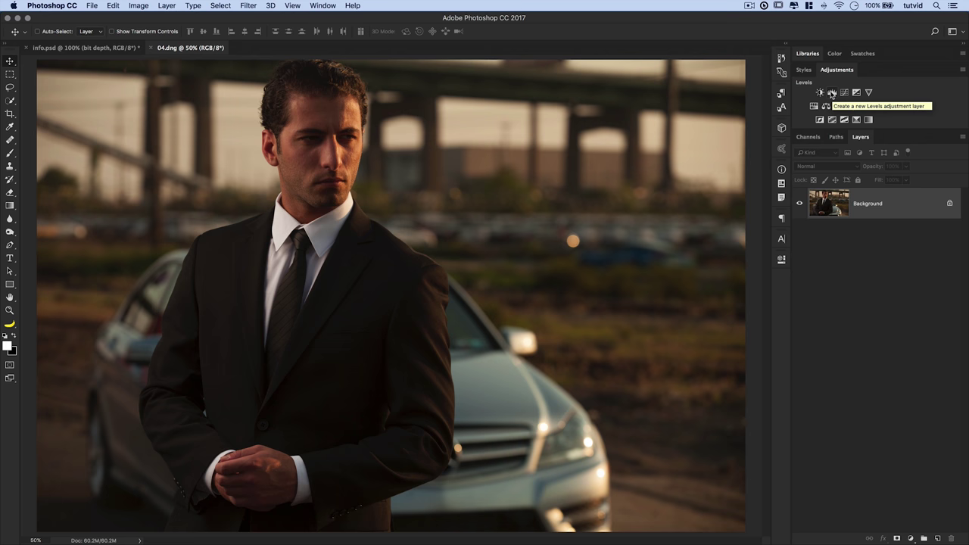
- Add a Levels adjustment layer above the Background and move its Properties panel up
{"action": "left_click", "coordinate": [832, 92]}
{"action": "left_click_drag", "start_coordinate": [719, 257], "coordinate": [628, 109]}
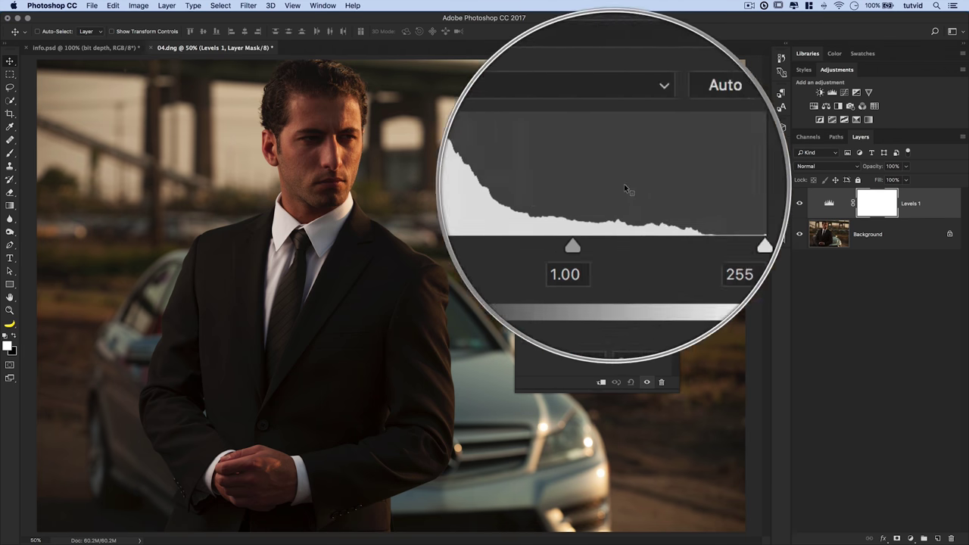
{"action": "left_click", "coordinate": [324, 6]}
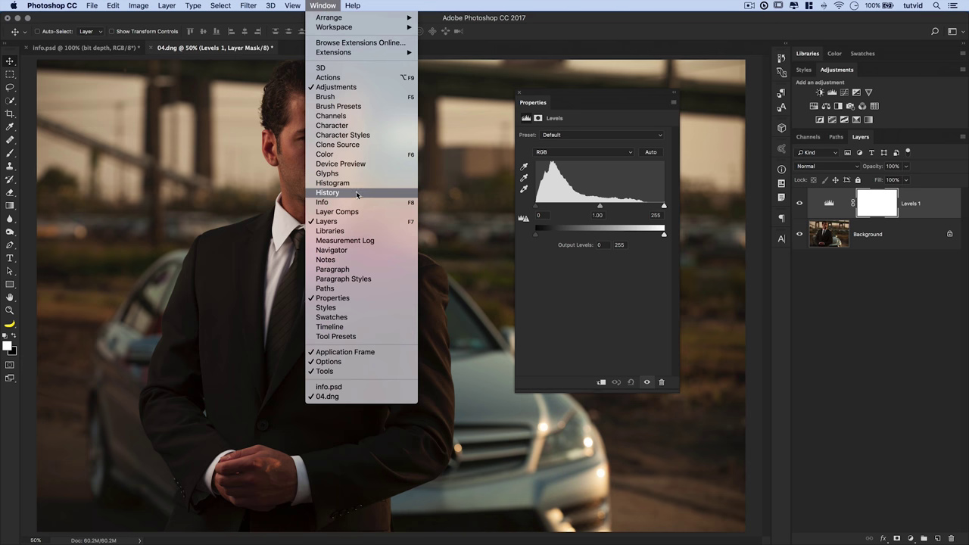
- Show the Histogram panel and place it to the left of the Levels properties
{"action": "left_click", "coordinate": [333, 183]}
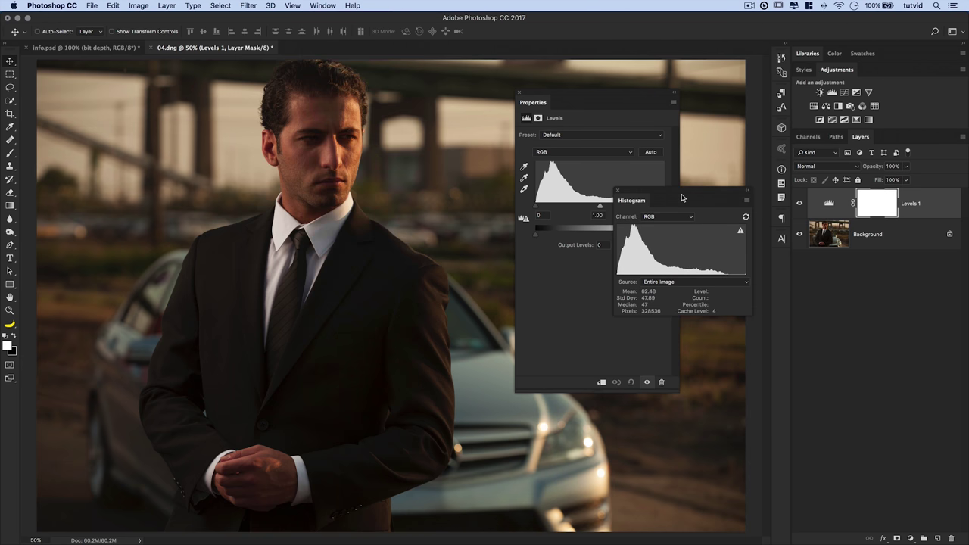
{"action": "left_click_drag", "start_coordinate": [690, 192], "coordinate": [230, 129]}
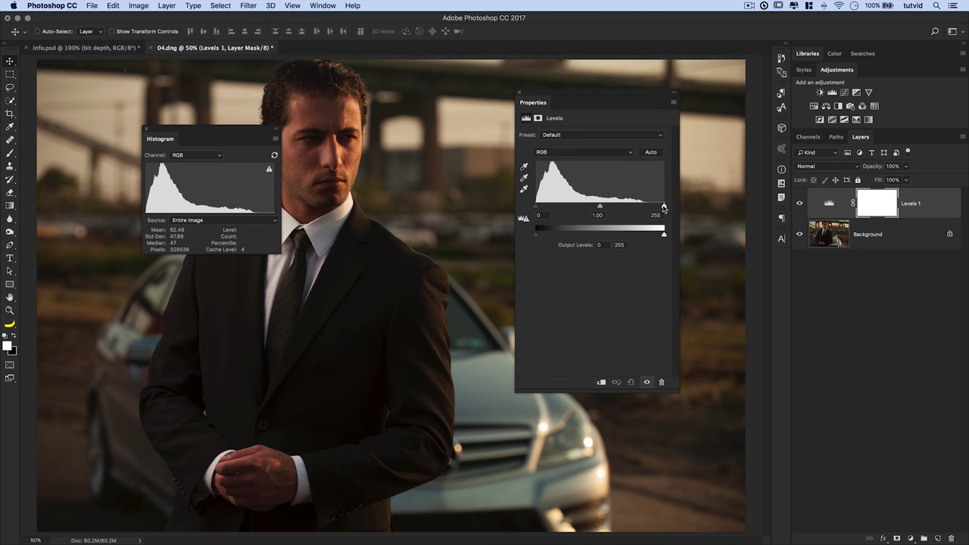
- Brighten the photo with the Levels white input, then bring it back to 249
{"action": "left_click_drag", "start_coordinate": [664, 208], "coordinate": [563, 207]}
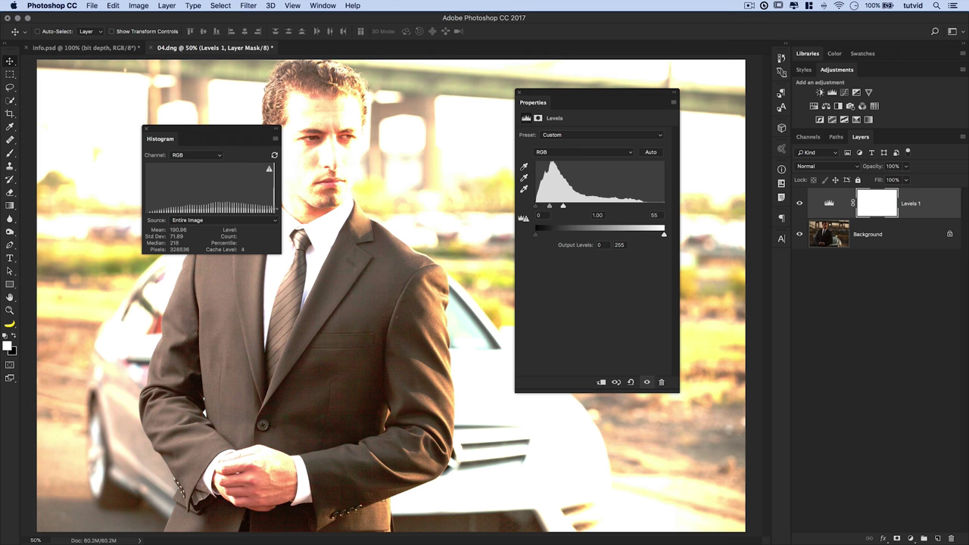
{"action": "mouse_move", "coordinate": [272, 169]}
{"action": "left_click_drag", "start_coordinate": [563, 207], "coordinate": [664, 205]}
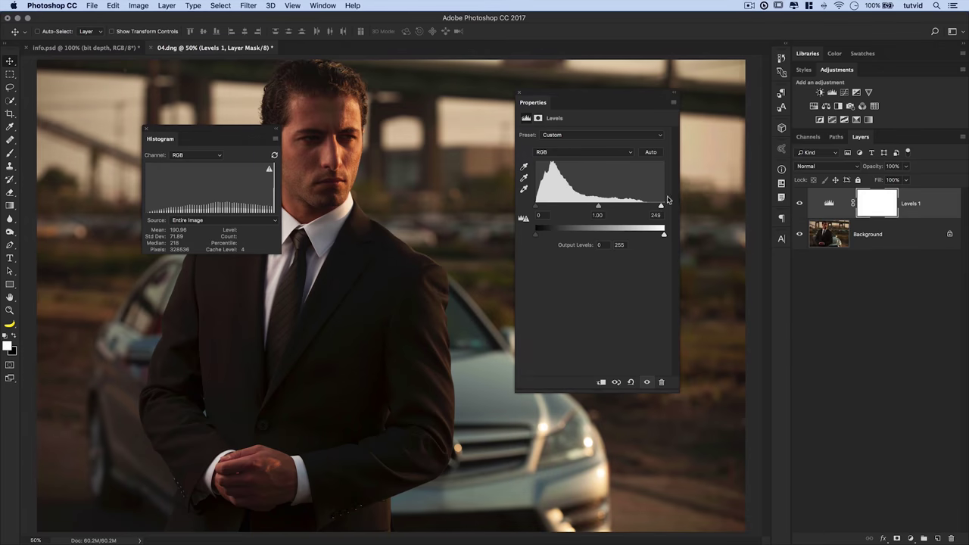
- Darken the photo by raising the Levels black input to 118, then return it to 0
{"action": "left_click_drag", "start_coordinate": [535, 210], "coordinate": [596, 210]}
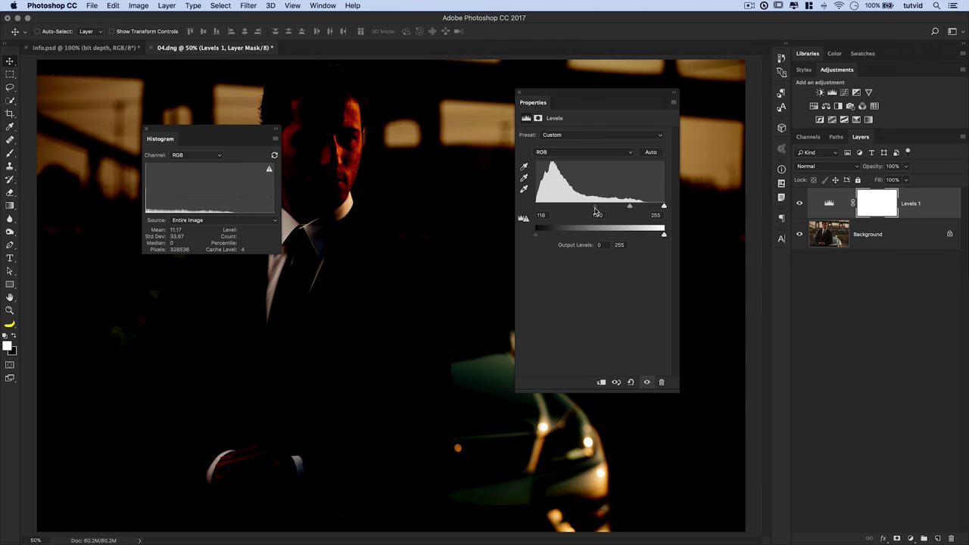
{"action": "left_click_drag", "start_coordinate": [594, 206], "coordinate": [543, 215]}
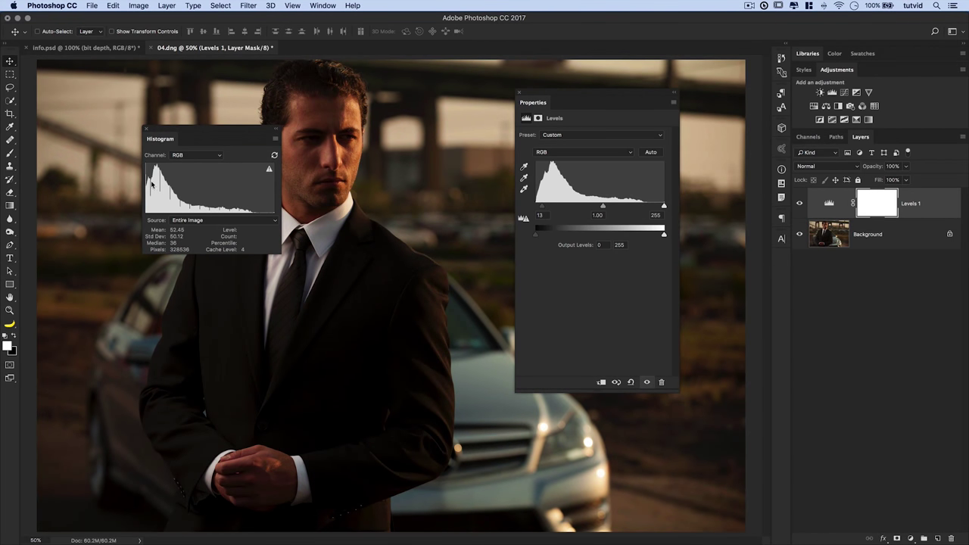
{"action": "left_click_drag", "start_coordinate": [542, 210], "coordinate": [536, 210]}
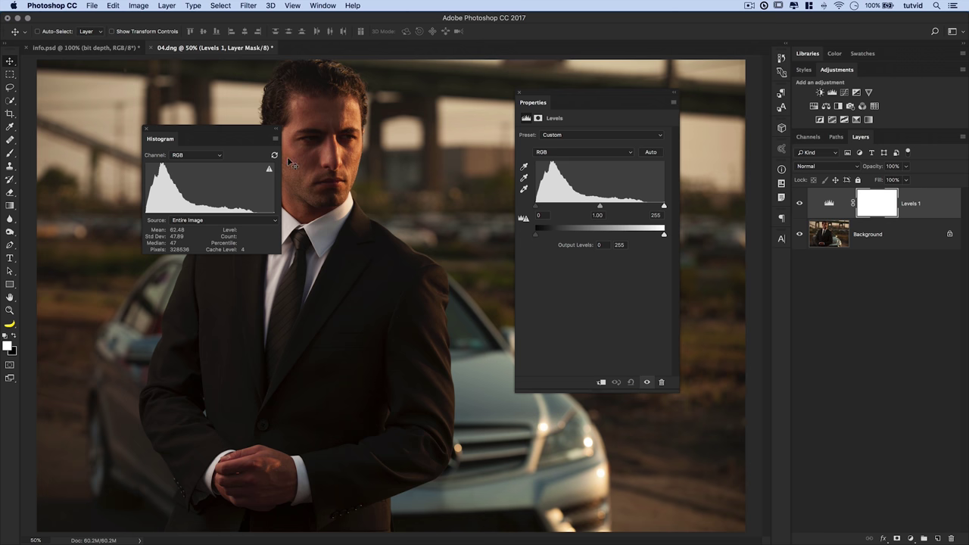
- Close the Histogram panel and float the Levels properties over the middle of the photo
{"action": "left_click_drag", "start_coordinate": [252, 134], "coordinate": [156, 99]}
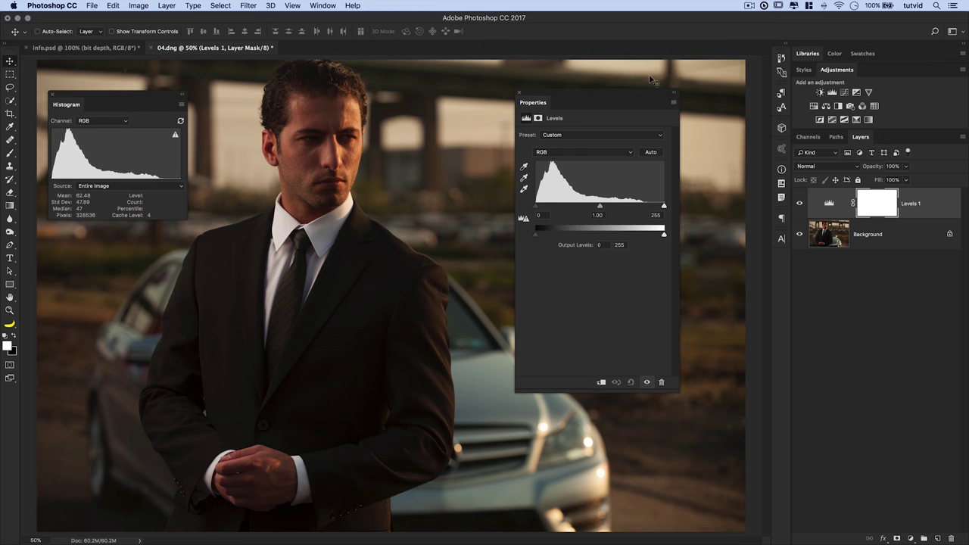
{"action": "left_click_drag", "start_coordinate": [604, 99], "coordinate": [856, 178]}
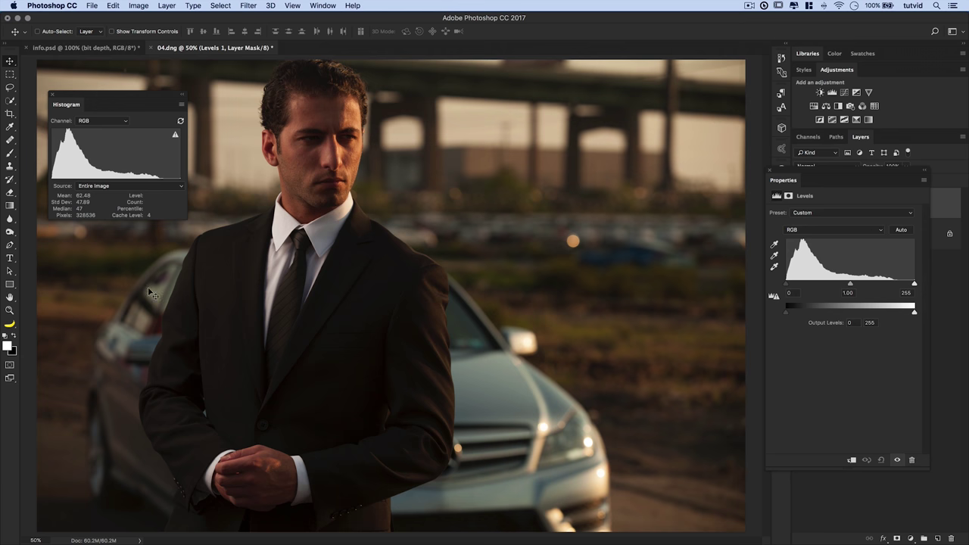
{"action": "left_click_drag", "start_coordinate": [851, 171], "coordinate": [538, 148]}
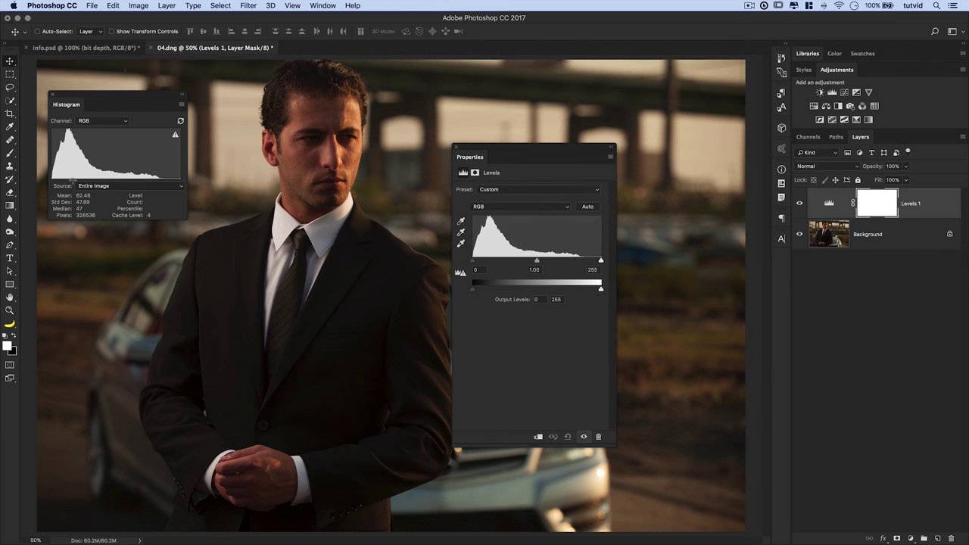
{"action": "left_click", "coordinate": [52, 96]}
{"action": "left_click_drag", "start_coordinate": [528, 148], "coordinate": [574, 120]}
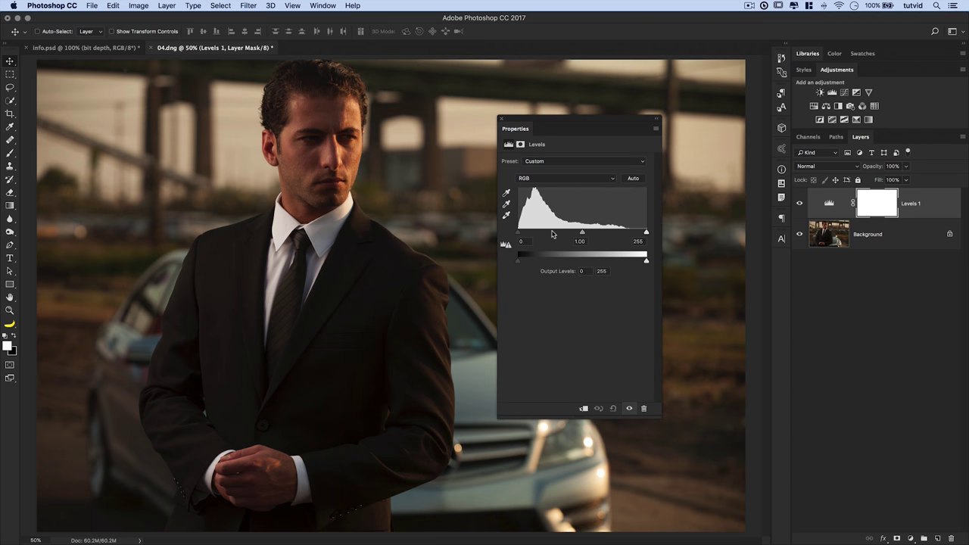
- Set the Levels black point by sampling the dark suit
{"action": "left_click", "coordinate": [507, 192]}
{"action": "left_click", "coordinate": [506, 194]}
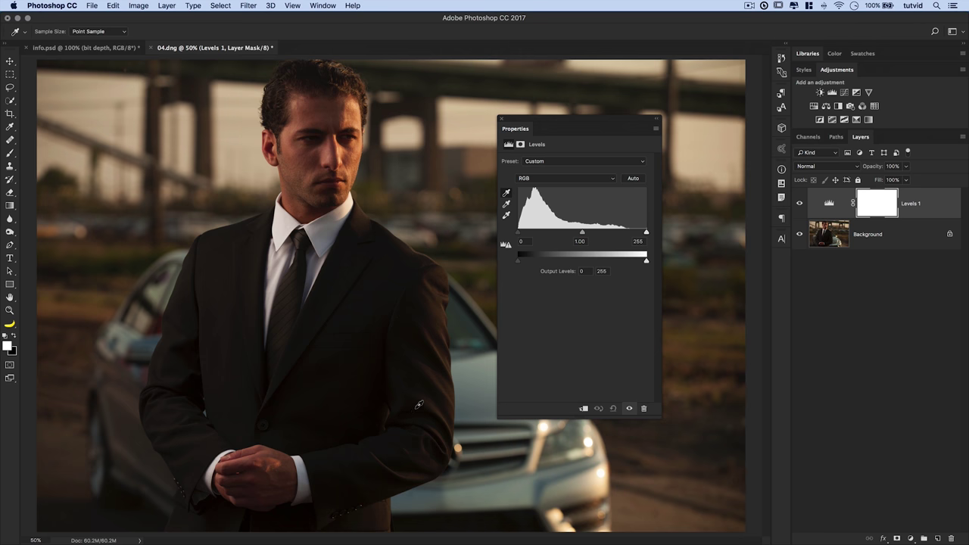
{"action": "left_click", "coordinate": [415, 408]}
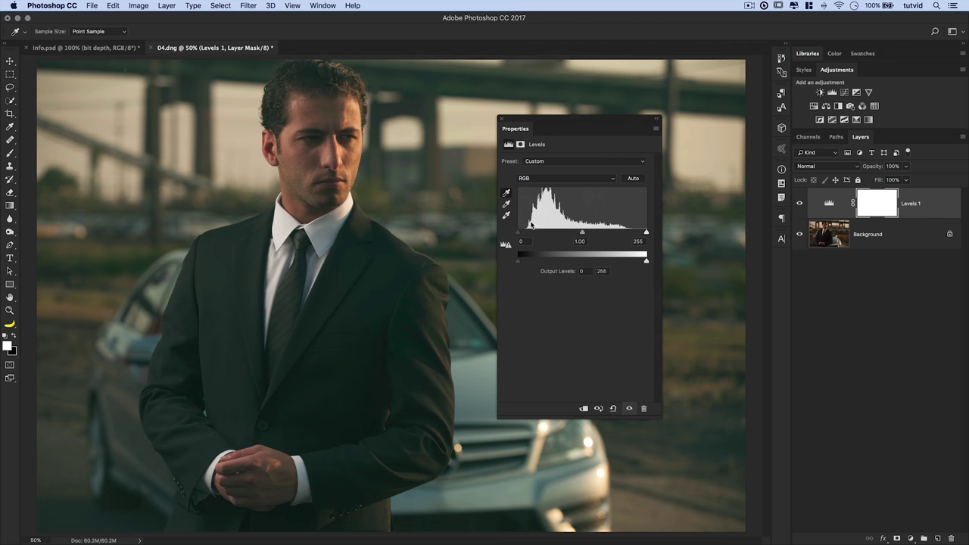
- Set the white point from the silver car, then reset Levels to Default
{"action": "left_click", "coordinate": [507, 216]}
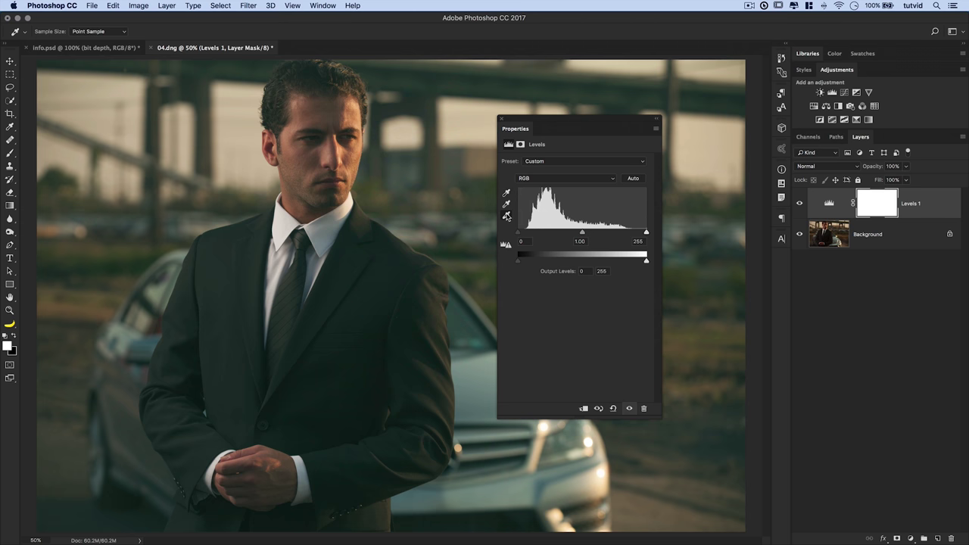
{"action": "left_click", "coordinate": [598, 471]}
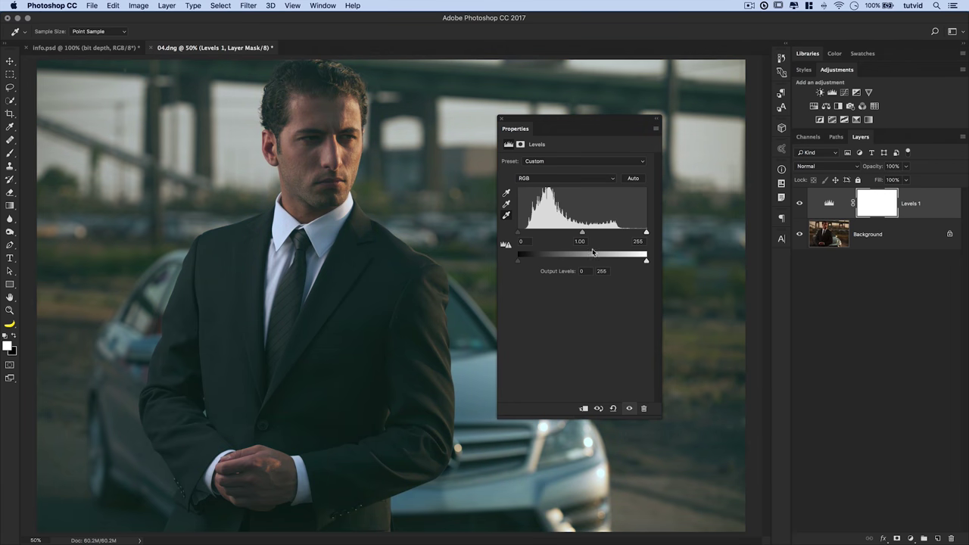
{"action": "left_click_drag", "start_coordinate": [592, 118], "coordinate": [660, 172]}
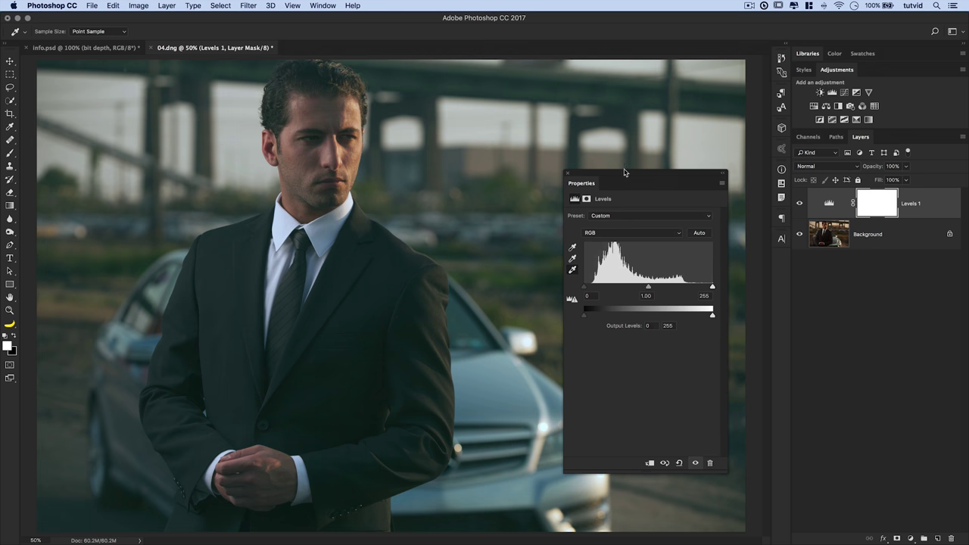
{"action": "left_click_drag", "start_coordinate": [623, 176], "coordinate": [510, 105]}
{"action": "key", "text": "super+z"}
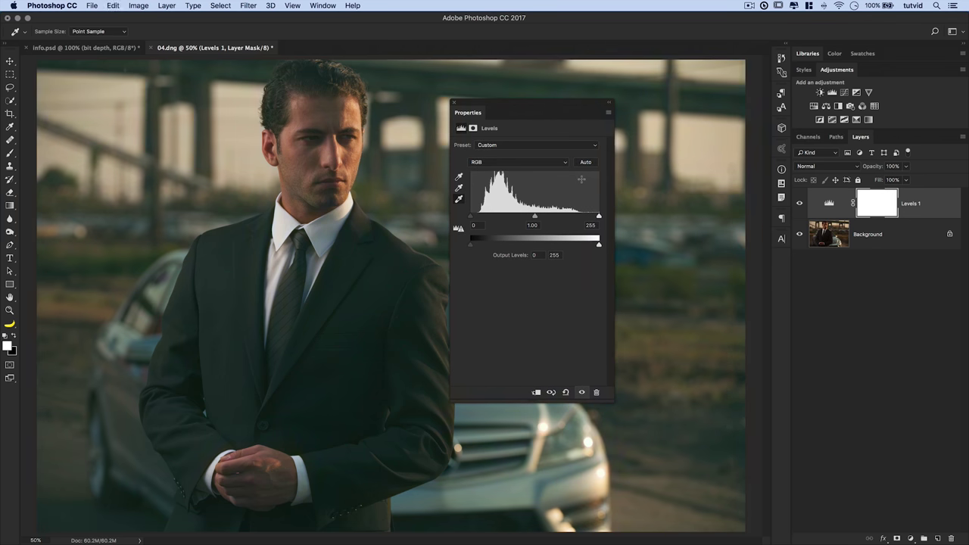
{"action": "left_click", "coordinate": [460, 189]}
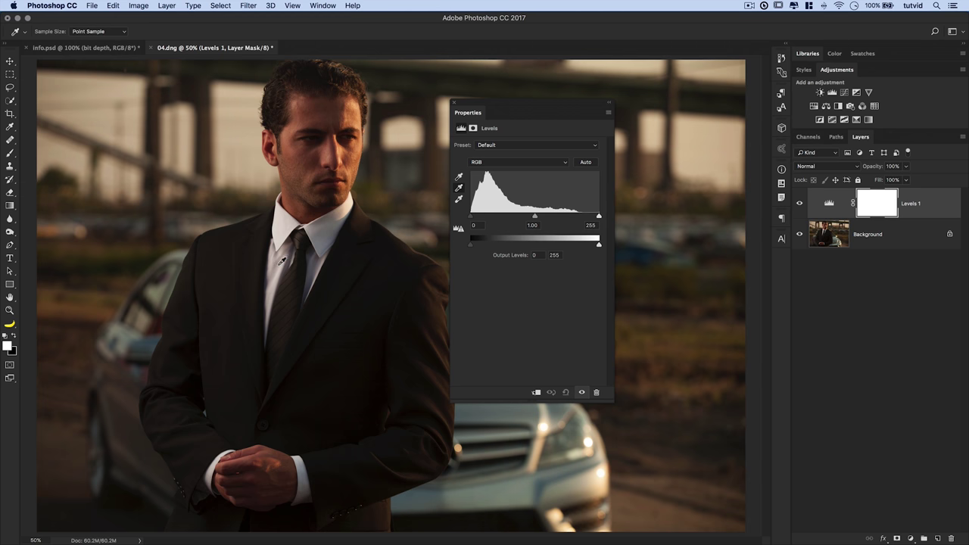
{"action": "left_click", "coordinate": [277, 259]}
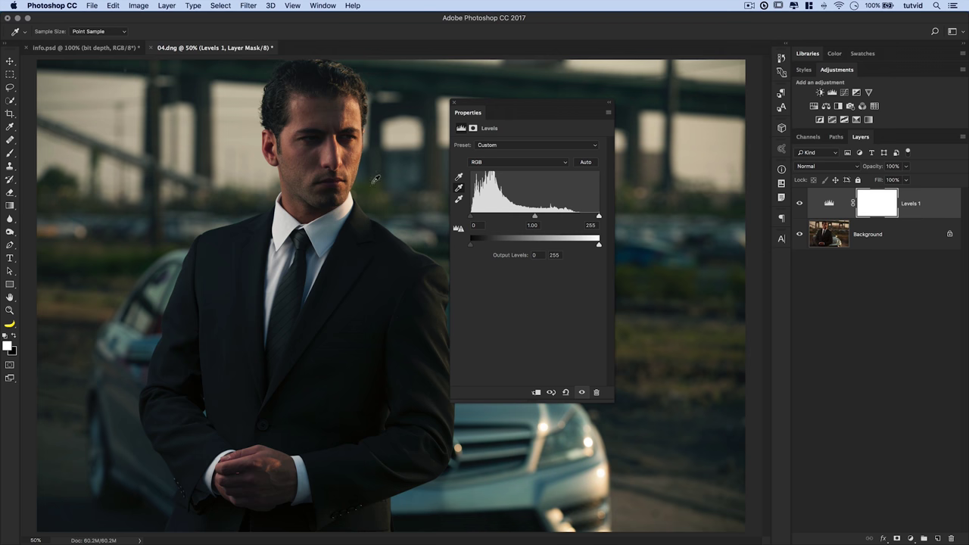
{"action": "key", "text": "super+z"}
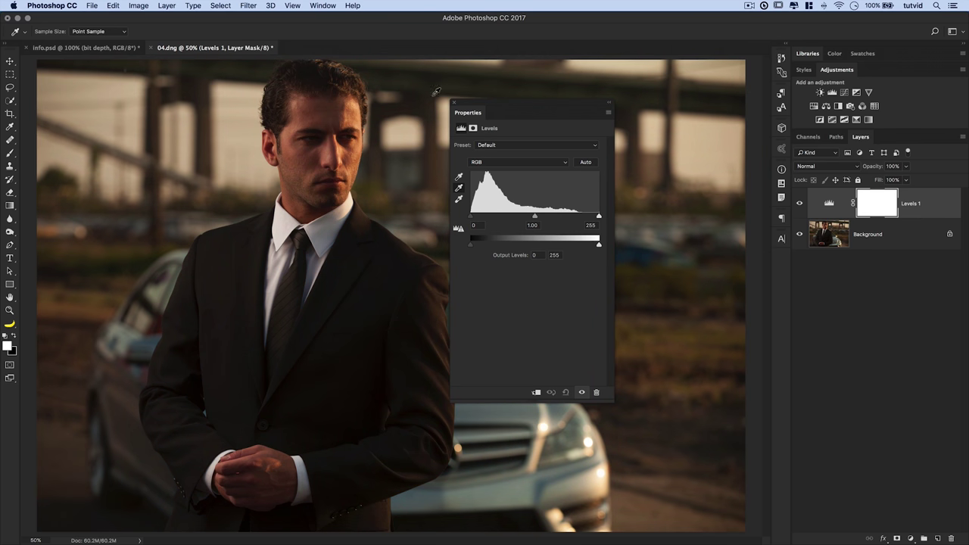
{"action": "left_click", "coordinate": [459, 176]}
{"action": "left_click_drag", "start_coordinate": [540, 103], "coordinate": [640, 80]}
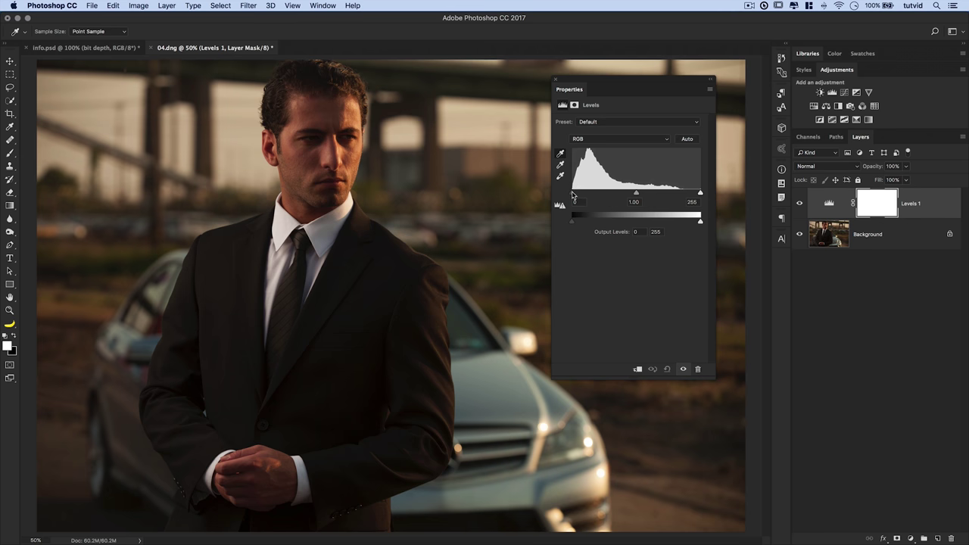
{"action": "left_click_drag", "start_coordinate": [573, 195], "coordinate": [581, 195]}
{"action": "left_click_drag", "start_coordinate": [701, 194], "coordinate": [690, 194]}
{"action": "left_click", "coordinate": [799, 203]}
{"action": "left_click", "coordinate": [800, 203]}
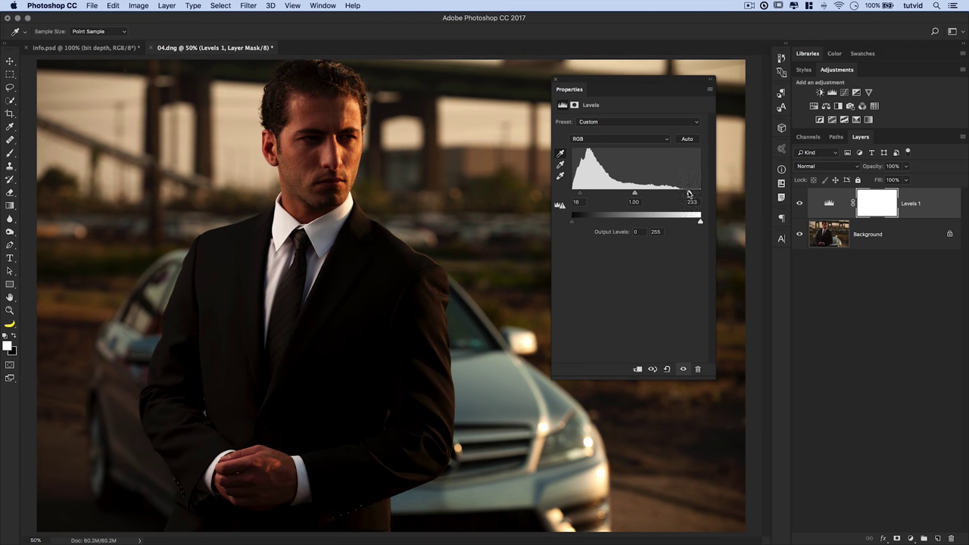
{"action": "left_click_drag", "start_coordinate": [689, 194], "coordinate": [709, 195]}
{"action": "left_click_drag", "start_coordinate": [578, 194], "coordinate": [570, 194]}
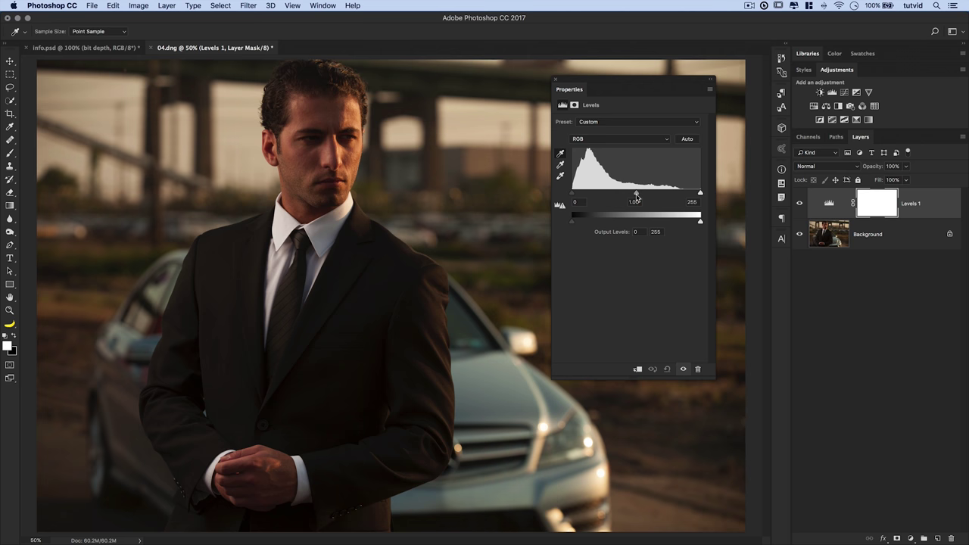
{"action": "left_click_drag", "start_coordinate": [636, 195], "coordinate": [610, 196]}
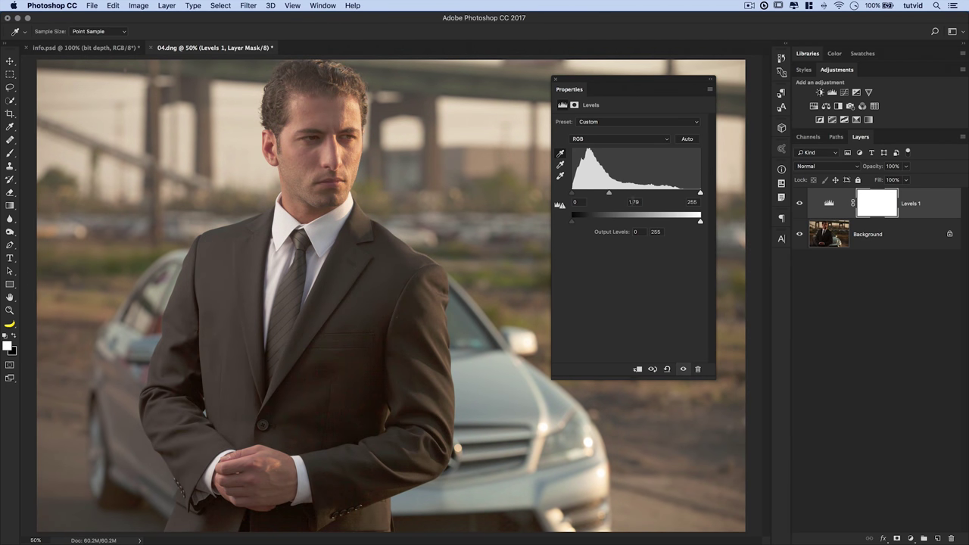
{"action": "left_click_drag", "start_coordinate": [611, 196], "coordinate": [663, 195]}
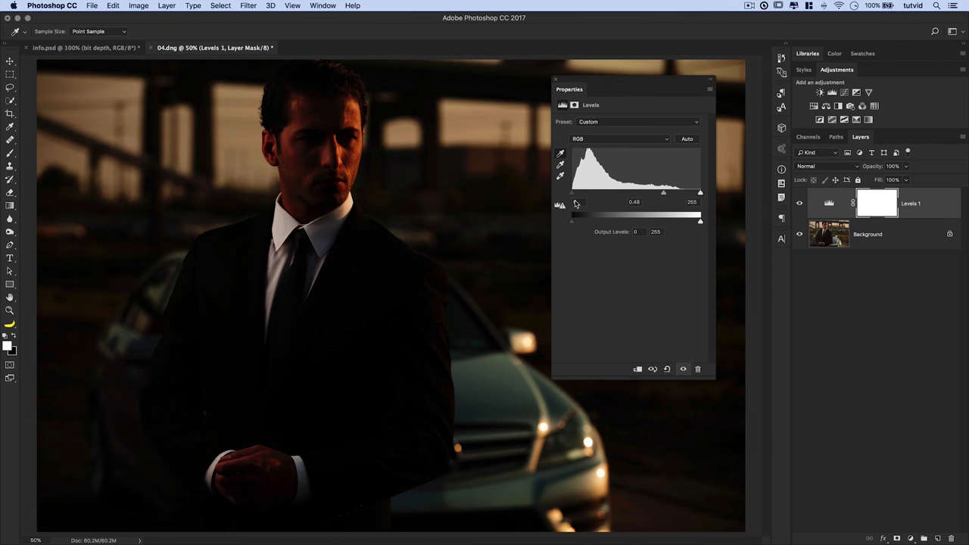
{"action": "left_click_drag", "start_coordinate": [662, 196], "coordinate": [635, 196]}
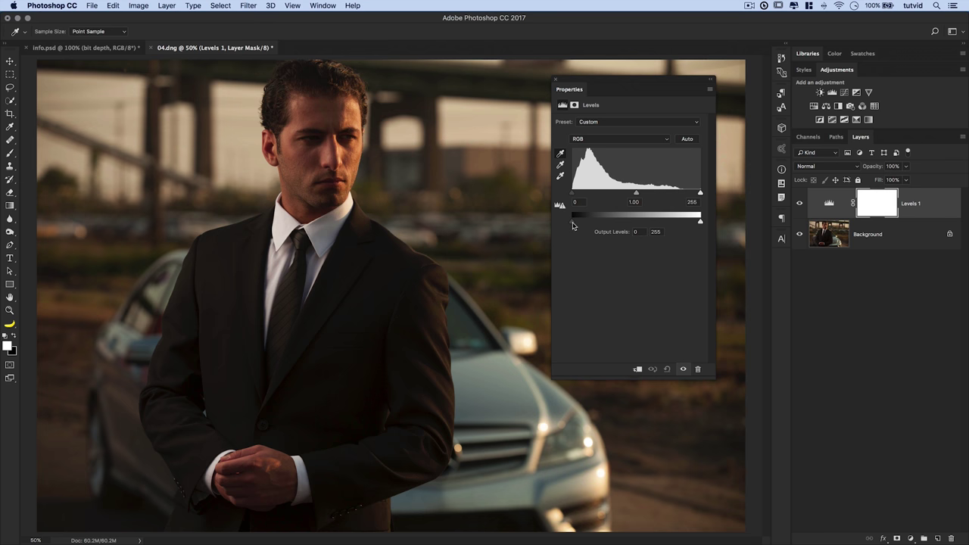
{"action": "left_click_drag", "start_coordinate": [573, 223], "coordinate": [590, 223]}
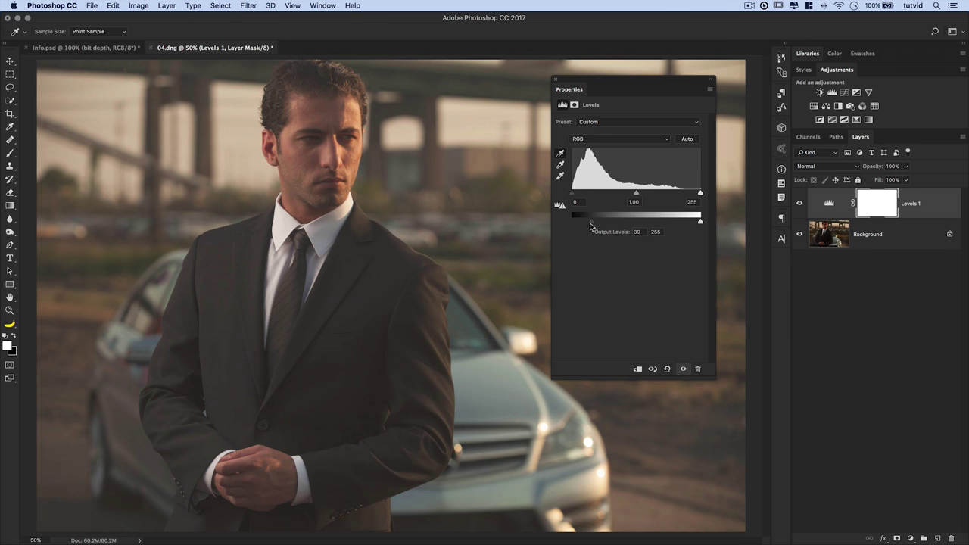
- Set Levels output levels to 0 and 178 and lower the input white to 199
{"action": "left_click_drag", "start_coordinate": [577, 224], "coordinate": [571, 222]}
{"action": "left_click_drag", "start_coordinate": [699, 222], "coordinate": [661, 221]}
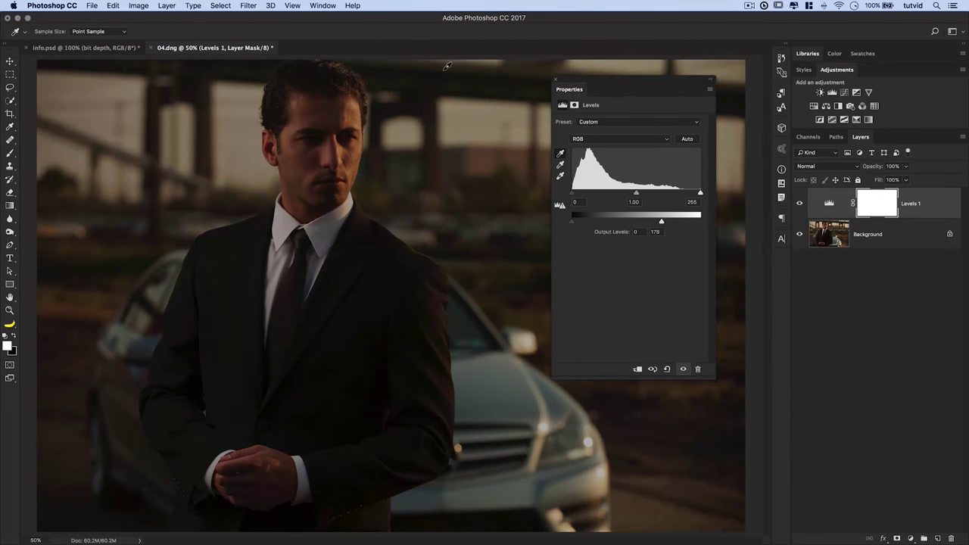
{"action": "left_click_drag", "start_coordinate": [642, 79], "coordinate": [620, 106]}
{"action": "left_click_drag", "start_coordinate": [678, 222], "coordinate": [597, 222]}
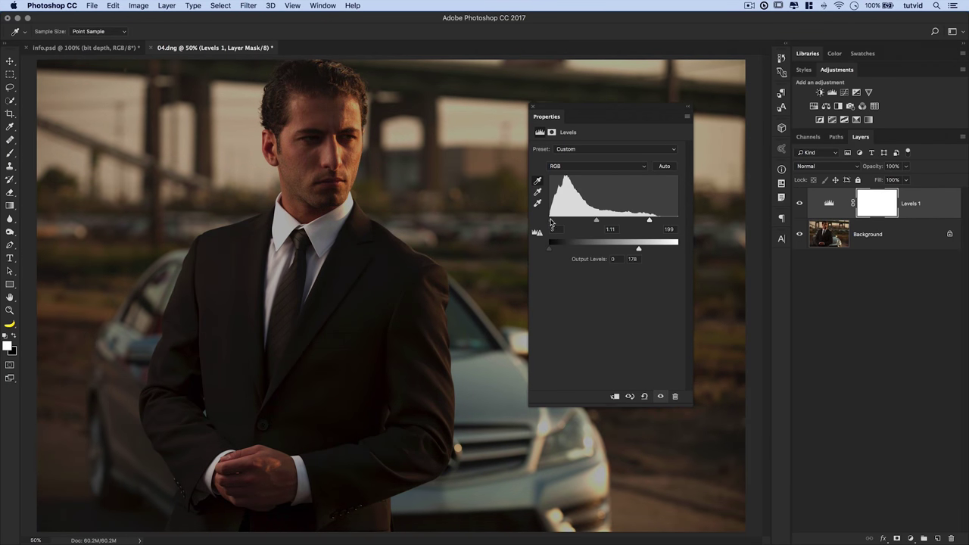
{"action": "left_click", "coordinate": [800, 204]}
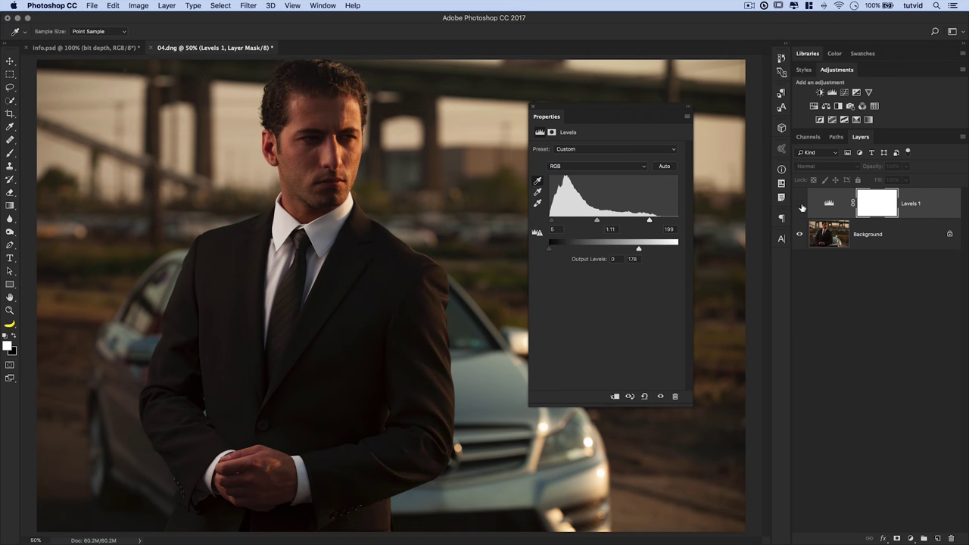
{"action": "left_click", "coordinate": [800, 204]}
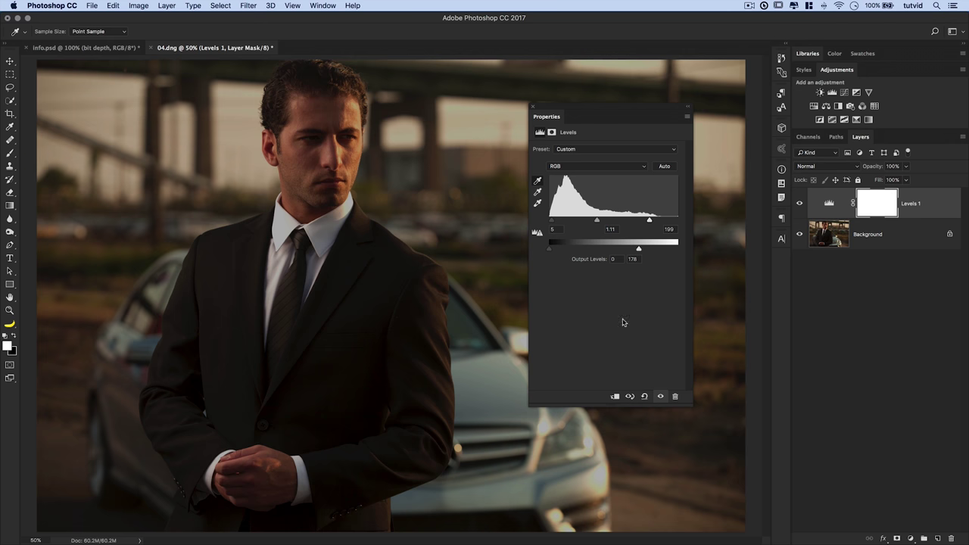
{"action": "left_click", "coordinate": [665, 166]}
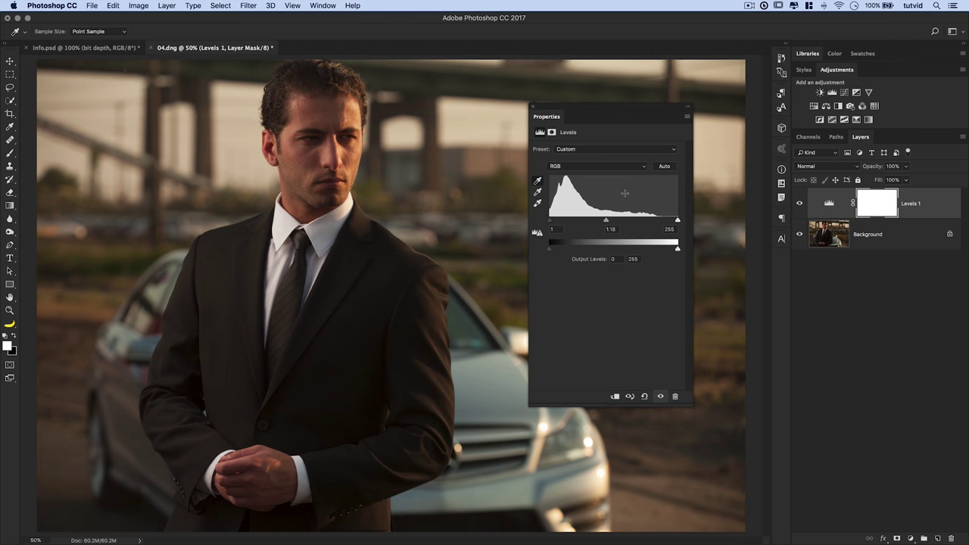
{"action": "key", "text": "super+z"}
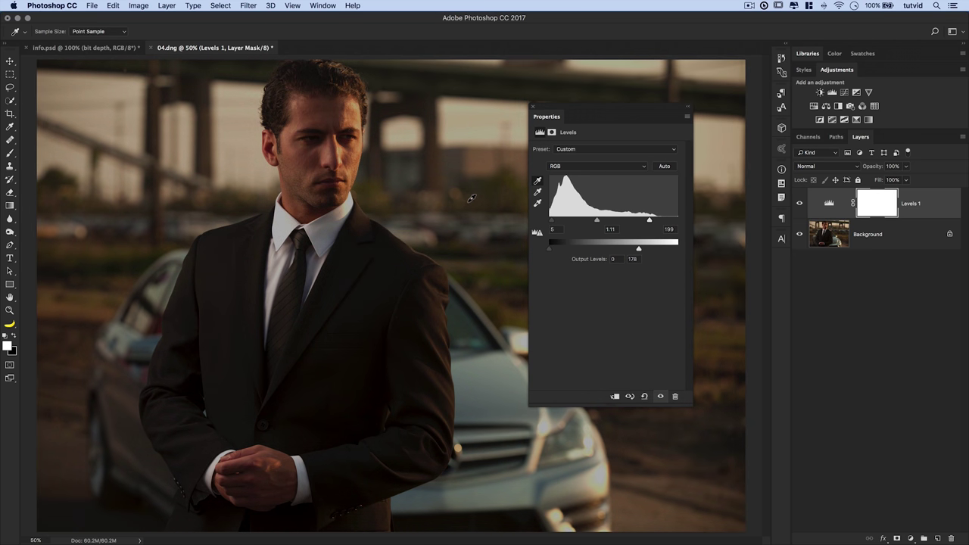
{"action": "left_click", "coordinate": [581, 153]}
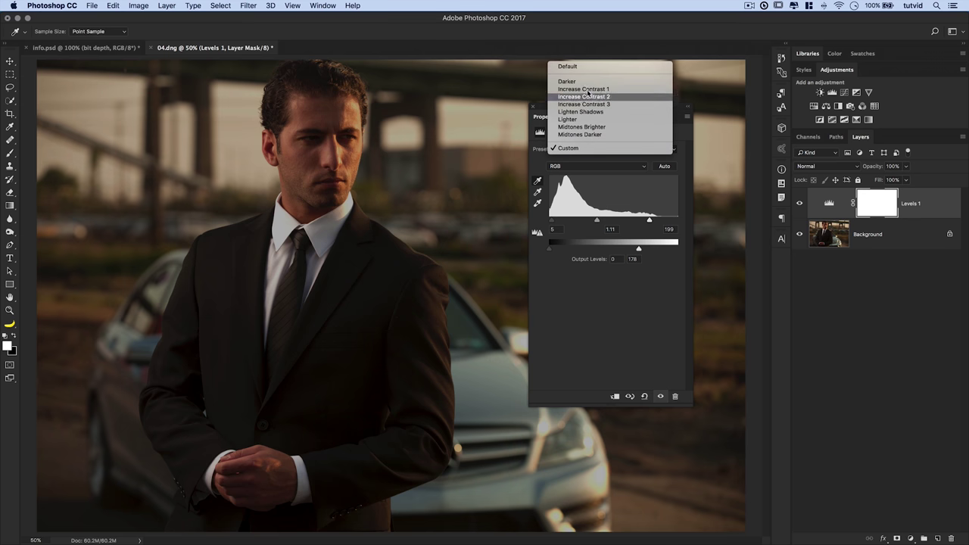
{"action": "left_click", "coordinate": [580, 127]}
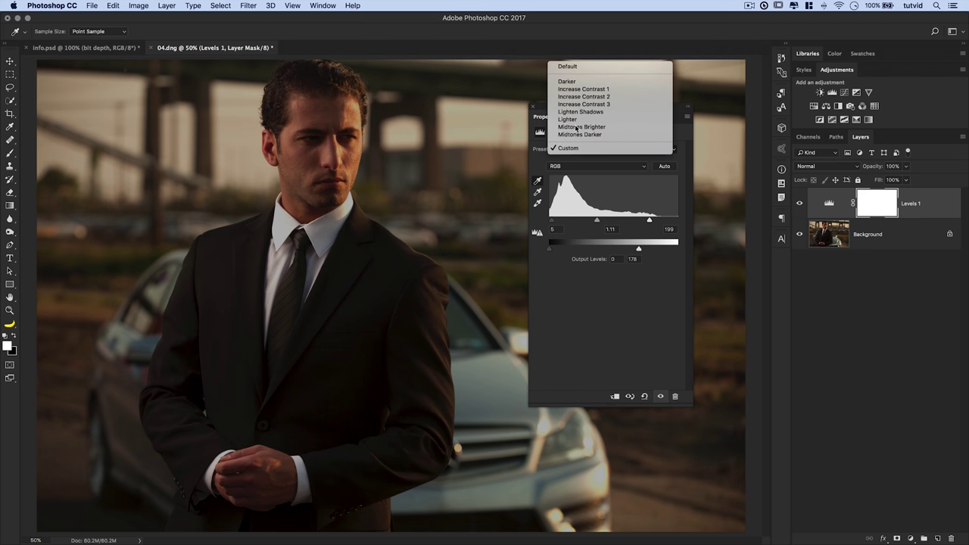
{"action": "key", "text": "super+z"}
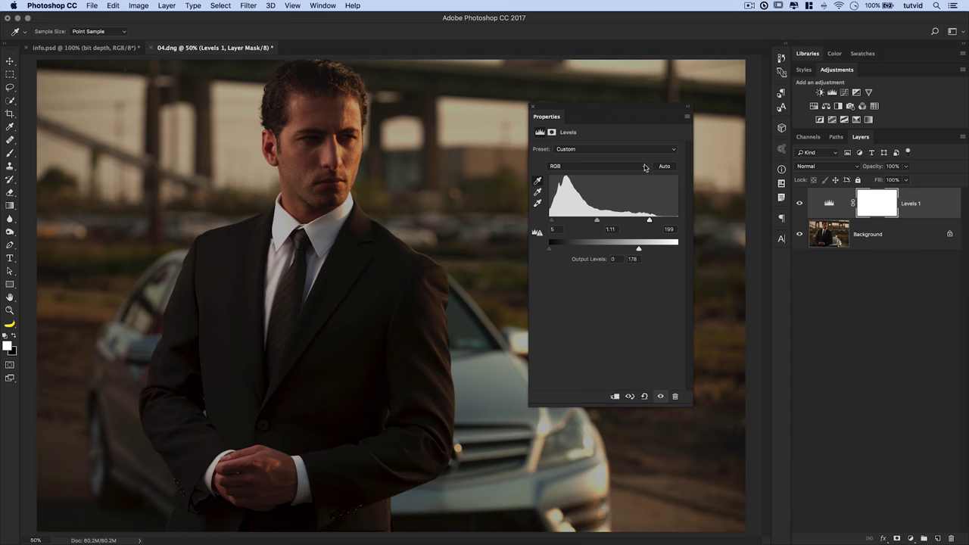
- Tint the image through the Red and Green Levels channels, then reset Levels to defaults
{"action": "left_click", "coordinate": [621, 166]}
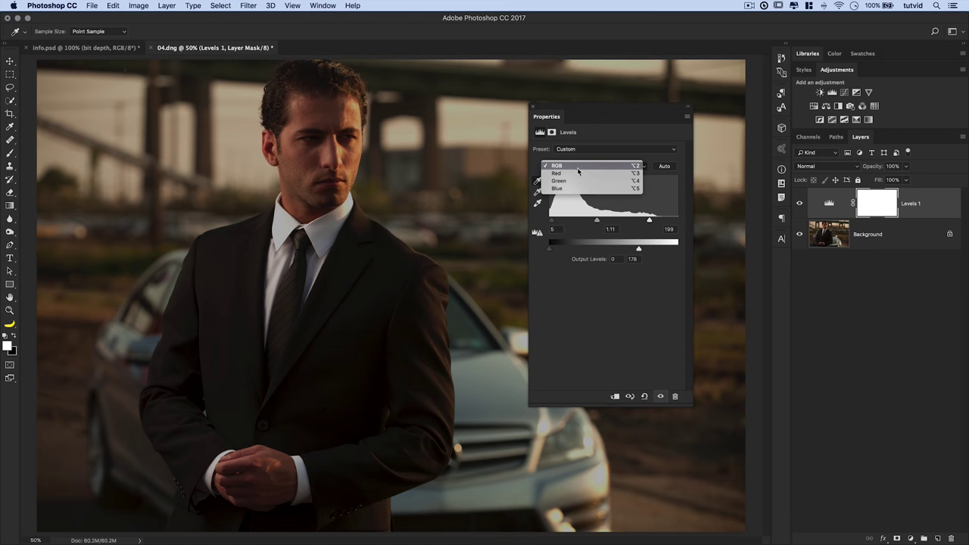
{"action": "left_click", "coordinate": [577, 173]}
{"action": "mouse_move", "coordinate": [615, 221]}
{"action": "left_mouse_down"}
{"action": "mouse_move", "coordinate": [575, 220]}
{"action": "mouse_move", "coordinate": [620, 249]}
{"action": "mouse_move", "coordinate": [596, 219]}
{"action": "left_mouse_up"}
{"action": "left_click", "coordinate": [598, 167]}
{"action": "left_click", "coordinate": [595, 173]}
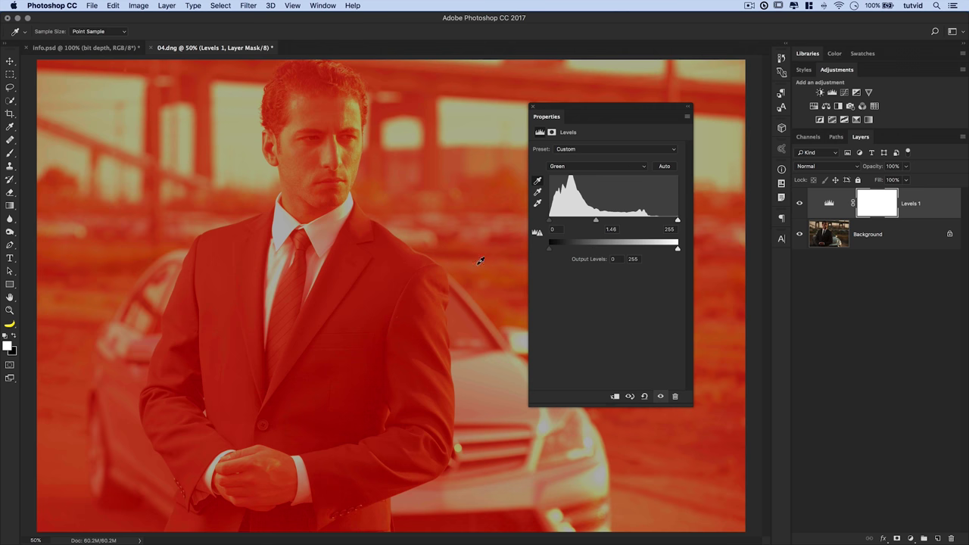
{"action": "left_click", "coordinate": [643, 398]}
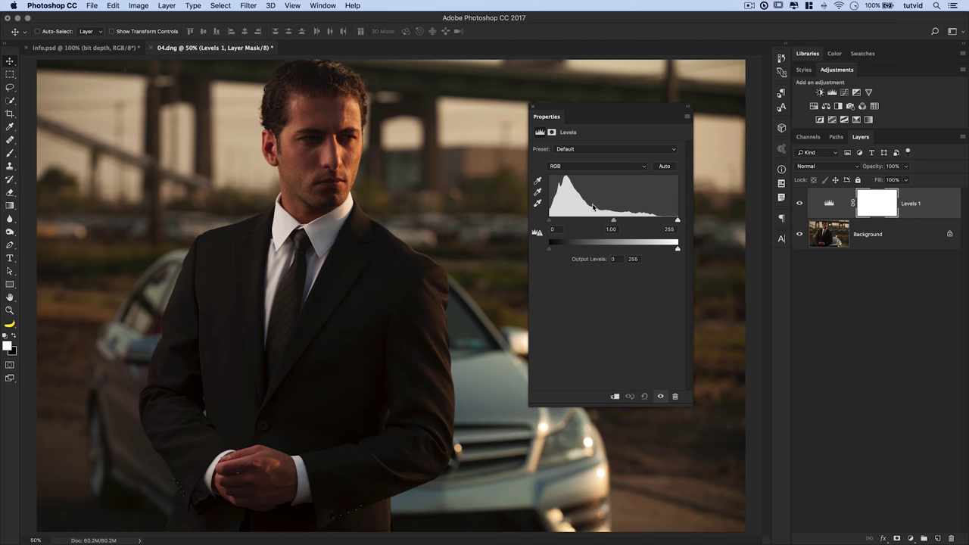
- Keep the RGB channel, switch to info.psd, and move the properties aside to reveal the Blue panel
{"action": "left_click", "coordinate": [595, 167]}
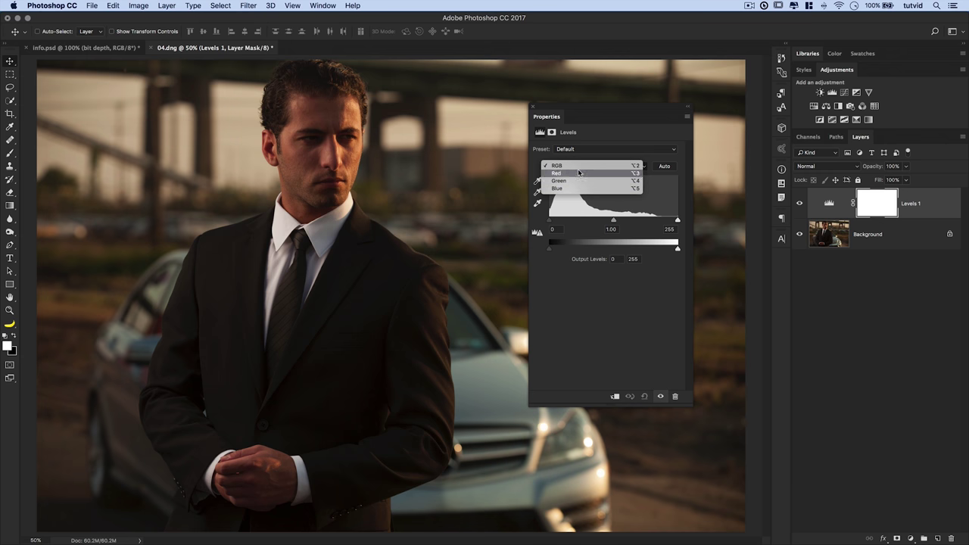
{"action": "left_click", "coordinate": [583, 168]}
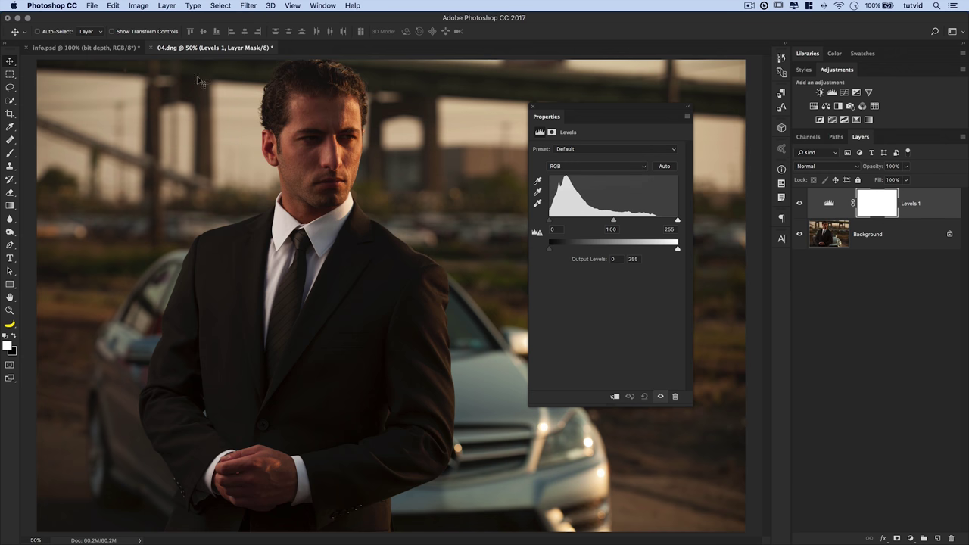
{"action": "left_click", "coordinate": [86, 48]}
{"action": "left_click_drag", "start_coordinate": [548, 118], "coordinate": [782, 263]}
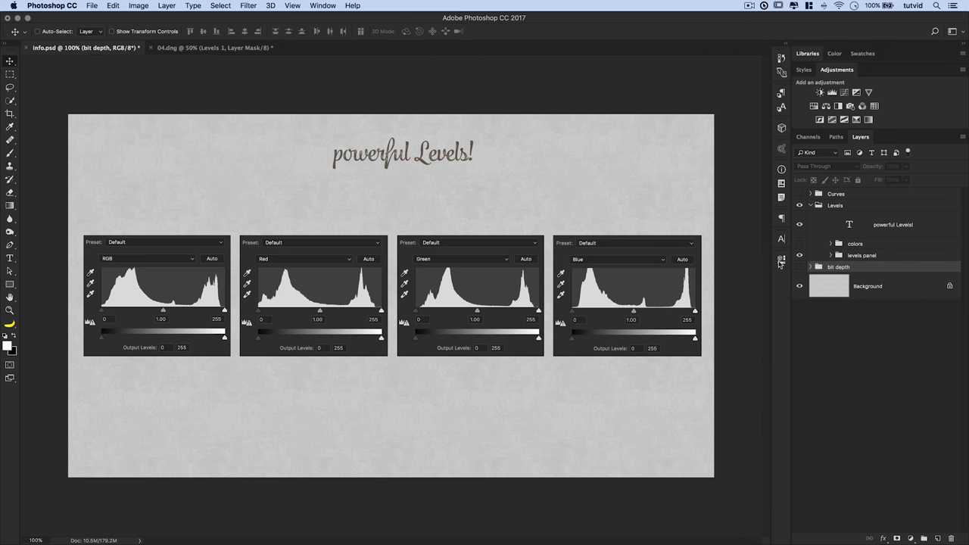
- Show the colors layer, collapse and hide the Levels group, and show the Curves group
{"action": "left_click", "coordinate": [800, 244]}
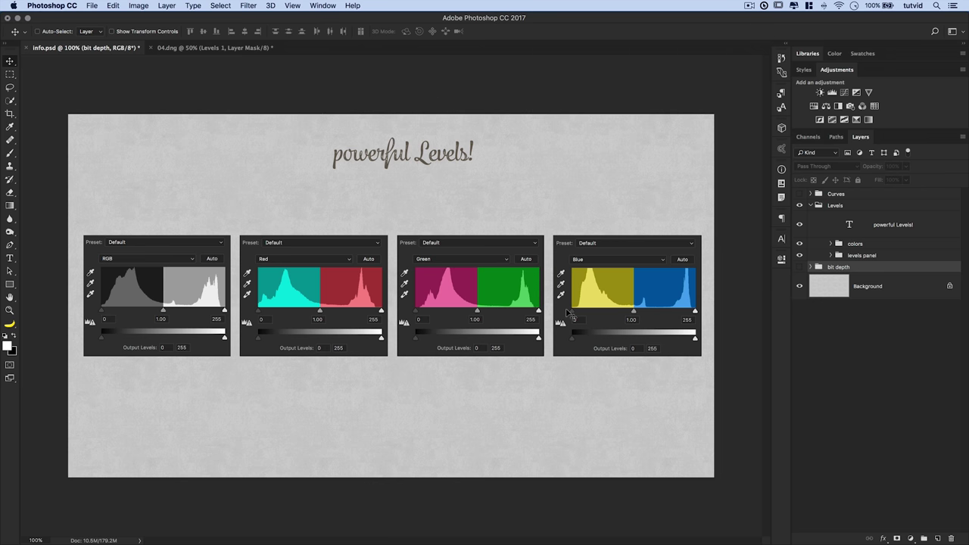
{"action": "left_click", "coordinate": [811, 205]}
{"action": "left_click", "coordinate": [799, 205]}
{"action": "left_click", "coordinate": [799, 194]}
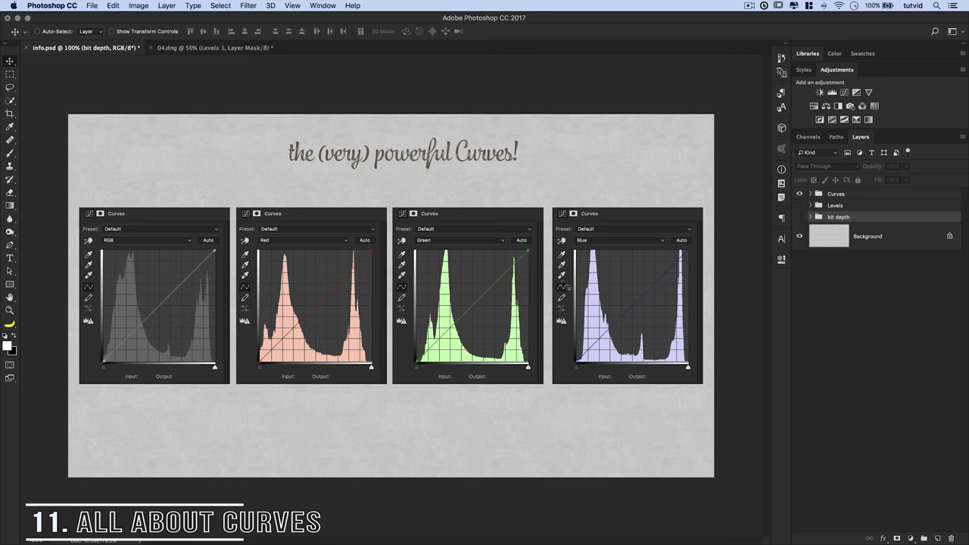
- Turn on the colors group overlays inside Curves, inspect its fill layers, then collapse Curves
{"action": "left_click", "coordinate": [811, 194]}
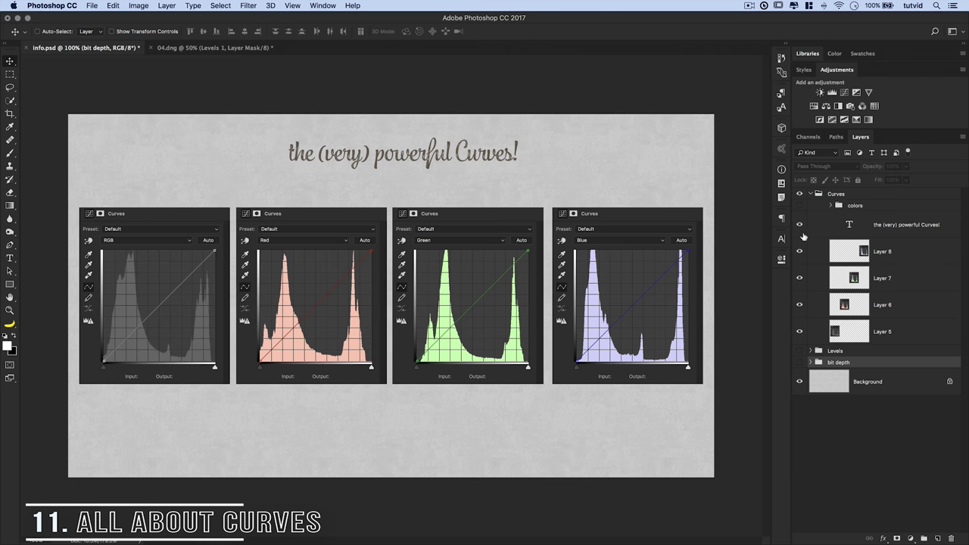
{"action": "left_click", "coordinate": [799, 206]}
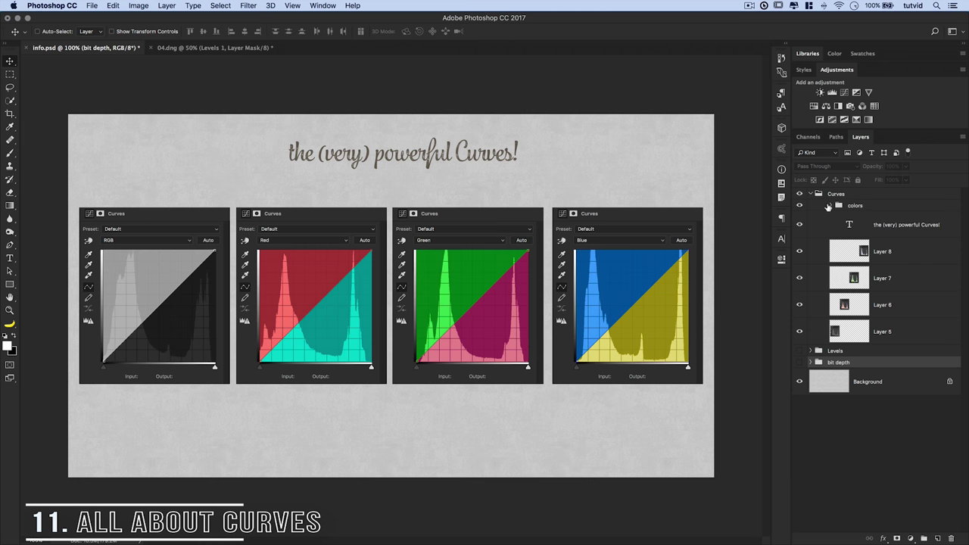
{"action": "left_click", "coordinate": [829, 206]}
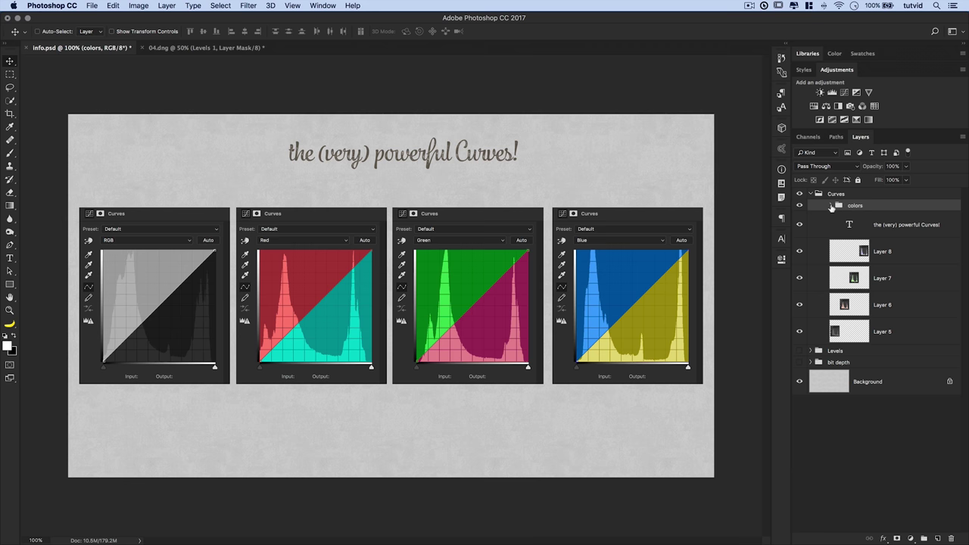
{"action": "left_click", "coordinate": [832, 206]}
{"action": "left_click", "coordinate": [832, 206]}
{"action": "left_click", "coordinate": [811, 193]}
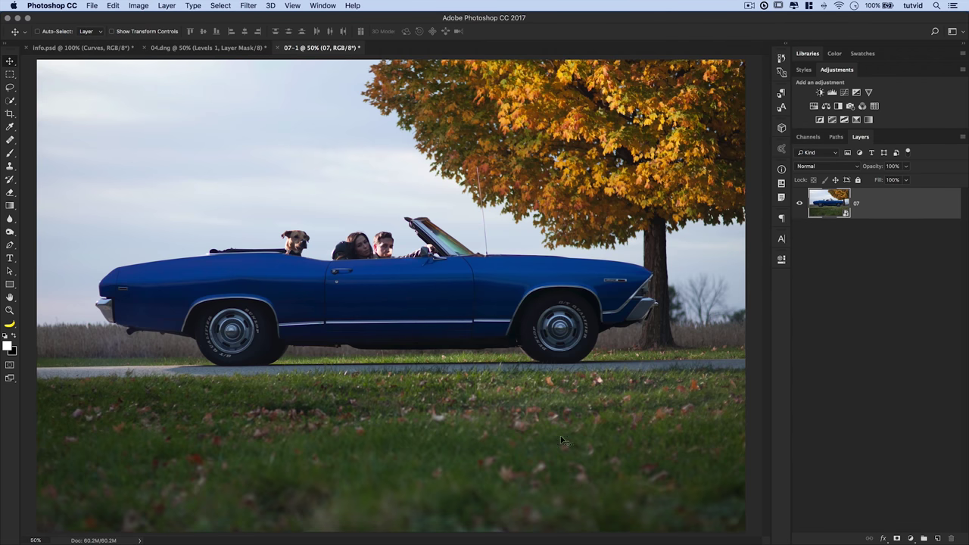
- Add a Curves adjustment layer and sample the tire with the gray-point eyedropper
{"action": "left_click", "coordinate": [845, 93]}
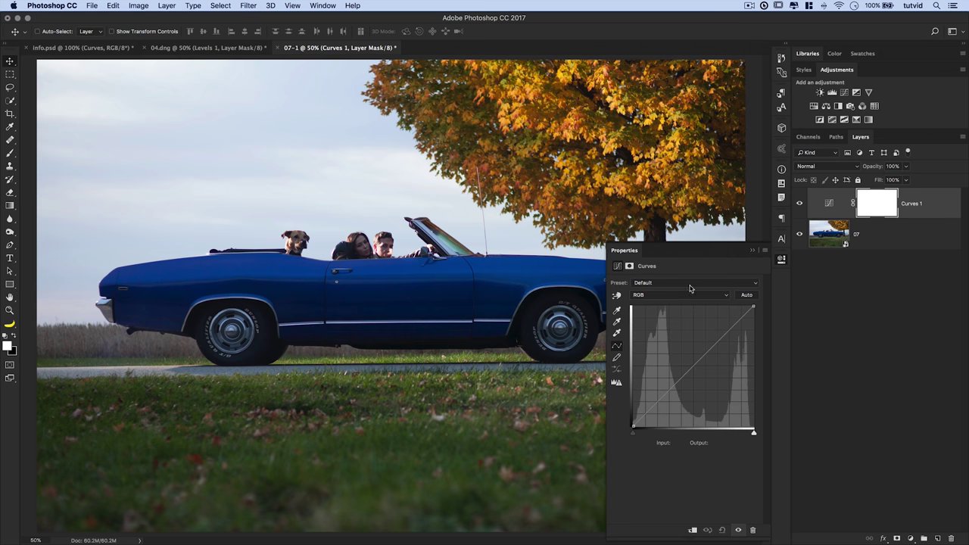
{"action": "left_click_drag", "start_coordinate": [702, 257], "coordinate": [174, 125]}
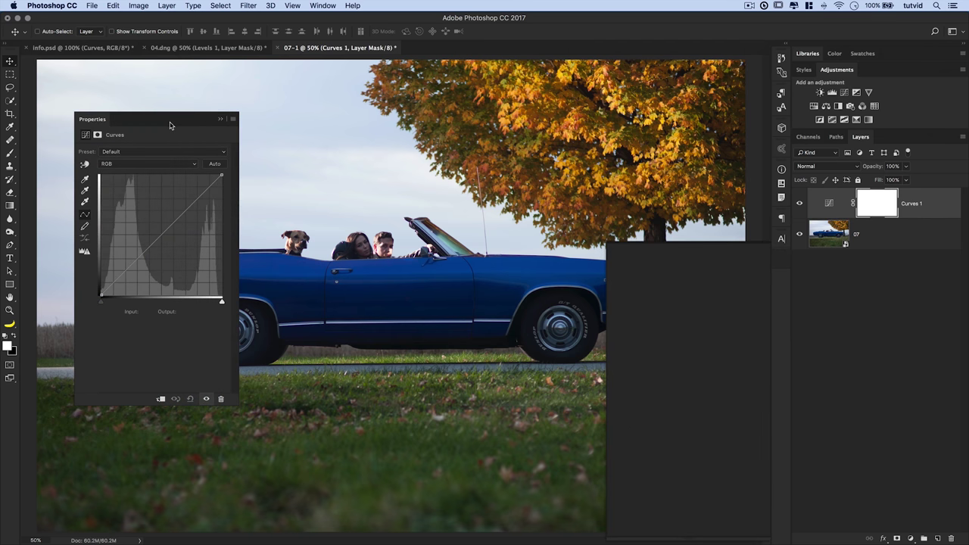
{"action": "left_click", "coordinate": [86, 191]}
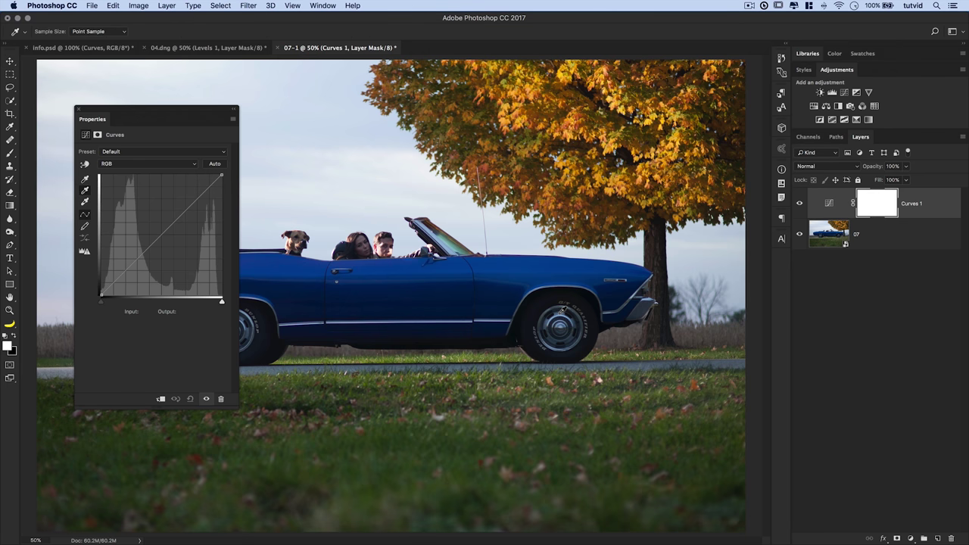
{"action": "left_click", "coordinate": [562, 309]}
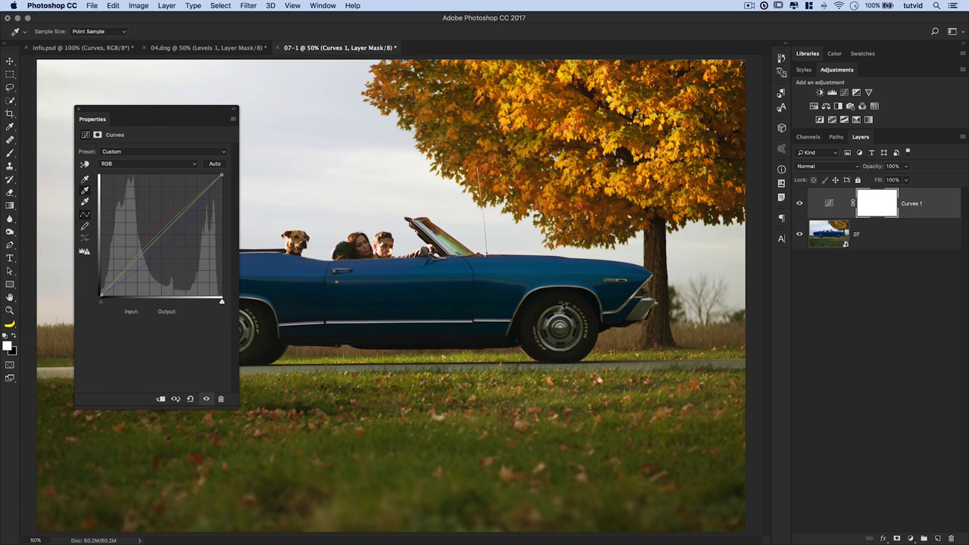
- Undo the tire gray-point correction, leaving Curves 1 at its default straight line
{"action": "key", "text": "super+z"}
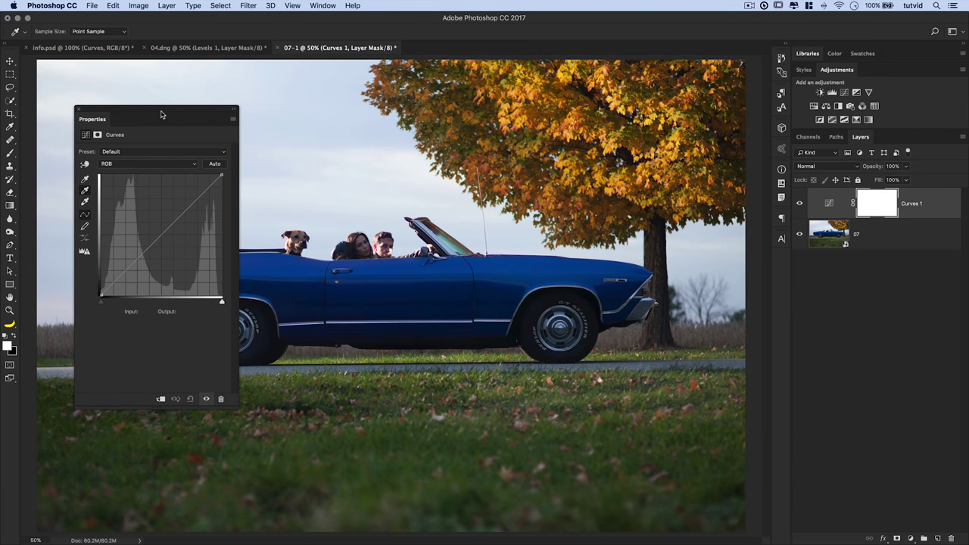
{"action": "left_click_drag", "start_coordinate": [162, 113], "coordinate": [144, 207]}
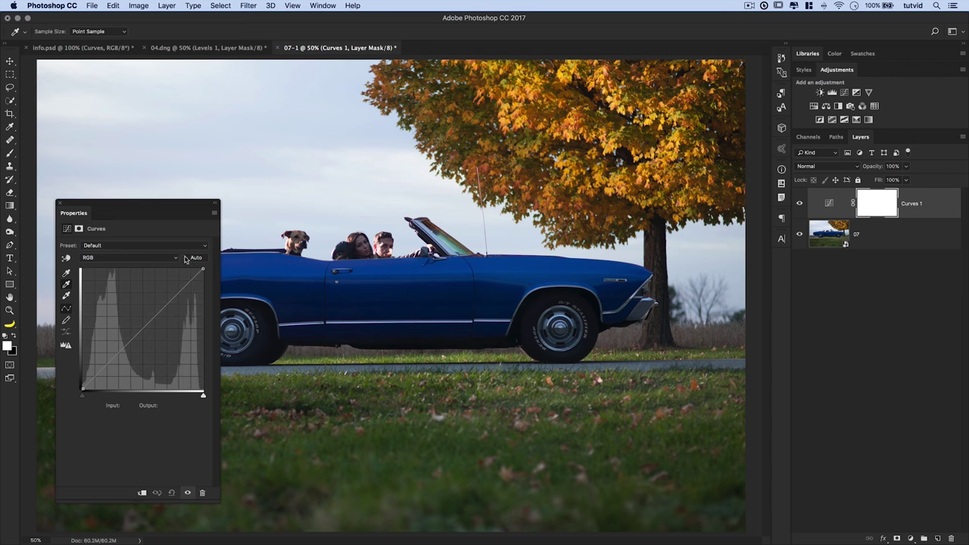
{"action": "key", "text": "v"}
{"action": "left_click", "coordinate": [66, 285]}
{"action": "left_click", "coordinate": [66, 286]}
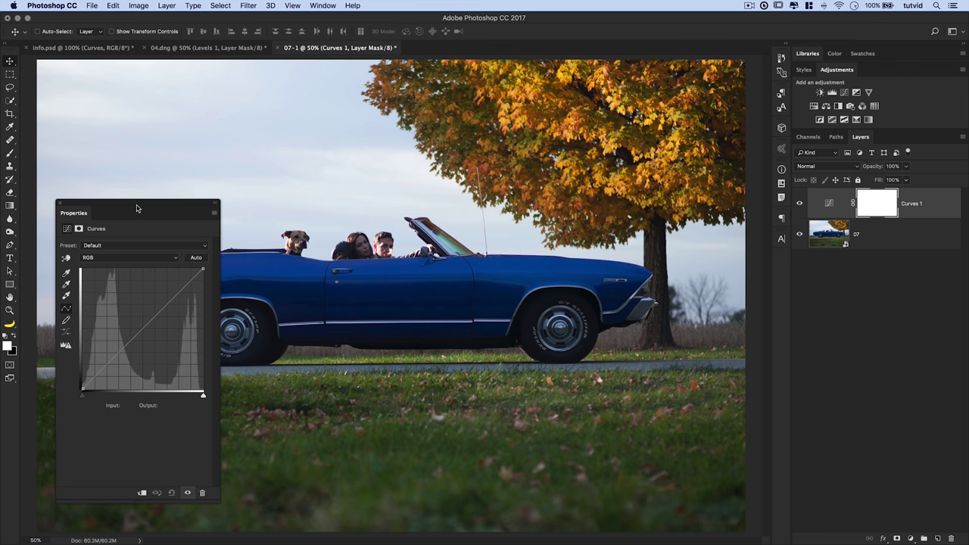
{"action": "left_click_drag", "start_coordinate": [136, 210], "coordinate": [124, 225]}
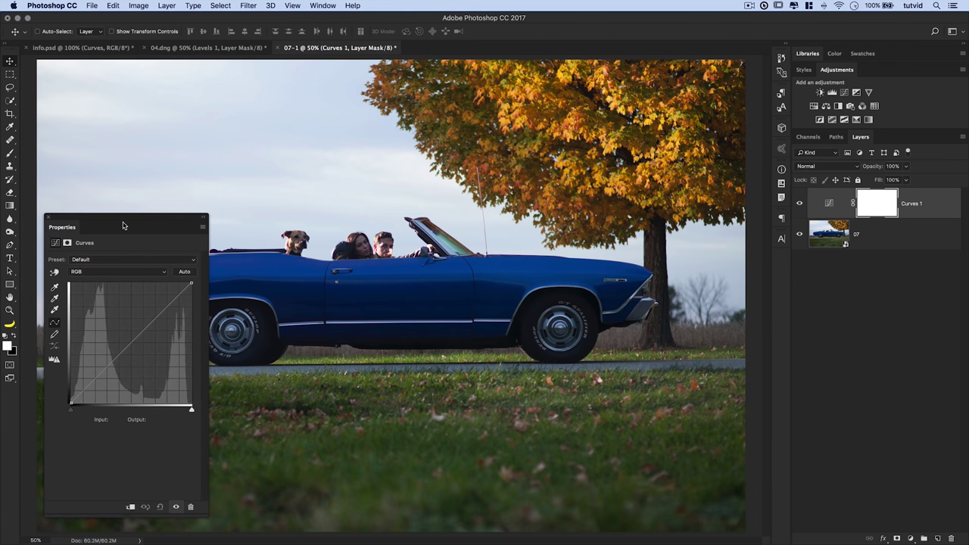
{"action": "left_click", "coordinate": [54, 298]}
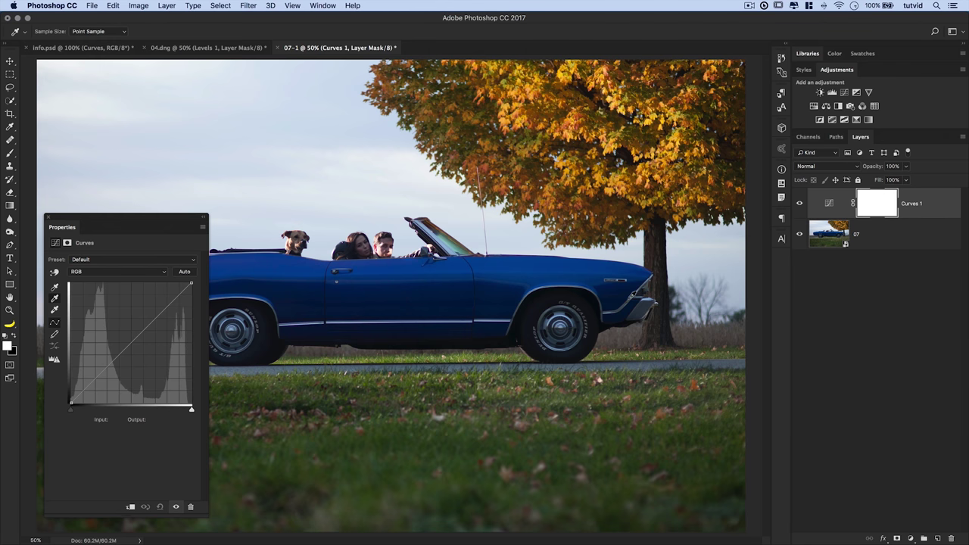
{"action": "left_click", "coordinate": [633, 296]}
{"action": "key", "text": "super+z"}
{"action": "left_click_drag", "start_coordinate": [132, 222], "coordinate": [626, 171]}
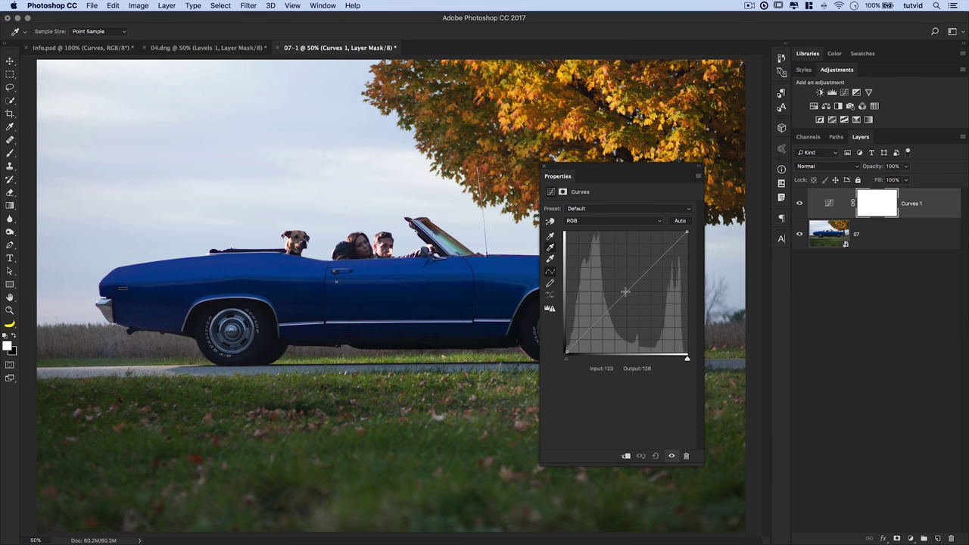
- Experiment with Curves 1 points, brightening and darkening the car photo
{"action": "left_click_drag", "start_coordinate": [629, 289], "coordinate": [634, 267]}
{"action": "left_click_drag", "start_coordinate": [606, 327], "coordinate": [661, 444]}
{"action": "left_click_drag", "start_coordinate": [649, 167], "coordinate": [302, 180]}
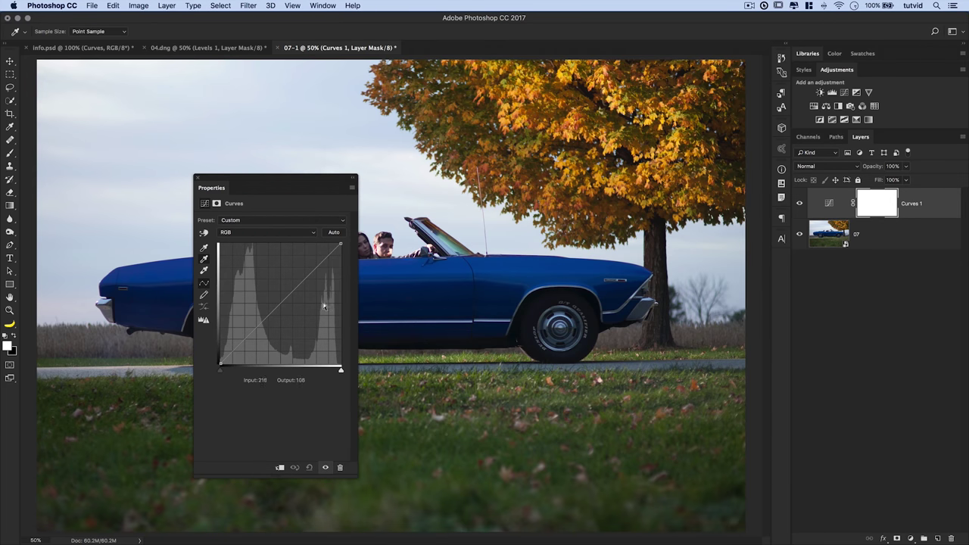
{"action": "left_click", "coordinate": [323, 261]}
{"action": "left_click_drag", "start_coordinate": [322, 261], "coordinate": [326, 272]}
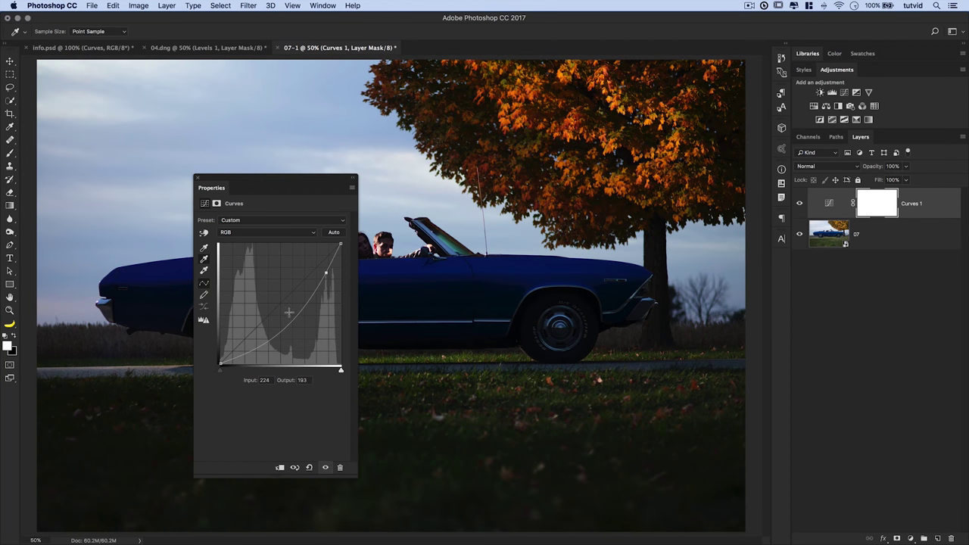
{"action": "left_click_drag", "start_coordinate": [269, 340], "coordinate": [262, 328]}
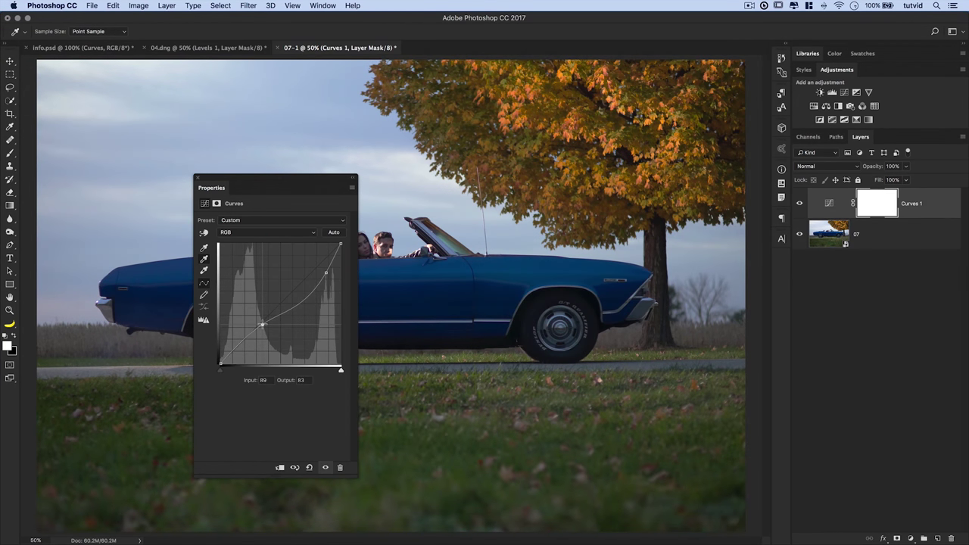
{"action": "left_click_drag", "start_coordinate": [263, 324], "coordinate": [265, 325]}
- Compare Curves 1 on and off, then drag the points off to straighten the curve
{"action": "left_click_drag", "start_coordinate": [275, 181], "coordinate": [237, 182]}
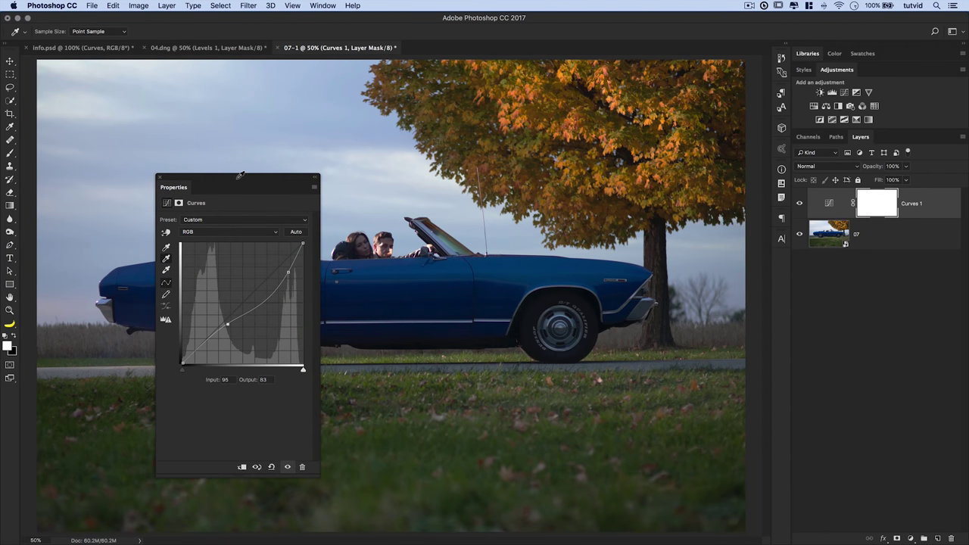
{"action": "left_click", "coordinate": [799, 204]}
{"action": "left_click", "coordinate": [799, 203]}
{"action": "left_click_drag", "start_coordinate": [277, 177], "coordinate": [429, 169]}
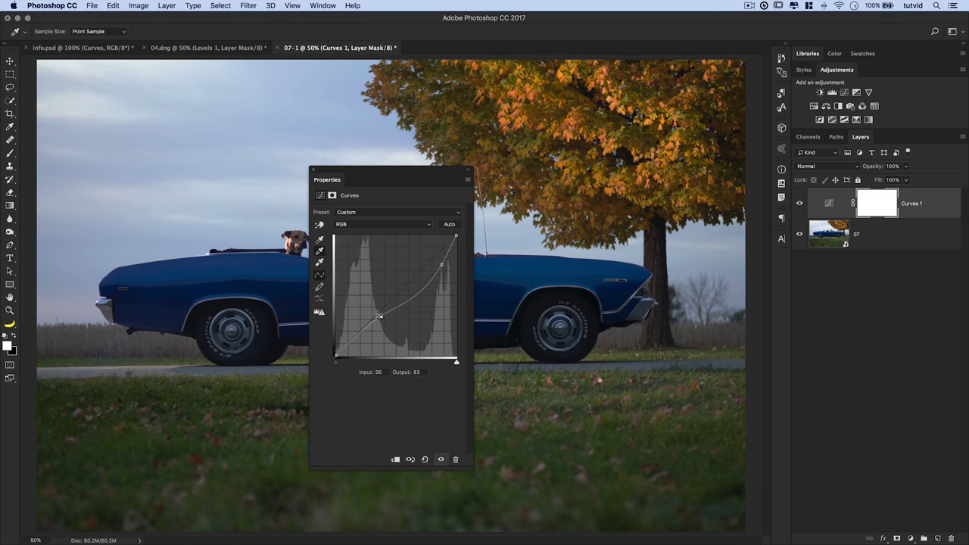
{"action": "left_click_drag", "start_coordinate": [381, 317], "coordinate": [652, 293]}
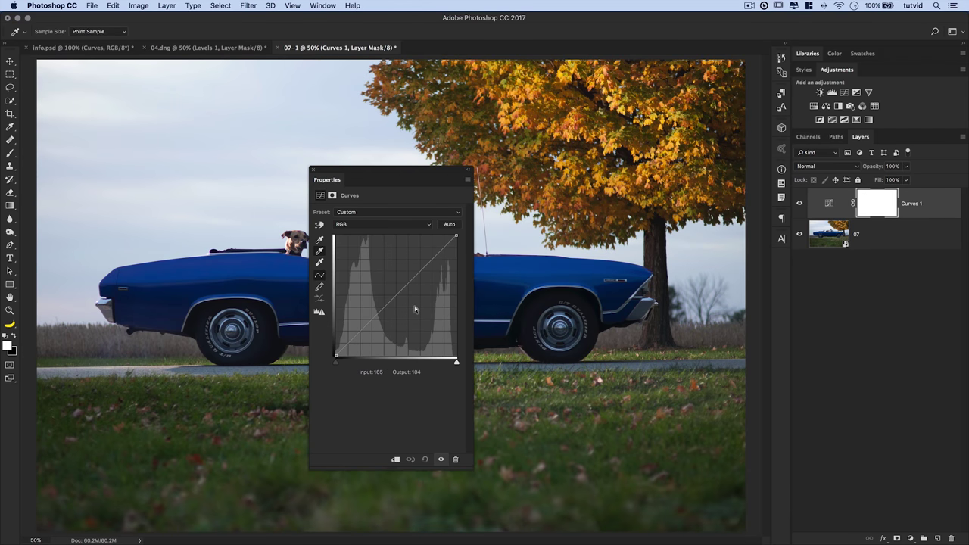
{"action": "left_click_drag", "start_coordinate": [382, 309], "coordinate": [416, 338]}
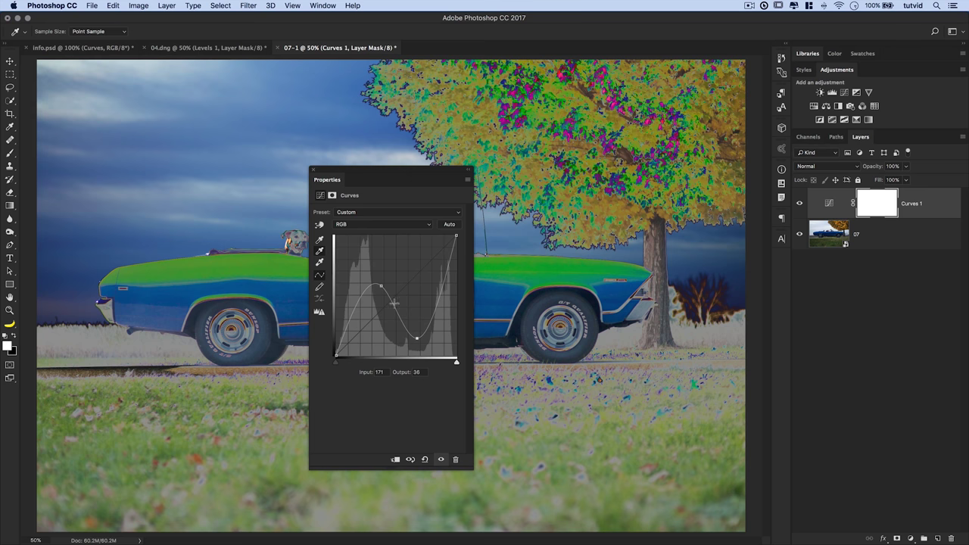
{"action": "left_click_drag", "start_coordinate": [422, 174], "coordinate": [210, 191]}
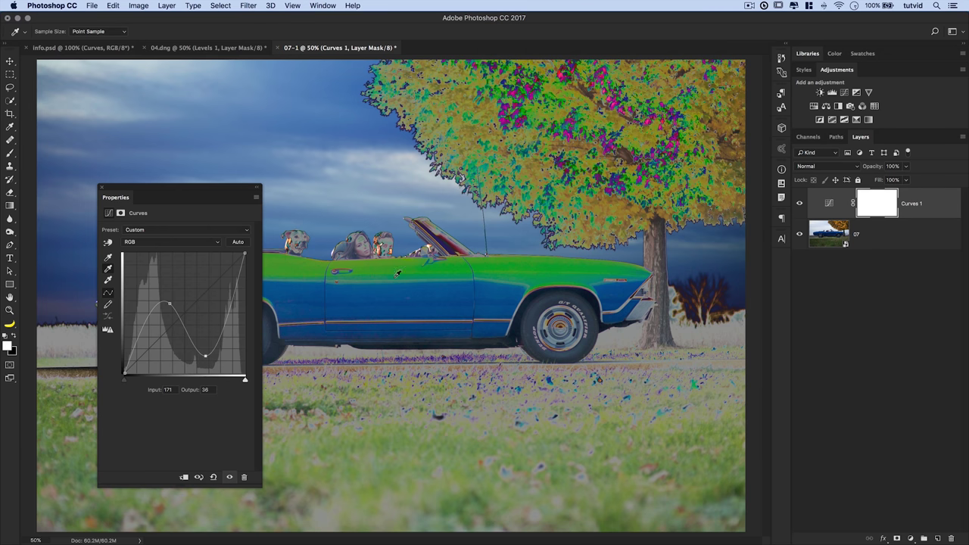
{"action": "left_click_drag", "start_coordinate": [170, 303], "coordinate": [162, 325]}
{"action": "left_click_drag", "start_coordinate": [205, 356], "coordinate": [143, 331]}
{"action": "left_click_drag", "start_coordinate": [205, 318], "coordinate": [214, 299]}
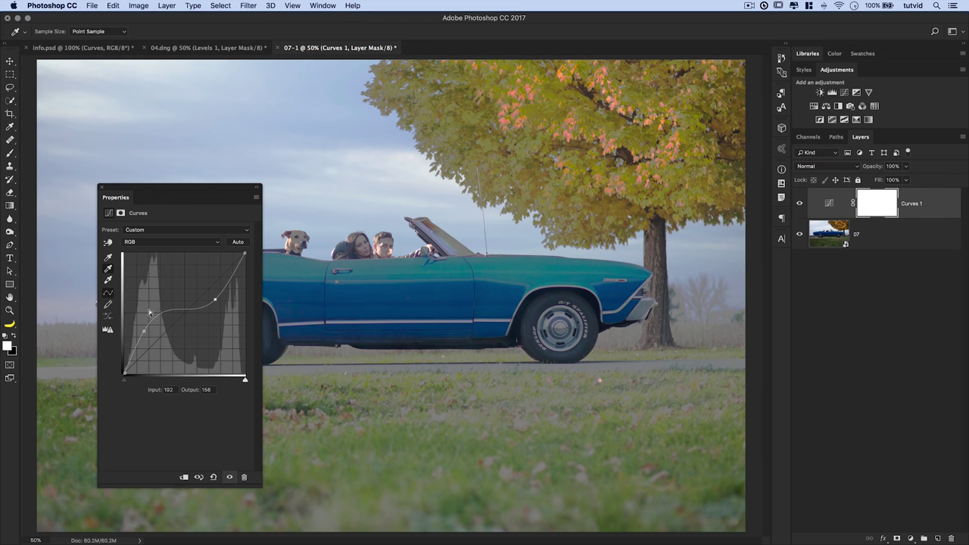
{"action": "left_click_drag", "start_coordinate": [207, 304], "coordinate": [244, 503]}
{"action": "left_click_drag", "start_coordinate": [140, 330], "coordinate": [129, 379]}
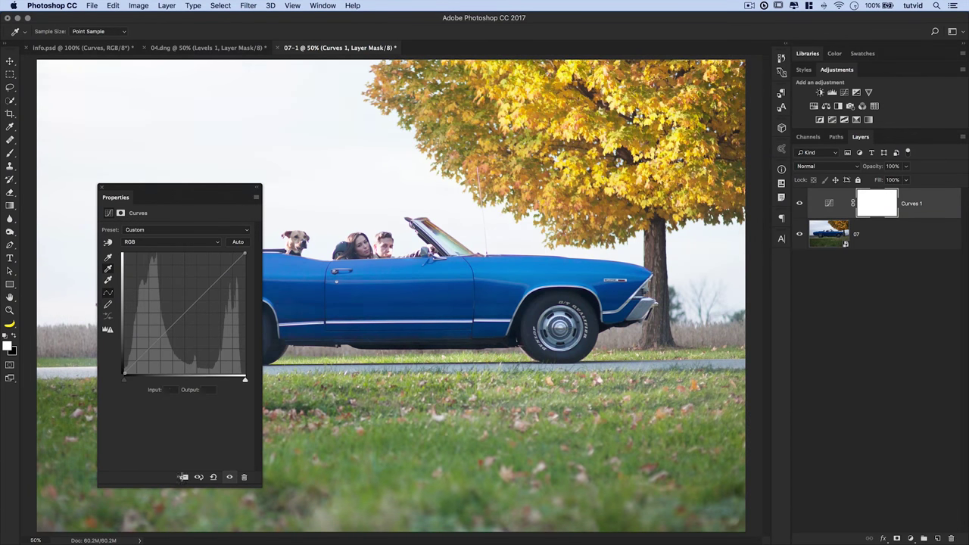
- Demo and restore the black and white endpoints, then add S-curve points at 65/51 and 192/208
{"action": "left_click", "coordinate": [124, 373]}
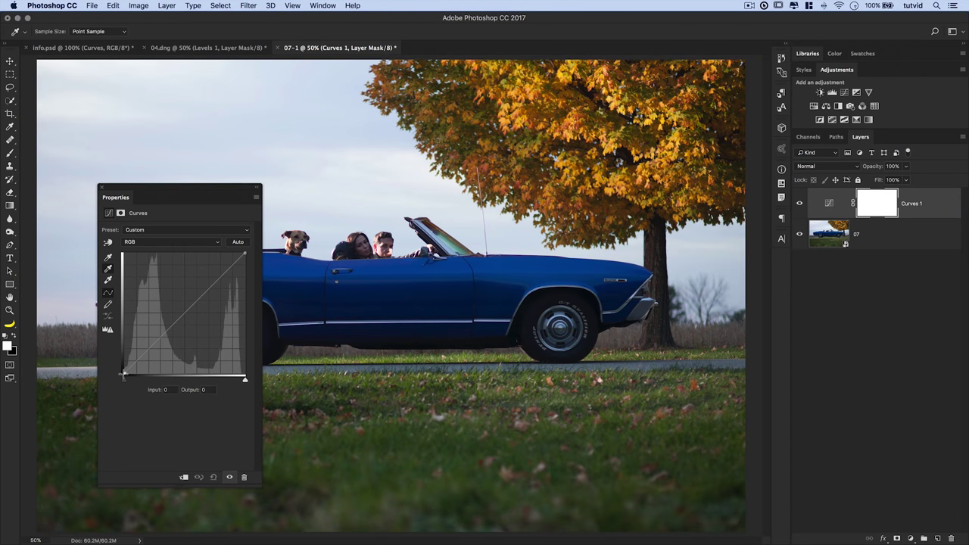
{"action": "left_click_drag", "start_coordinate": [122, 374], "coordinate": [109, 315]}
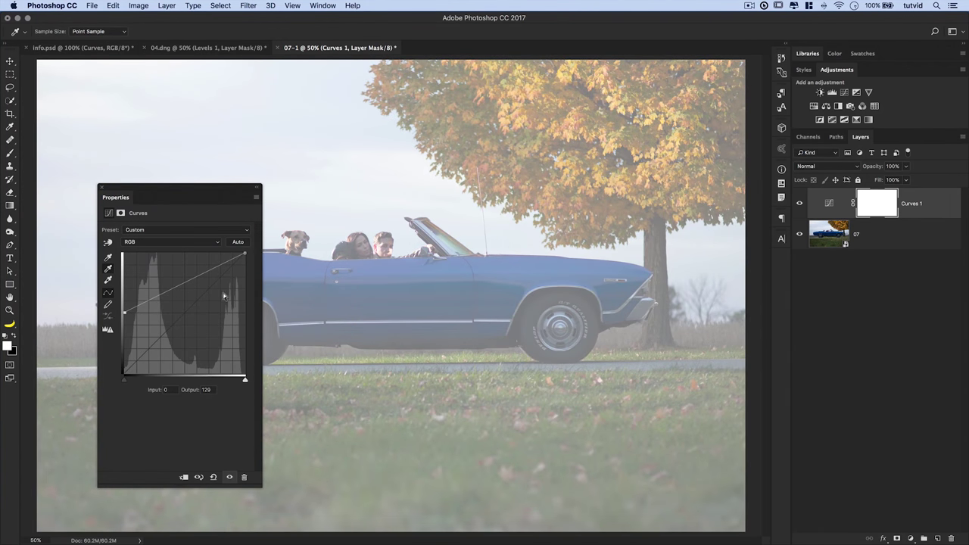
{"action": "left_click_drag", "start_coordinate": [245, 252], "coordinate": [249, 312]}
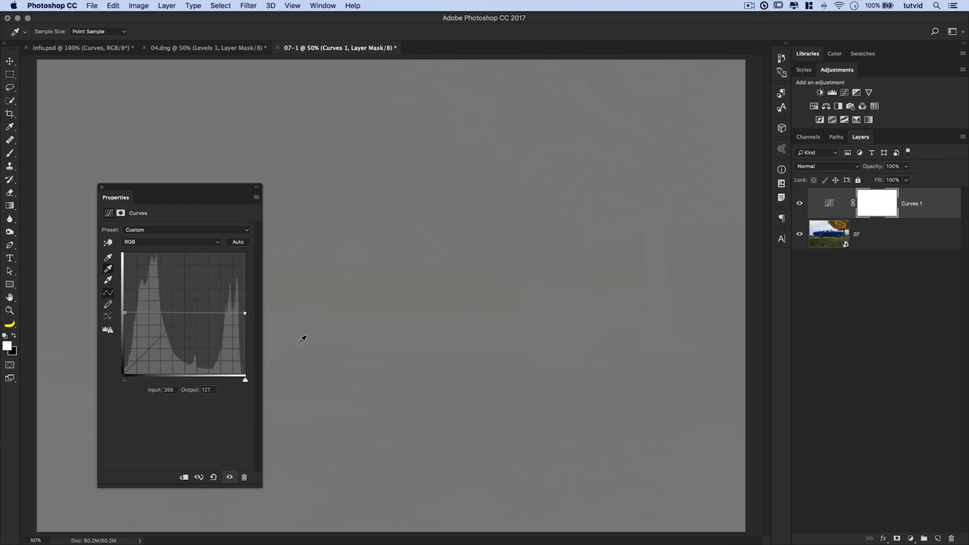
{"action": "left_click_drag", "start_coordinate": [245, 313], "coordinate": [259, 240]}
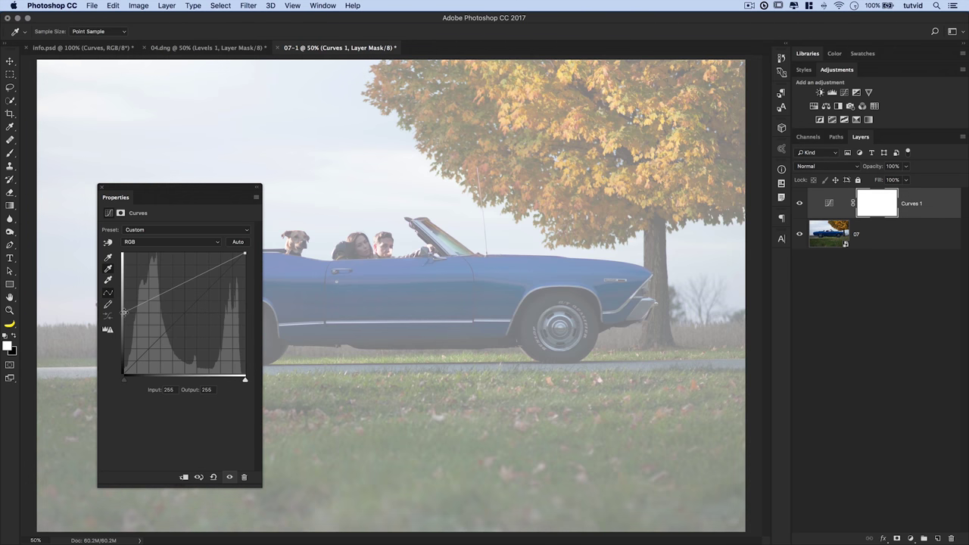
{"action": "left_click_drag", "start_coordinate": [125, 315], "coordinate": [107, 390]}
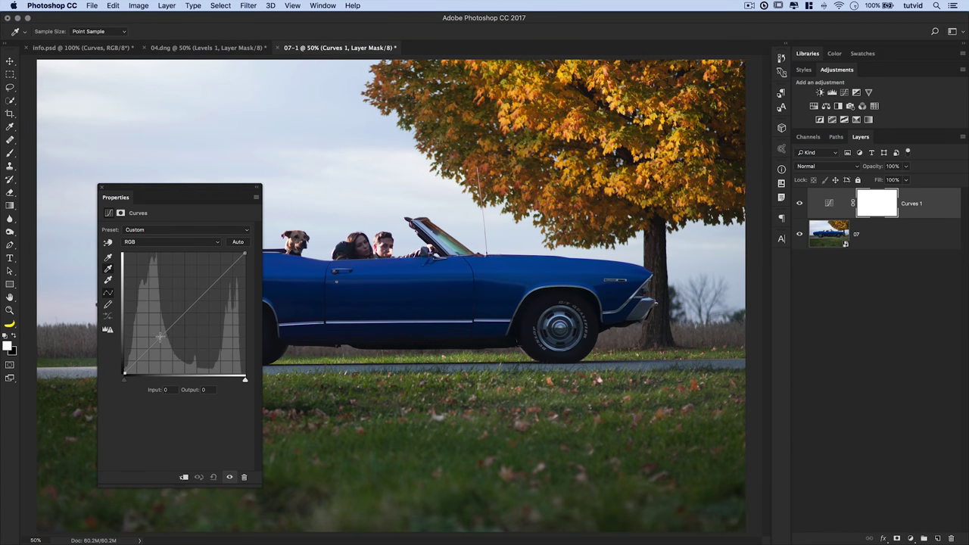
{"action": "left_click_drag", "start_coordinate": [156, 342], "coordinate": [155, 349]}
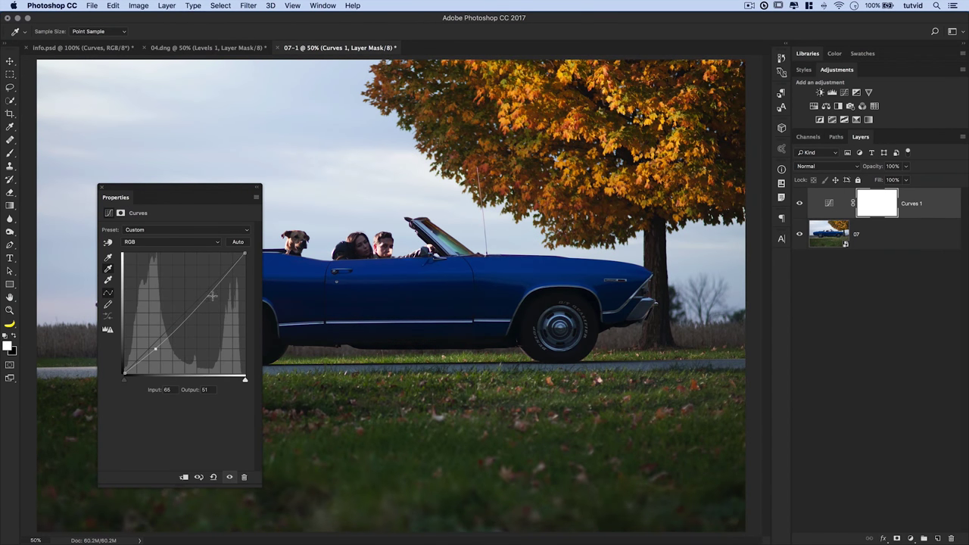
{"action": "left_click_drag", "start_coordinate": [217, 282], "coordinate": [216, 275]}
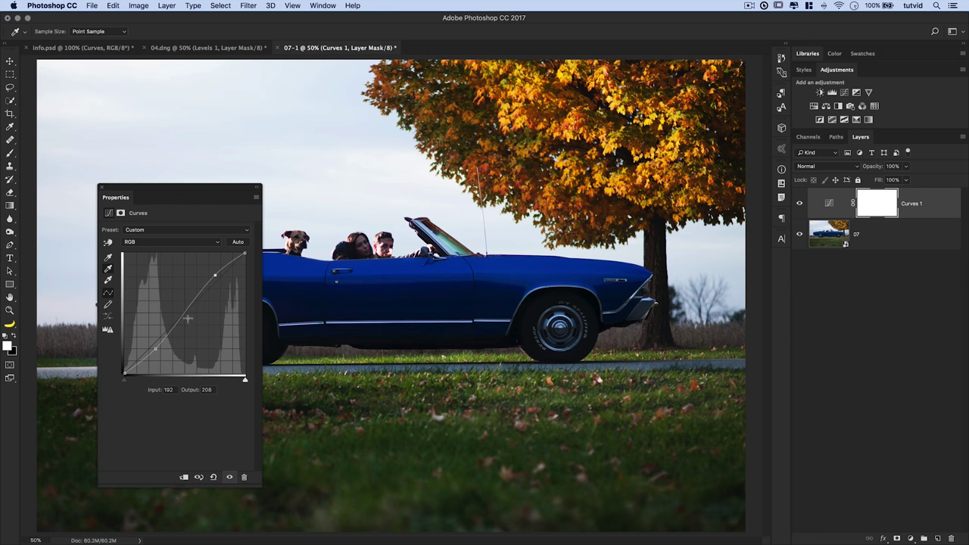
- Reset Curves 1 and adjust tones directly on the car with the targeted-adjustment hand
{"action": "left_click", "coordinate": [213, 477]}
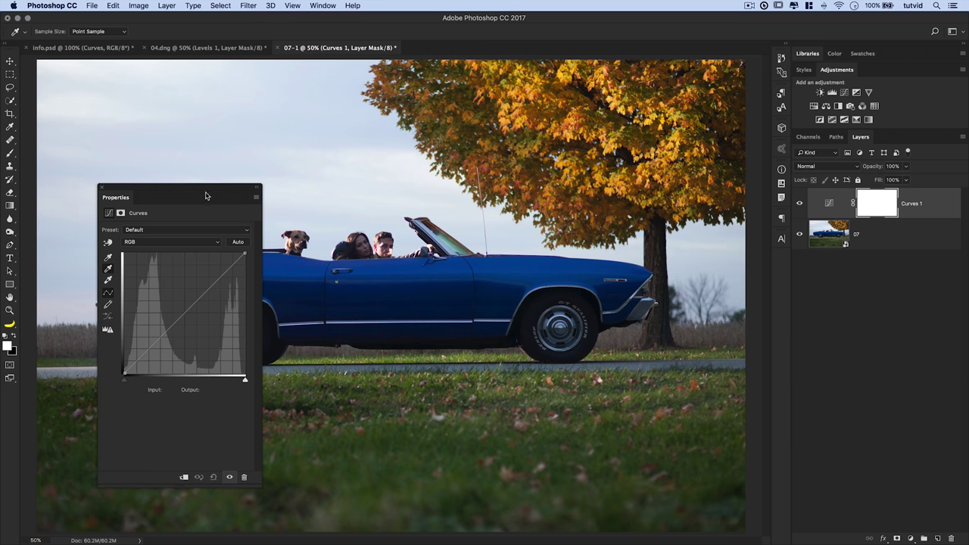
{"action": "left_click_drag", "start_coordinate": [201, 190], "coordinate": [672, 212]}
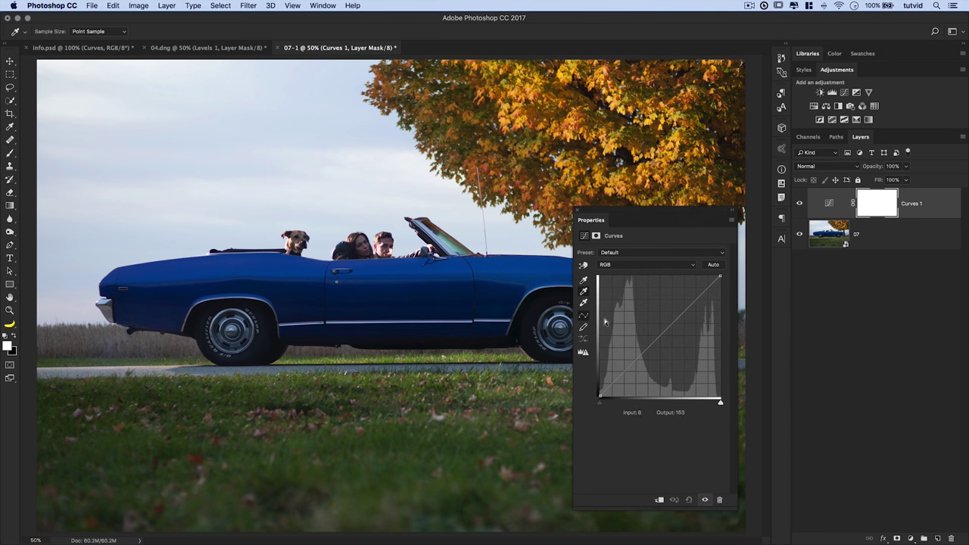
{"action": "left_click", "coordinate": [586, 268]}
{"action": "left_click", "coordinate": [196, 129]}
{"action": "left_click_drag", "start_coordinate": [197, 129], "coordinate": [195, 143]}
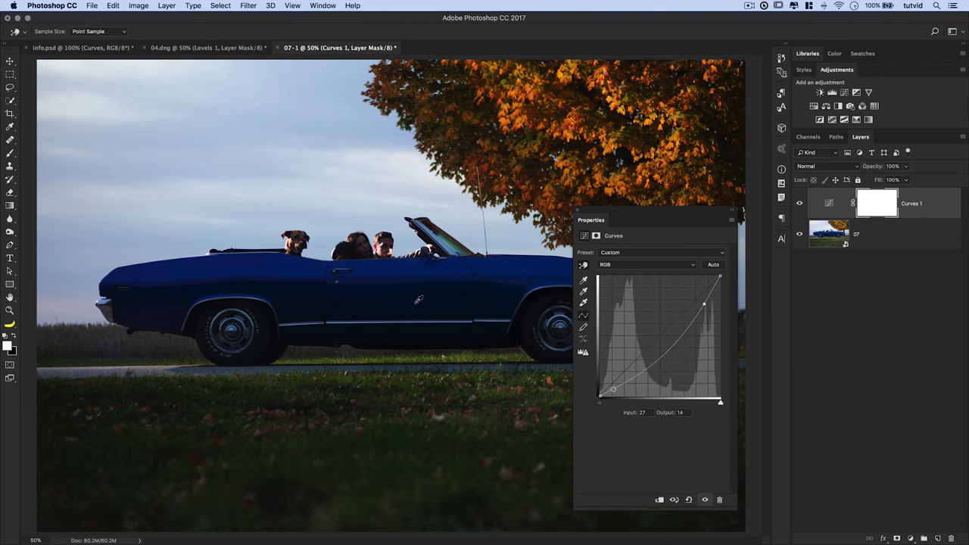
{"action": "left_click_drag", "start_coordinate": [389, 296], "coordinate": [393, 291]}
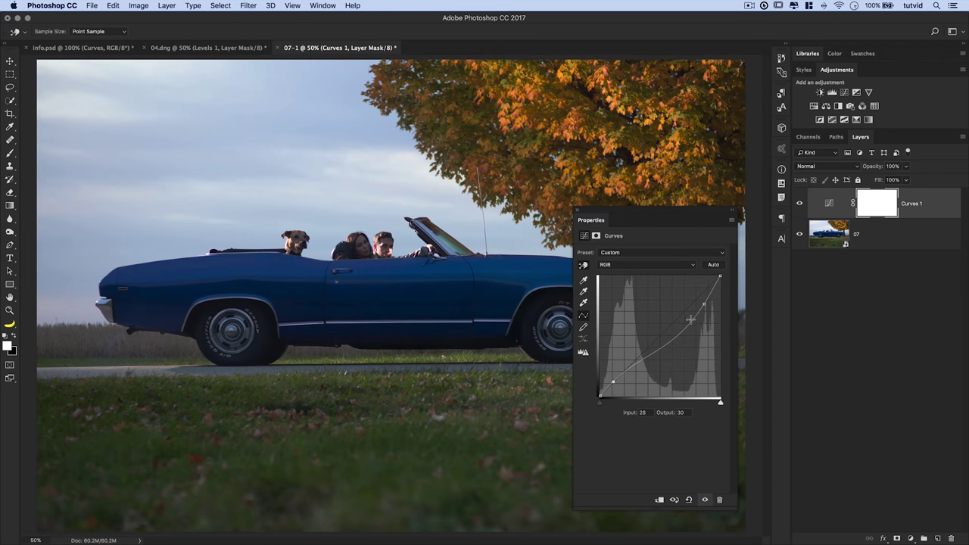
{"action": "left_click_drag", "start_coordinate": [656, 212], "coordinate": [655, 191]}
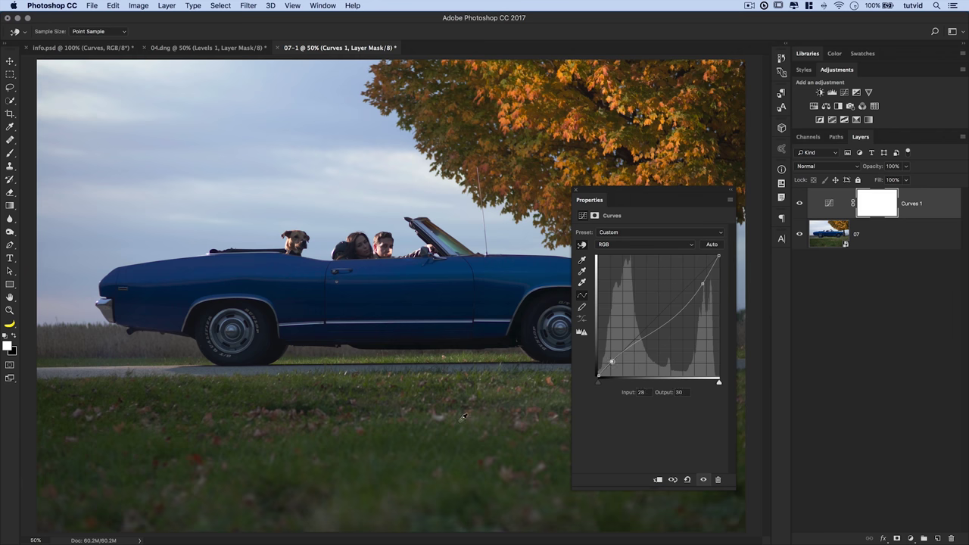
- Reset the curve, then push the Red and Green channel curves up to tint the photo
{"action": "left_click", "coordinate": [686, 480]}
{"action": "left_click", "coordinate": [634, 248]}
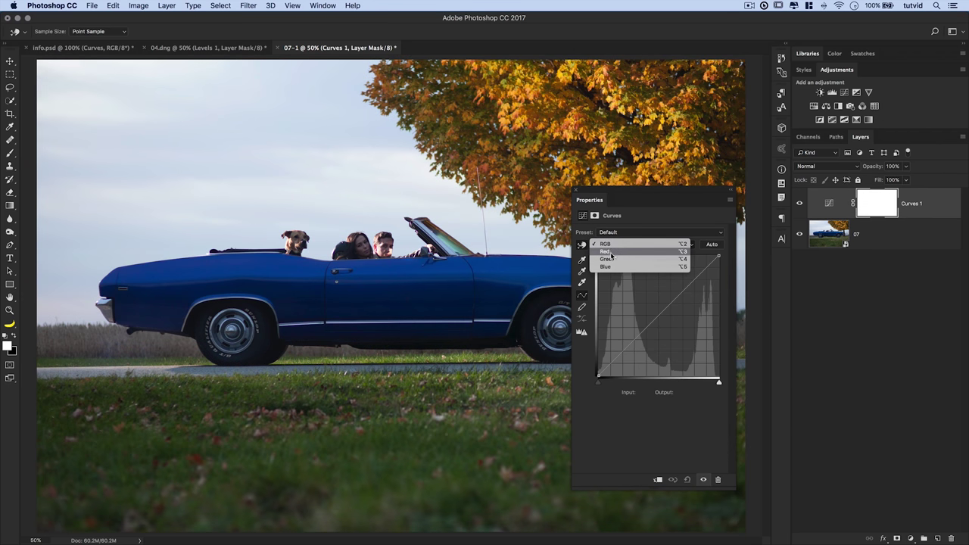
{"action": "left_click", "coordinate": [619, 253]}
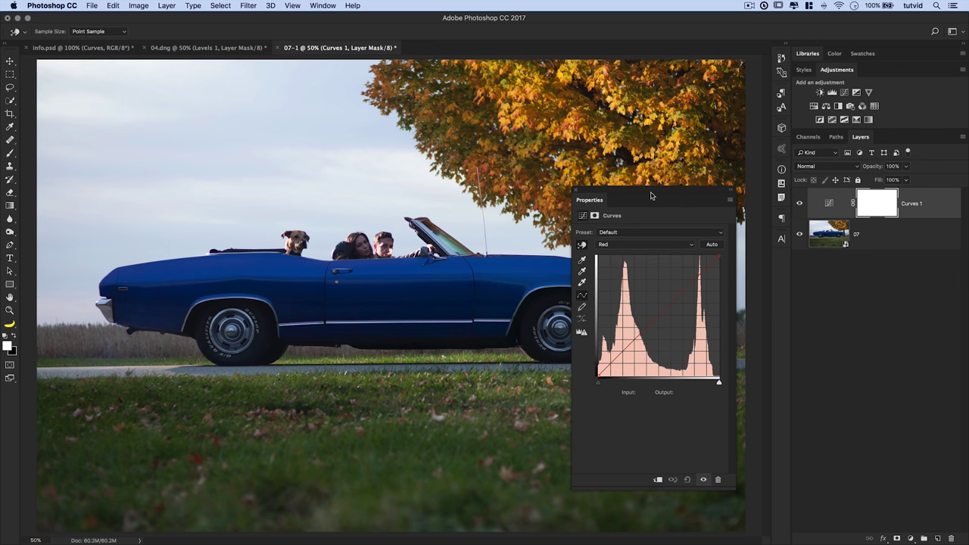
{"action": "left_click_drag", "start_coordinate": [656, 194], "coordinate": [156, 162]}
{"action": "left_click_drag", "start_coordinate": [160, 288], "coordinate": [227, 360]}
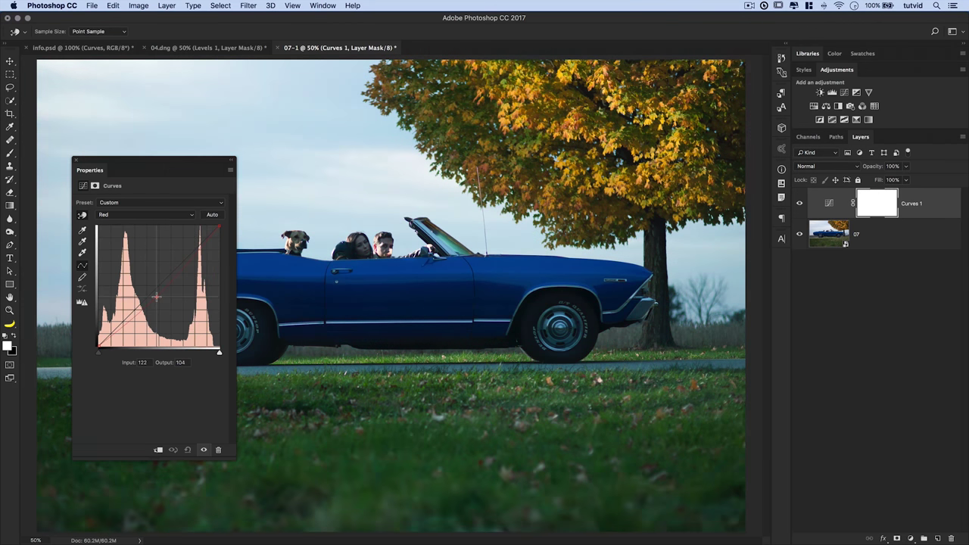
{"action": "left_click", "coordinate": [148, 215]}
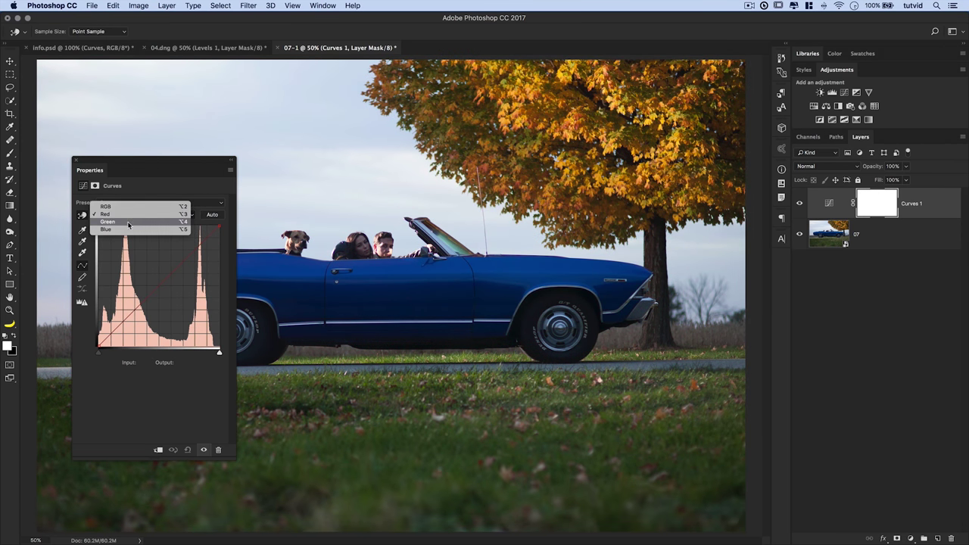
{"action": "left_click", "coordinate": [142, 225]}
{"action": "left_click_drag", "start_coordinate": [167, 274], "coordinate": [217, 376]}
- Remove the Green curve point and select the Blue channel curve
{"action": "left_click", "coordinate": [155, 217]}
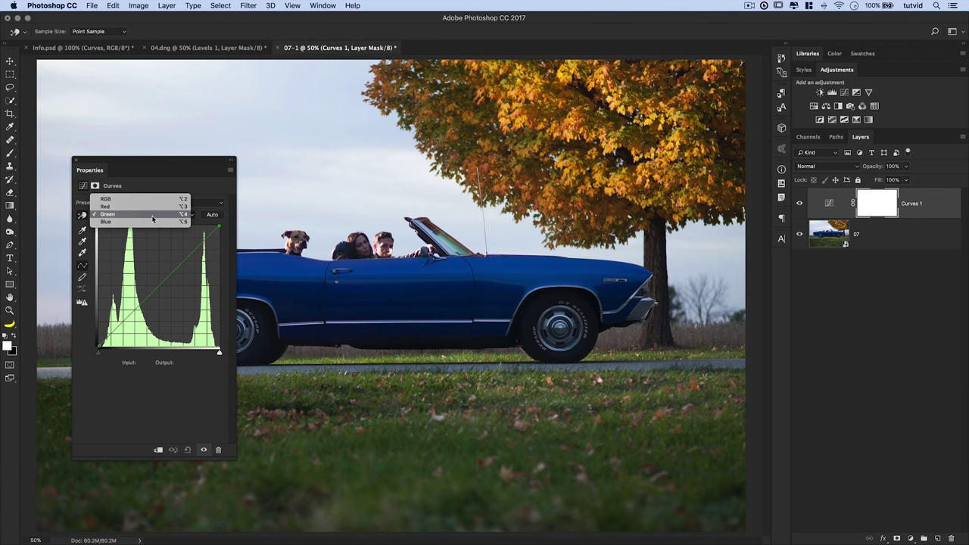
{"action": "left_click", "coordinate": [131, 221]}
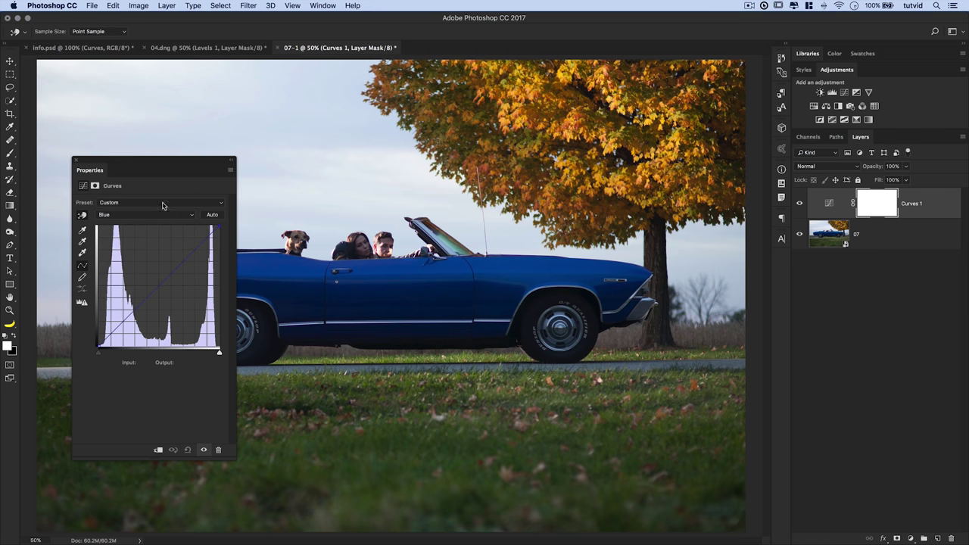
{"action": "left_click", "coordinate": [143, 215]}
{"action": "left_click", "coordinate": [140, 192]}
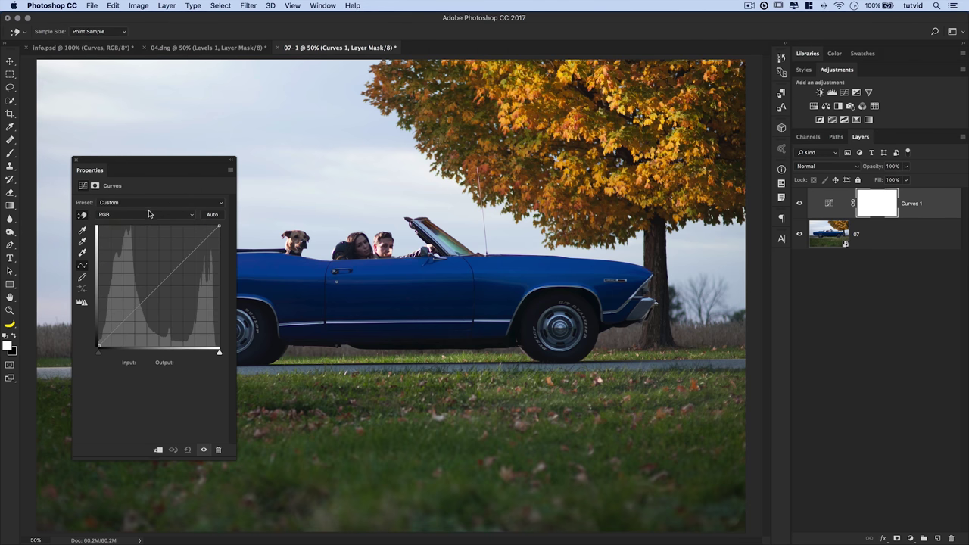
{"action": "left_click", "coordinate": [140, 215]}
{"action": "left_click", "coordinate": [121, 237]}
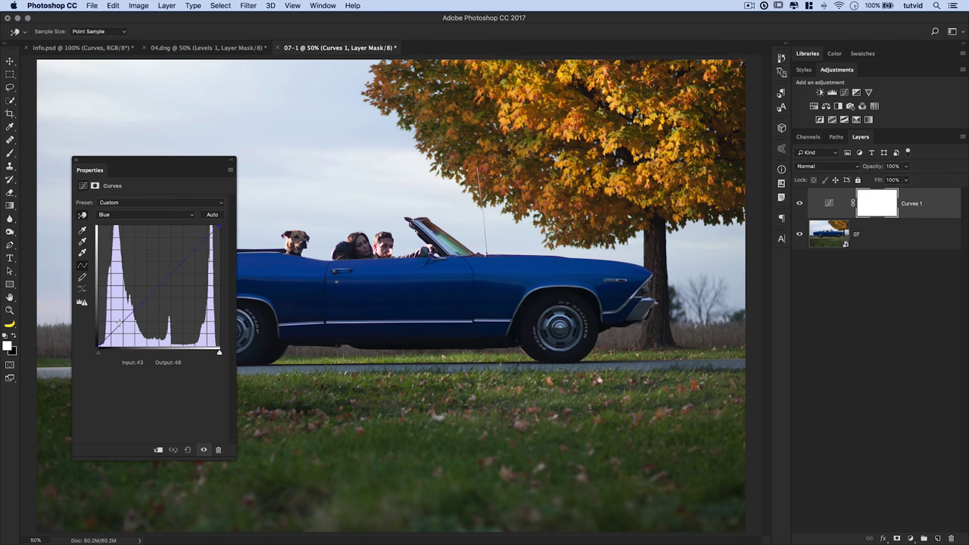
- Raise the Blue black input to 41 and lower its highlights to 217/197
{"action": "left_click_drag", "start_coordinate": [98, 351], "coordinate": [119, 323]}
{"action": "left_click_drag", "start_coordinate": [191, 249], "coordinate": [201, 253]}
{"action": "mouse_move", "coordinate": [194, 163]}
{"action": "left_mouse_down"}
{"action": "mouse_move", "coordinate": [183, 270]}
{"action": "mouse_move", "coordinate": [288, 201]}
{"action": "mouse_move", "coordinate": [180, 172]}
{"action": "mouse_move", "coordinate": [190, 169]}
{"action": "left_mouse_up"}
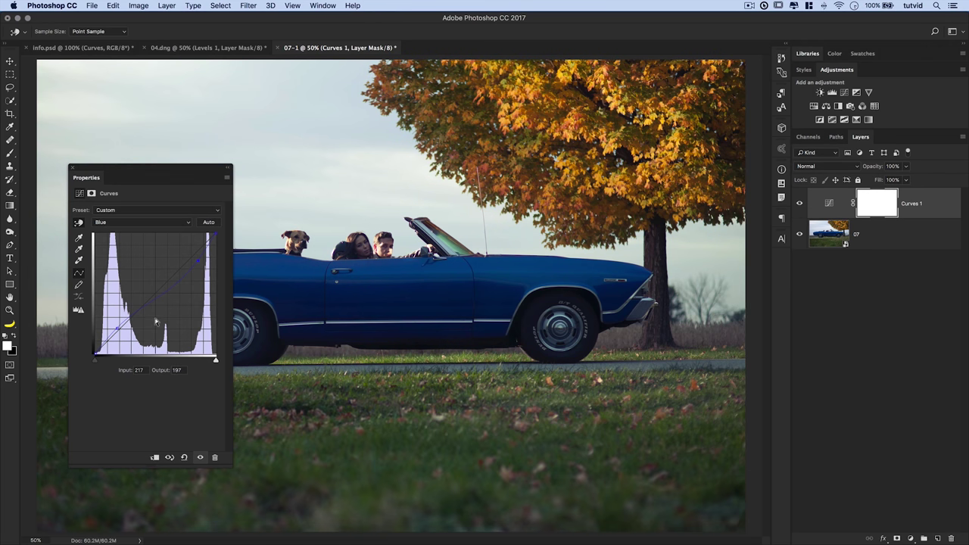
{"action": "left_click", "coordinate": [158, 222]}
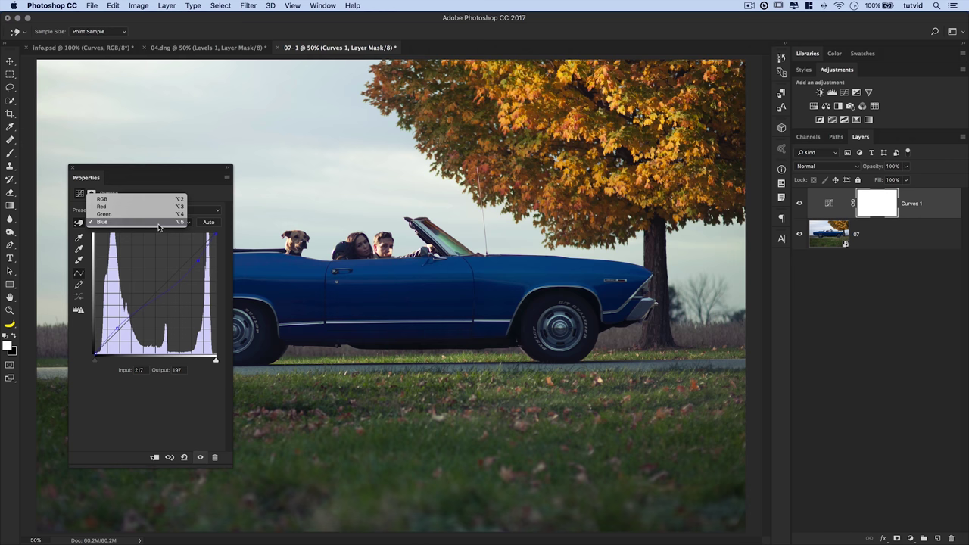
- On the Green channel, pull the shadows down and add a midtone point to remove magenta
{"action": "left_click", "coordinate": [158, 211]}
{"action": "left_click_drag", "start_coordinate": [117, 330], "coordinate": [119, 338]}
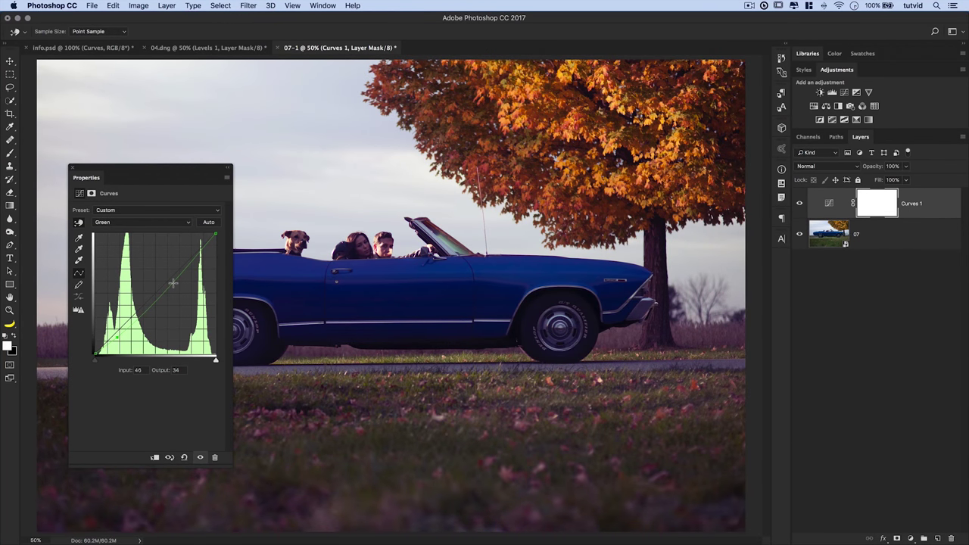
{"action": "left_click_drag", "start_coordinate": [173, 283], "coordinate": [170, 280]}
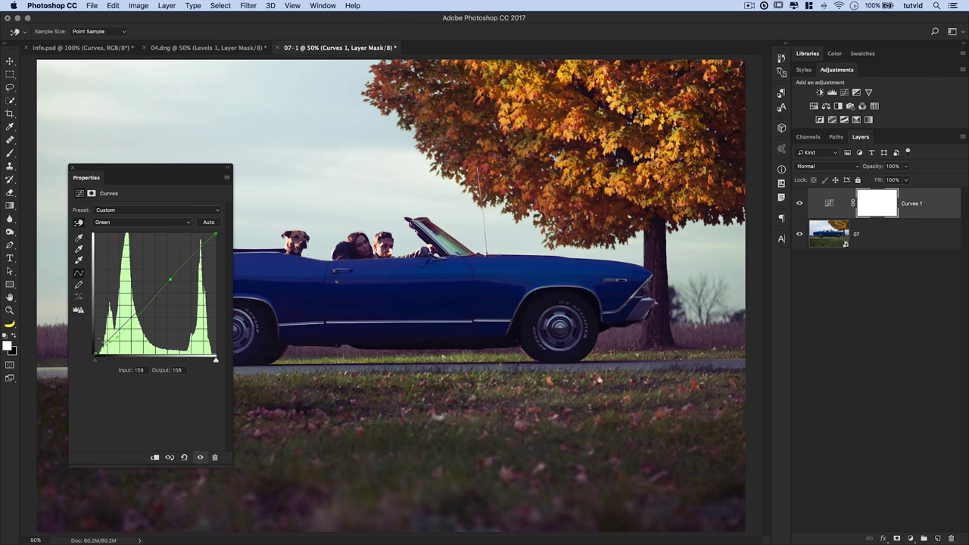
- Add three points near the diagonal on the Red channel curve, one at 180/181
{"action": "left_click", "coordinate": [168, 222]}
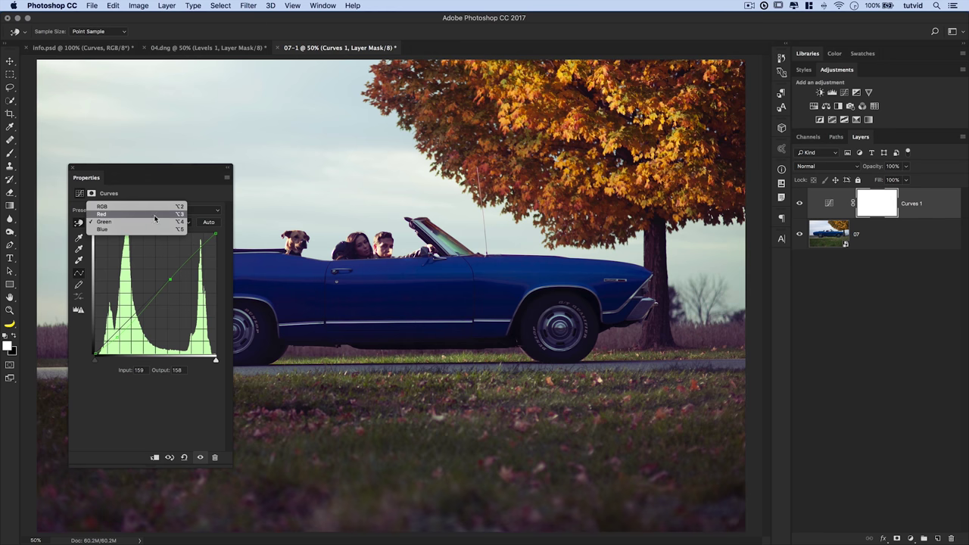
{"action": "left_click", "coordinate": [143, 214]}
{"action": "left_click", "coordinate": [118, 326]}
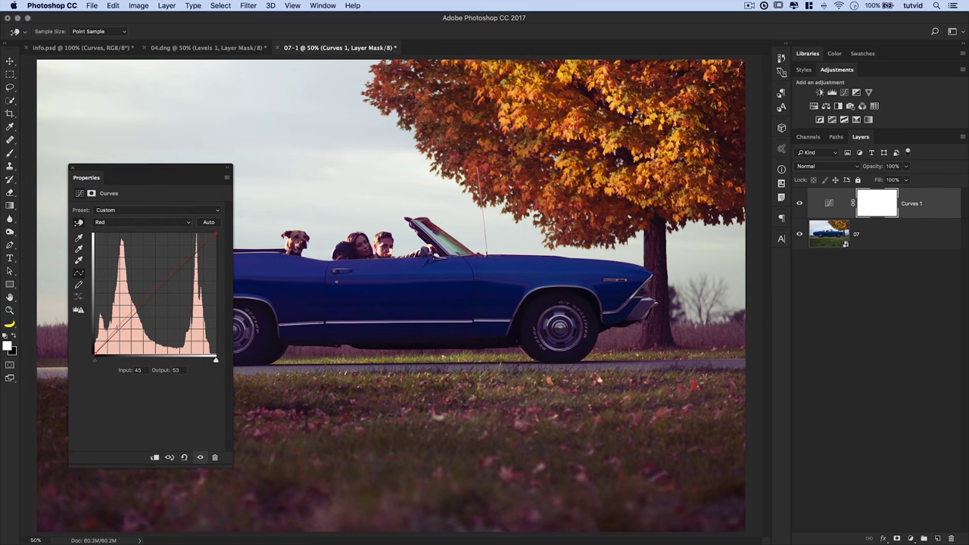
{"action": "left_click", "coordinate": [144, 303]}
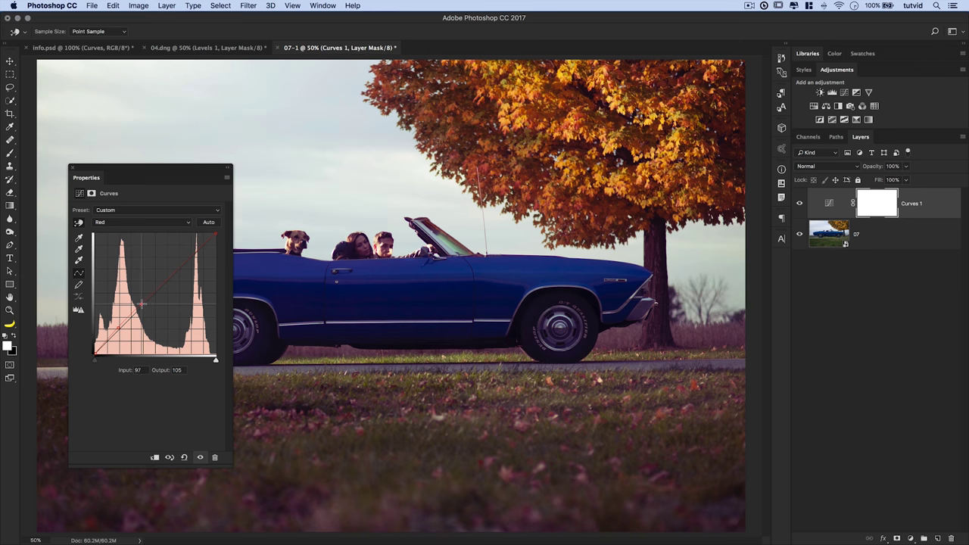
{"action": "left_click", "coordinate": [181, 268]}
{"action": "left_click_drag", "start_coordinate": [92, 180], "coordinate": [808, 275]}
- Toggle Curves 1 visibility to compare, then display the composite RGB curve
{"action": "left_click", "coordinate": [800, 203]}
{"action": "left_click", "coordinate": [801, 204]}
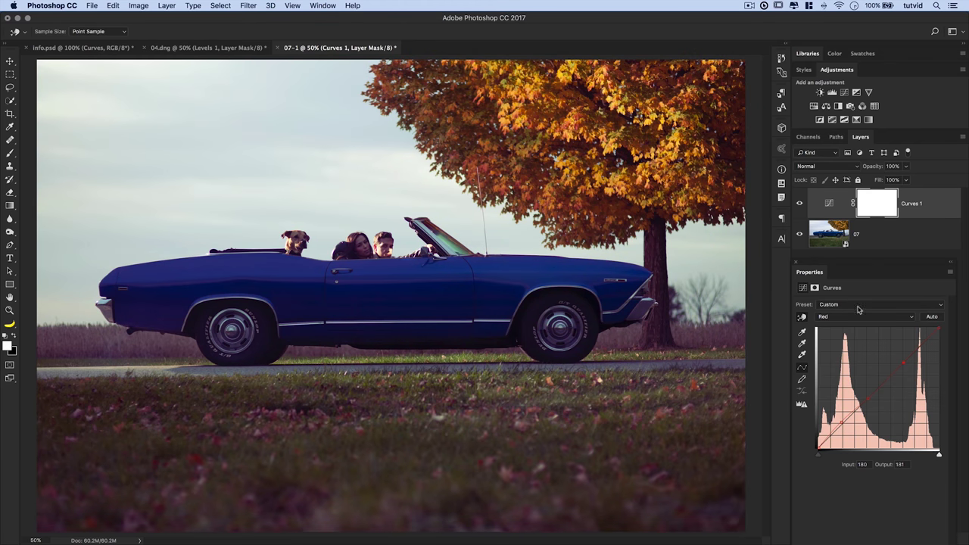
{"action": "left_click_drag", "start_coordinate": [861, 265], "coordinate": [624, 203]}
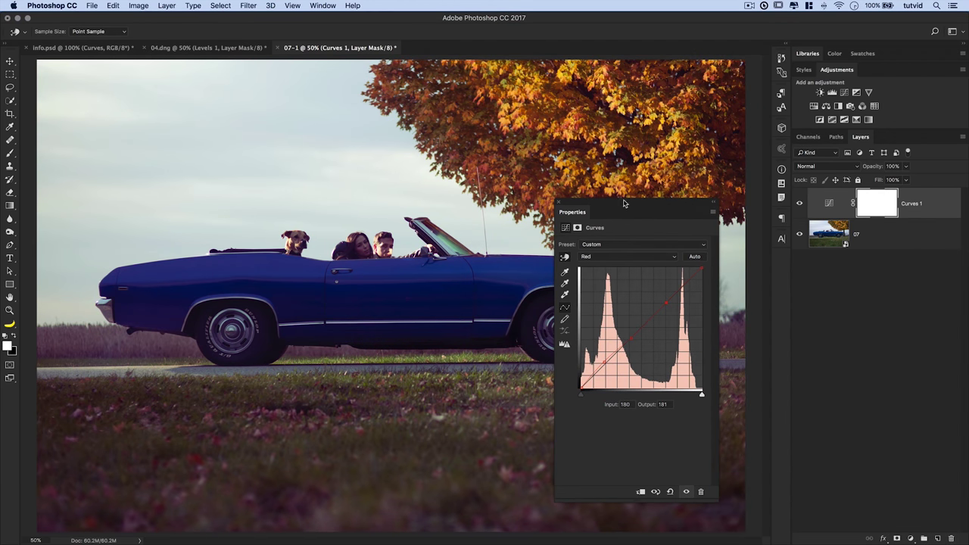
{"action": "left_click", "coordinate": [625, 257]}
{"action": "left_click", "coordinate": [609, 246]}
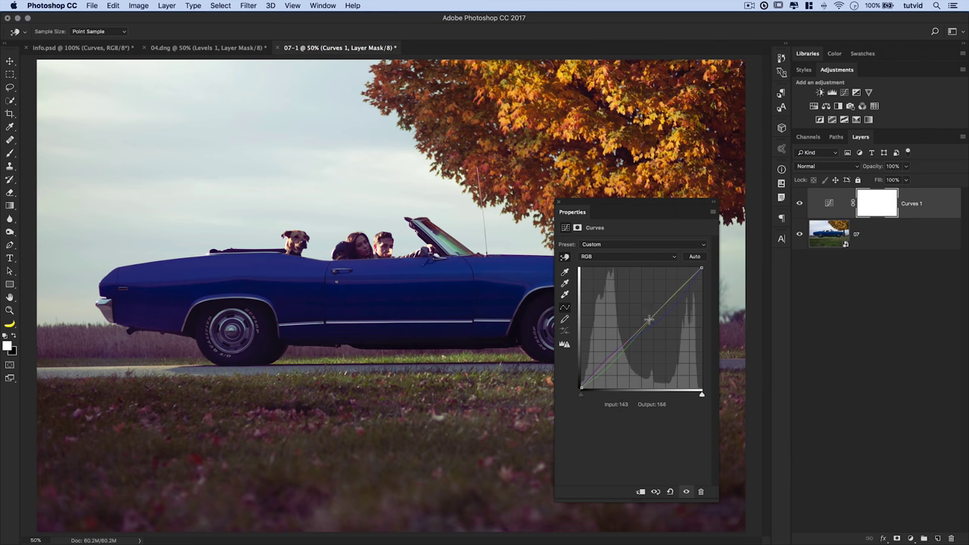
- Brighten the photo with two raised RGB points and a lifted black point, then view info.psd
{"action": "left_click_drag", "start_coordinate": [661, 300], "coordinate": [660, 290]}
{"action": "left_click_drag", "start_coordinate": [622, 336], "coordinate": [620, 343]}
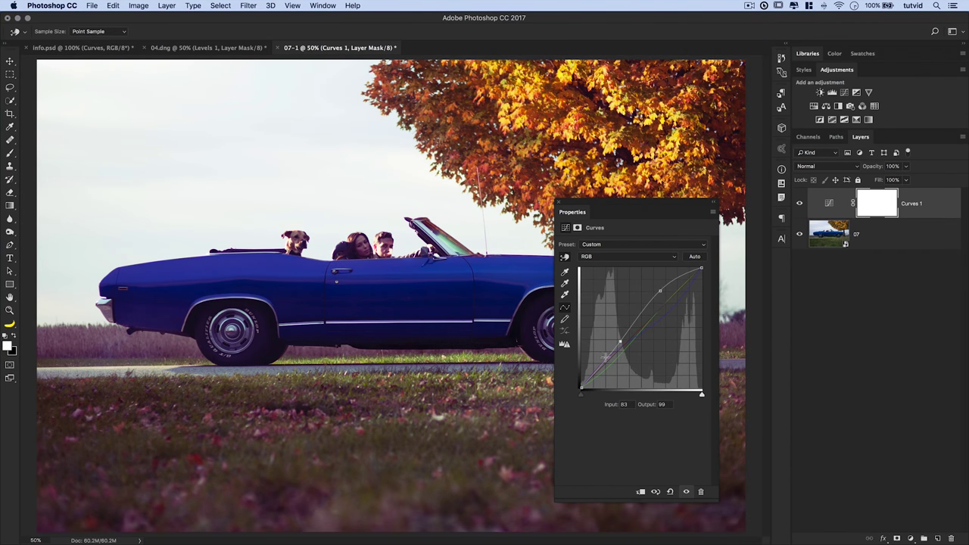
{"action": "left_click_drag", "start_coordinate": [581, 390], "coordinate": [581, 371]}
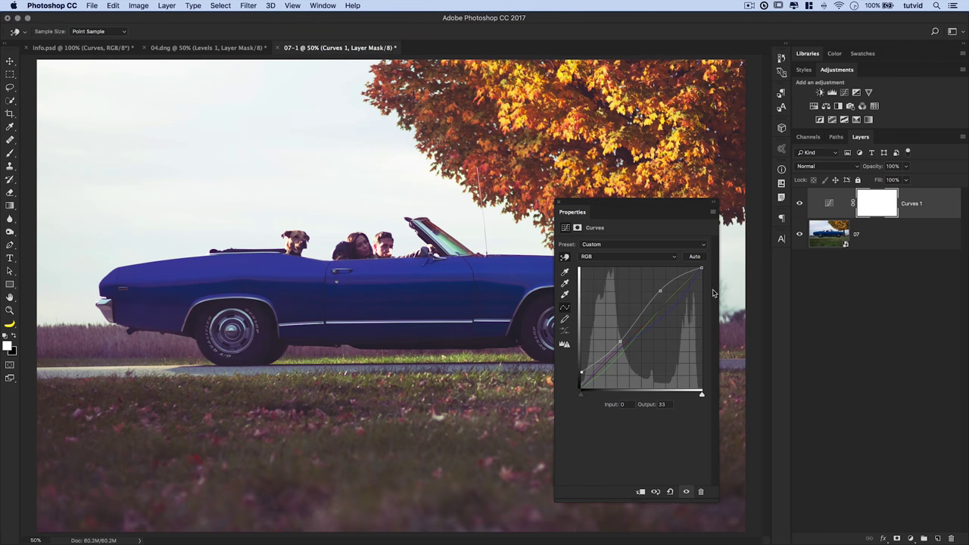
{"action": "left_click_drag", "start_coordinate": [633, 204], "coordinate": [661, 198]}
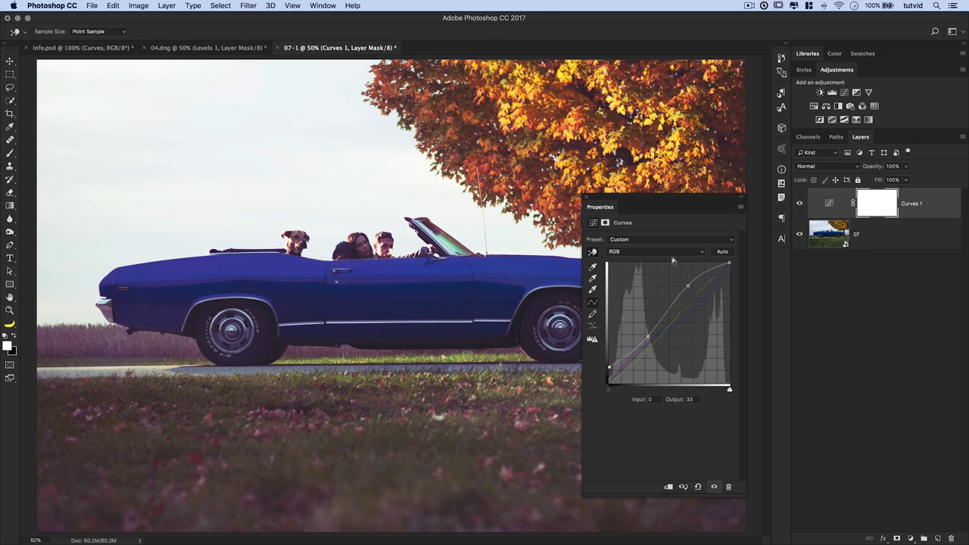
{"action": "left_click", "coordinate": [214, 48]}
{"action": "left_click", "coordinate": [91, 47]}
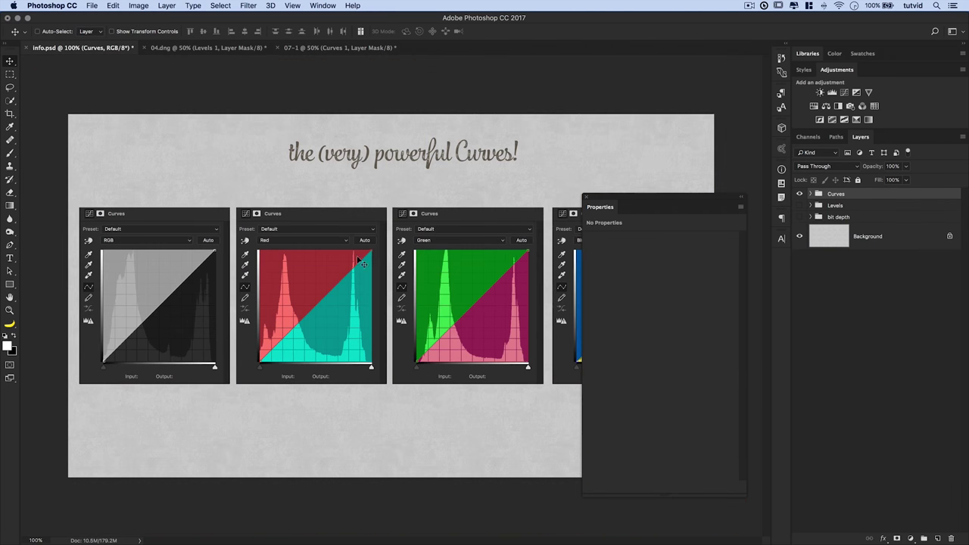
- Review the info.psd Curves graphic, then pass through 07-1 to the 04.dng portrait
{"action": "left_click_drag", "start_coordinate": [599, 211], "coordinate": [783, 259]}
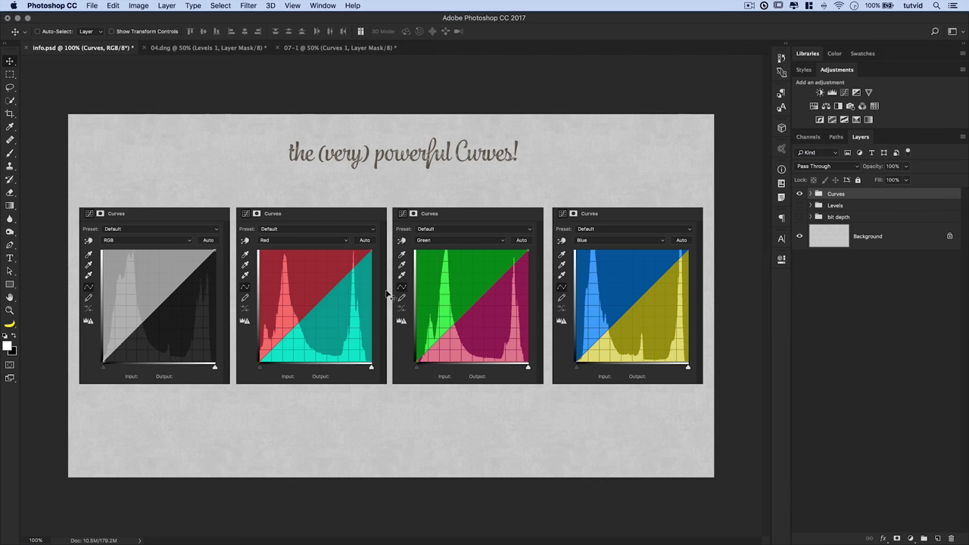
{"action": "left_click", "coordinate": [338, 48]}
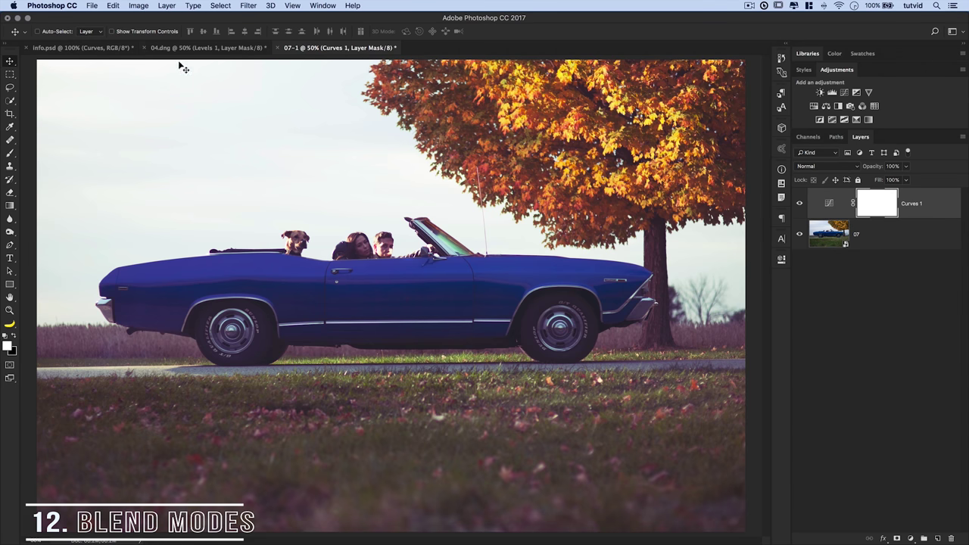
{"action": "left_click", "coordinate": [207, 49]}
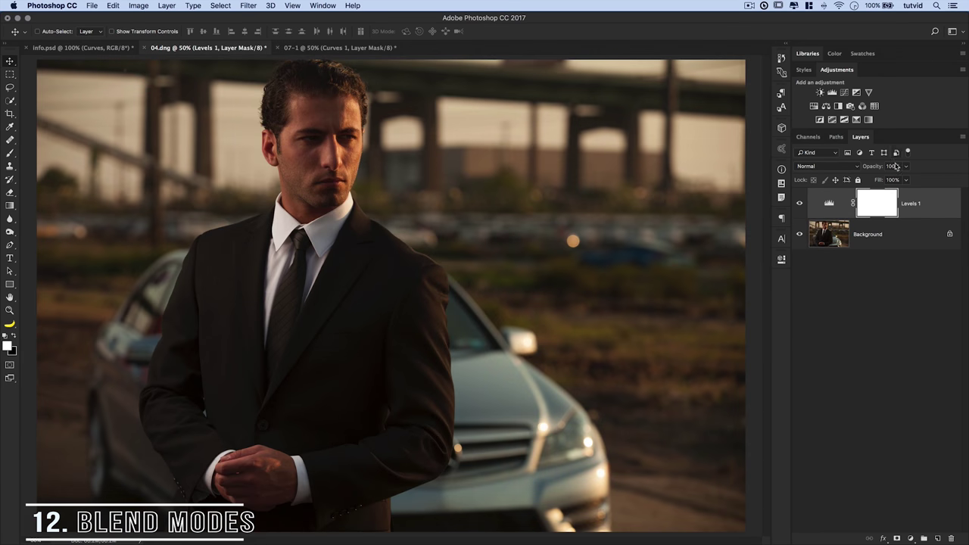
- Replace Levels 1 with a Curves layer, raising the black point and lowering the white point
{"action": "key", "text": "Delete"}
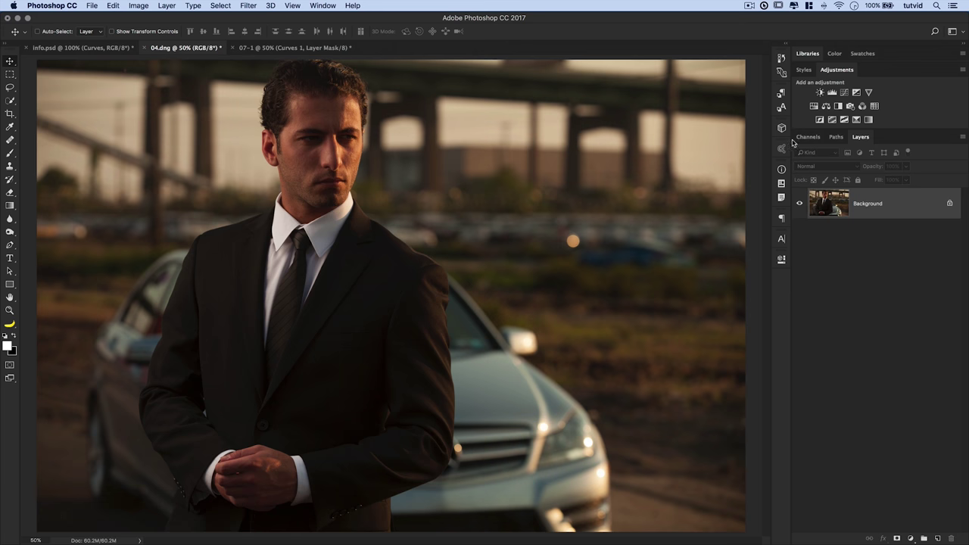
{"action": "left_click", "coordinate": [845, 93]}
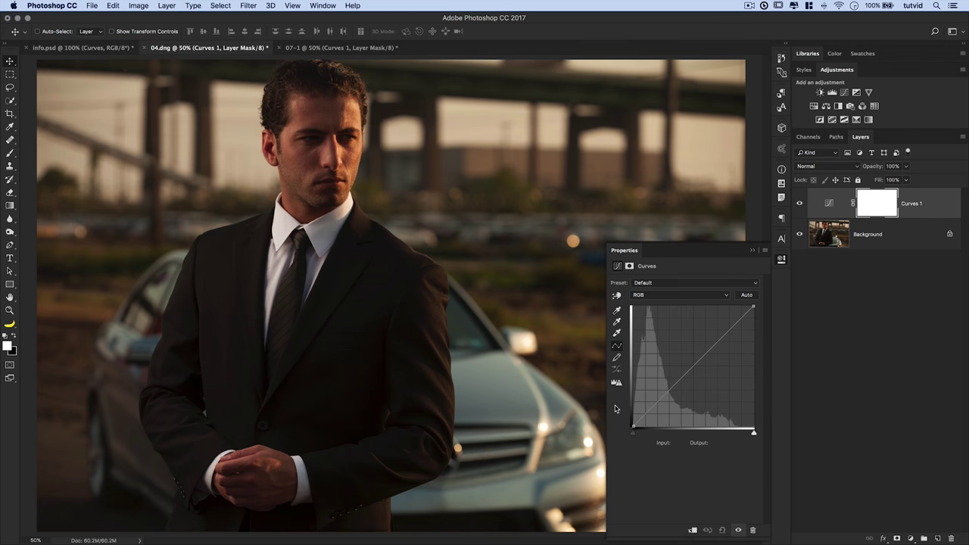
{"action": "left_click_drag", "start_coordinate": [635, 429], "coordinate": [649, 410]}
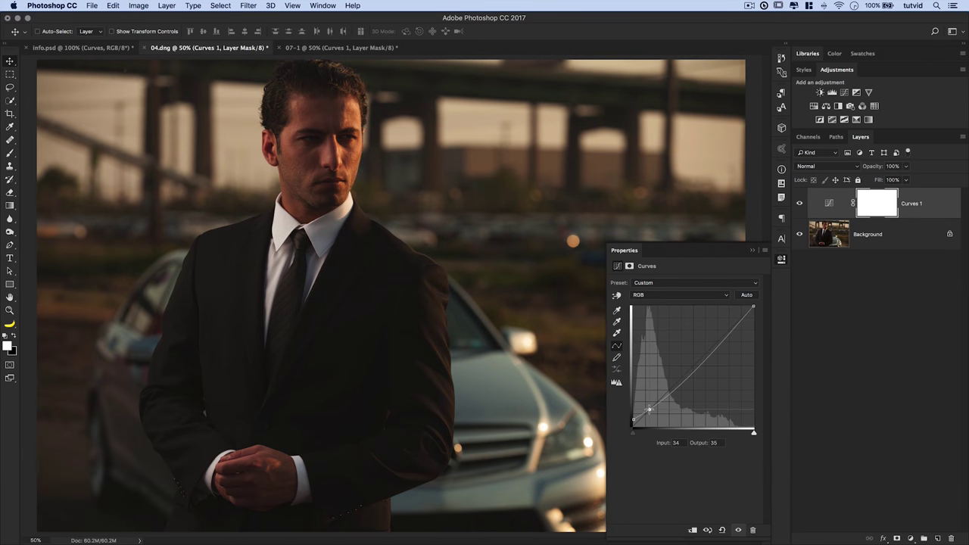
{"action": "left_click", "coordinate": [692, 368]}
{"action": "left_click_drag", "start_coordinate": [692, 367], "coordinate": [688, 368]}
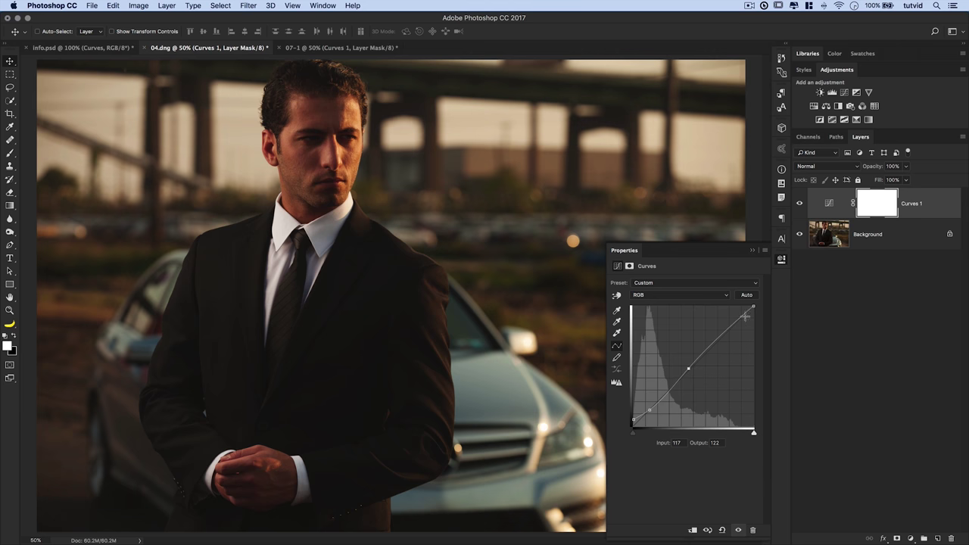
{"action": "left_click_drag", "start_coordinate": [754, 307], "coordinate": [760, 329]}
- Lift the Green shadows slightly and pull the Blue midtones down to 159/148
{"action": "left_click", "coordinate": [657, 295]}
{"action": "left_click", "coordinate": [655, 310]}
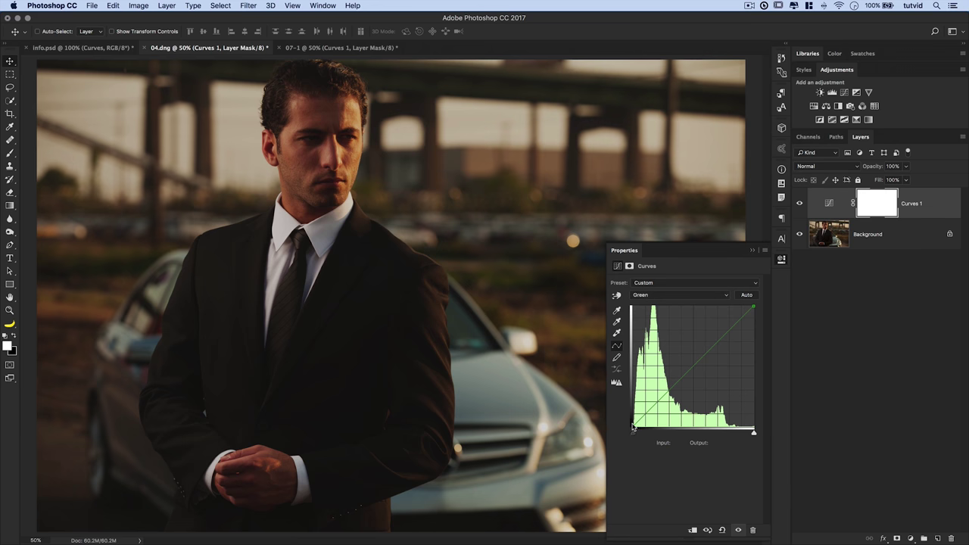
{"action": "left_click_drag", "start_coordinate": [633, 425], "coordinate": [632, 423]}
{"action": "left_click", "coordinate": [676, 295]}
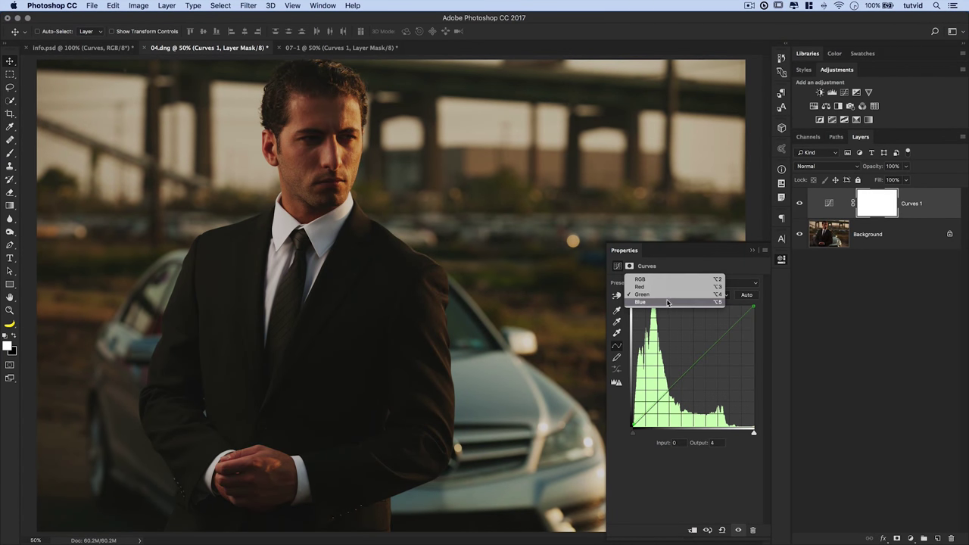
{"action": "left_click", "coordinate": [678, 305]}
{"action": "left_click_drag", "start_coordinate": [705, 357], "coordinate": [708, 355]}
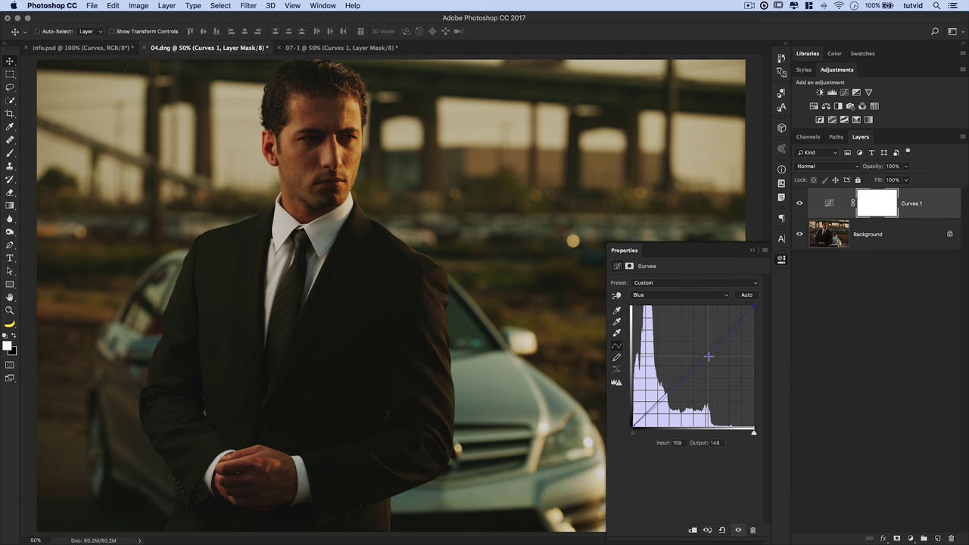
- Compare the portrait with Curves 1 off and on, then close its settings
{"action": "left_click", "coordinate": [799, 204]}
{"action": "left_click", "coordinate": [800, 204]}
{"action": "left_click", "coordinate": [782, 262]}
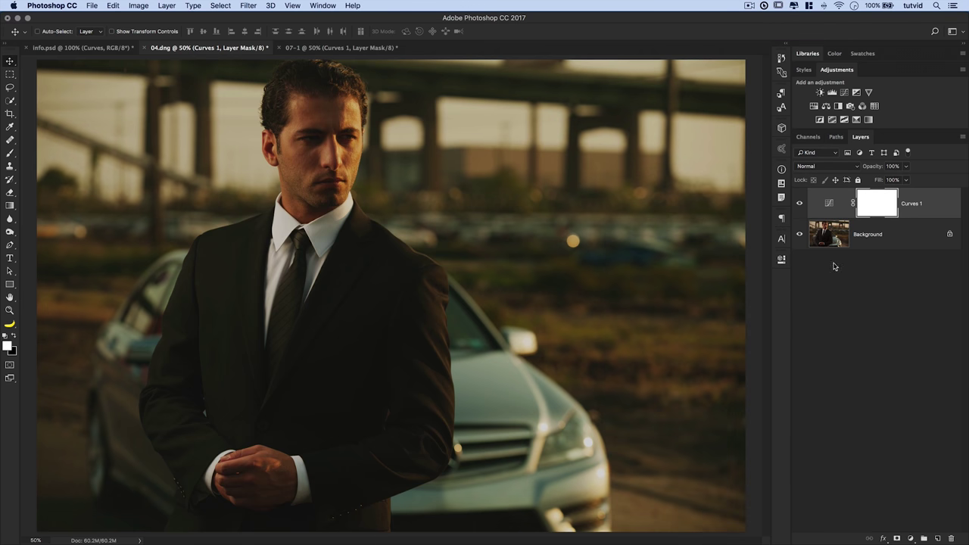
{"action": "left_click", "coordinate": [823, 165]}
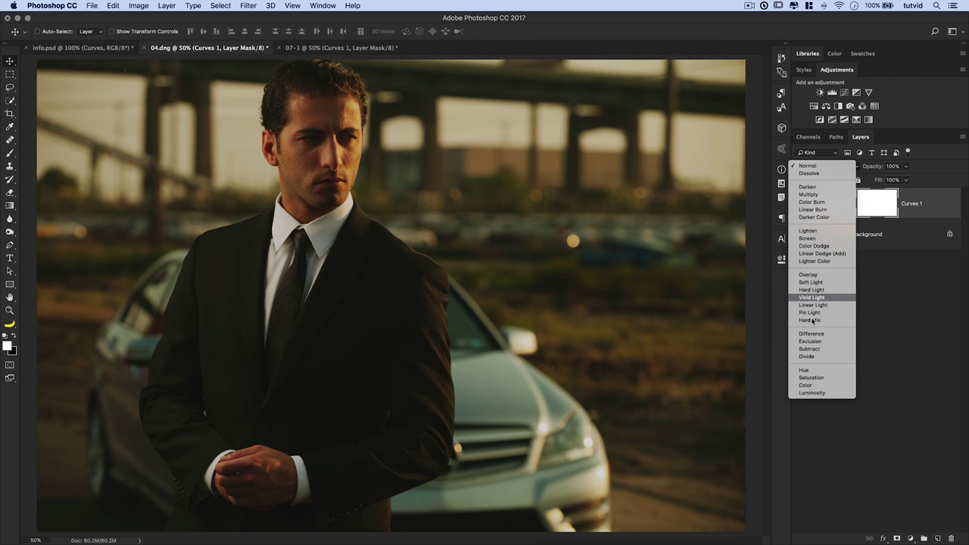
- Add a new Layer 1 above Curves 1 and paint a large white circle with a hard 1040 px brush
{"action": "left_click", "coordinate": [904, 238]}
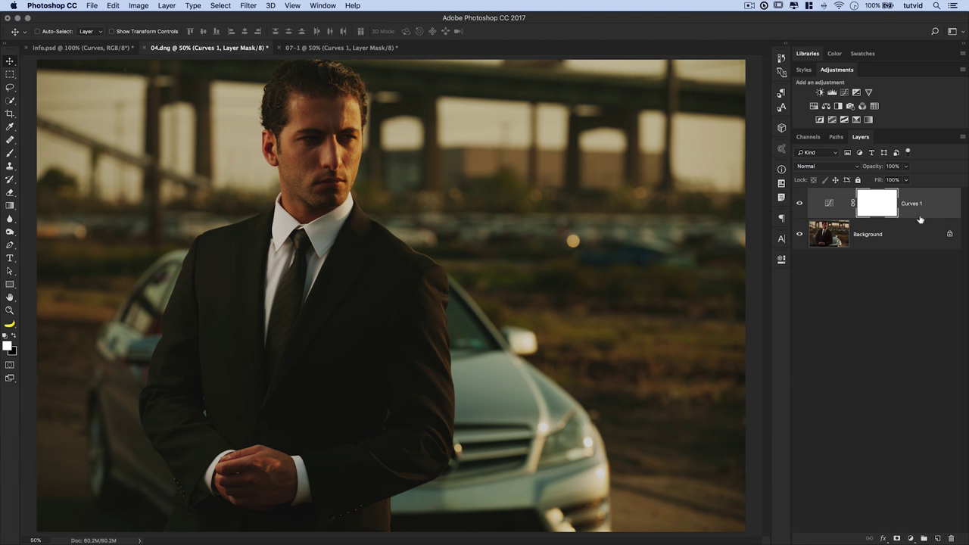
{"action": "left_click", "coordinate": [937, 538]}
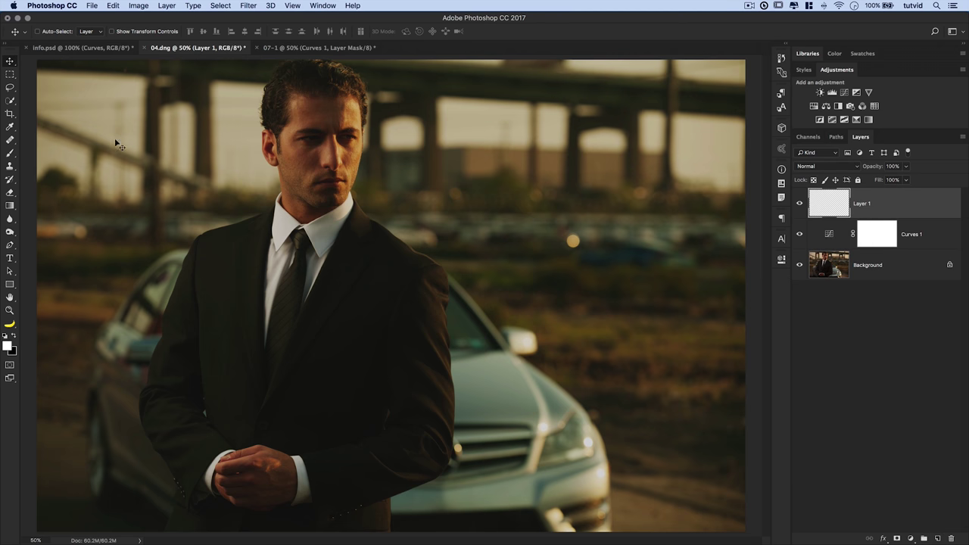
{"action": "left_click", "coordinate": [11, 153]}
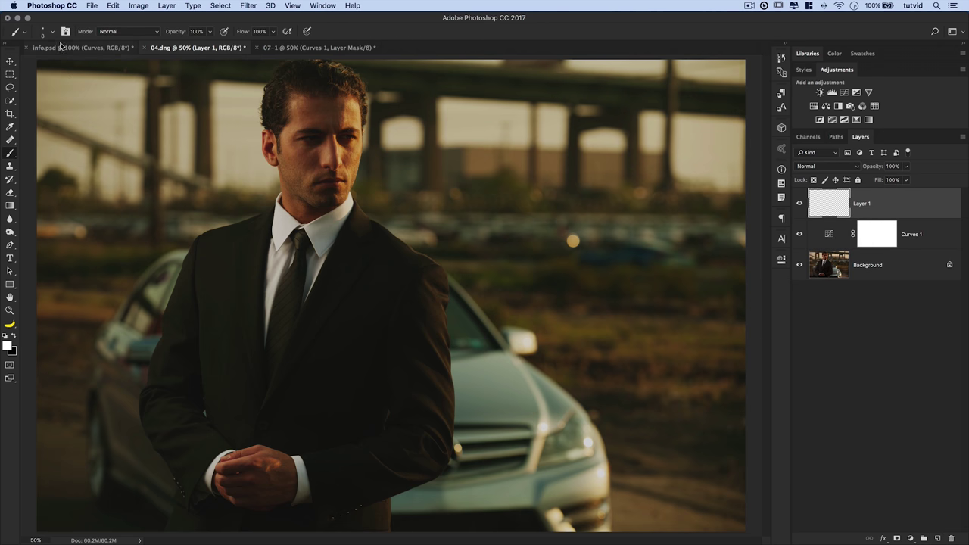
{"action": "right_click", "coordinate": [240, 174]}
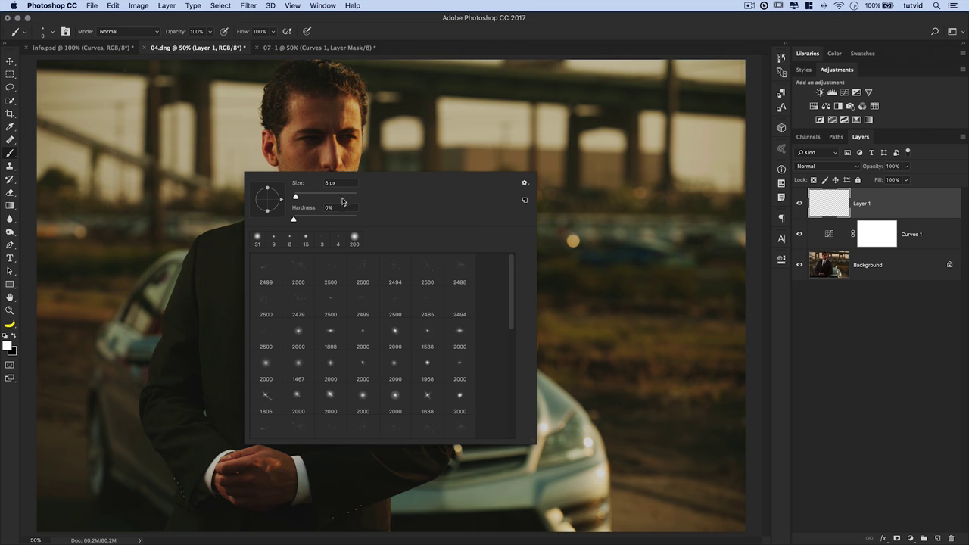
{"action": "mouse_move", "coordinate": [342, 201]}
{"action": "left_mouse_down"}
{"action": "mouse_move", "coordinate": [328, 198]}
{"action": "mouse_move", "coordinate": [348, 198]}
{"action": "left_mouse_up"}
{"action": "left_click_drag", "start_coordinate": [295, 222], "coordinate": [359, 221]}
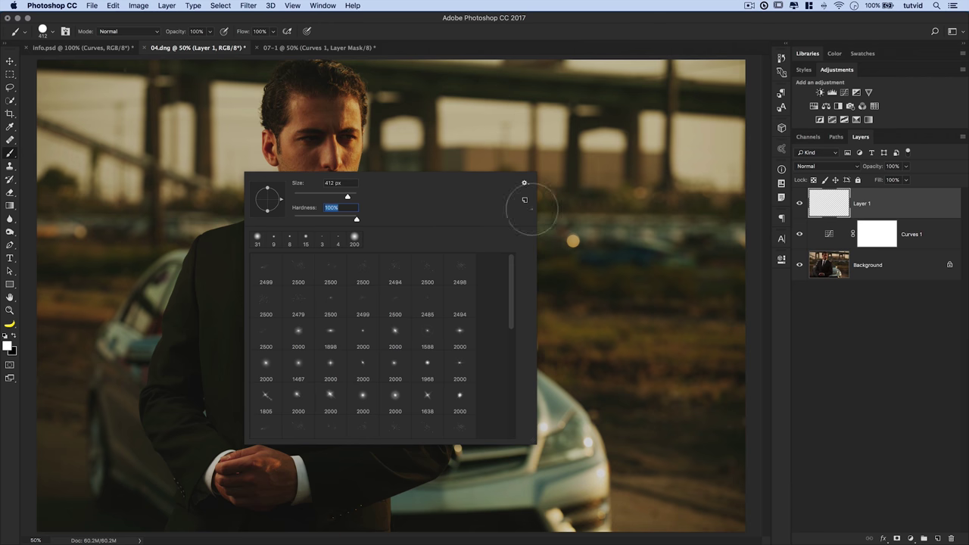
{"action": "left_click_drag", "start_coordinate": [348, 198], "coordinate": [350, 197]}
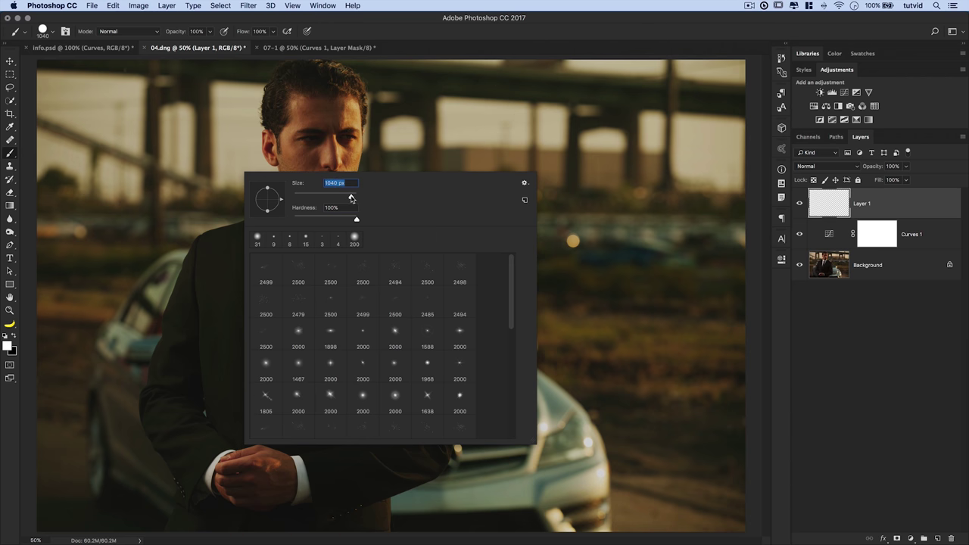
{"action": "left_click", "coordinate": [584, 206]}
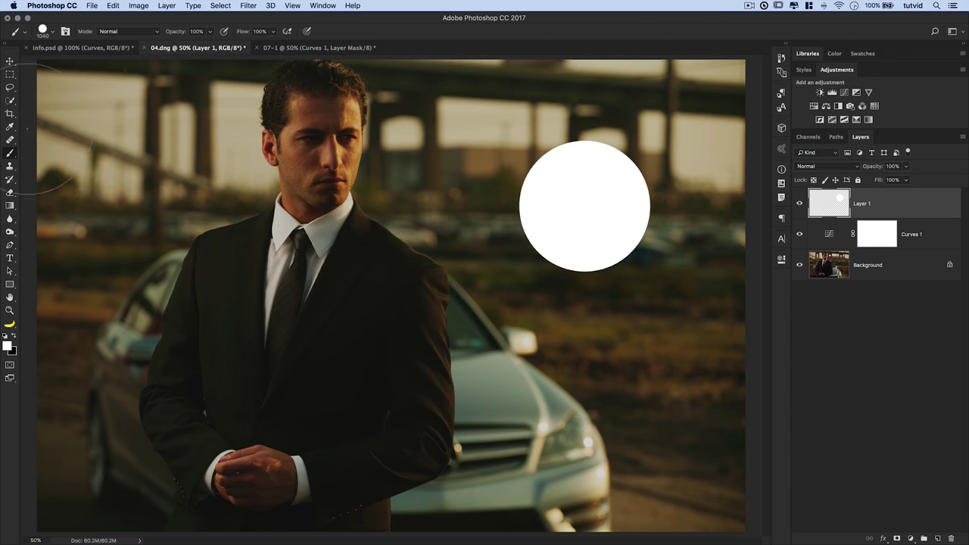
- Try Multiply and then Color Burn on the circle layer, and return it to Normal
{"action": "left_click", "coordinate": [10, 61]}
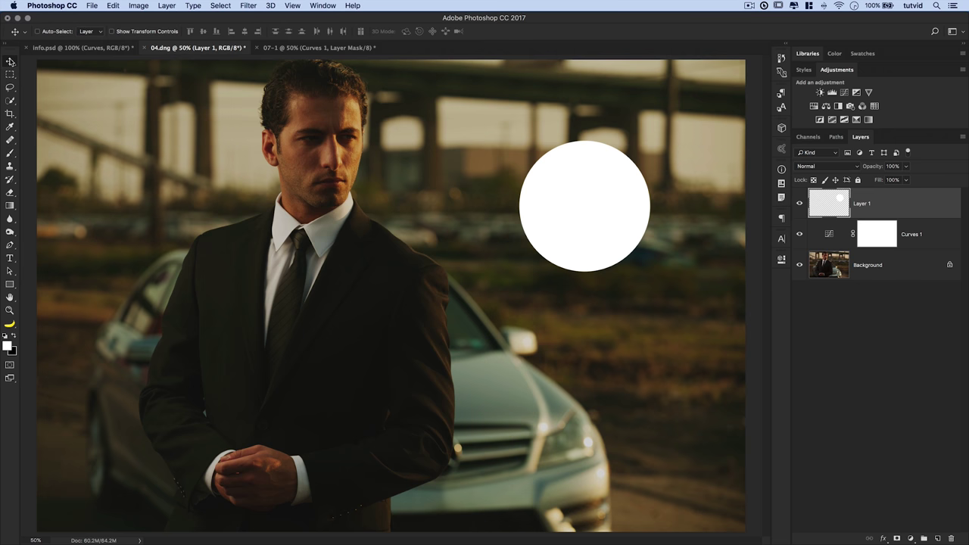
{"action": "left_click", "coordinate": [833, 167]}
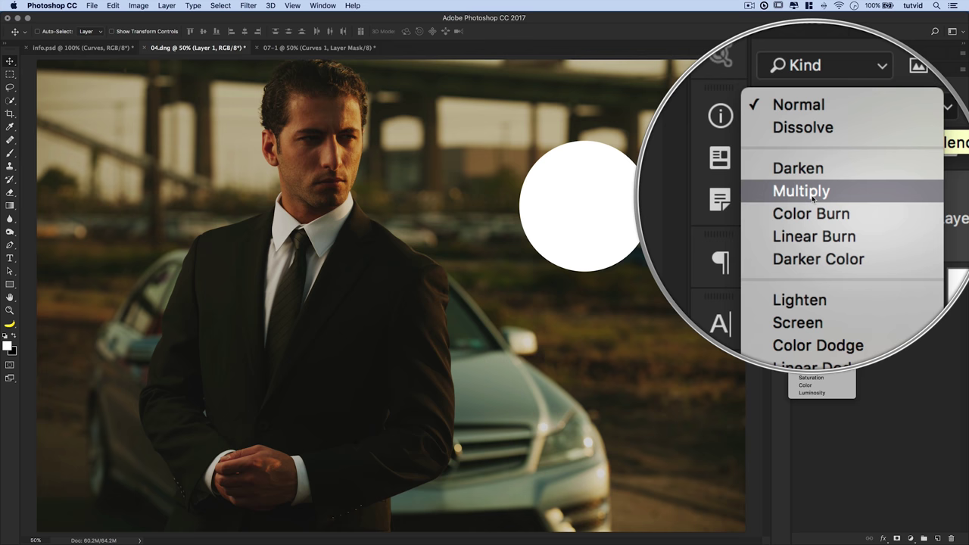
{"action": "left_click", "coordinate": [814, 199]}
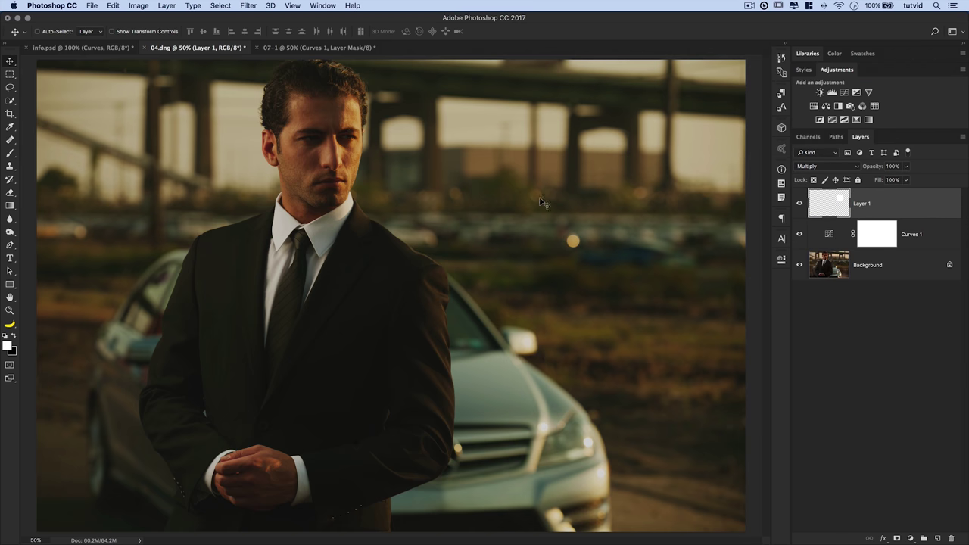
{"action": "left_click", "coordinate": [823, 168]}
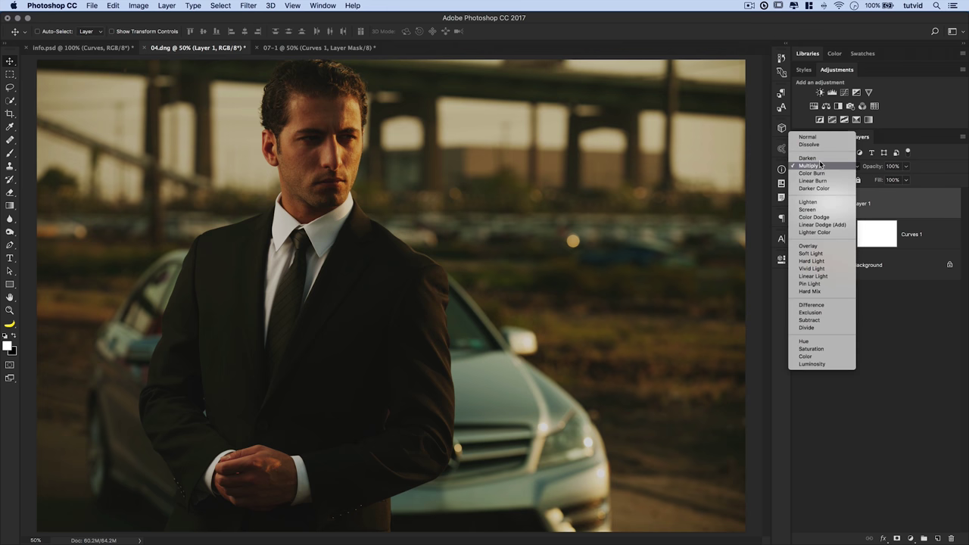
{"action": "left_click", "coordinate": [821, 173]}
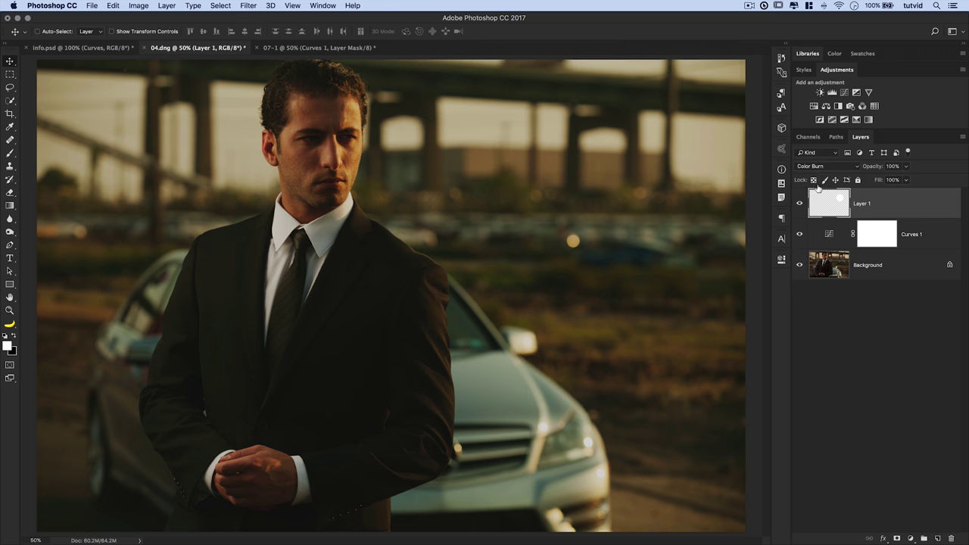
{"action": "left_click", "coordinate": [817, 168]}
{"action": "left_click", "coordinate": [812, 134]}
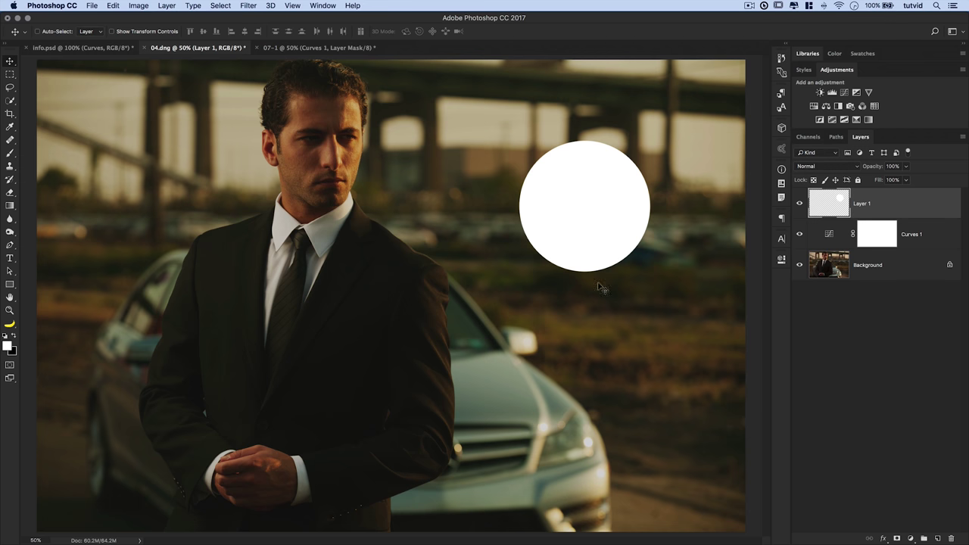
{"action": "left_click", "coordinate": [139, 6]}
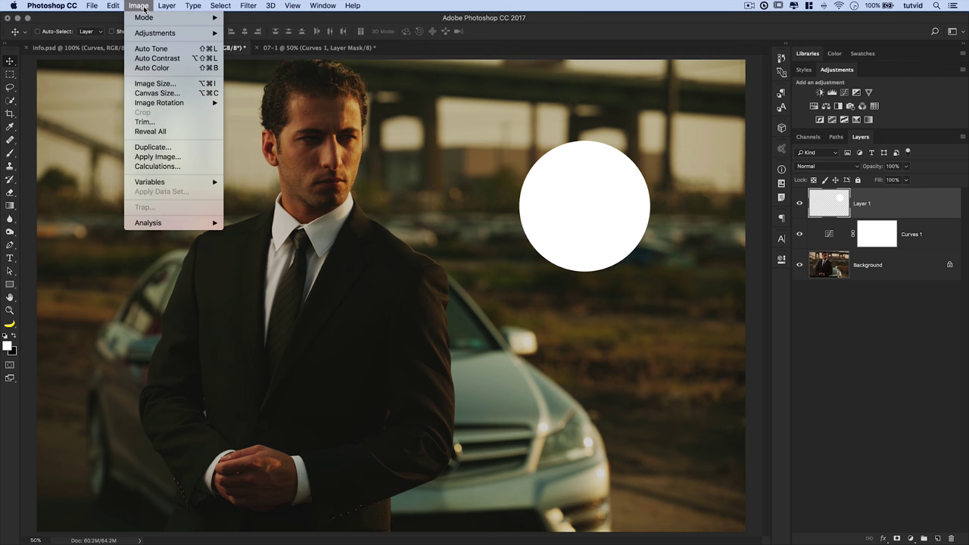
- Colorize the circle blue with Hue/Saturation (Hue 214, Lightness -43), then blend it with Multiply
{"action": "mouse_move", "coordinate": [162, 35]}
{"action": "left_click", "coordinate": [282, 89]}
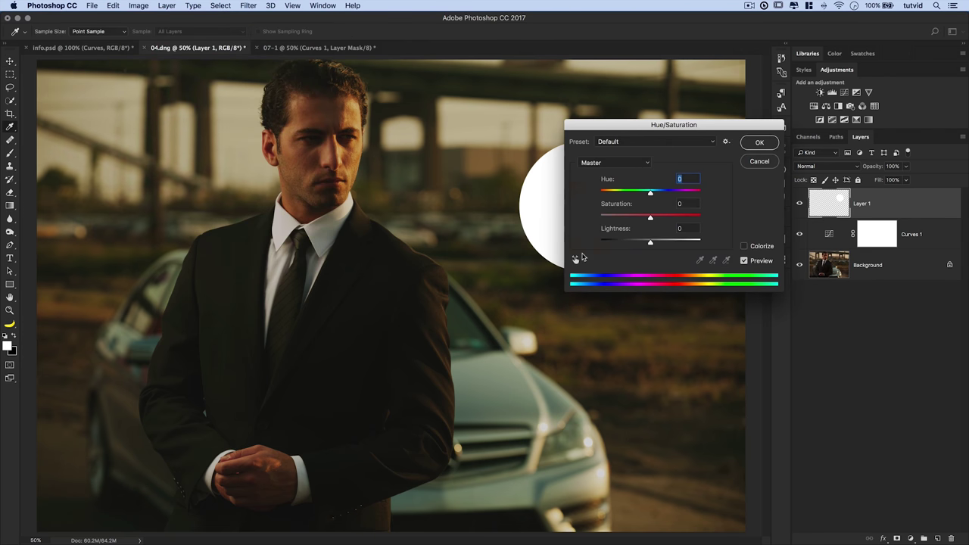
{"action": "left_click_drag", "start_coordinate": [673, 124], "coordinate": [304, 196]}
{"action": "left_click", "coordinate": [384, 319]}
{"action": "left_click_drag", "start_coordinate": [281, 313], "coordinate": [314, 292]}
{"action": "left_click_drag", "start_coordinate": [260, 263], "coordinate": [291, 268]}
{"action": "left_click", "coordinate": [388, 214]}
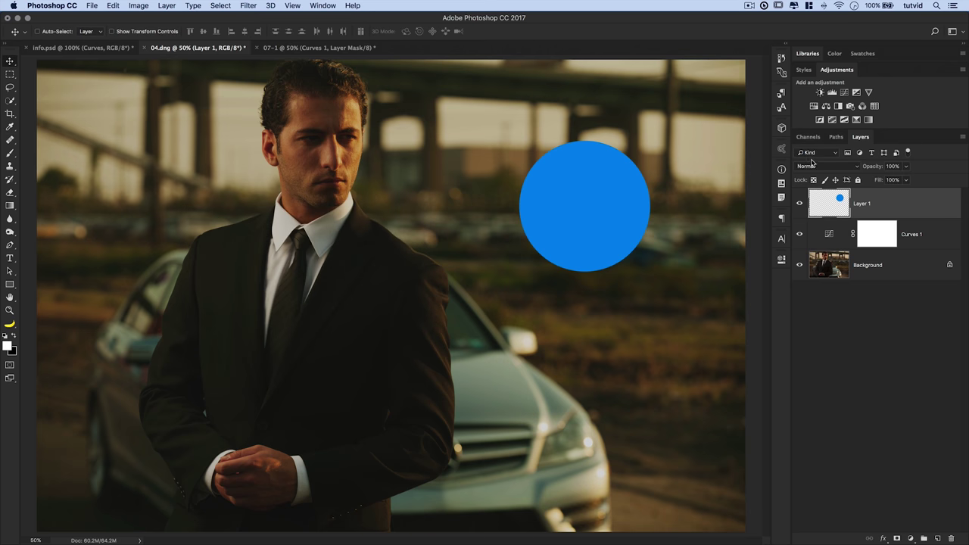
{"action": "left_click", "coordinate": [812, 162]}
{"action": "left_click", "coordinate": [824, 196]}
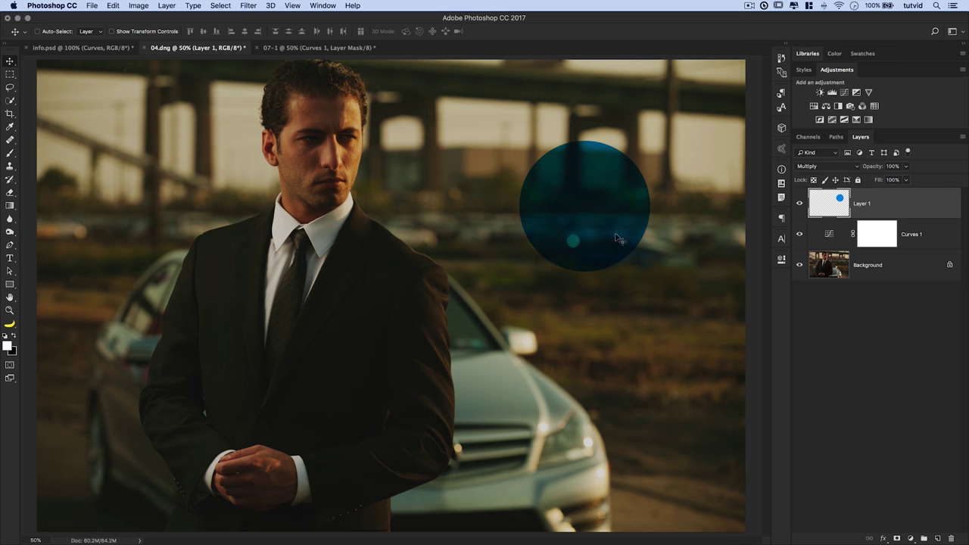
- Try Color Burn, Screen and Color Dodge on the blue circle, then settle on Overlay
{"action": "left_click", "coordinate": [815, 168]}
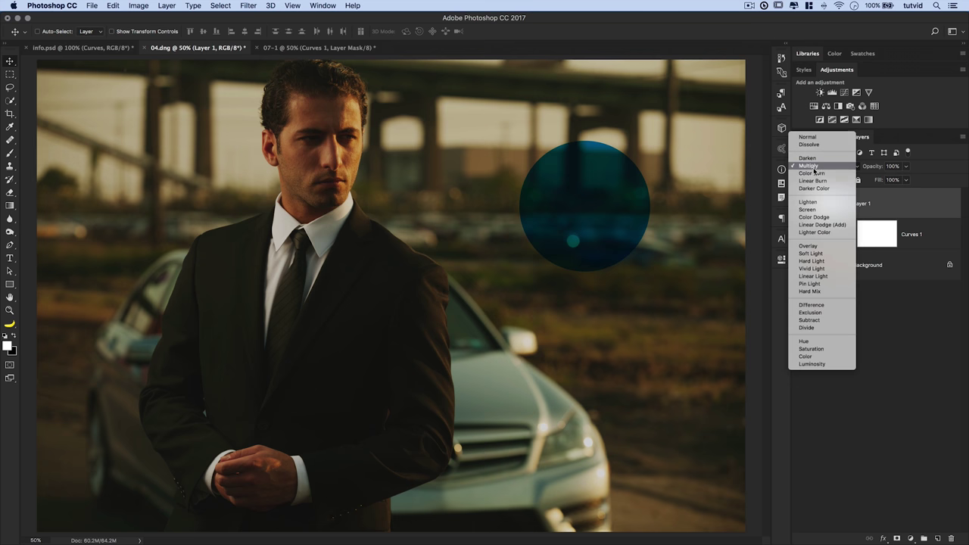
{"action": "left_click", "coordinate": [813, 173]}
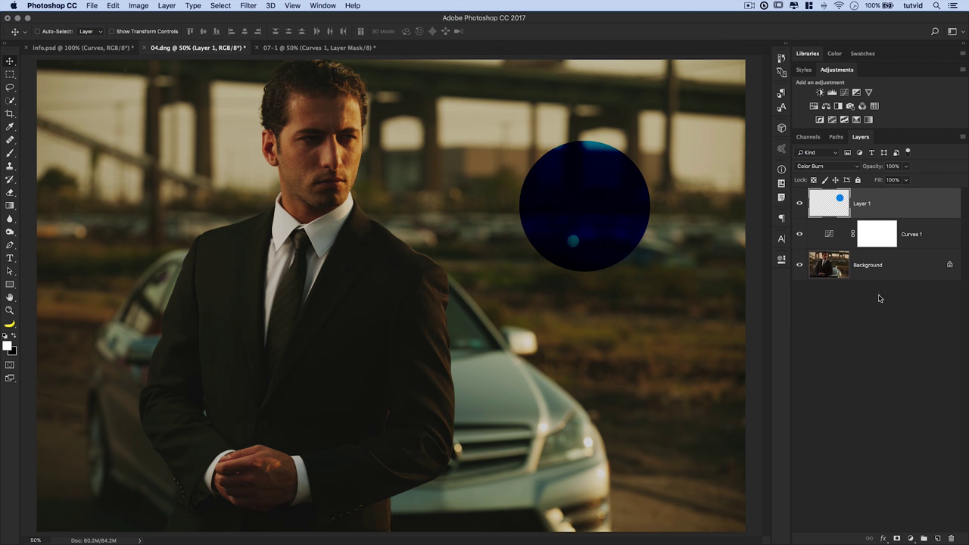
{"action": "left_click", "coordinate": [835, 165]}
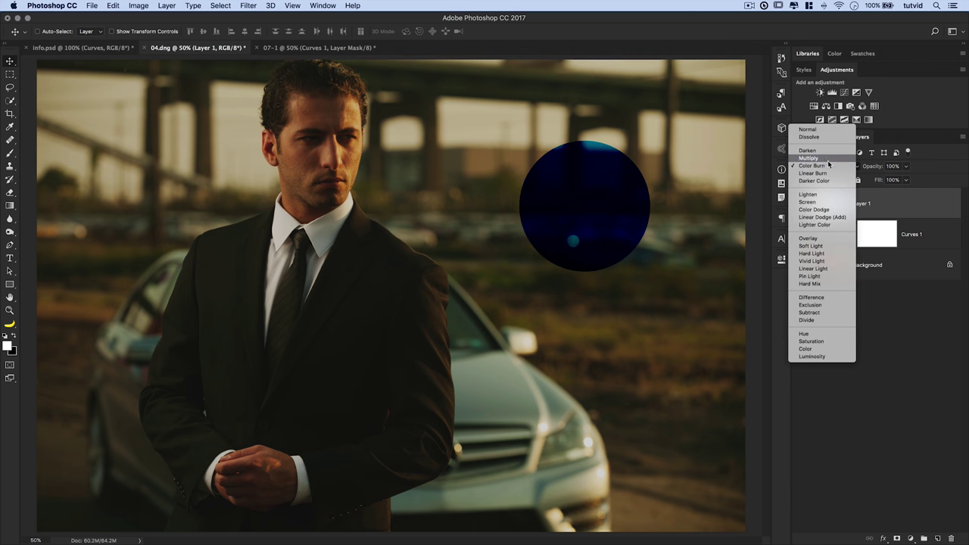
{"action": "left_click", "coordinate": [820, 205]}
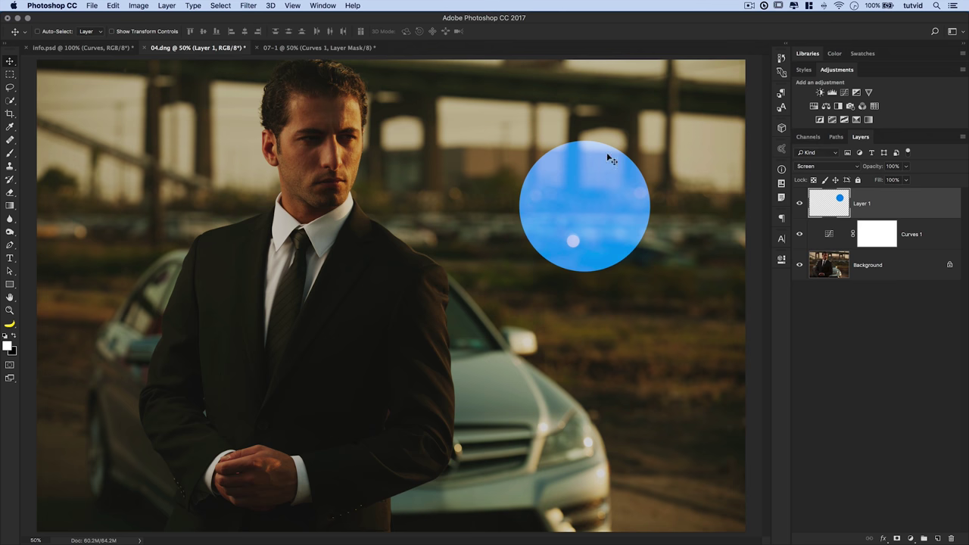
{"action": "left_click", "coordinate": [838, 170]}
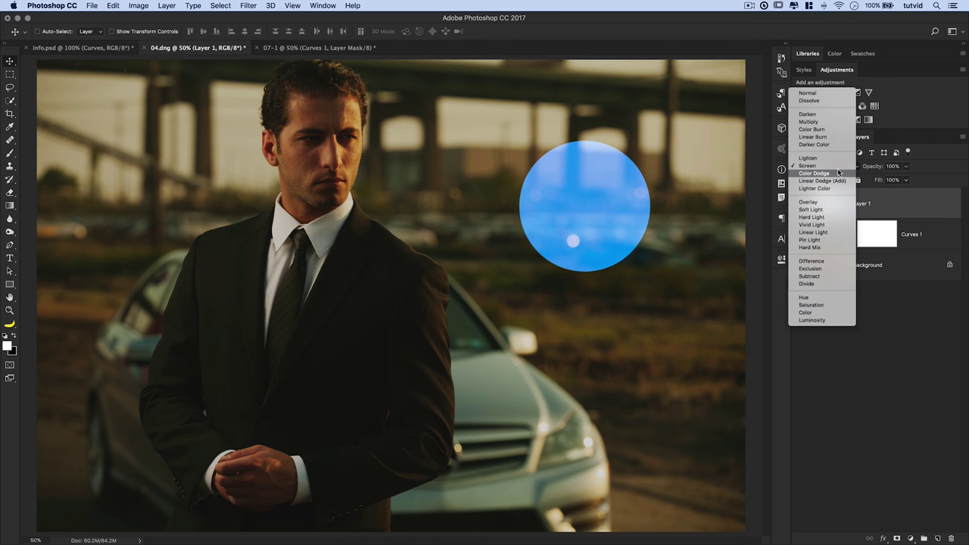
{"action": "left_click", "coordinate": [813, 172]}
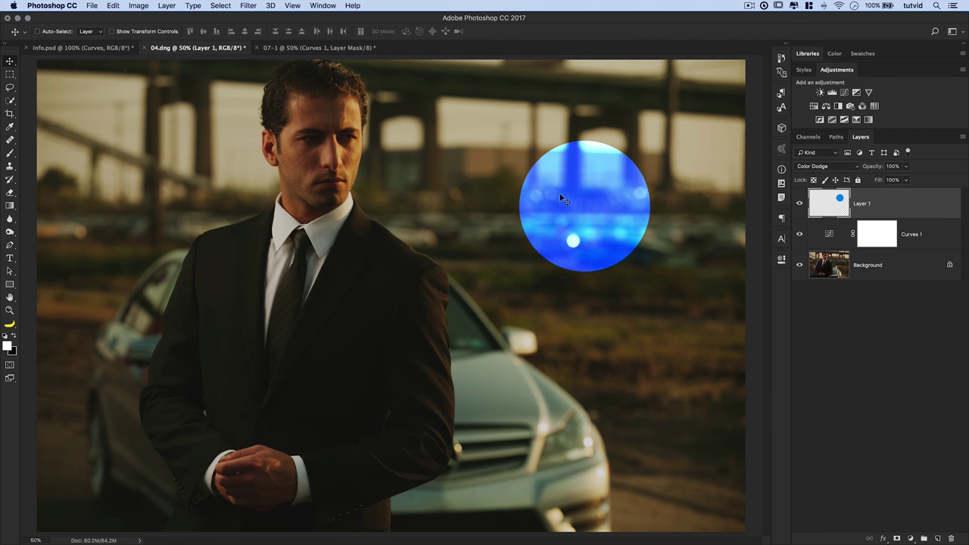
{"action": "left_click", "coordinate": [840, 168]}
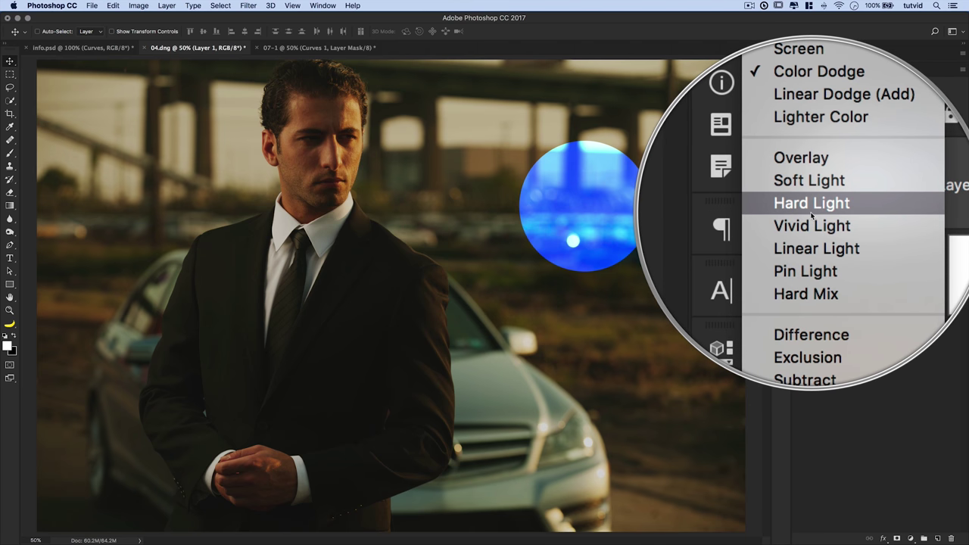
{"action": "left_click", "coordinate": [815, 196]}
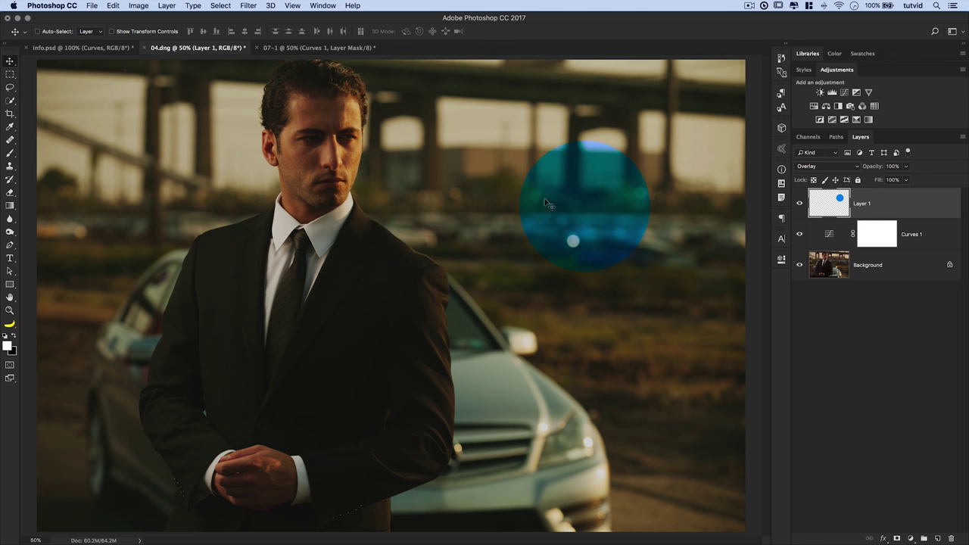
- Hide the blue circle and set Curves 1 to Soft Light at 46% opacity, after trying Overlay
{"action": "left_click", "coordinate": [801, 204]}
{"action": "left_click", "coordinate": [800, 205]}
{"action": "left_click", "coordinate": [800, 205]}
{"action": "left_click", "coordinate": [858, 234]}
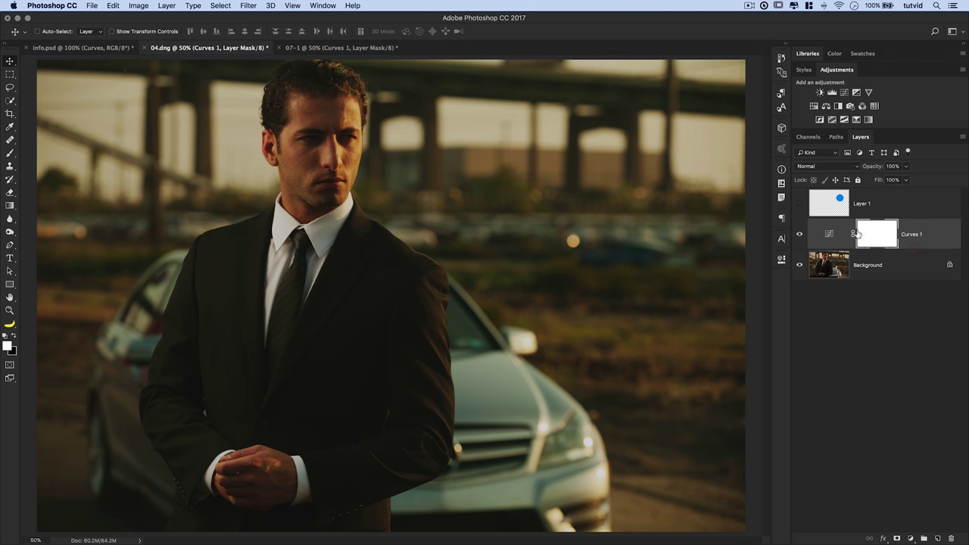
{"action": "left_click", "coordinate": [823, 168]}
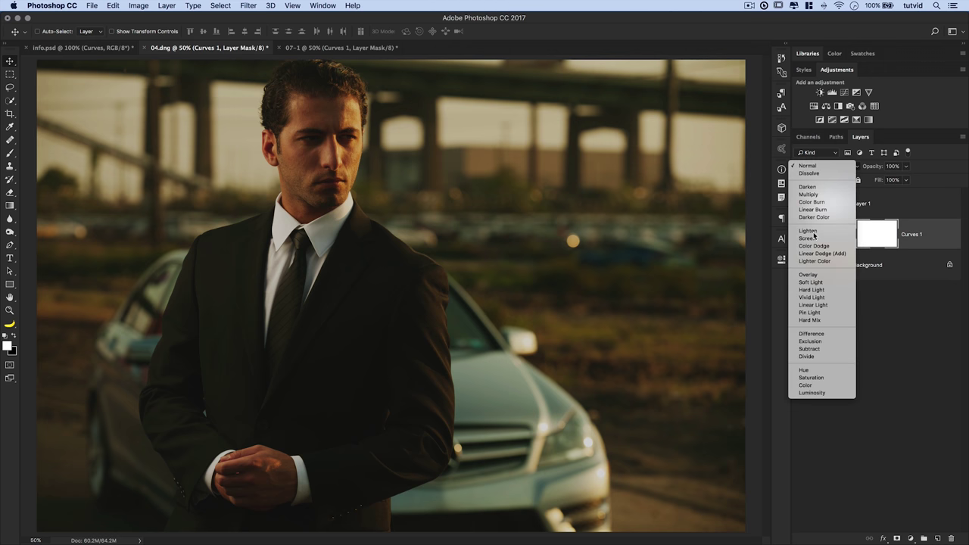
{"action": "left_click", "coordinate": [813, 274]}
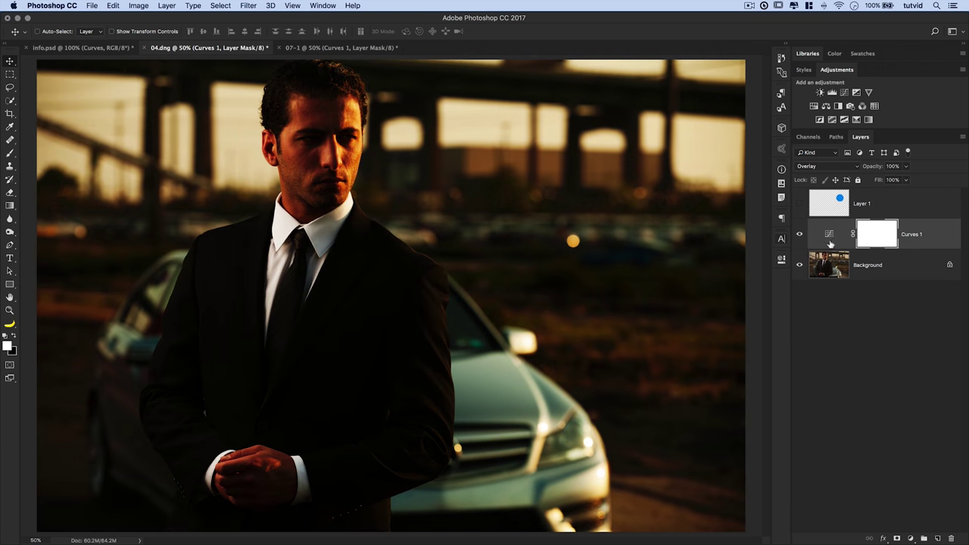
{"action": "left_click", "coordinate": [840, 170]}
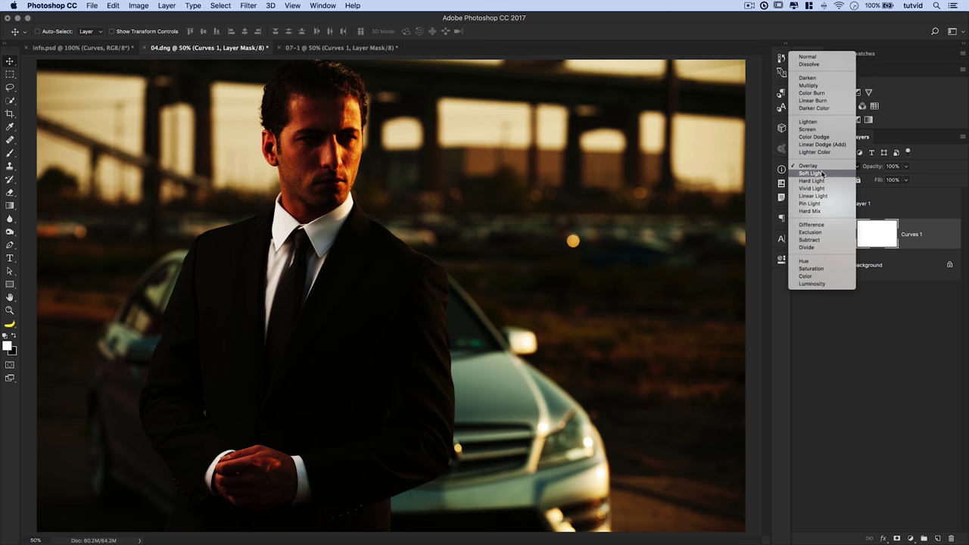
{"action": "left_click", "coordinate": [811, 173]}
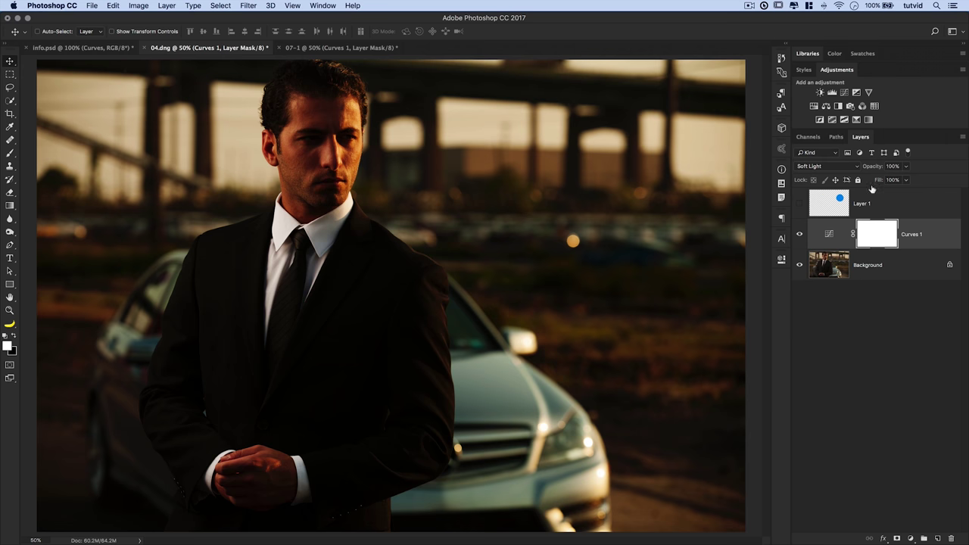
{"action": "left_click_drag", "start_coordinate": [875, 168], "coordinate": [848, 162]}
- Toggle Curves 1 to compare, then show and select the blue circle layer again
{"action": "left_click", "coordinate": [798, 233]}
{"action": "left_click", "coordinate": [798, 233]}
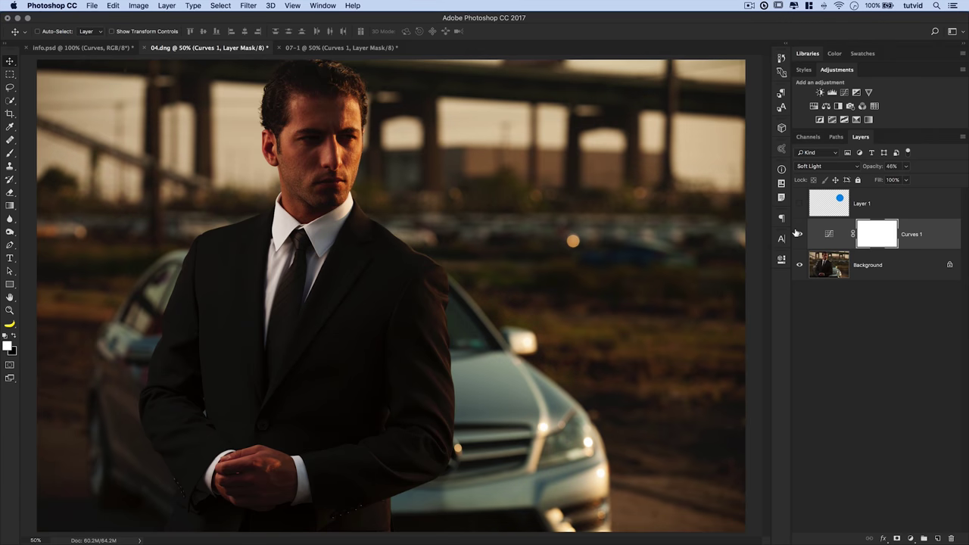
{"action": "left_click", "coordinate": [799, 203]}
{"action": "left_click", "coordinate": [826, 206]}
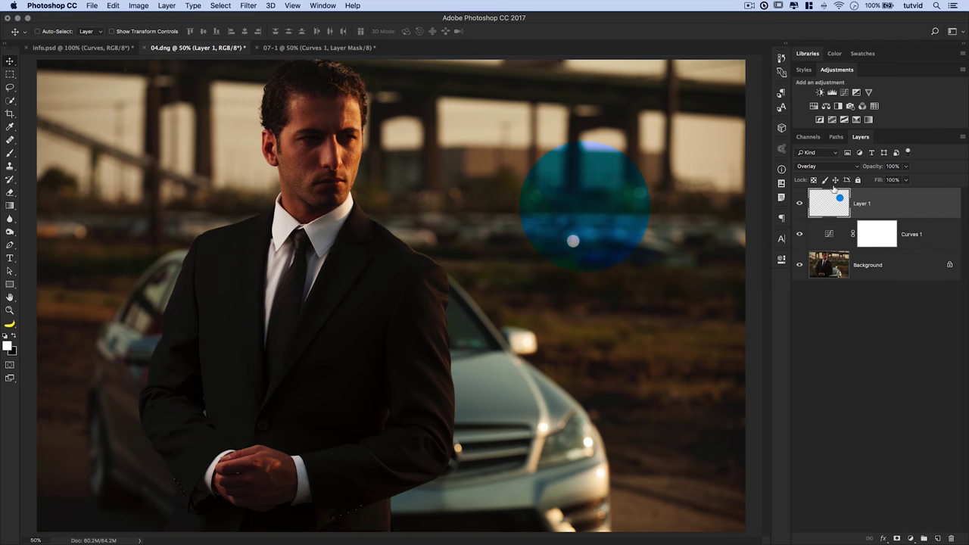
- Cycle the circle through Hard Light, Vivid Light and Difference, ending on Exclusion
{"action": "left_click", "coordinate": [824, 167]}
{"action": "left_click", "coordinate": [825, 184]}
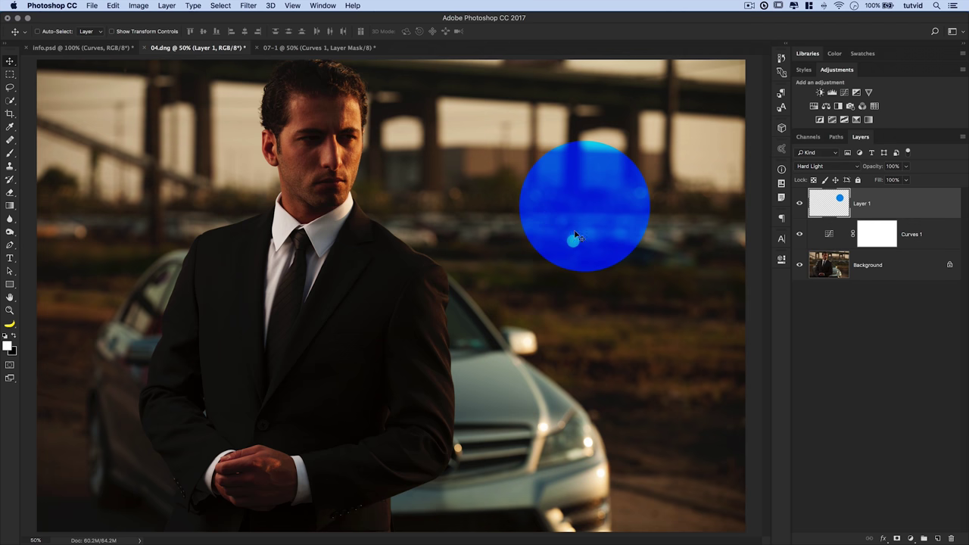
{"action": "left_click", "coordinate": [846, 167]}
{"action": "left_click", "coordinate": [840, 175]}
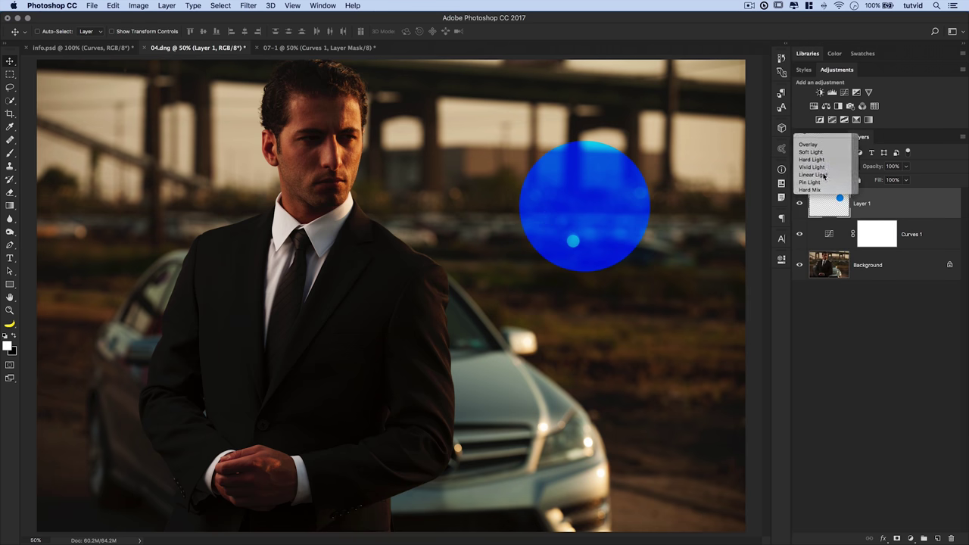
{"action": "left_click", "coordinate": [837, 170]}
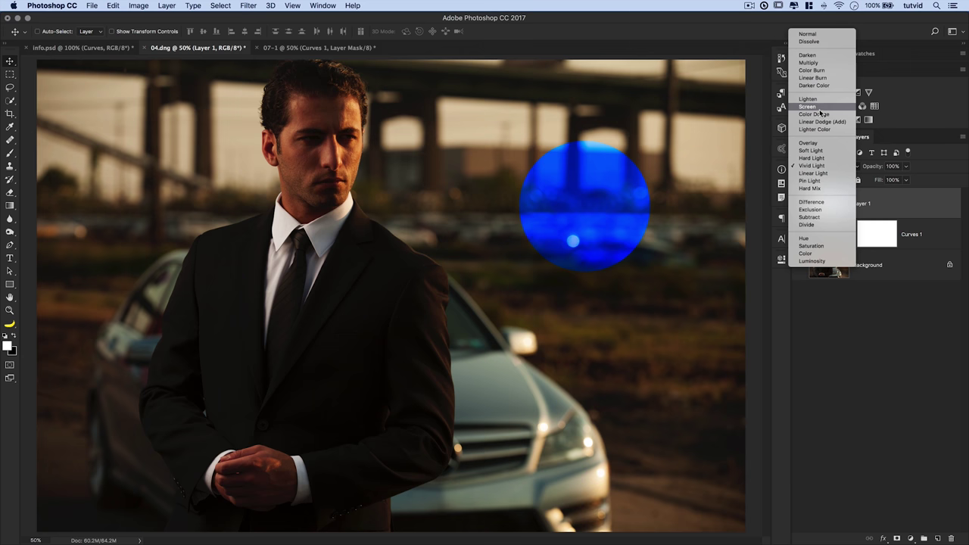
{"action": "left_click", "coordinate": [810, 202]}
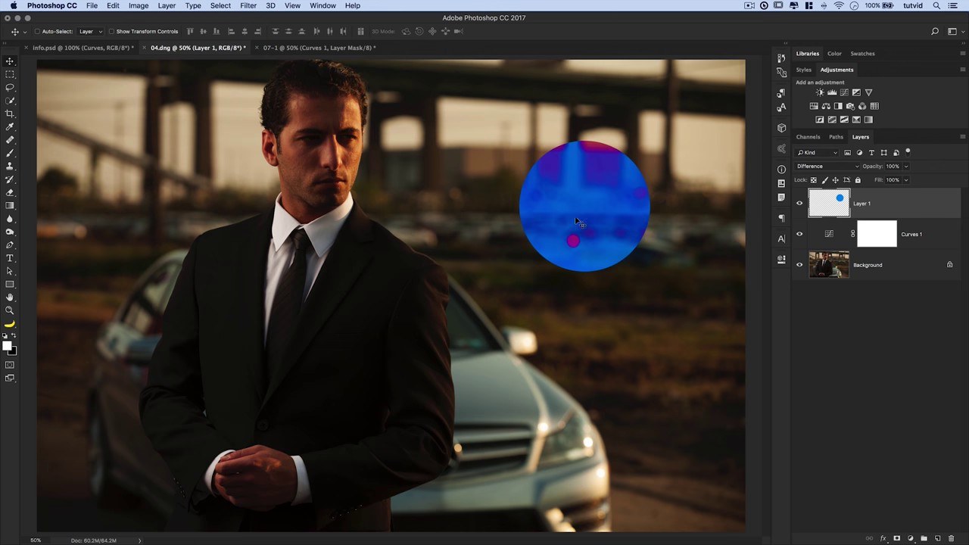
{"action": "left_click", "coordinate": [837, 167]}
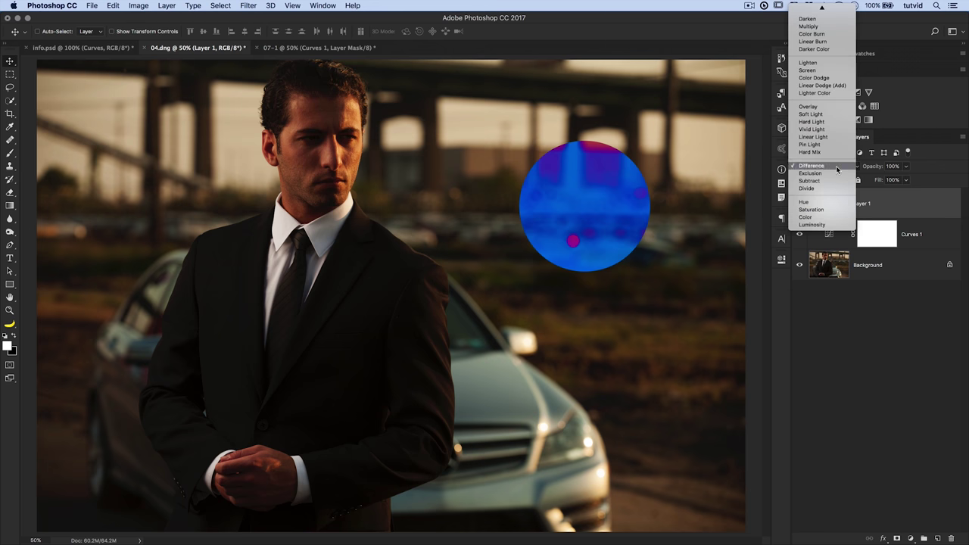
{"action": "left_click", "coordinate": [810, 172]}
{"action": "left_click", "coordinate": [829, 165]}
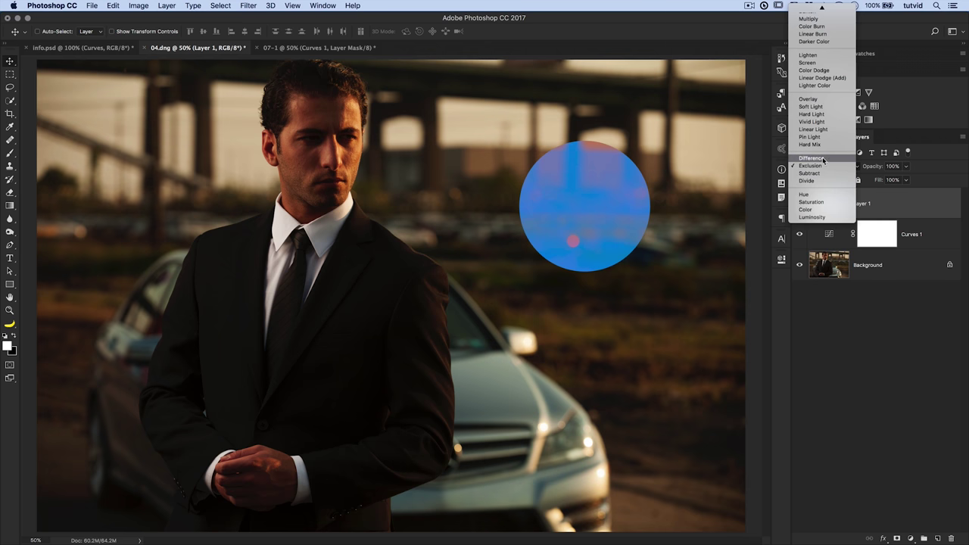
- Move the circle around the photo while trying Hue, Color, Saturation and Luminosity blending
{"action": "left_click", "coordinate": [813, 197]}
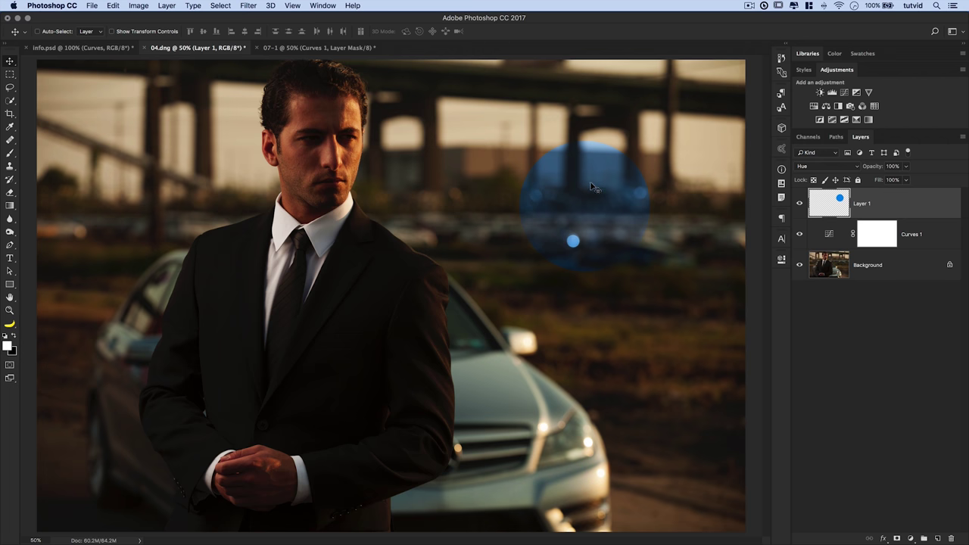
{"action": "mouse_move", "coordinate": [594, 205]}
{"action": "left_mouse_down"}
{"action": "mouse_move", "coordinate": [645, 299]}
{"action": "mouse_move", "coordinate": [656, 369]}
{"action": "mouse_move", "coordinate": [650, 311]}
{"action": "mouse_move", "coordinate": [590, 221]}
{"action": "mouse_move", "coordinate": [602, 189]}
{"action": "mouse_move", "coordinate": [610, 215]}
{"action": "left_mouse_up"}
{"action": "left_click", "coordinate": [826, 166]}
{"action": "left_click", "coordinate": [821, 182]}
{"action": "left_click_drag", "start_coordinate": [594, 219], "coordinate": [568, 220]}
{"action": "left_click", "coordinate": [826, 166]}
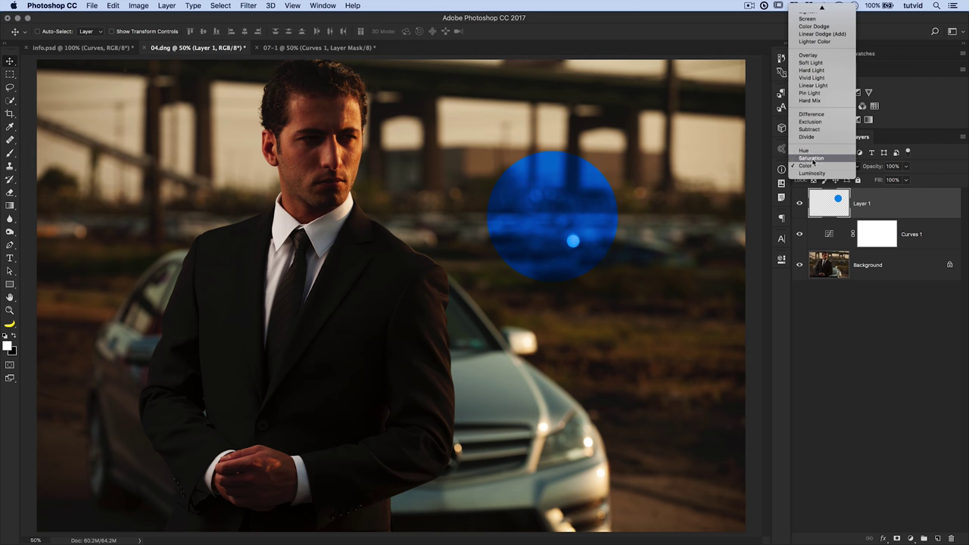
{"action": "left_click", "coordinate": [821, 159]}
{"action": "left_click_drag", "start_coordinate": [549, 201], "coordinate": [520, 199]}
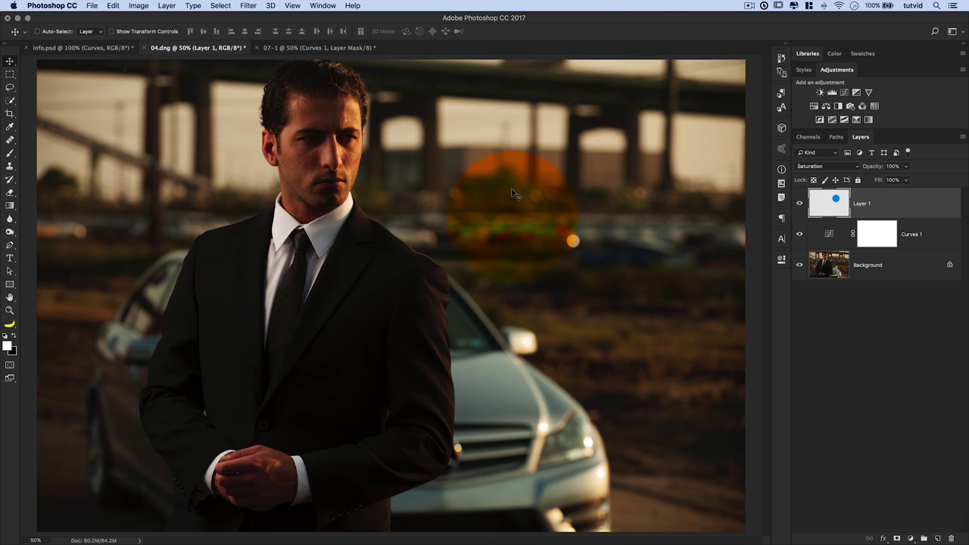
{"action": "left_click_drag", "start_coordinate": [523, 211], "coordinate": [547, 210]}
{"action": "left_click", "coordinate": [828, 165]}
{"action": "left_click", "coordinate": [821, 182]}
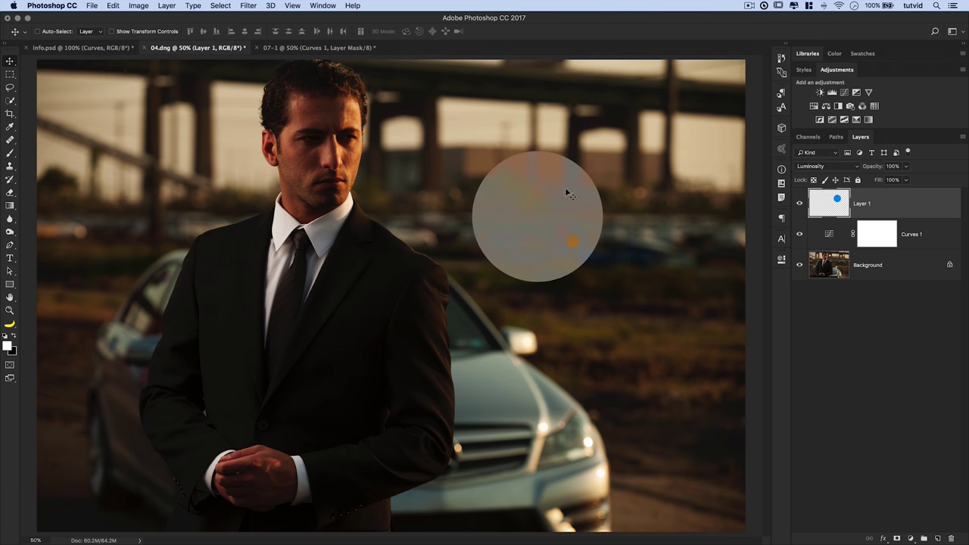
{"action": "left_click_drag", "start_coordinate": [539, 196], "coordinate": [575, 196]}
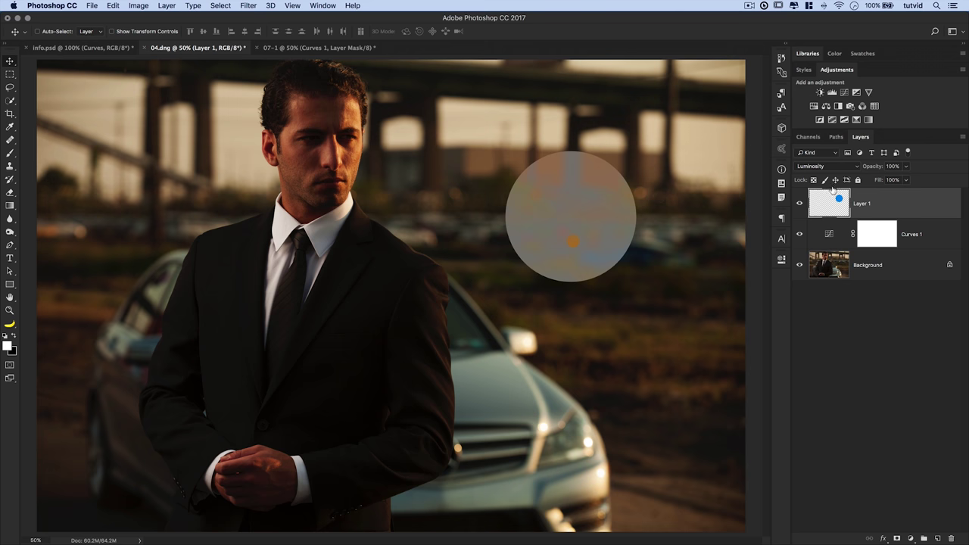
- Try Multiply and then Screen blending on the circle layer
{"action": "left_click", "coordinate": [826, 166]}
{"action": "scroll", "coordinate": [817, 167], "scroll_direction": "up", "scroll_amount": 5}
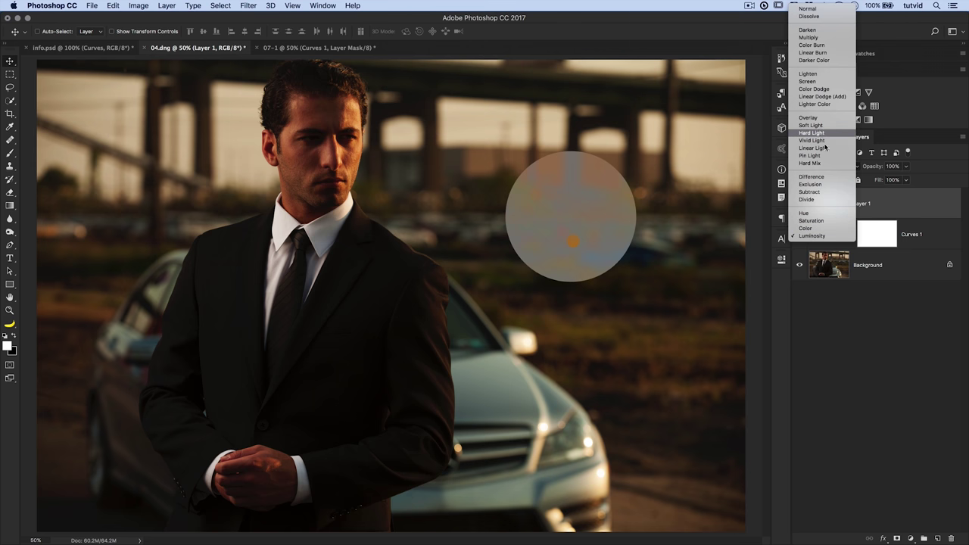
{"action": "scroll", "coordinate": [821, 38], "scroll_direction": "up", "scroll_amount": 1}
{"action": "left_click", "coordinate": [819, 50]}
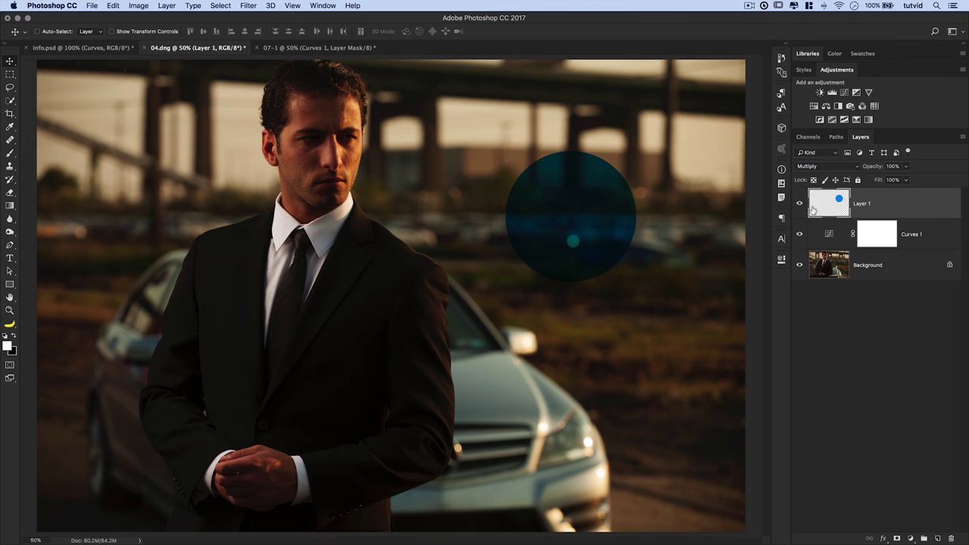
{"action": "left_click", "coordinate": [826, 164]}
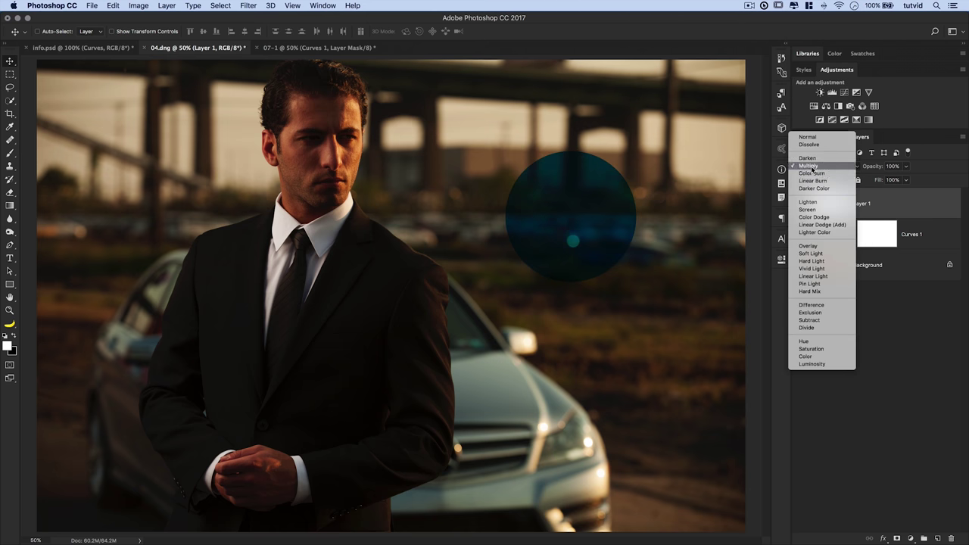
{"action": "left_click", "coordinate": [815, 210]}
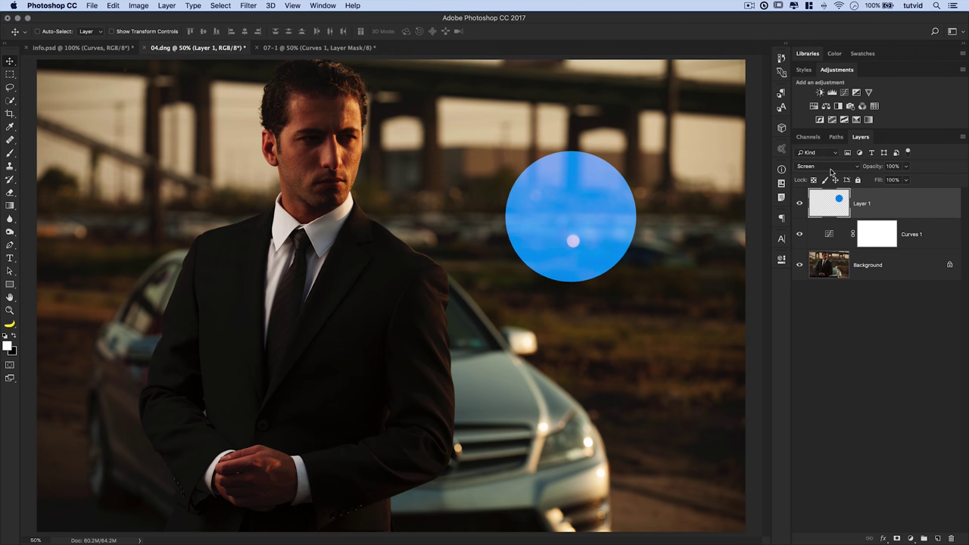
{"action": "left_click", "coordinate": [831, 169]}
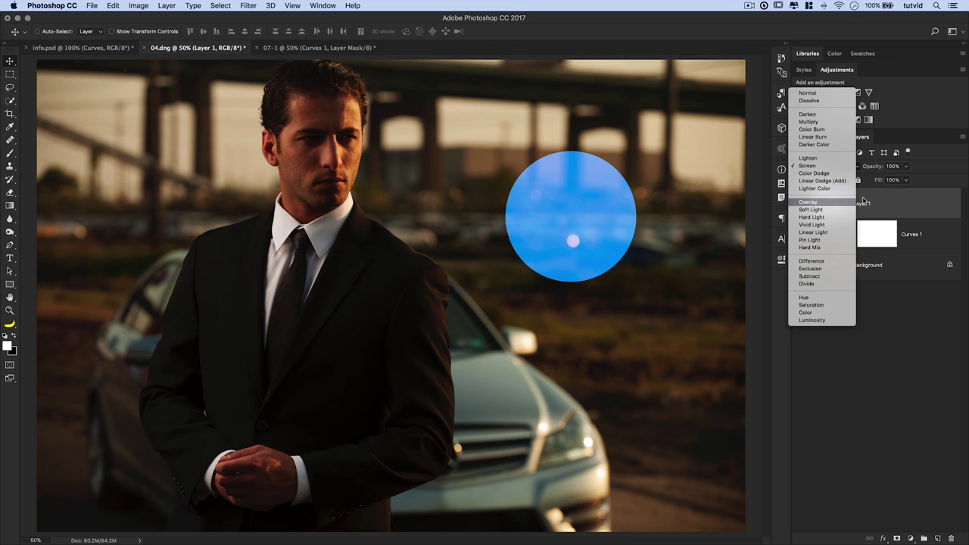
{"action": "left_click", "coordinate": [885, 201]}
- Delete the circle layer and restore Curves 1 to 100% opacity in Normal mode
{"action": "key", "text": "Delete"}
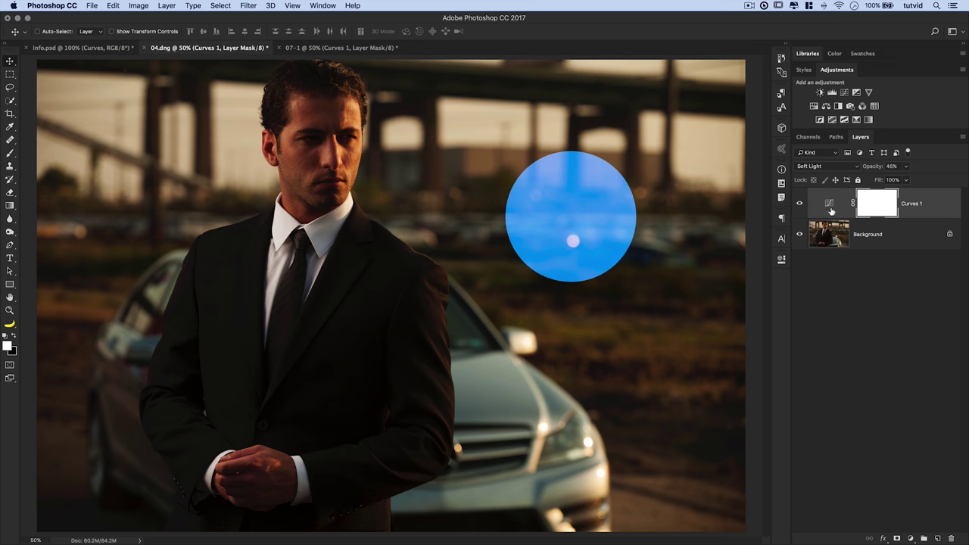
{"action": "left_click", "coordinate": [832, 205]}
{"action": "left_click_drag", "start_coordinate": [875, 167], "coordinate": [930, 167]}
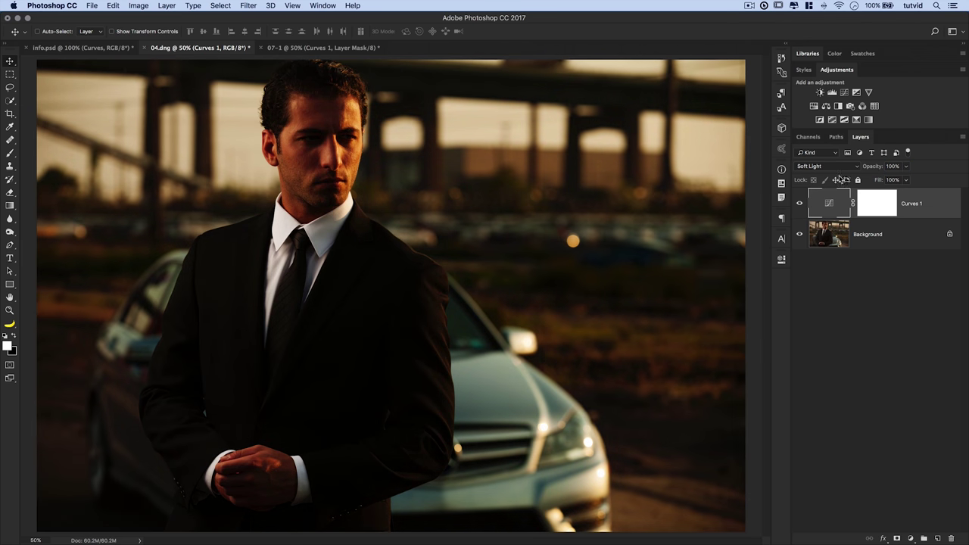
{"action": "left_click", "coordinate": [827, 166]}
{"action": "left_click", "coordinate": [826, 47]}
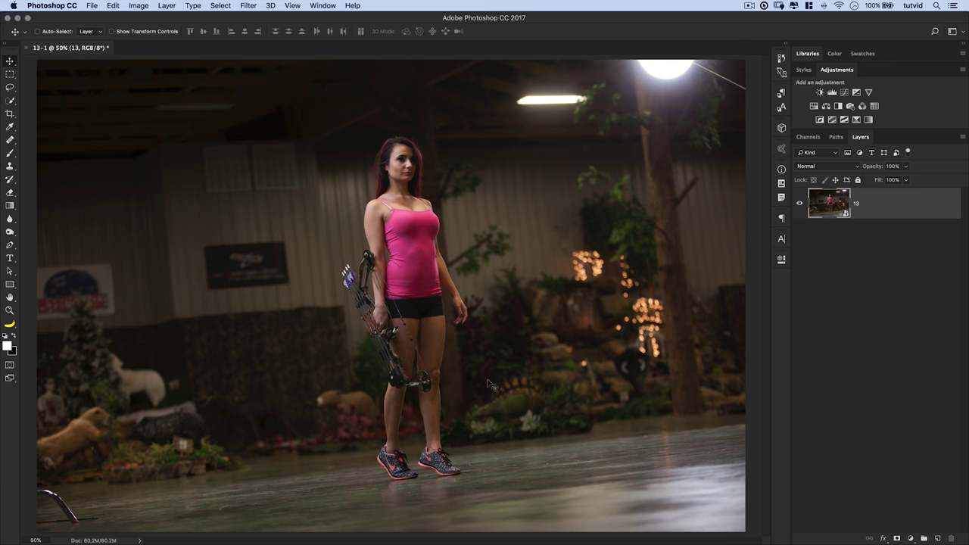
- Zoom to 100% on the woman and add a Levels layer, raising the Blue channel midtones
{"action": "key", "text": "z"}
{"action": "left_click", "coordinate": [437, 342]}
{"action": "left_click", "coordinate": [415, 300]}
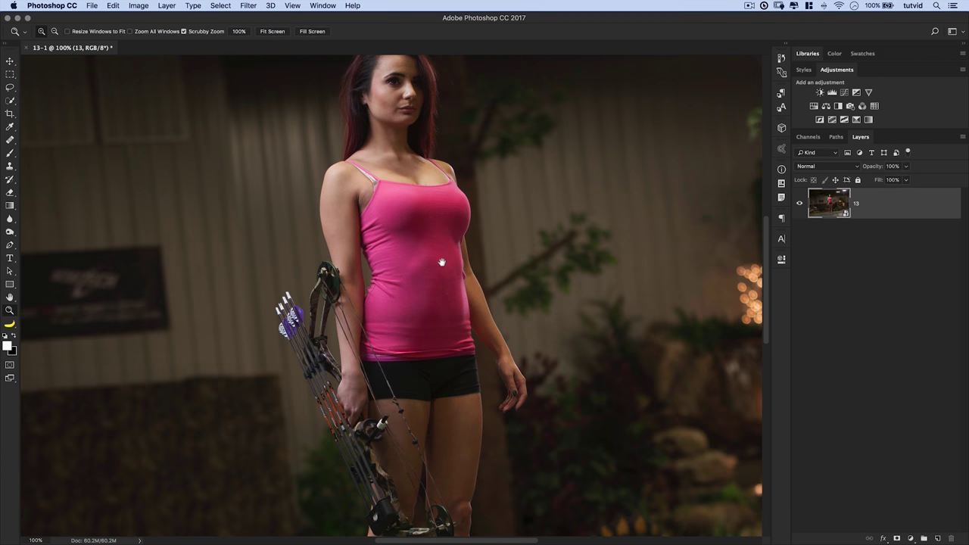
{"action": "scroll", "coordinate": [439, 259], "scroll_direction": "up", "scroll_amount": 2}
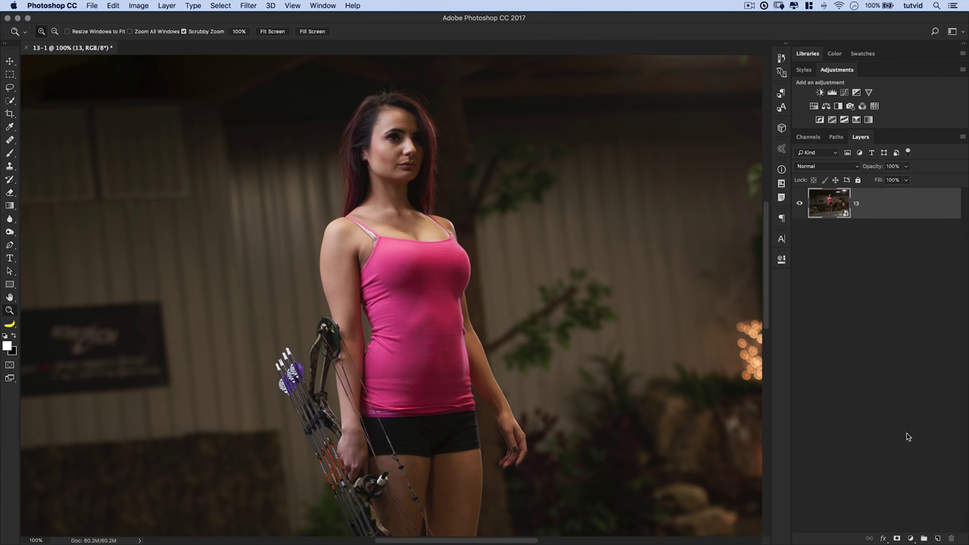
{"action": "left_click", "coordinate": [832, 92]}
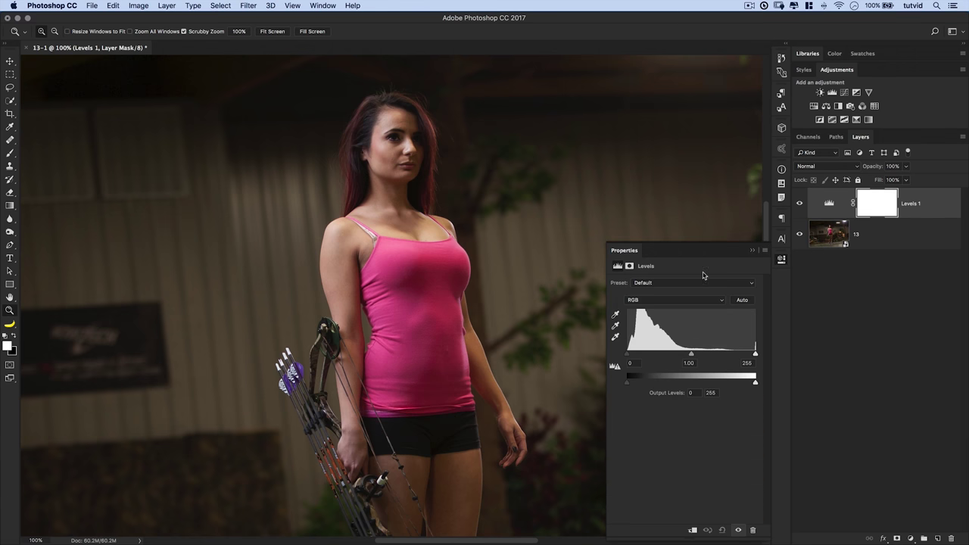
{"action": "left_click", "coordinate": [661, 301]}
{"action": "left_click", "coordinate": [637, 322]}
{"action": "left_click_drag", "start_coordinate": [691, 354], "coordinate": [726, 363]}
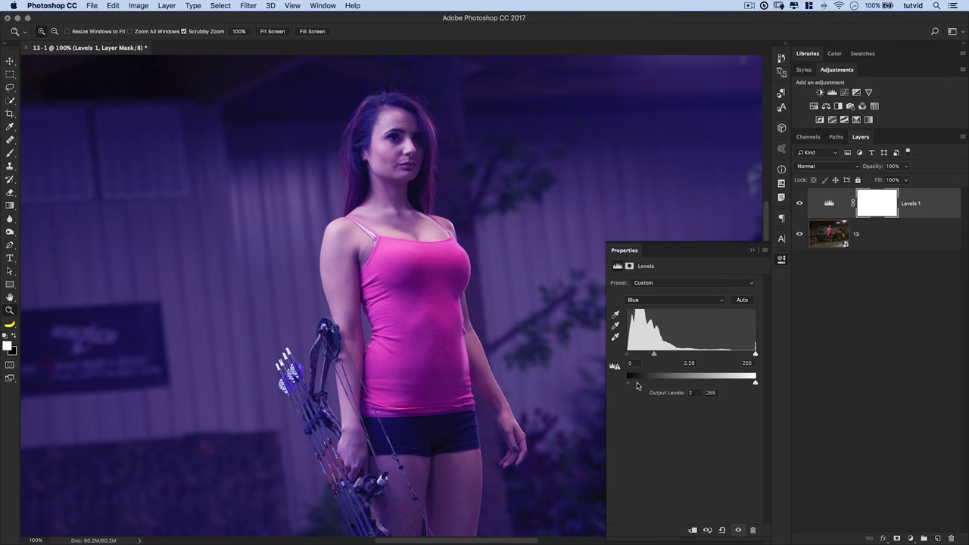
- Lower the Green midtones to 0.55 and pull down the Red channel for a blue tint
{"action": "left_click", "coordinate": [666, 299]}
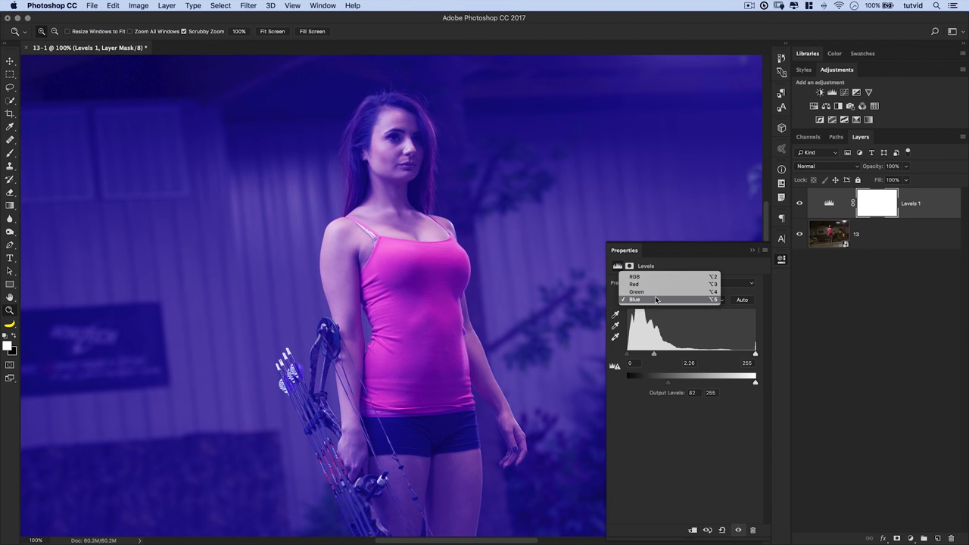
{"action": "left_click", "coordinate": [640, 291]}
{"action": "left_click_drag", "start_coordinate": [689, 355], "coordinate": [645, 385]}
{"action": "left_click", "coordinate": [651, 300]}
{"action": "left_click", "coordinate": [650, 290]}
{"action": "left_click_drag", "start_coordinate": [690, 355], "coordinate": [710, 390]}
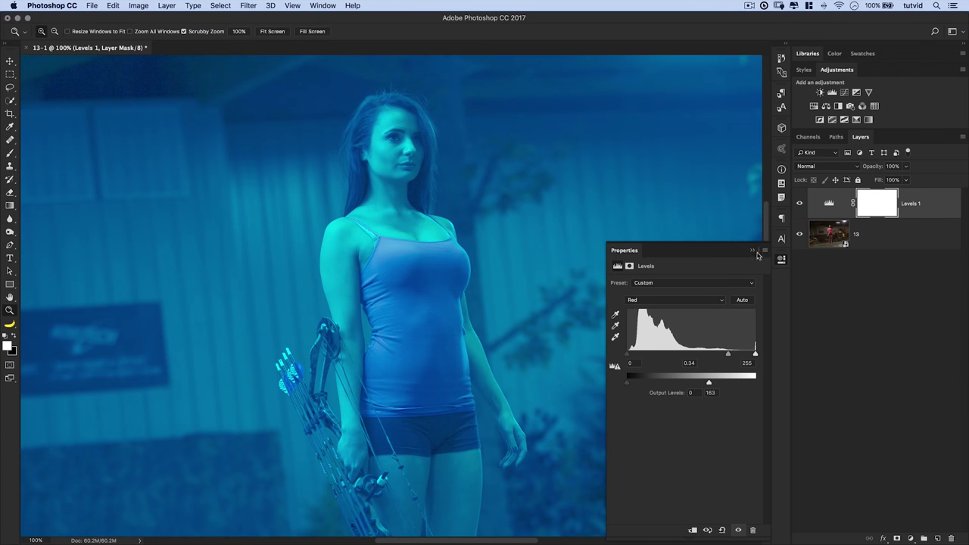
- Close the Levels properties, inspect the tank top up close, and discard the Levels mask
{"action": "left_click", "coordinate": [783, 265]}
{"action": "key", "text": "super+0"}
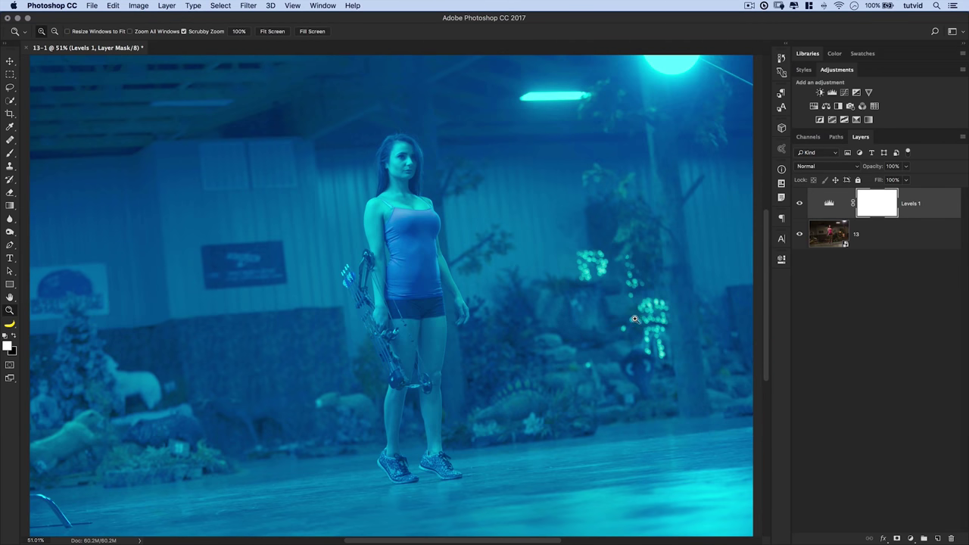
{"action": "left_click_drag", "start_coordinate": [430, 240], "coordinate": [424, 300]}
{"action": "key", "text": "super+minus"}
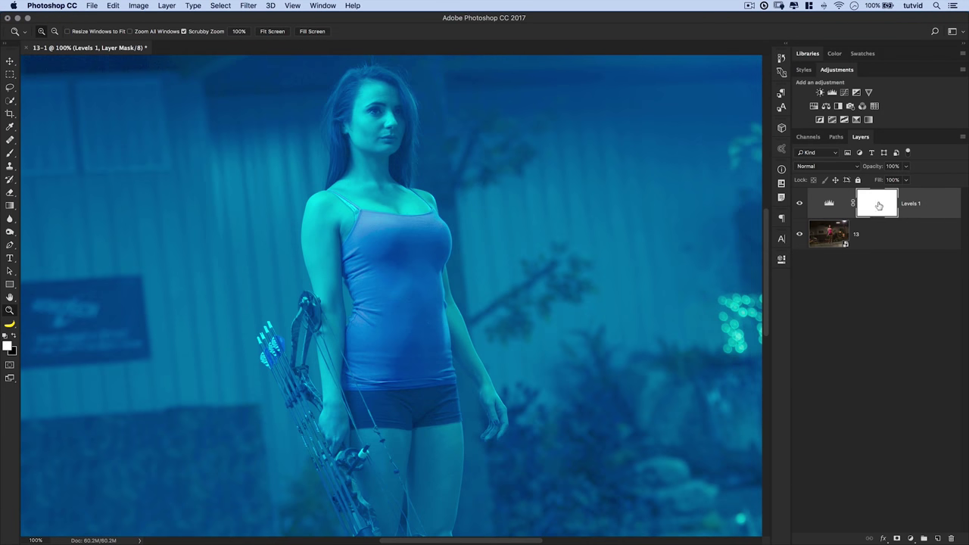
{"action": "left_click_drag", "start_coordinate": [876, 208], "coordinate": [952, 539]}
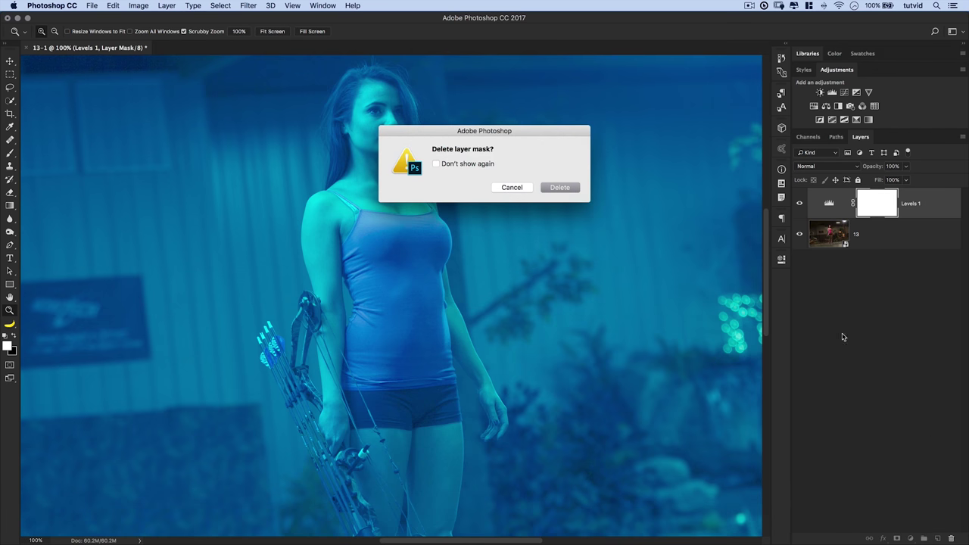
- Confirm deleting the old mask and add a fresh white mask to Levels 1
{"action": "left_click", "coordinate": [560, 189]}
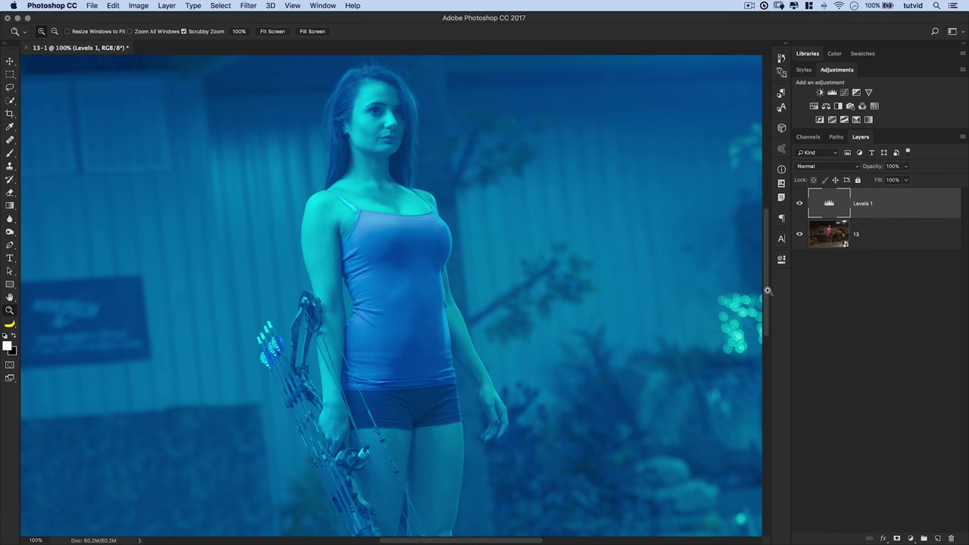
{"action": "left_click", "coordinate": [887, 241]}
{"action": "left_click", "coordinate": [882, 208]}
{"action": "left_click", "coordinate": [865, 244]}
{"action": "left_click", "coordinate": [882, 212]}
{"action": "left_click", "coordinate": [897, 536]}
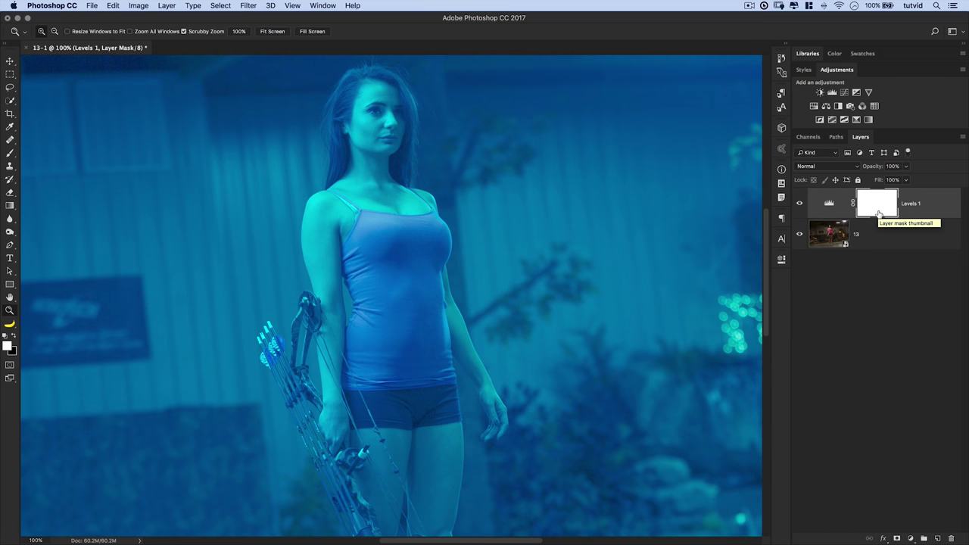
- Swap to black as the foreground colour and fill the Levels 1 mask with it
{"action": "key", "text": "super+minus"}
{"action": "key", "text": "super+minus"}
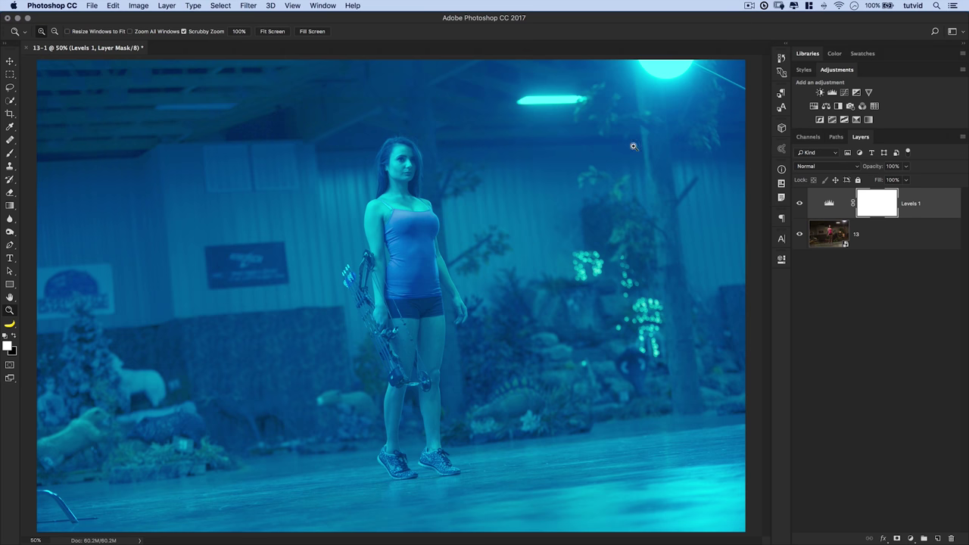
{"action": "left_click", "coordinate": [15, 338]}
{"action": "key", "text": "alt"}
{"action": "key", "text": "alt+BackSpace"}
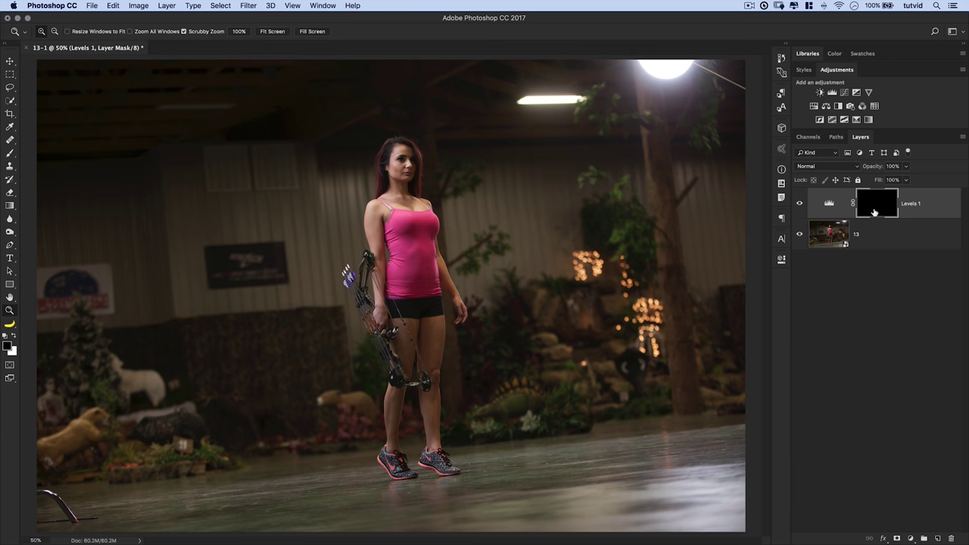
- Paint a white test dab on the Levels 1 mask over the head, then undo it
{"action": "left_click", "coordinate": [10, 154]}
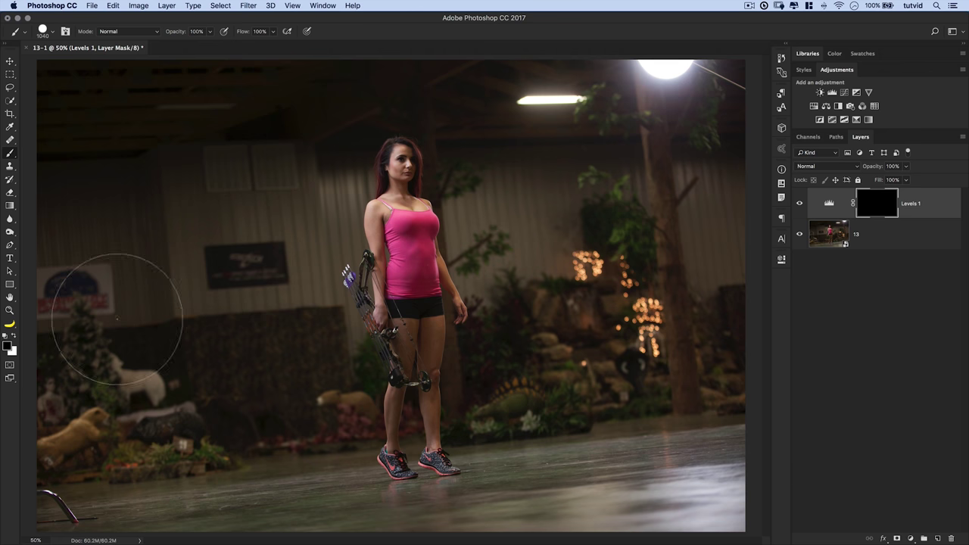
{"action": "key", "text": "x"}
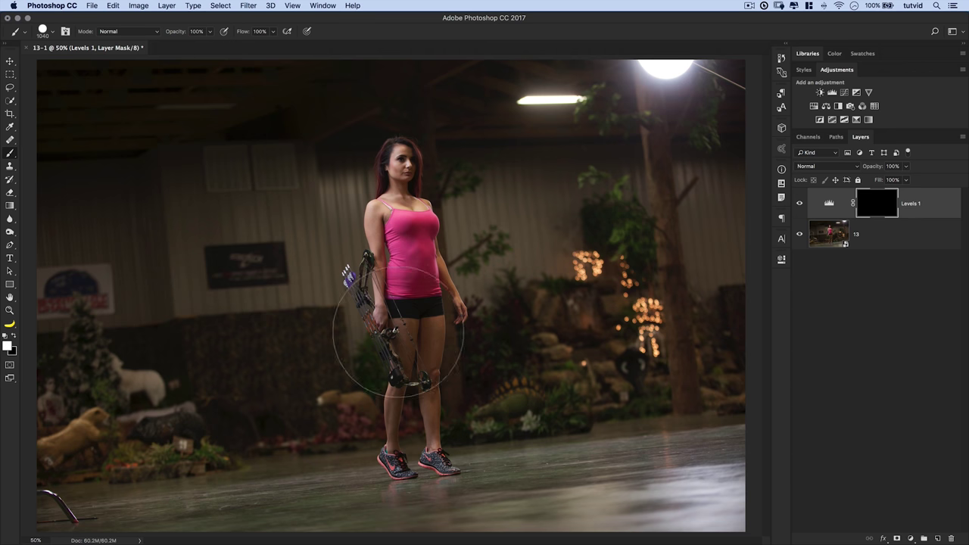
{"action": "left_click", "coordinate": [402, 165]}
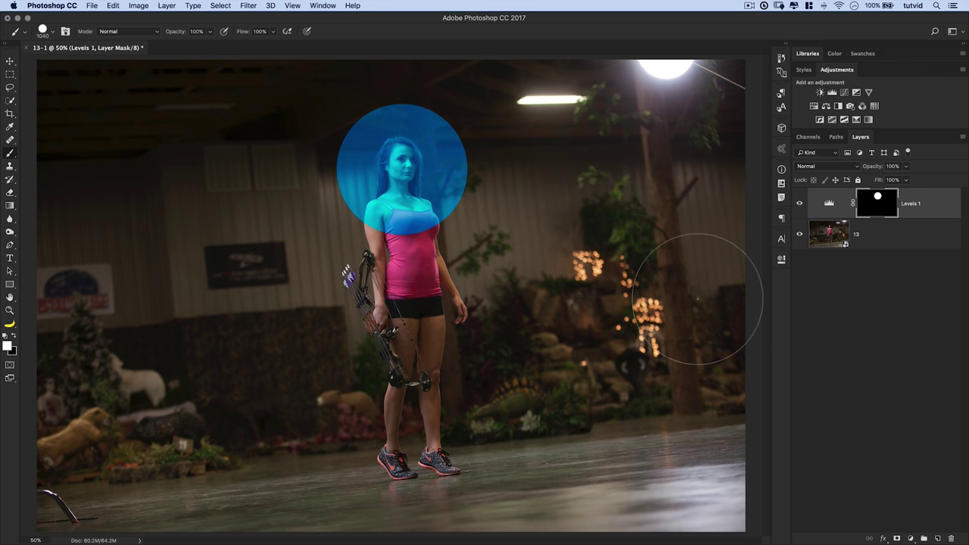
{"action": "key", "text": "ctrl+z"}
- Dab test strokes at upper left, upper right and the legs, undo them, and zoom in on the torso
{"action": "left_click", "coordinate": [240, 177]}
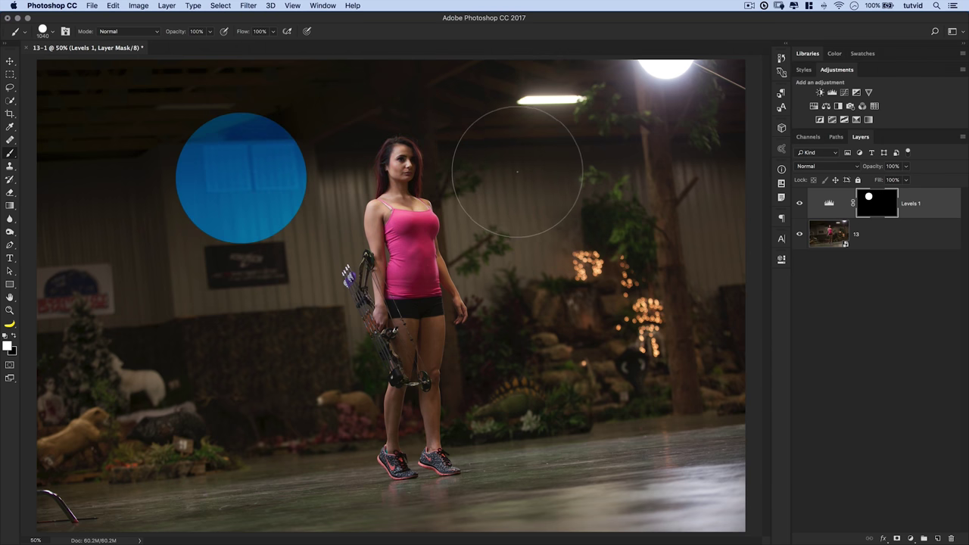
{"action": "left_click", "coordinate": [518, 174]}
{"action": "left_click", "coordinate": [360, 412]}
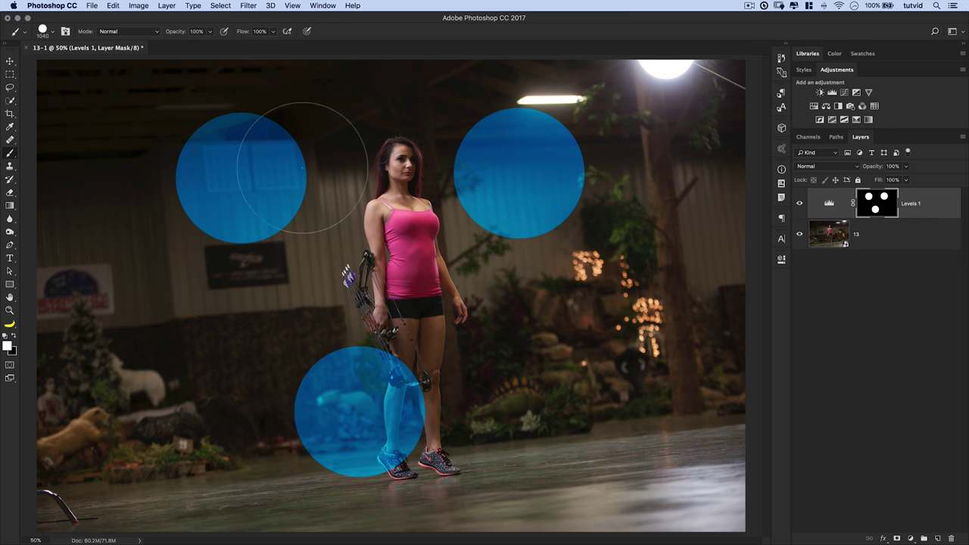
{"action": "key", "text": "super+alt+z"}
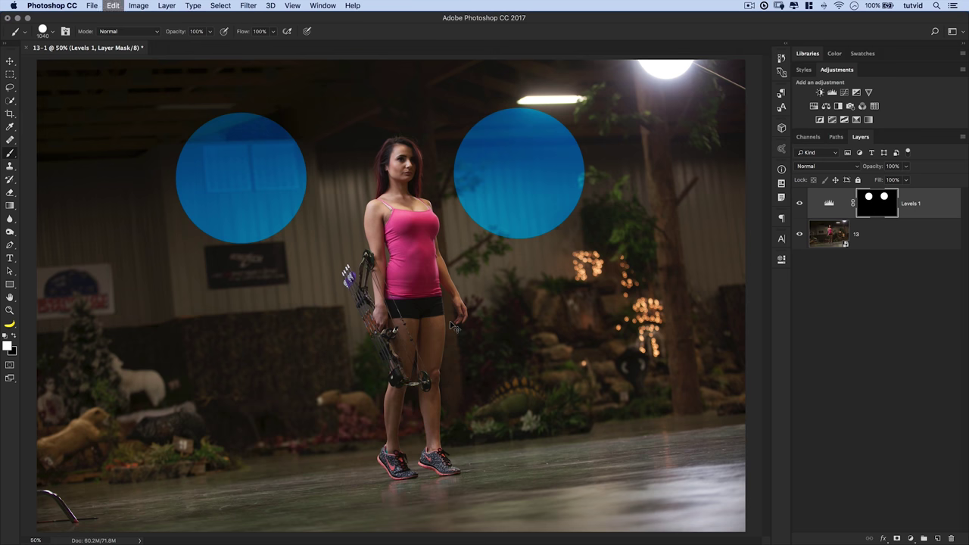
{"action": "key", "text": "super+alt+z"}
{"action": "key", "text": "super+alt+z"}
{"action": "key", "text": "z"}
{"action": "left_click", "coordinate": [417, 268]}
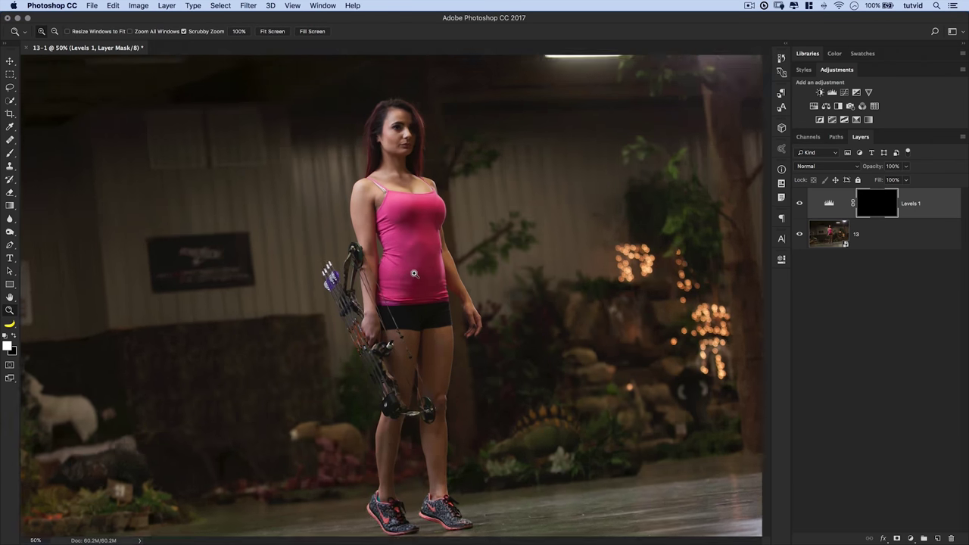
- Set up a white brush at 124 px and 30% hardness for the Levels 1 mask
{"action": "key", "text": "super+plus"}
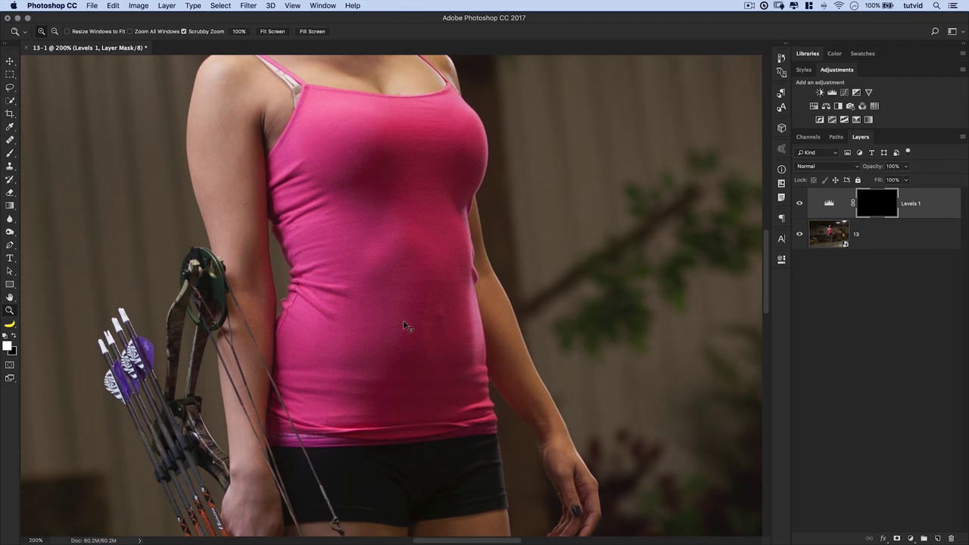
{"action": "key", "text": "super+minus"}
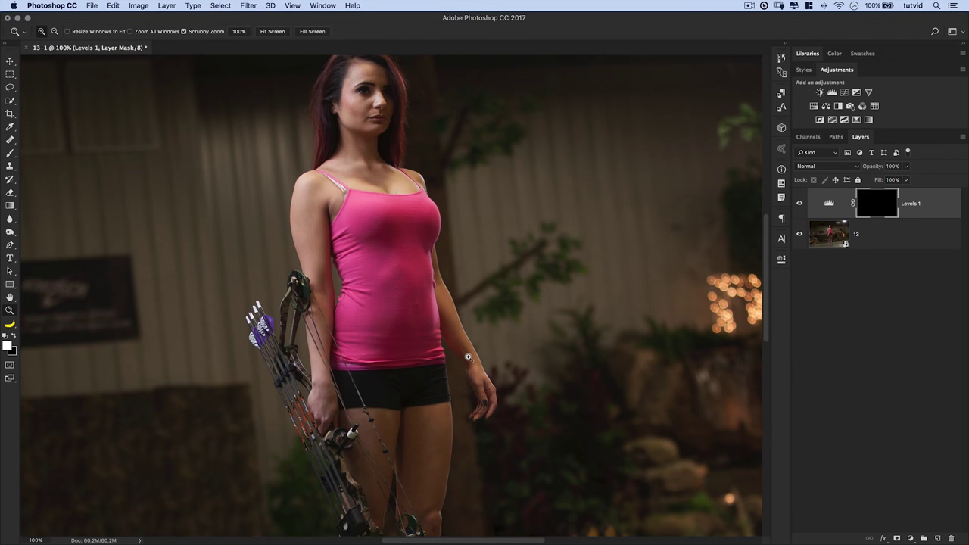
{"action": "key", "text": "b"}
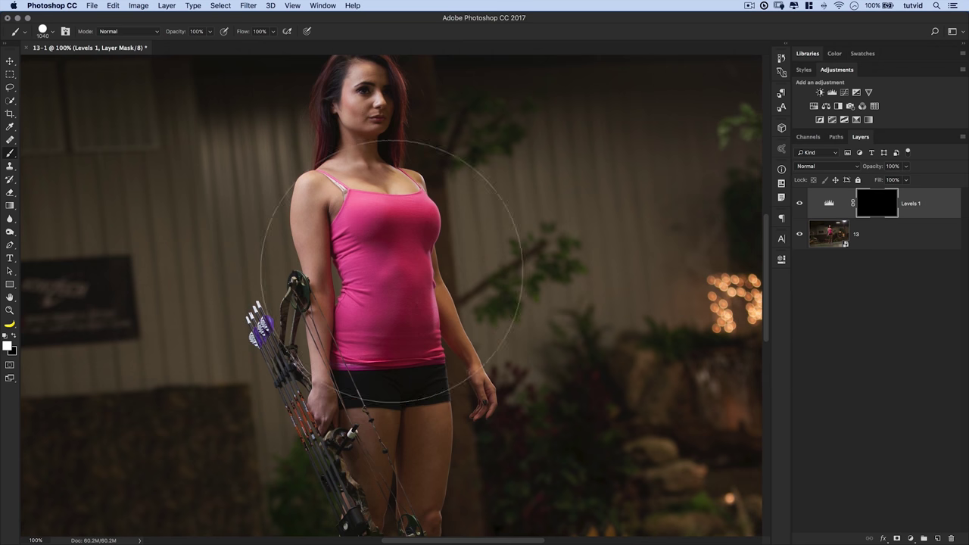
{"action": "right_click", "coordinate": [380, 253]}
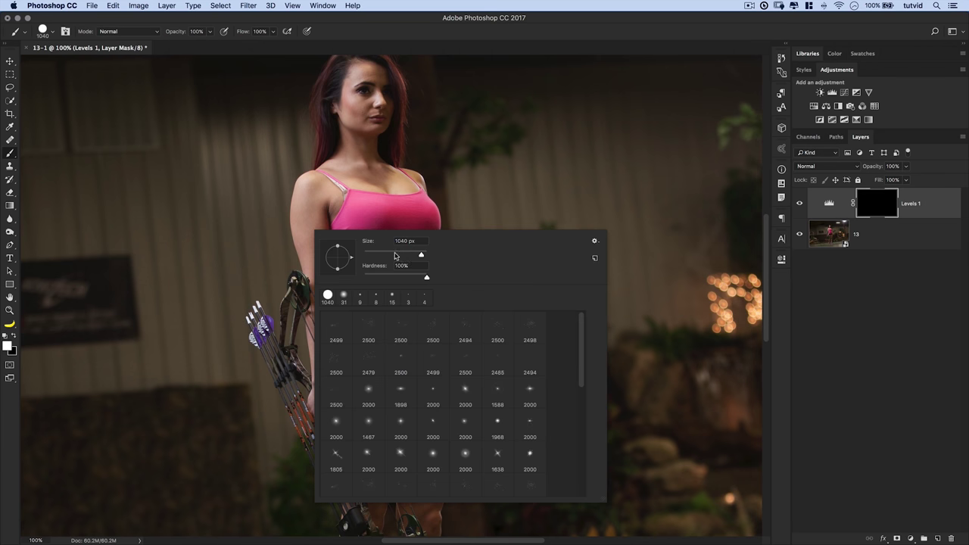
{"action": "left_click_drag", "start_coordinate": [421, 256], "coordinate": [381, 279]}
{"action": "left_click", "coordinate": [395, 206]}
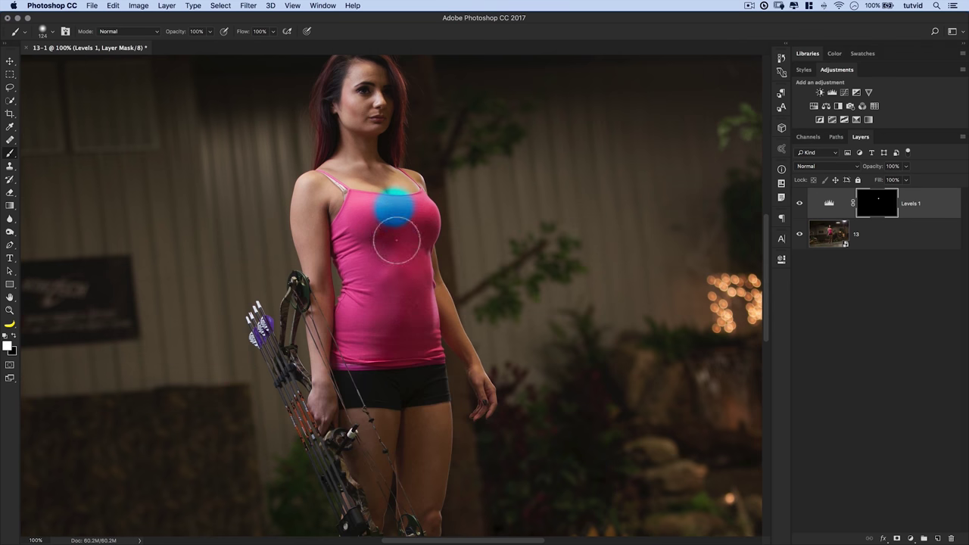
{"action": "key", "text": "ctrl+z"}
- Paint white up the left side of the tank top, then zoom to 400% on its edge
{"action": "key", "text": "bracketleft"}
{"action": "key", "text": "bracketleft"}
{"action": "key", "text": "bracketleft"}
{"action": "key", "text": "bracketleft"}
{"action": "key", "text": "bracketleft"}
{"action": "key", "text": "bracketleft"}
{"action": "mouse_move", "coordinate": [342, 360]}
{"action": "left_mouse_down"}
{"action": "mouse_move", "coordinate": [355, 278]}
{"action": "mouse_move", "coordinate": [340, 235]}
{"action": "left_mouse_up"}
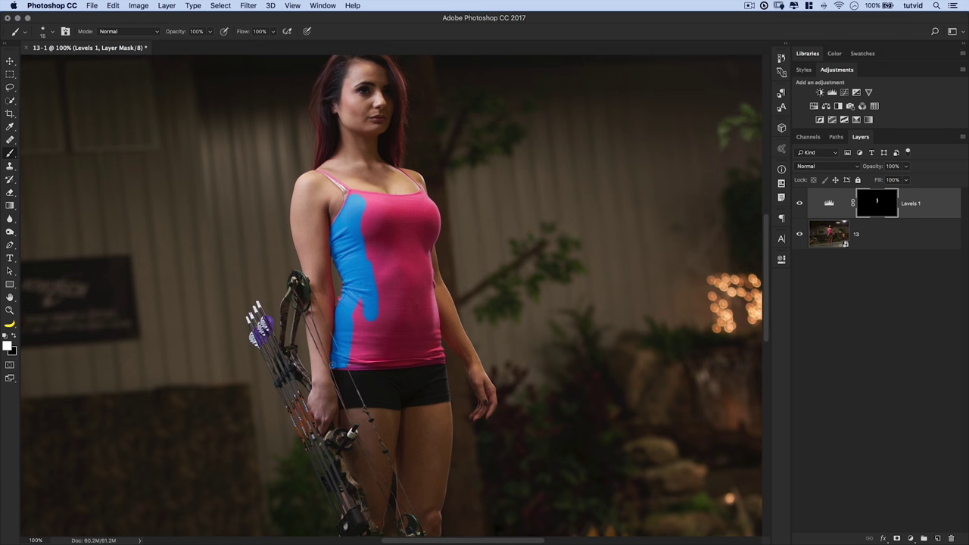
{"action": "scroll", "coordinate": [324, 291], "scroll_direction": "up", "scroll_amount": 3}
{"action": "key", "text": "bracketleft"}
{"action": "key", "text": "bracketleft"}
{"action": "key", "text": "bracketleft"}
{"action": "key", "text": "bracketleft"}
{"action": "scroll", "coordinate": [382, 303], "scroll_direction": "up", "scroll_amount": 10}
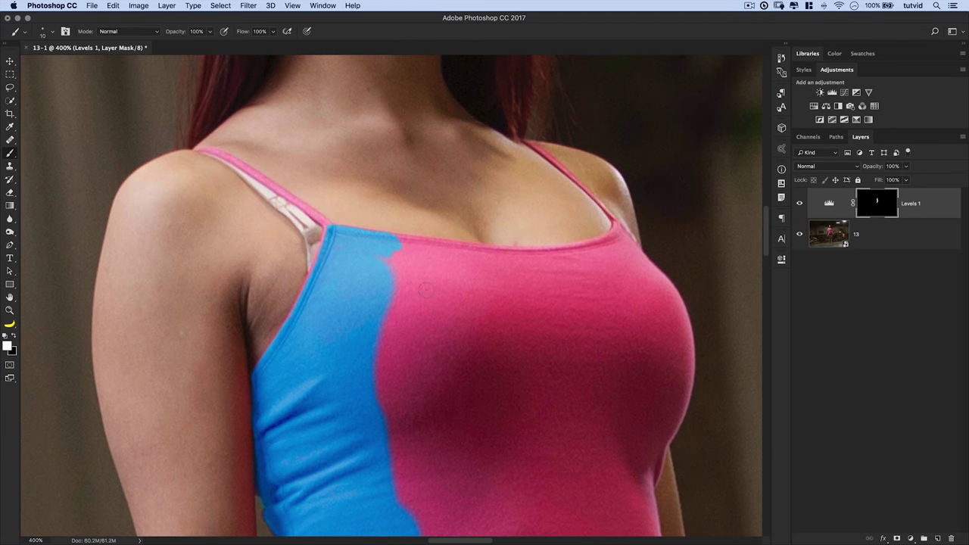
{"action": "left_click_drag", "start_coordinate": [540, 318], "coordinate": [539, 285]}
- Rotate the view to about -84° and paint the mask along the strap edge
{"action": "key", "text": "r"}
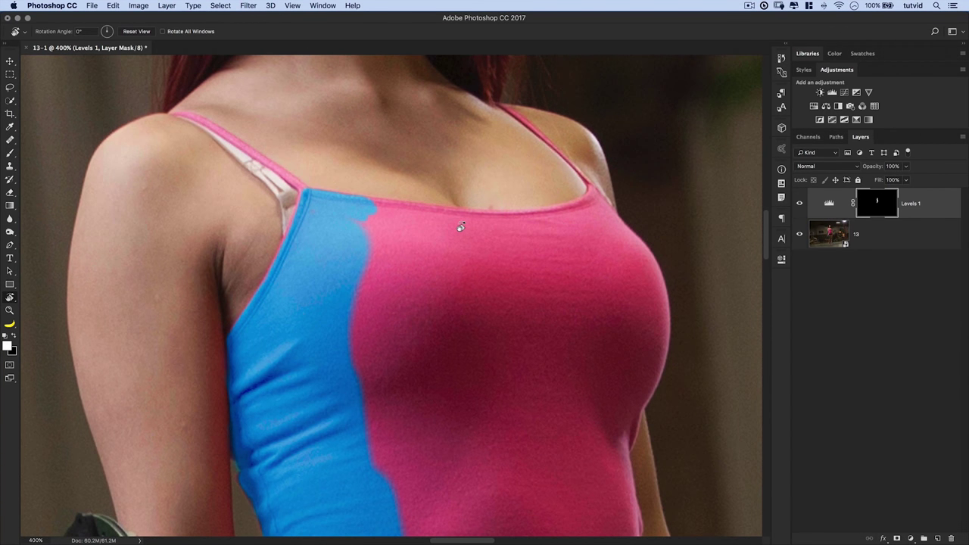
{"action": "left_click_drag", "start_coordinate": [443, 229], "coordinate": [377, 231]}
{"action": "key", "text": "b"}
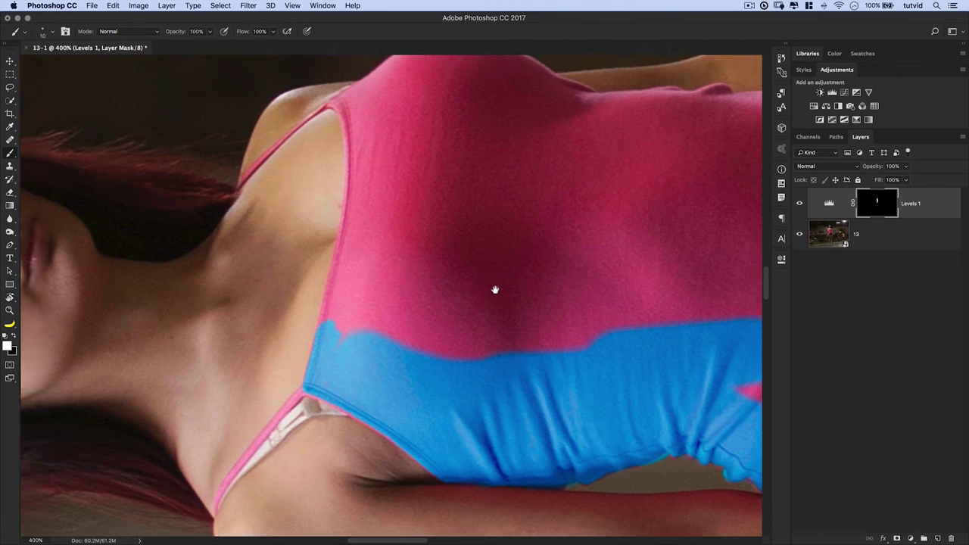
{"action": "left_click_drag", "start_coordinate": [496, 288], "coordinate": [661, 350]}
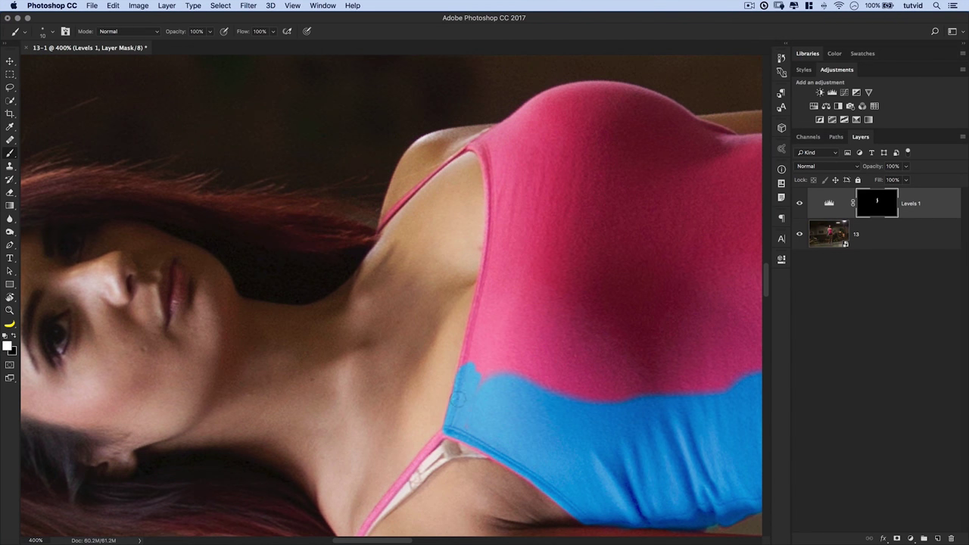
{"action": "left_click_drag", "start_coordinate": [468, 370], "coordinate": [472, 329]}
{"action": "key", "text": "super+z"}
{"action": "key", "text": "x"}
{"action": "left_click", "coordinate": [13, 337]}
{"action": "left_click", "coordinate": [13, 337]}
{"action": "key", "text": "x"}
{"action": "left_click_drag", "start_coordinate": [489, 295], "coordinate": [499, 312]}
- Paint blue over the remaining pink edges and along the top edge of the tank top
{"action": "scroll", "coordinate": [391, 299], "scroll_direction": "down", "scroll_amount": 5}
{"action": "left_click_drag", "start_coordinate": [344, 401], "coordinate": [428, 286]}
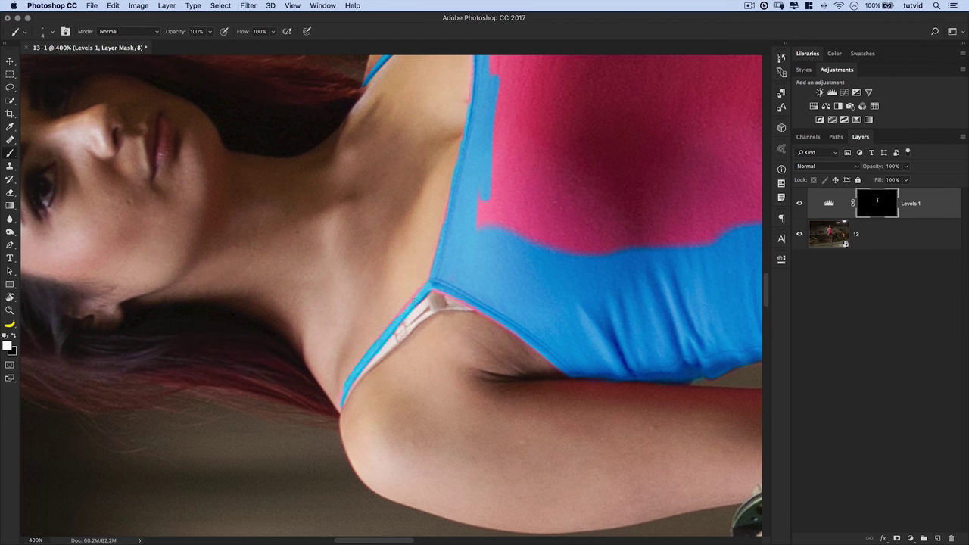
{"action": "scroll", "coordinate": [411, 299], "scroll_direction": "up", "scroll_amount": 5}
{"action": "scroll", "coordinate": [411, 299], "scroll_direction": "right", "scroll_amount": 5}
{"action": "mouse_move", "coordinate": [360, 122]}
{"action": "left_mouse_down"}
{"action": "mouse_move", "coordinate": [325, 295]}
{"action": "mouse_move", "coordinate": [385, 345]}
{"action": "left_mouse_up"}
{"action": "scroll", "coordinate": [397, 282], "scroll_direction": "down", "scroll_amount": 5}
{"action": "mouse_move", "coordinate": [396, 281]}
{"action": "left_mouse_down"}
{"action": "mouse_move", "coordinate": [432, 255]}
{"action": "mouse_move", "coordinate": [434, 198]}
{"action": "mouse_move", "coordinate": [394, 151]}
{"action": "mouse_move", "coordinate": [278, 84]}
{"action": "left_mouse_up"}
{"action": "scroll", "coordinate": [433, 255], "scroll_direction": "down", "scroll_amount": 5}
{"action": "key", "text": "bracketleft"}
{"action": "scroll", "coordinate": [433, 250], "scroll_direction": "up", "scroll_amount": 8}
- Reset the canvas rotation to upright and zoom out to show the whole photo
{"action": "key", "text": "r"}
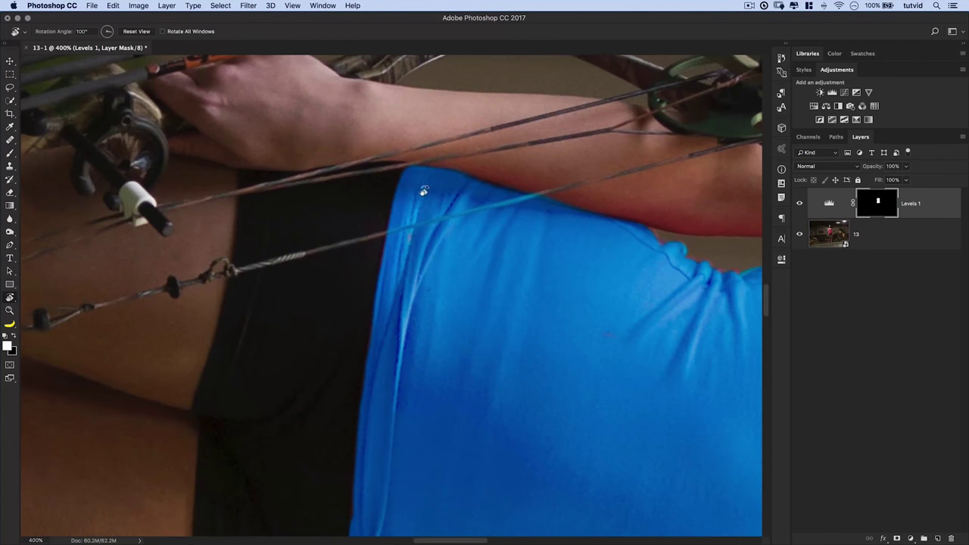
{"action": "left_click", "coordinate": [140, 33]}
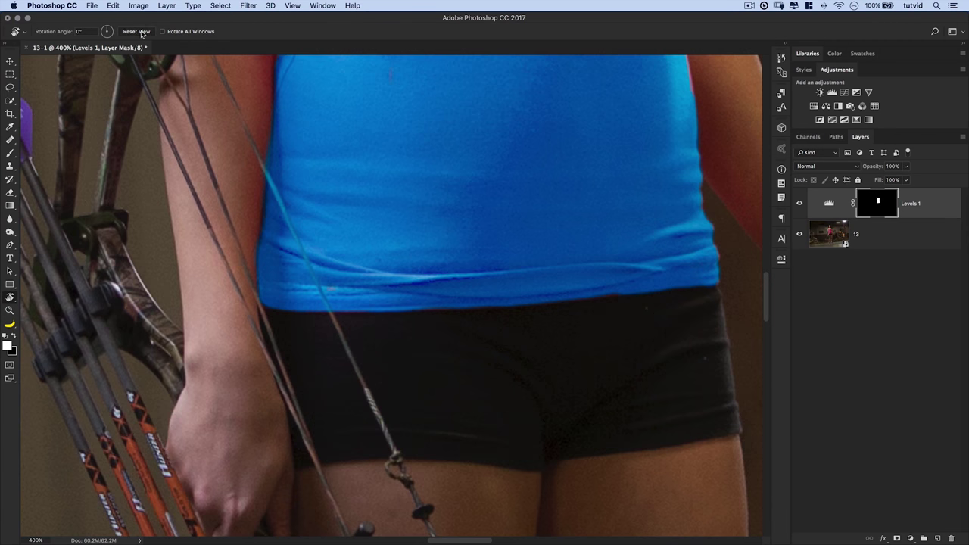
{"action": "scroll", "coordinate": [469, 242], "scroll_direction": "up", "scroll_amount": 5}
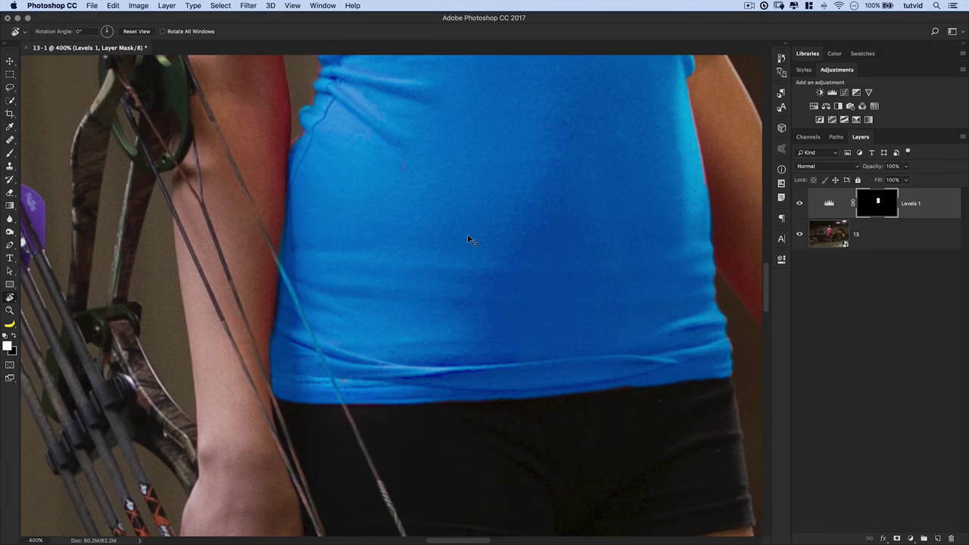
{"action": "key", "text": "super+1"}
{"action": "scroll", "coordinate": [443, 257], "scroll_direction": "up", "scroll_amount": 4}
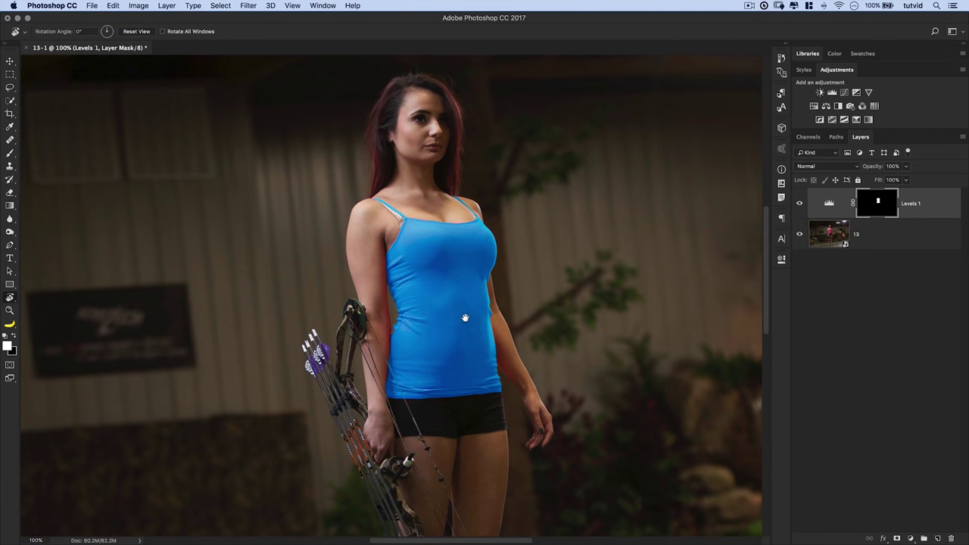
{"action": "key", "text": "super+minus"}
{"action": "key", "text": "super+minus"}
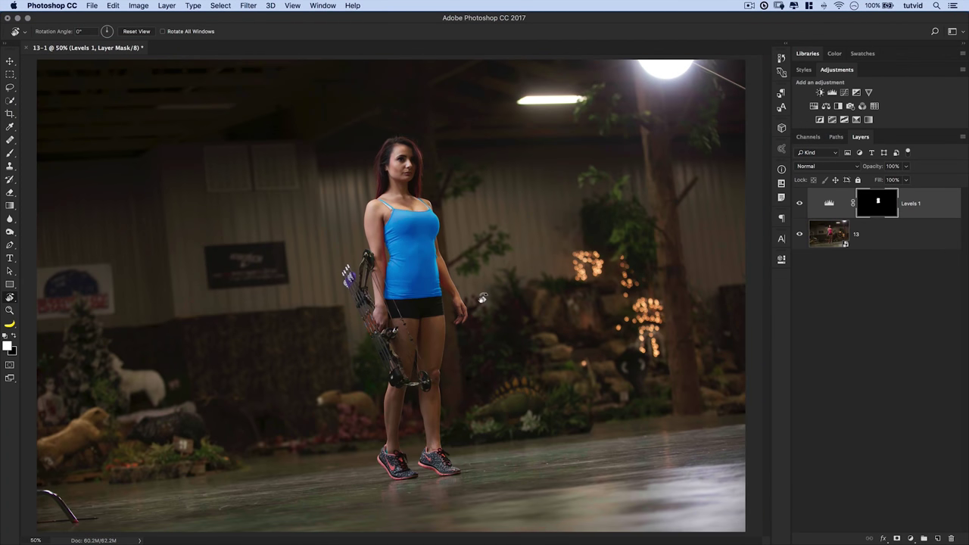
- Display the Levels 1 mask on its own and zoom in close on the tank-top shape
{"action": "left_click", "coordinate": [873, 212], "text": "alt"}
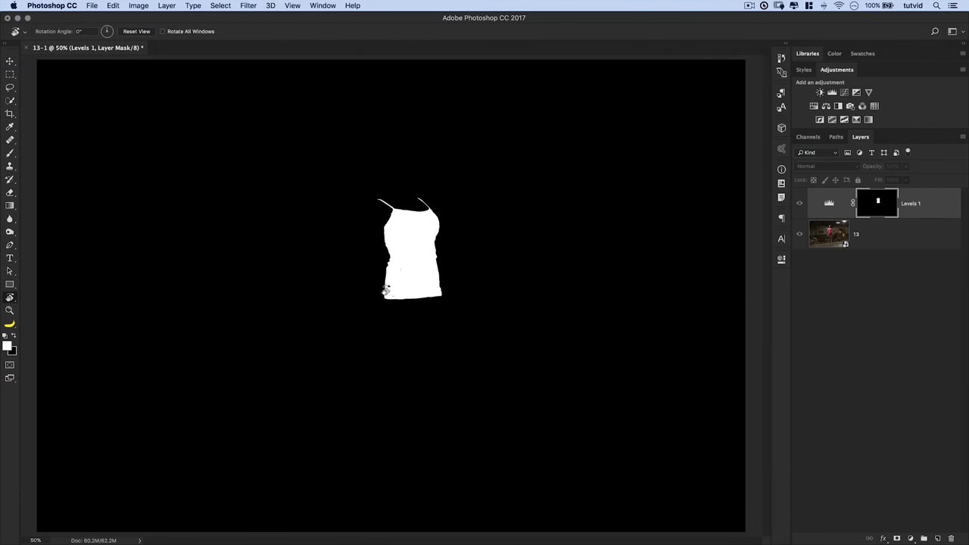
{"action": "key", "text": "z"}
{"action": "left_click", "coordinate": [415, 272]}
{"action": "left_click_drag", "start_coordinate": [419, 272], "coordinate": [388, 312]}
- Paint white over the grey streaks in the mask, then return to the colour image
{"action": "key", "text": "b"}
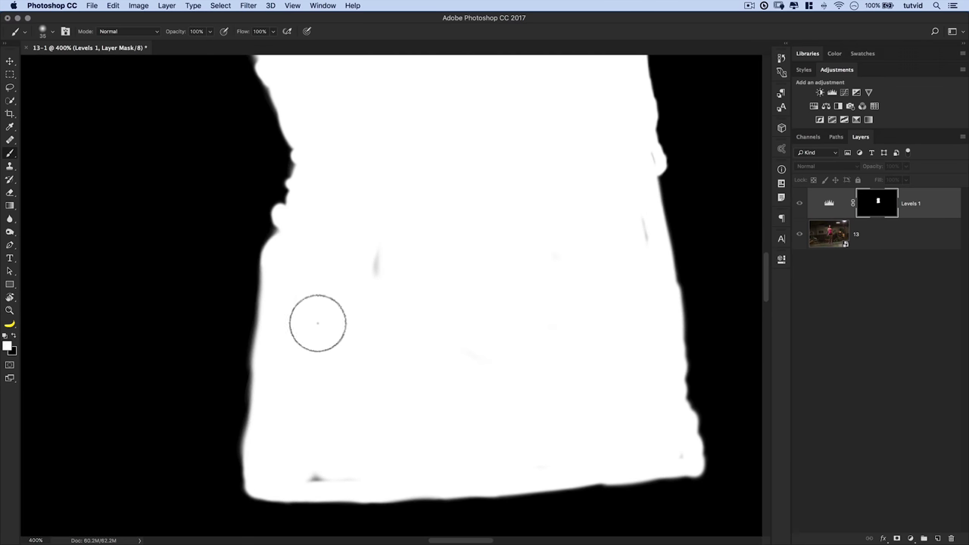
{"action": "mouse_move", "coordinate": [366, 314]}
{"action": "left_mouse_down"}
{"action": "mouse_move", "coordinate": [380, 241]}
{"action": "mouse_move", "coordinate": [487, 226]}
{"action": "mouse_move", "coordinate": [627, 224]}
{"action": "left_mouse_up"}
{"action": "key", "text": "bracketleft"}
{"action": "key", "text": "bracketleft"}
{"action": "key", "text": "bracketleft"}
{"action": "key", "text": "bracketleft"}
{"action": "key", "text": "bracketleft"}
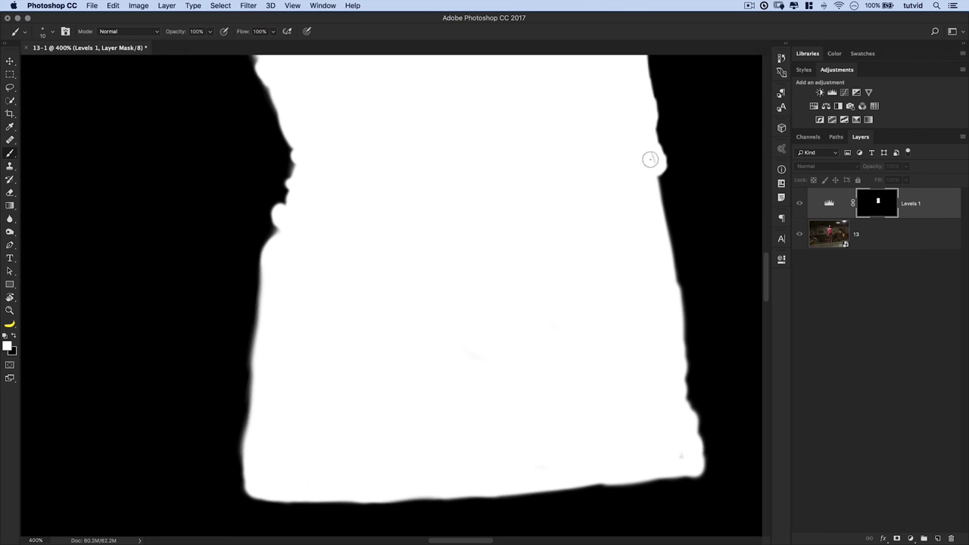
{"action": "scroll", "coordinate": [560, 144], "scroll_direction": "up", "scroll_amount": 5}
{"action": "scroll", "coordinate": [560, 145], "scroll_direction": "left", "scroll_amount": 2}
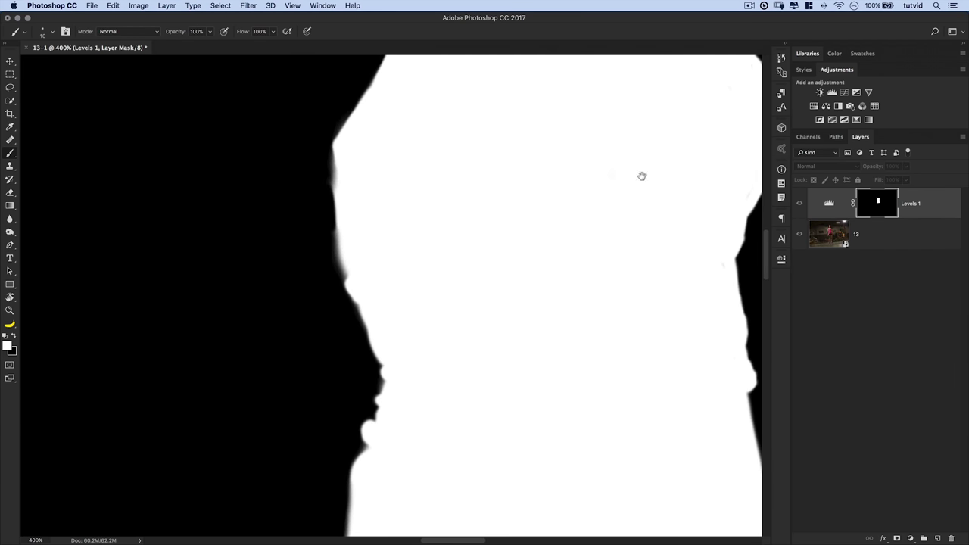
{"action": "scroll", "coordinate": [640, 174], "scroll_direction": "down", "scroll_amount": 5}
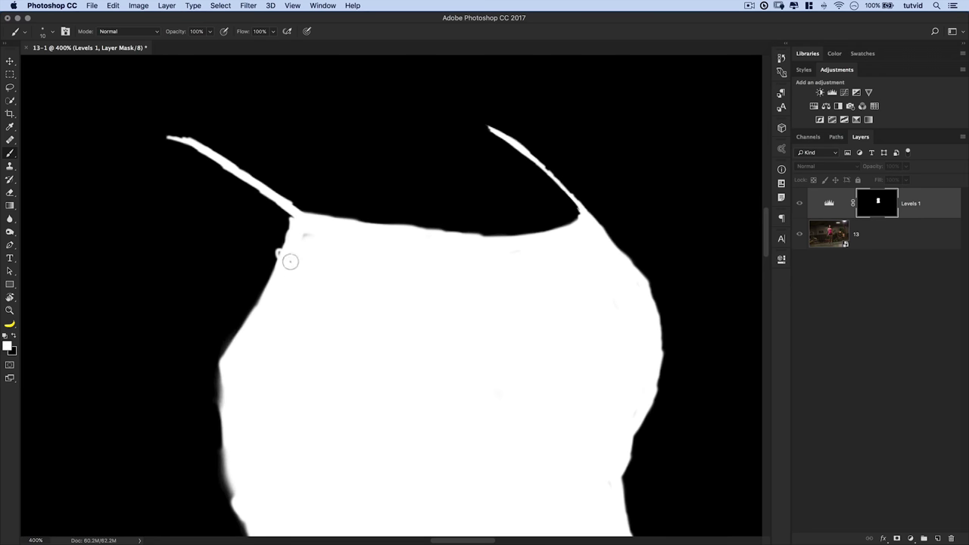
{"action": "mouse_move", "coordinate": [499, 361]}
{"action": "left_mouse_down"}
{"action": "mouse_move", "coordinate": [436, 240]}
{"action": "mouse_move", "coordinate": [466, 196]}
{"action": "left_mouse_up"}
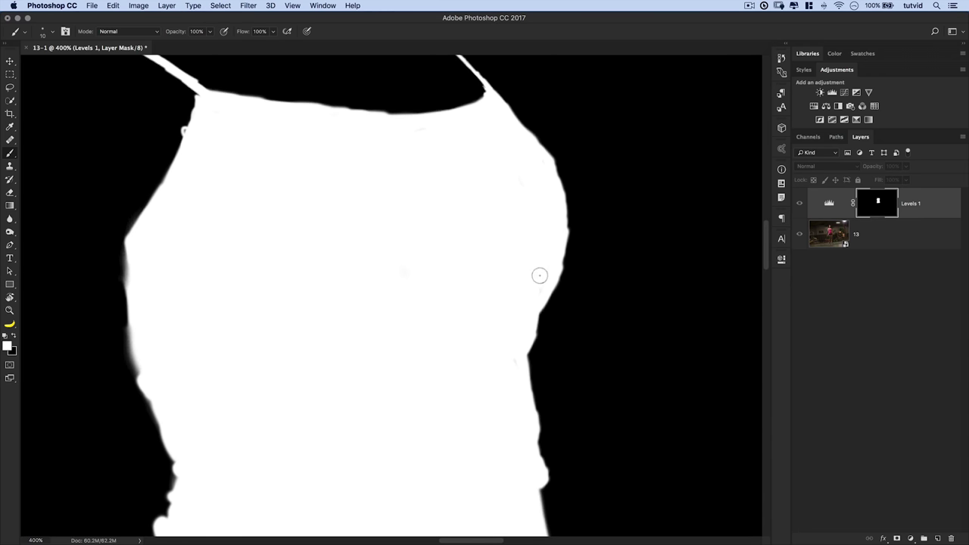
{"action": "mouse_move", "coordinate": [506, 365]}
{"action": "left_mouse_down"}
{"action": "mouse_move", "coordinate": [485, 260]}
{"action": "mouse_move", "coordinate": [502, 258]}
{"action": "left_mouse_up"}
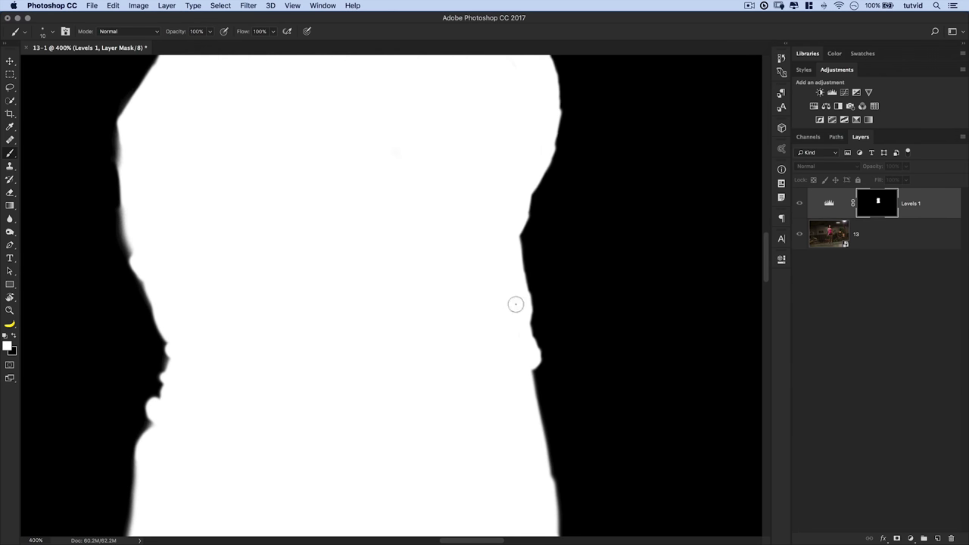
{"action": "left_click", "coordinate": [876, 203], "text": "alt"}
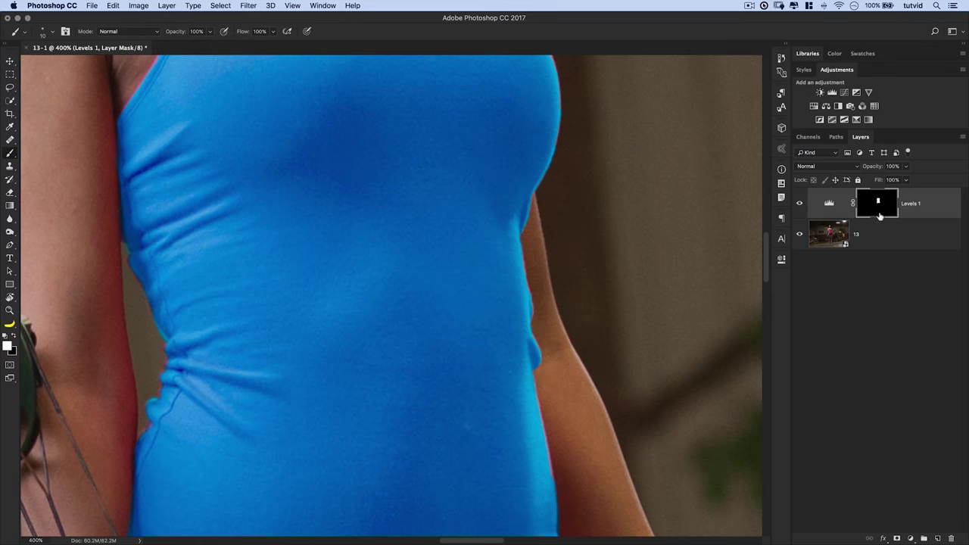
{"action": "key", "text": "super+0"}
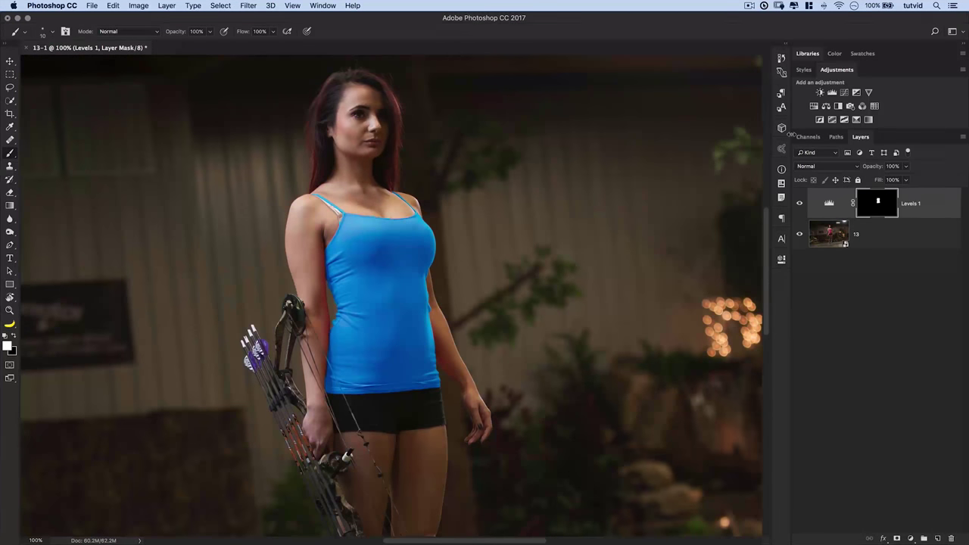
{"action": "key", "text": "super+1"}
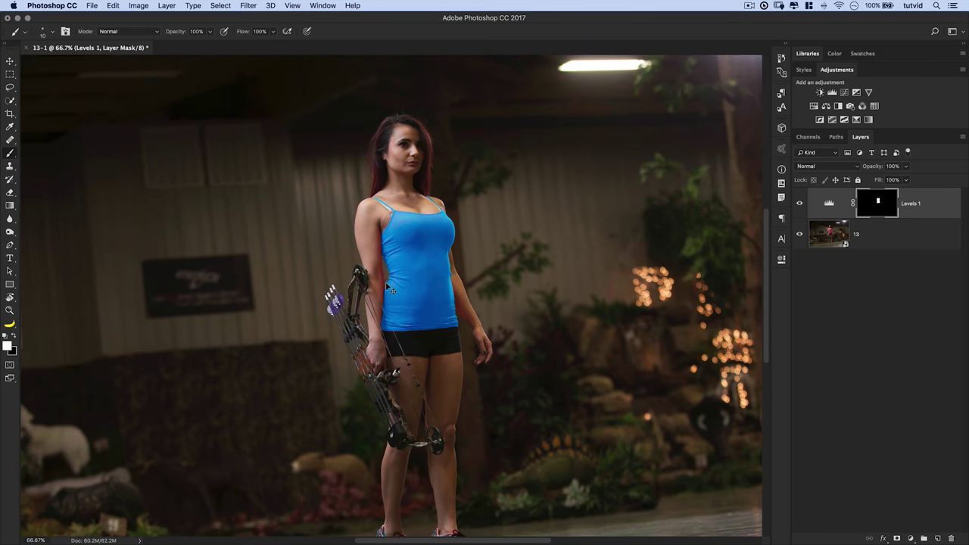
{"action": "scroll", "coordinate": [453, 269], "scroll_direction": "up", "scroll_amount": 3}
{"action": "key", "text": "super+equal"}
{"action": "scroll", "coordinate": [355, 216], "scroll_direction": "down", "scroll_amount": 3}
{"action": "scroll", "coordinate": [428, 147], "scroll_direction": "left", "scroll_amount": 3}
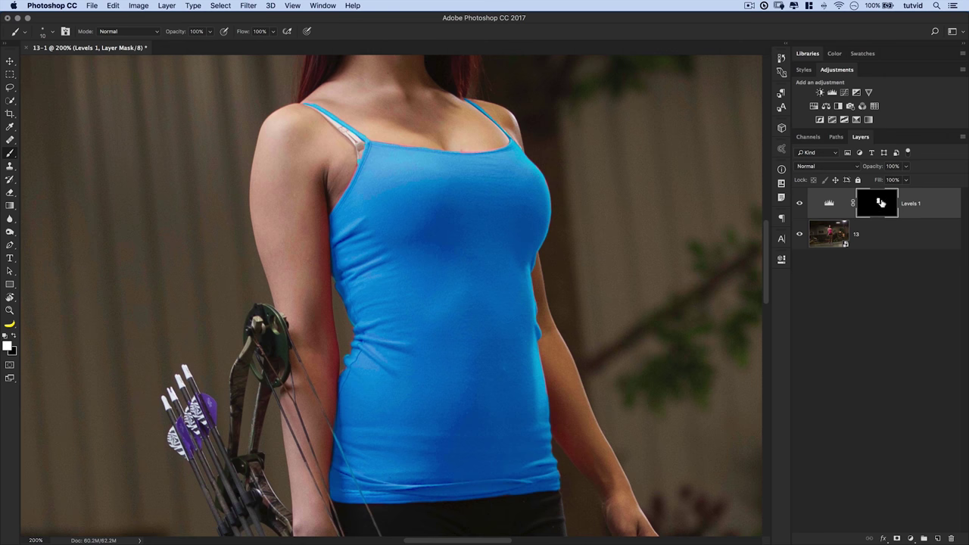
{"action": "left_click", "coordinate": [880, 201], "text": "shift"}
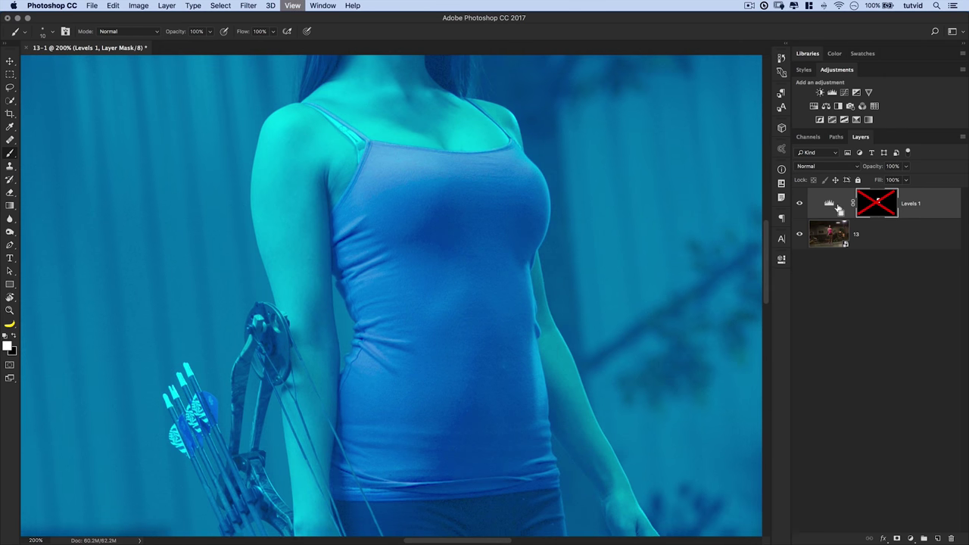
{"action": "key", "text": "super+0"}
{"action": "key", "text": "z"}
{"action": "left_click_drag", "start_coordinate": [420, 237], "coordinate": [456, 268]}
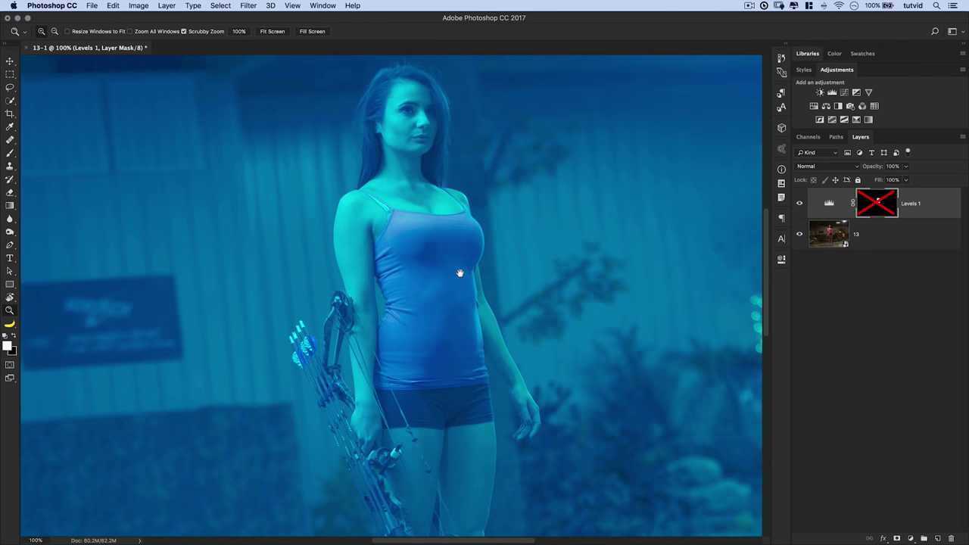
{"action": "left_click", "coordinate": [881, 207], "text": "shift"}
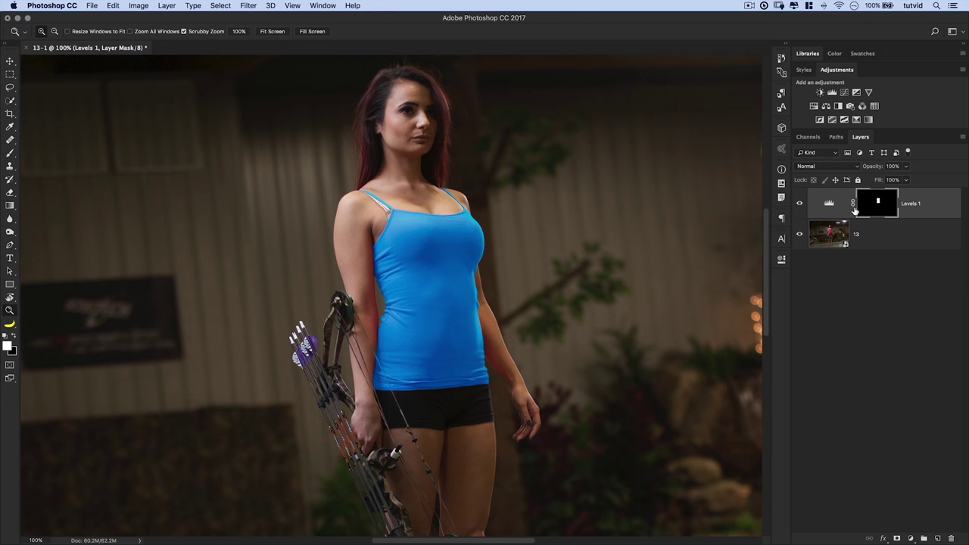
{"action": "left_click", "coordinate": [831, 203]}
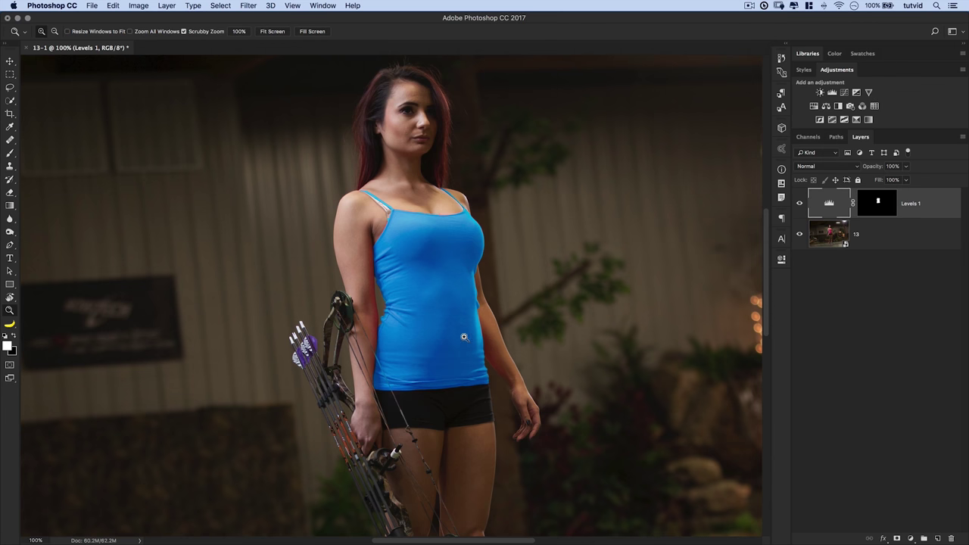
- Try Soft Light and Color blend modes on Levels 1, settling on Hue
{"action": "left_click", "coordinate": [830, 166]}
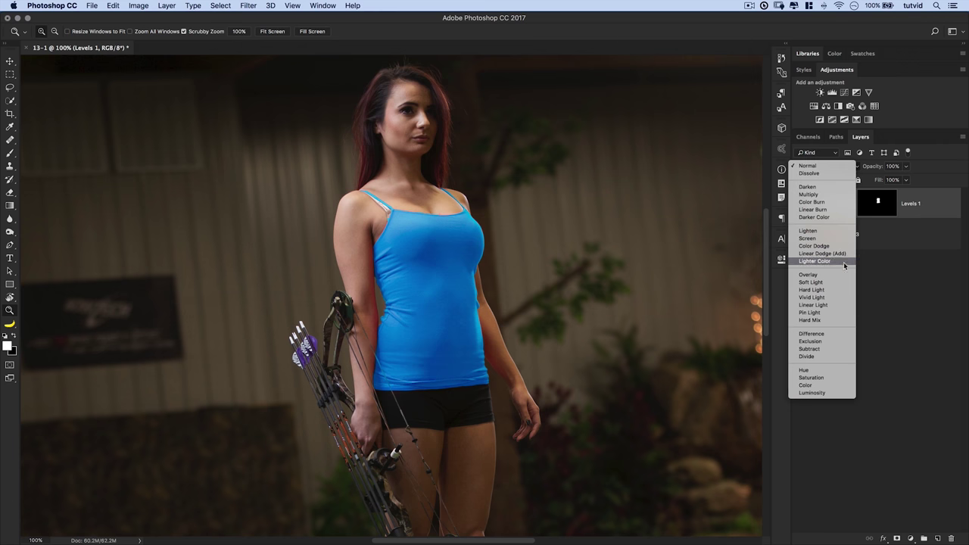
{"action": "left_click", "coordinate": [833, 282]}
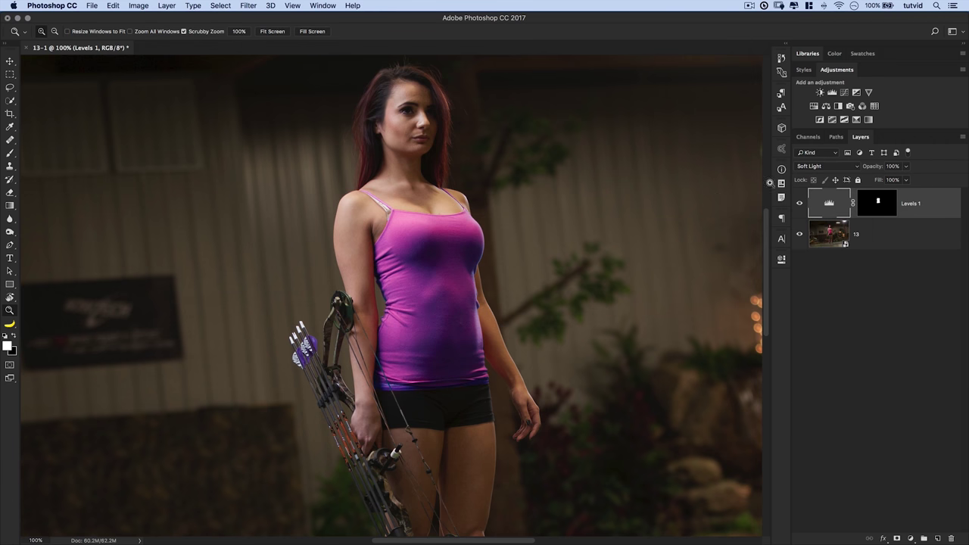
{"action": "left_click", "coordinate": [829, 166]}
{"action": "left_click", "coordinate": [814, 270]}
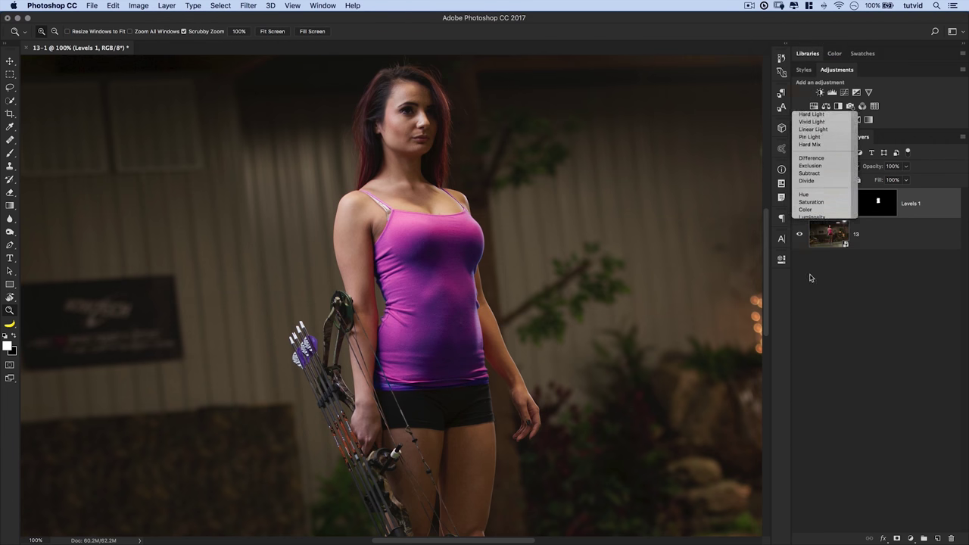
{"action": "left_click", "coordinate": [821, 166]}
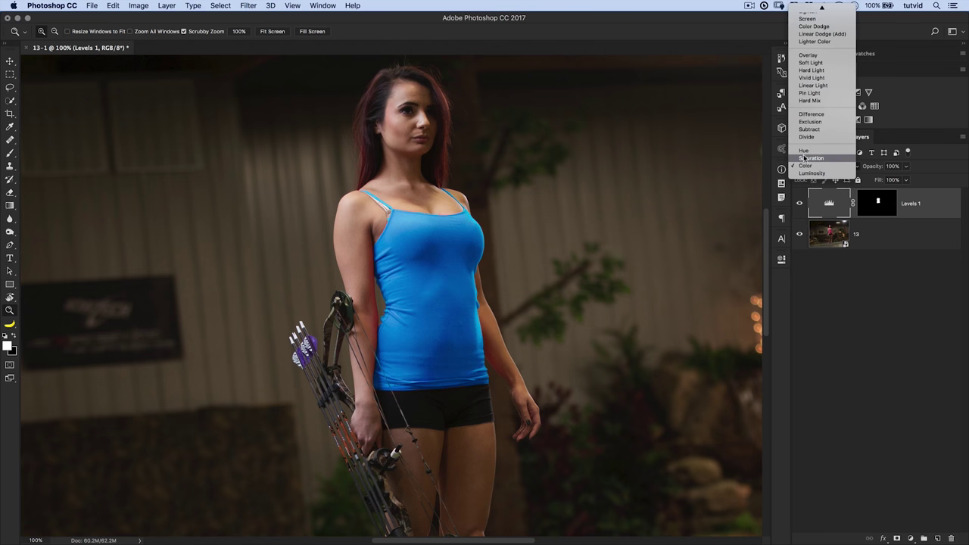
{"action": "left_click", "coordinate": [806, 151]}
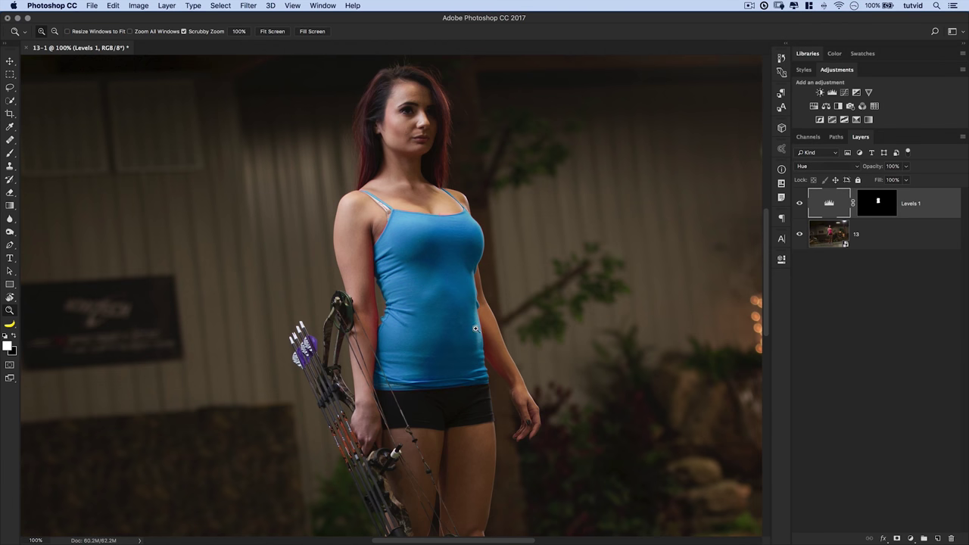
- Load the tank-top selection from the Levels 1 mask and hide the Levels 1 layer
{"action": "left_click", "coordinate": [454, 316], "text": "alt"}
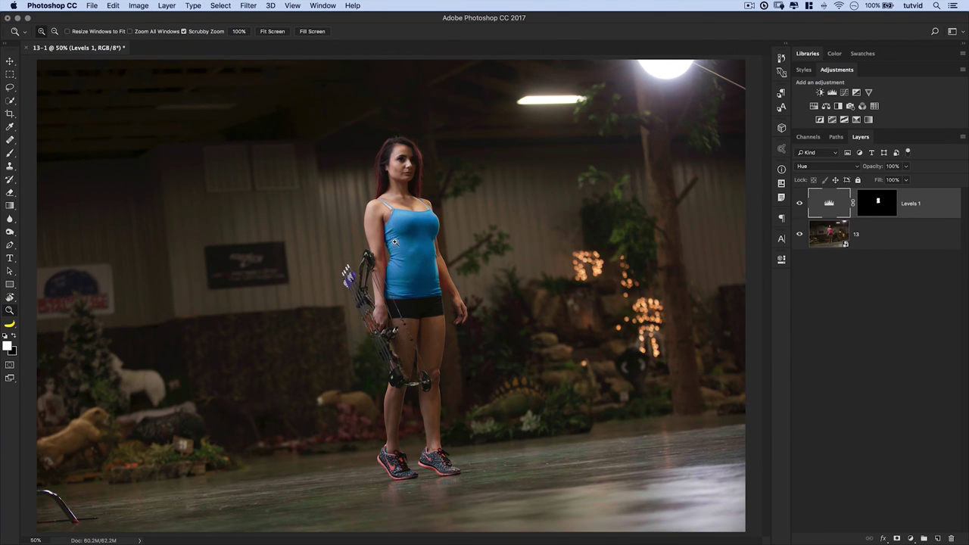
{"action": "left_click_drag", "start_coordinate": [395, 280], "coordinate": [363, 299]}
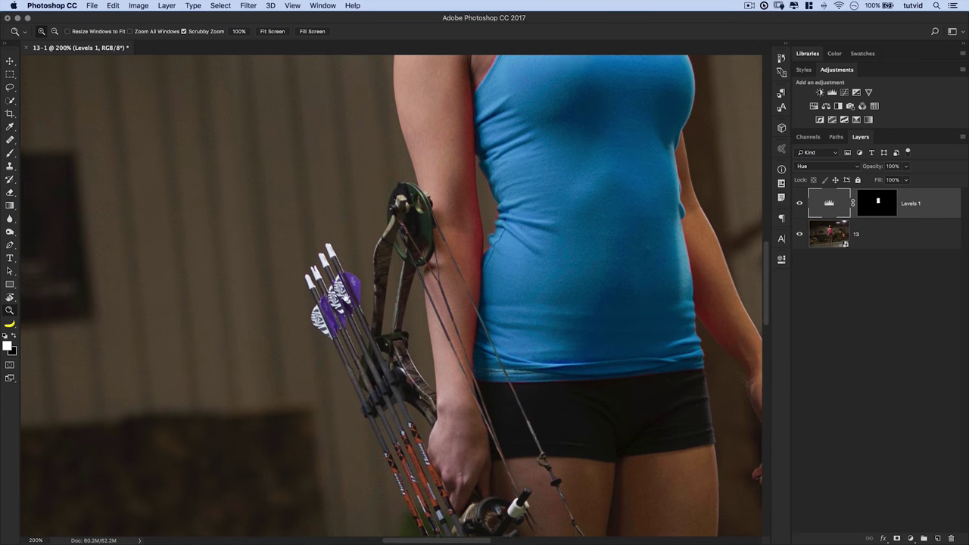
{"action": "scroll", "coordinate": [352, 291], "scroll_direction": "up", "scroll_amount": 2}
{"action": "key", "text": "super+0"}
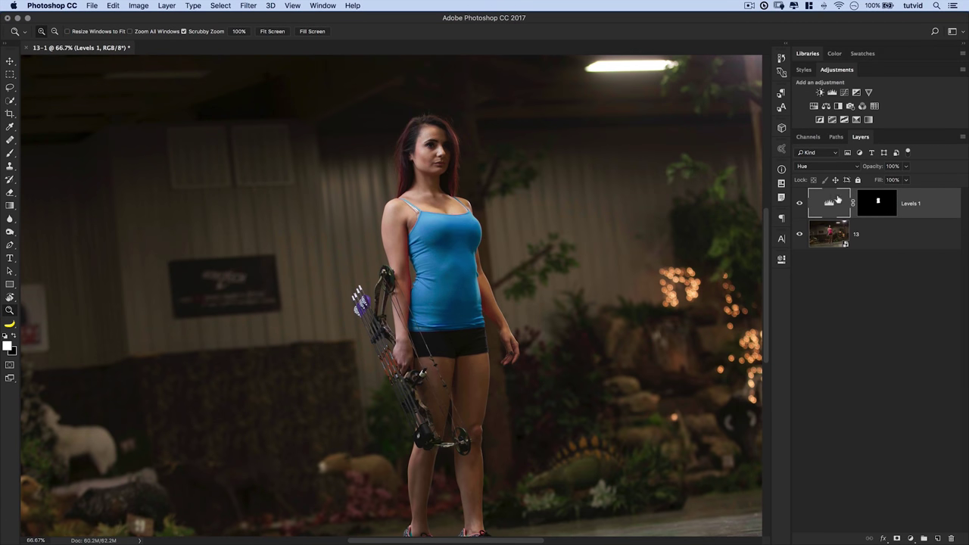
{"action": "left_click", "coordinate": [879, 204], "text": "super"}
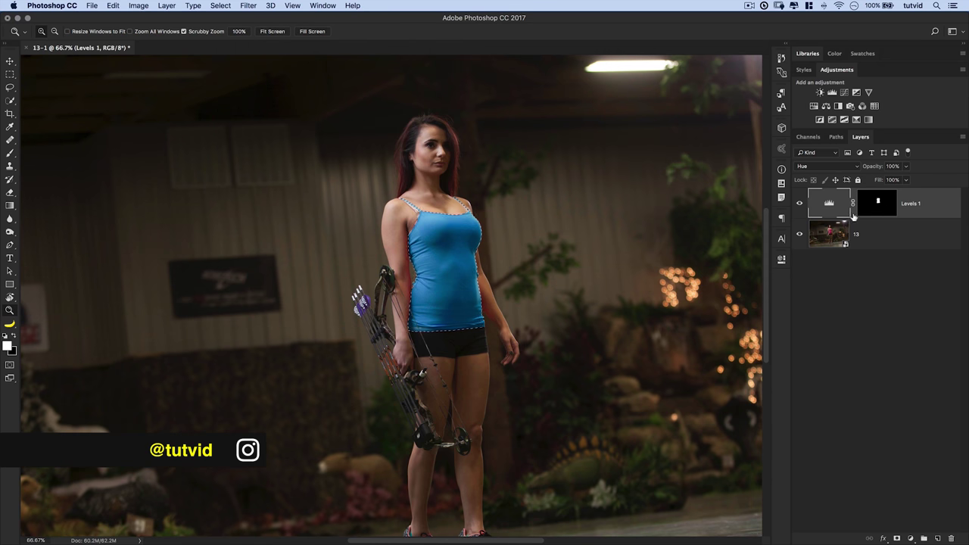
{"action": "left_click", "coordinate": [801, 204]}
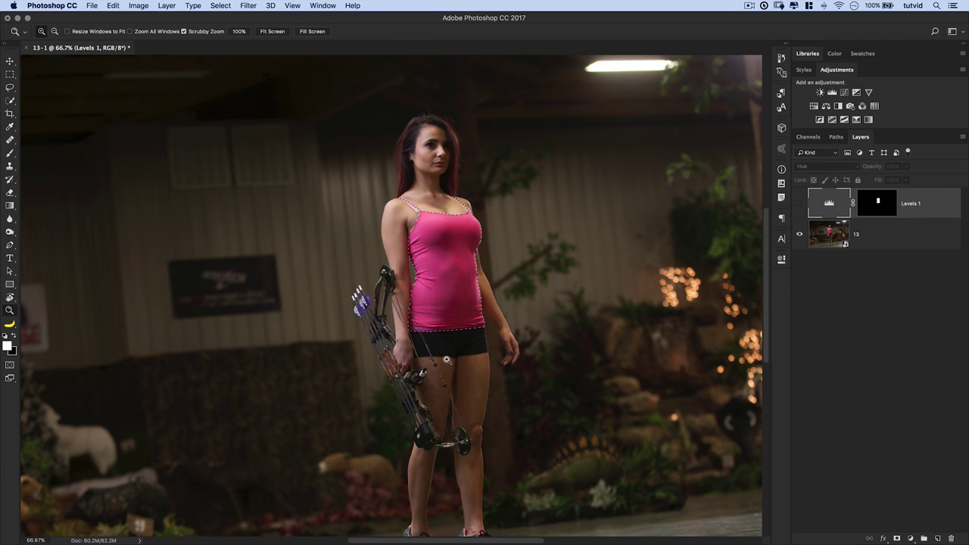
- Add a Hue/Saturation layer masked to the top with Hue -85, Saturation -28, Lightness -10
{"action": "left_click", "coordinate": [813, 106]}
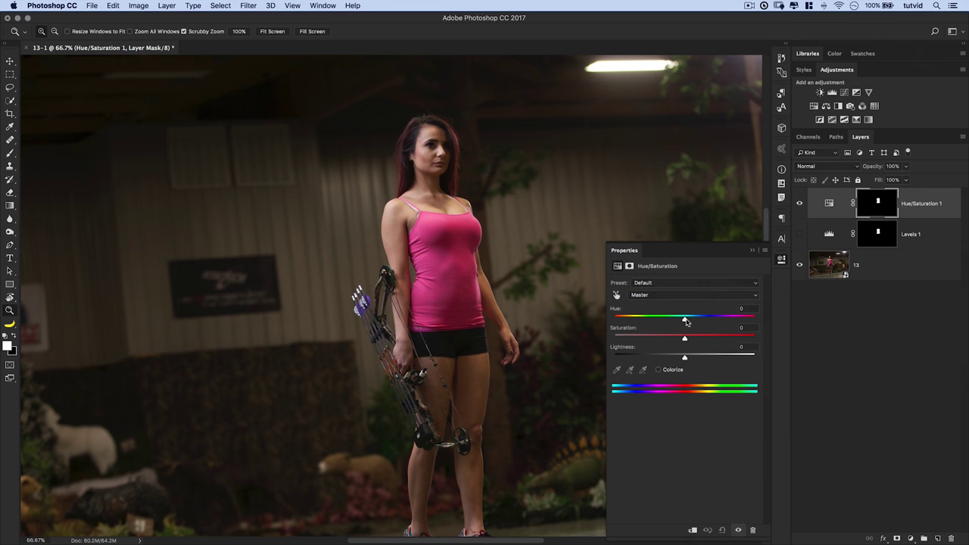
{"action": "left_click_drag", "start_coordinate": [685, 320], "coordinate": [690, 359]}
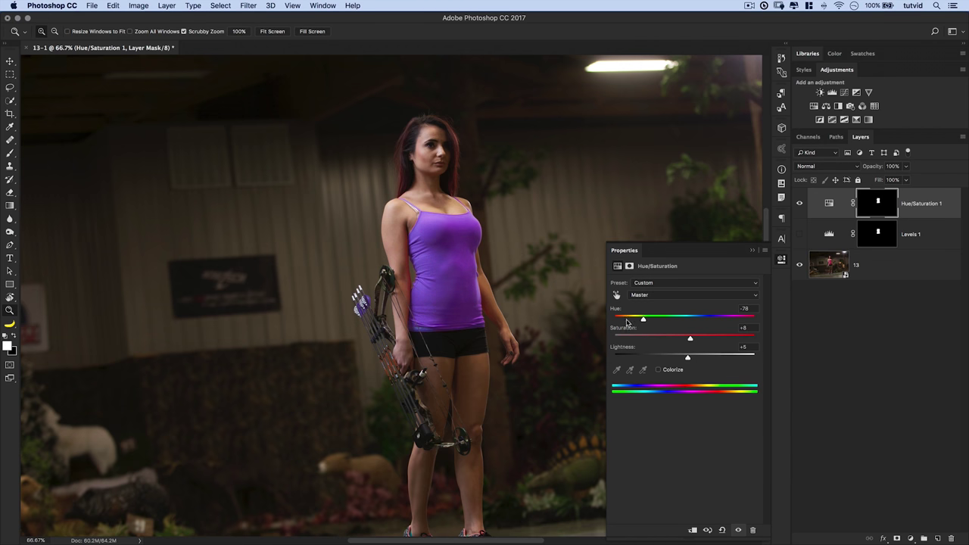
{"action": "left_click_drag", "start_coordinate": [642, 321], "coordinate": [642, 321]}
{"action": "left_click_drag", "start_coordinate": [689, 359], "coordinate": [685, 359]}
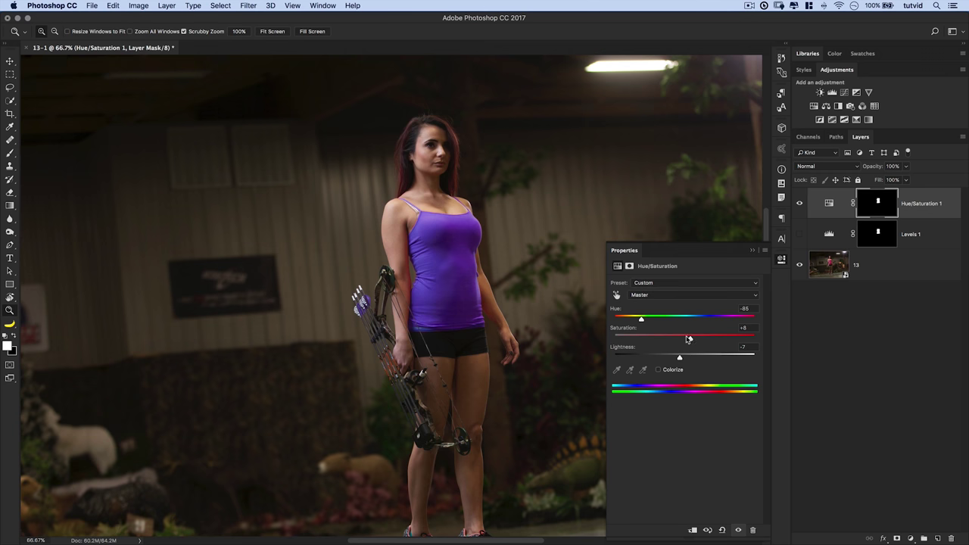
{"action": "left_click_drag", "start_coordinate": [672, 342], "coordinate": [666, 342]}
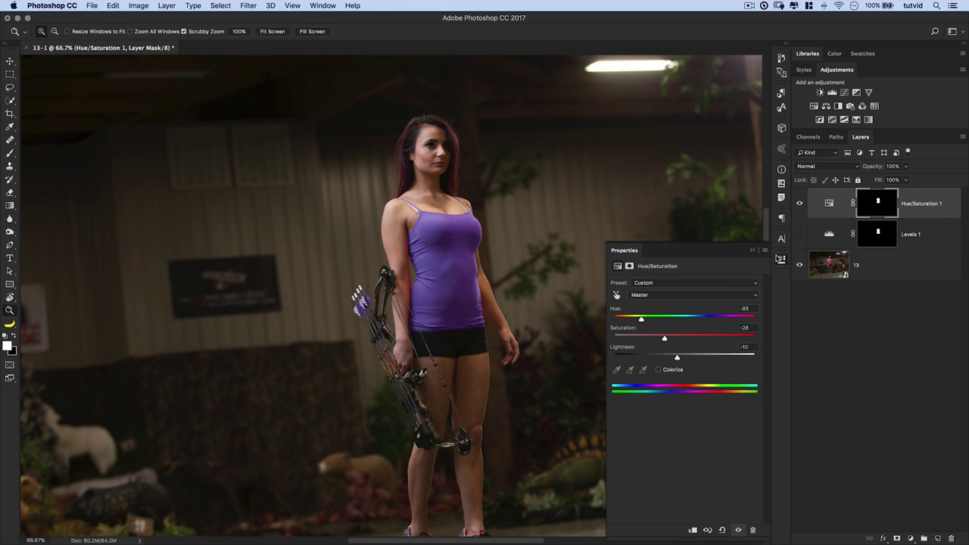
{"action": "left_click", "coordinate": [780, 259]}
{"action": "scroll", "coordinate": [424, 274], "scroll_direction": "down", "scroll_amount": 1}
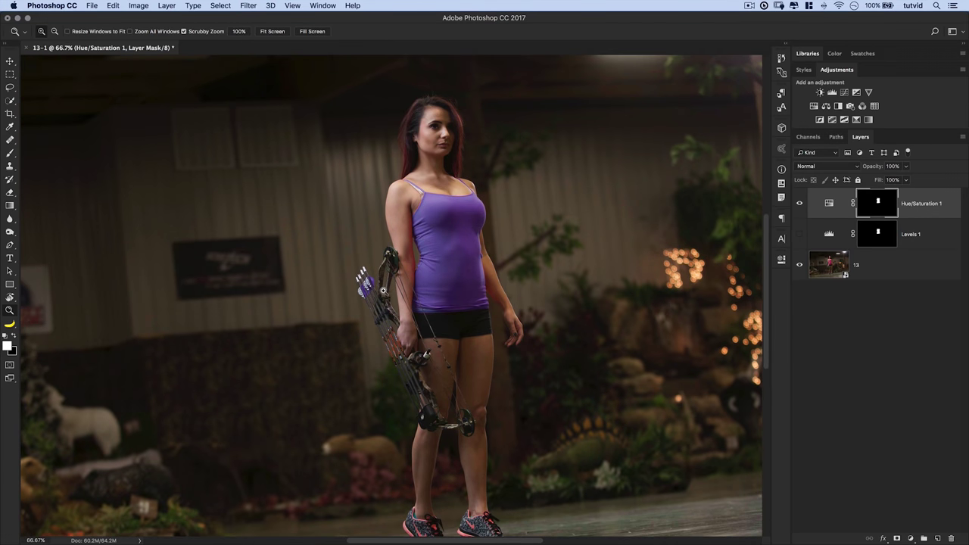
- Inspect the bow area, toggle Hue/Saturation 1 to compare, and leave it hidden
{"action": "left_click", "coordinate": [378, 287]}
{"action": "left_click", "coordinate": [379, 287]}
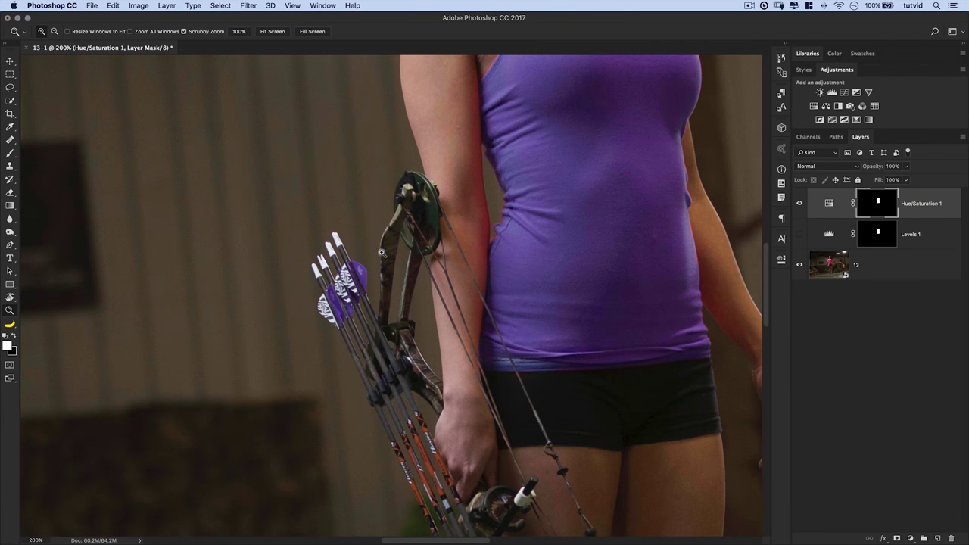
{"action": "left_click", "coordinate": [381, 252], "text": "alt"}
{"action": "left_click", "coordinate": [382, 252], "text": "alt"}
{"action": "scroll", "coordinate": [282, 297], "scroll_direction": "right", "scroll_amount": 2}
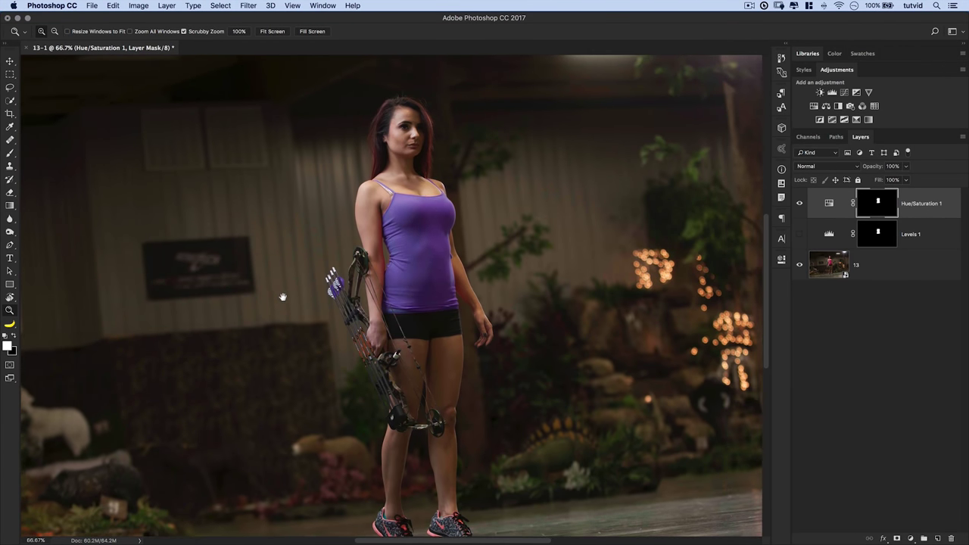
{"action": "scroll", "coordinate": [283, 297], "scroll_direction": "up", "scroll_amount": 2}
{"action": "left_click", "coordinate": [800, 204]}
{"action": "left_click", "coordinate": [800, 204]}
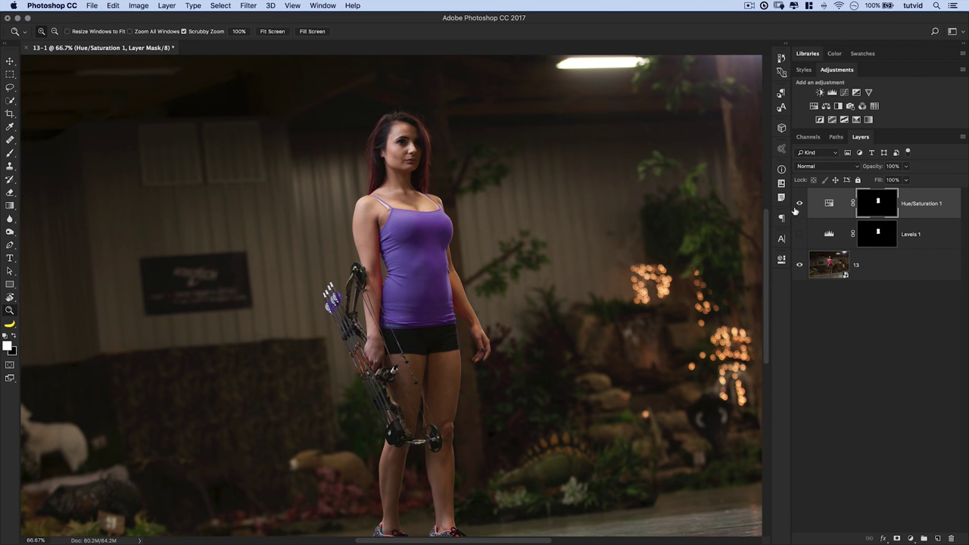
{"action": "left_click", "coordinate": [799, 204]}
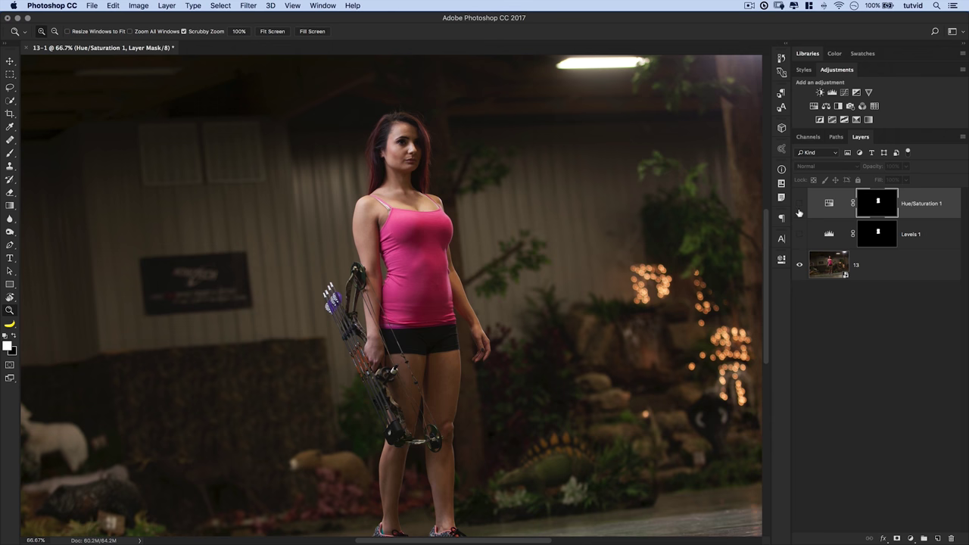
{"action": "left_click", "coordinate": [718, 150]}
{"action": "key", "text": "super+minus"}
{"action": "key", "text": "super+minus"}
{"action": "key", "text": "super+minus"}
{"action": "key", "text": "super+minus"}
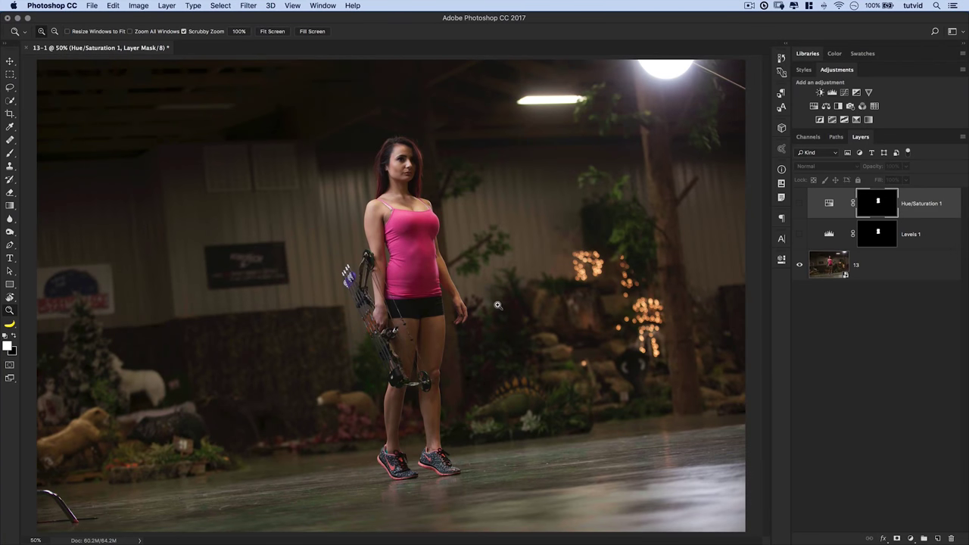
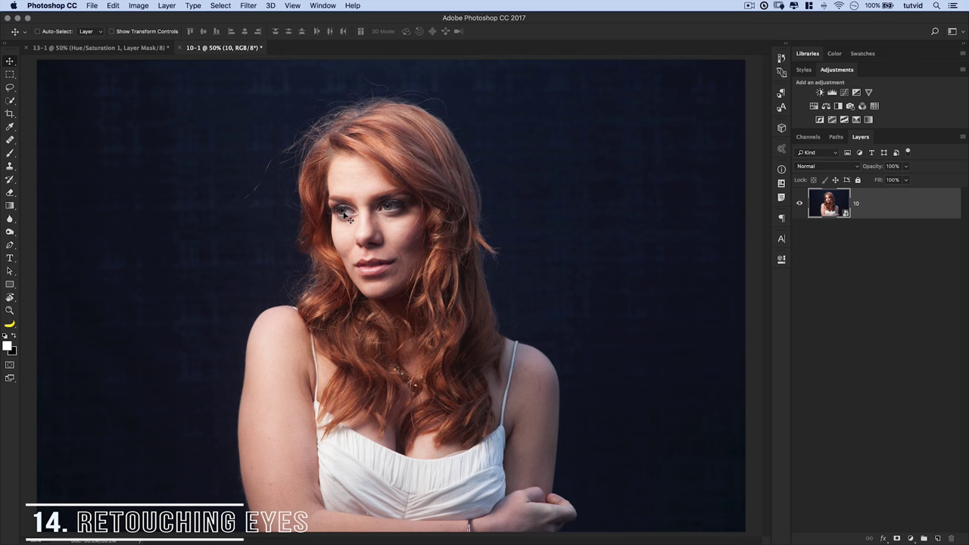
- Zoom the portrait to 200% around the eyes and pan the view up slightly
{"action": "key", "text": "z"}
{"action": "left_click_drag", "start_coordinate": [413, 244], "coordinate": [477, 247]}
{"action": "key", "text": "super+minus"}
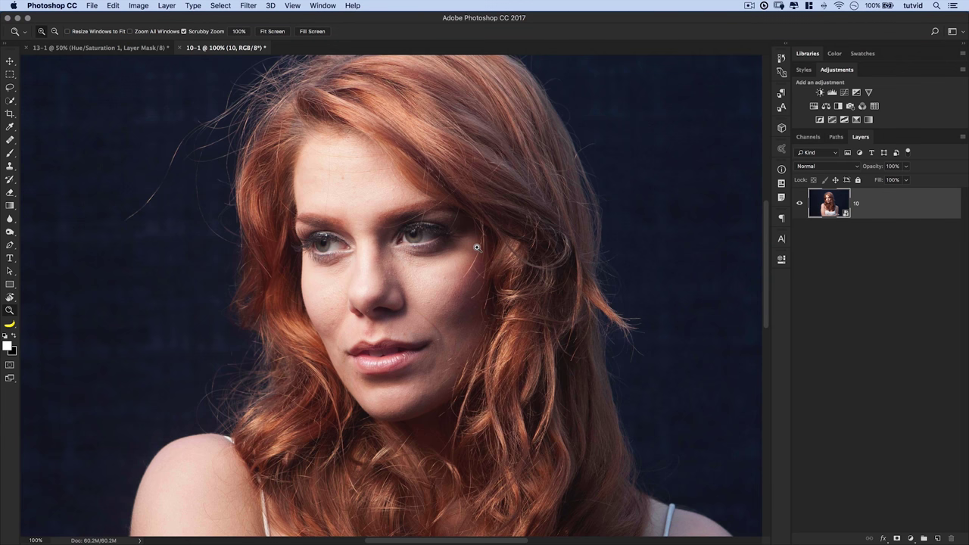
{"action": "left_click", "coordinate": [421, 236]}
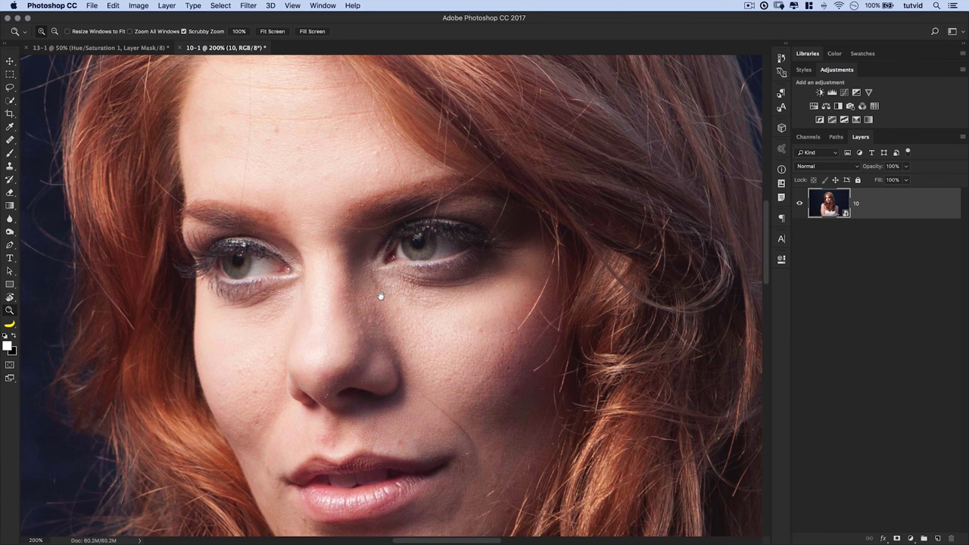
{"action": "left_click_drag", "start_coordinate": [381, 296], "coordinate": [383, 289]}
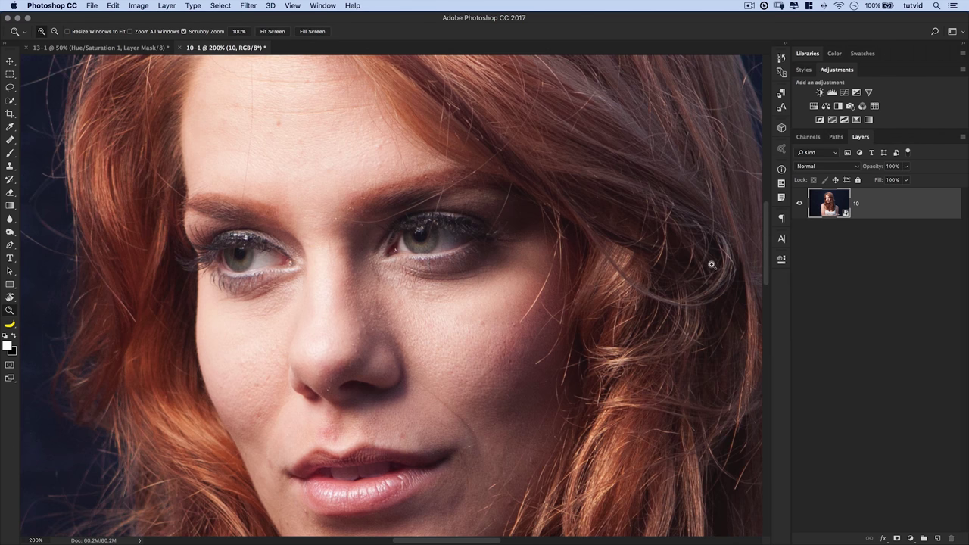
- Add two Curves adjustment layers and set the top one, Curves 2, to Color Dodge
{"action": "left_click", "coordinate": [844, 93]}
{"action": "left_click", "coordinate": [845, 93]}
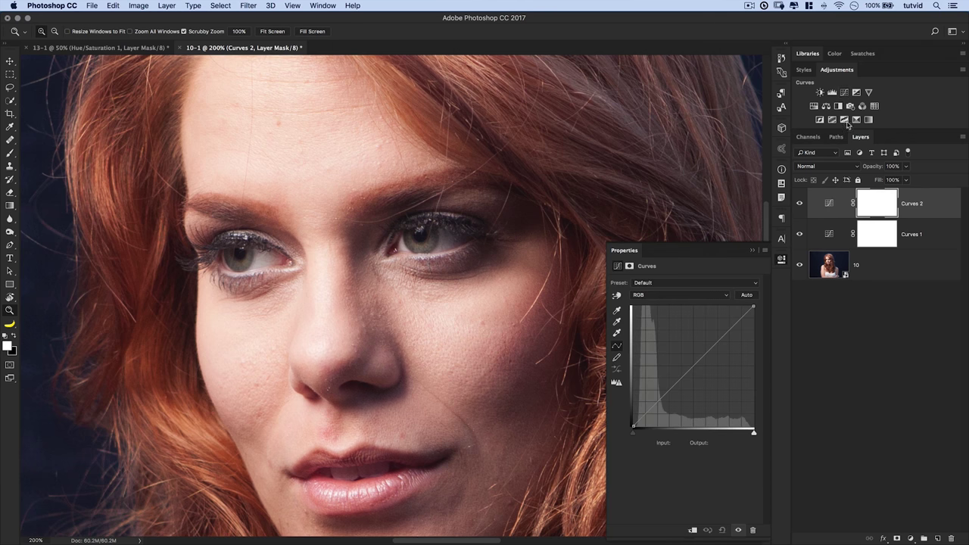
{"action": "left_click", "coordinate": [827, 168]}
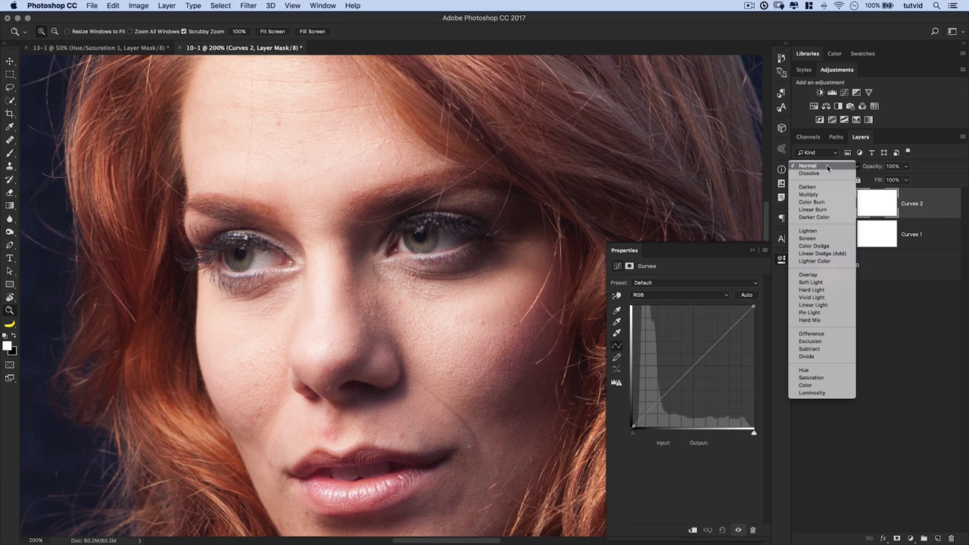
{"action": "left_click", "coordinate": [813, 247]}
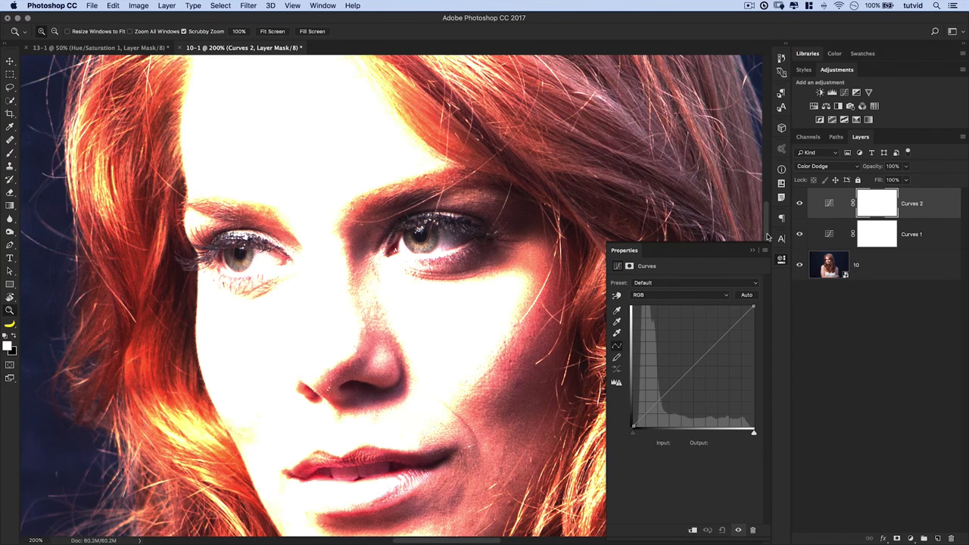
{"action": "left_click", "coordinate": [781, 257]}
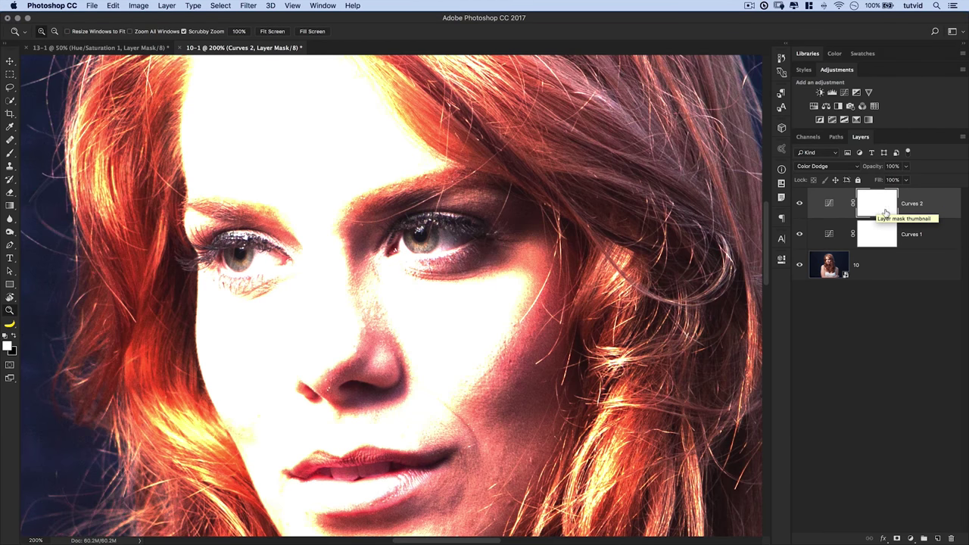
- Invert the Curves 2 mask to black
{"action": "left_click", "coordinate": [138, 6]}
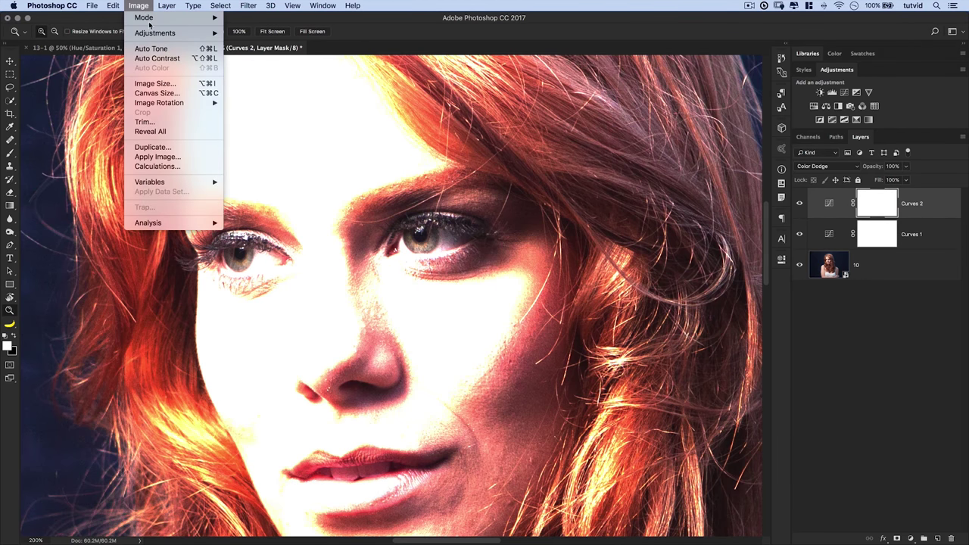
{"action": "mouse_move", "coordinate": [153, 35]}
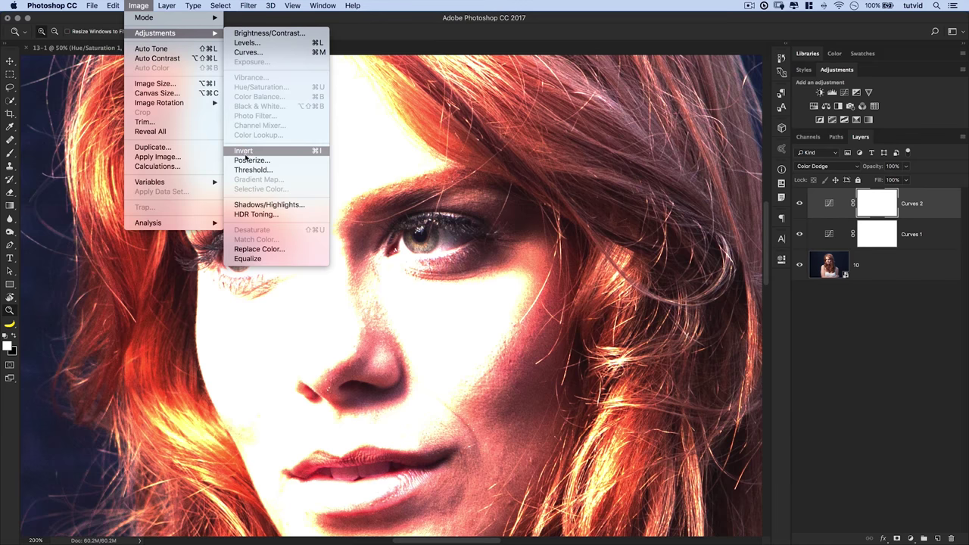
{"action": "left_click", "coordinate": [877, 213]}
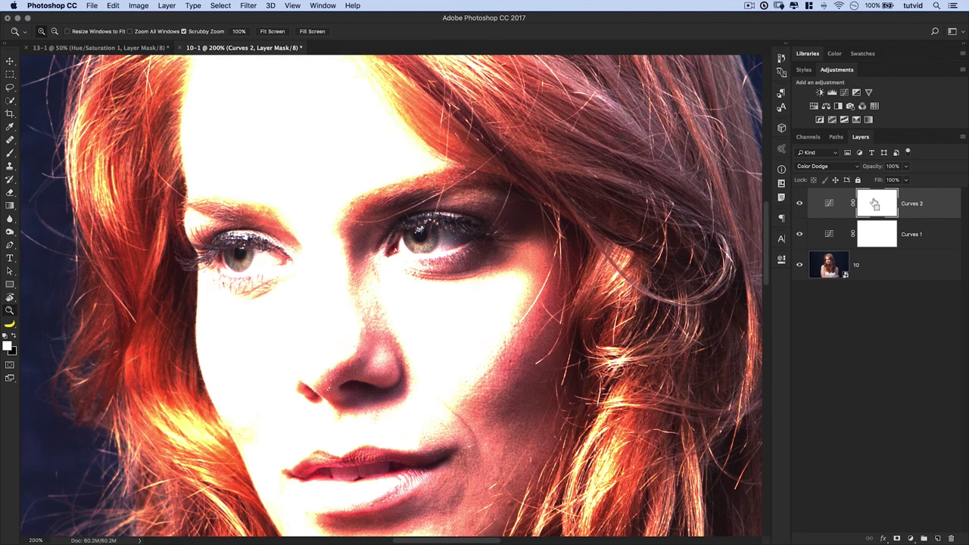
{"action": "key", "text": "super+i"}
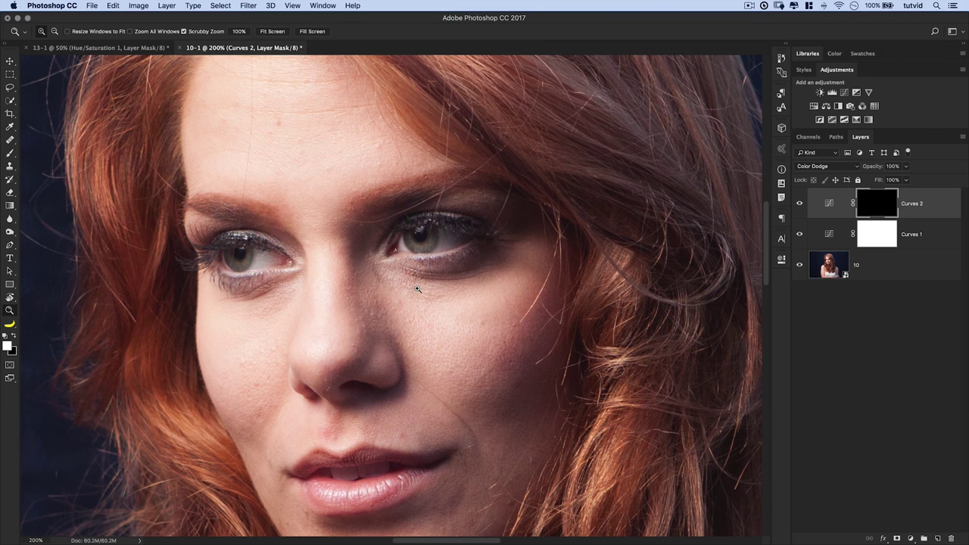
- Set Curves 1 to Color Burn and invert its mask to black
{"action": "left_click", "coordinate": [827, 231]}
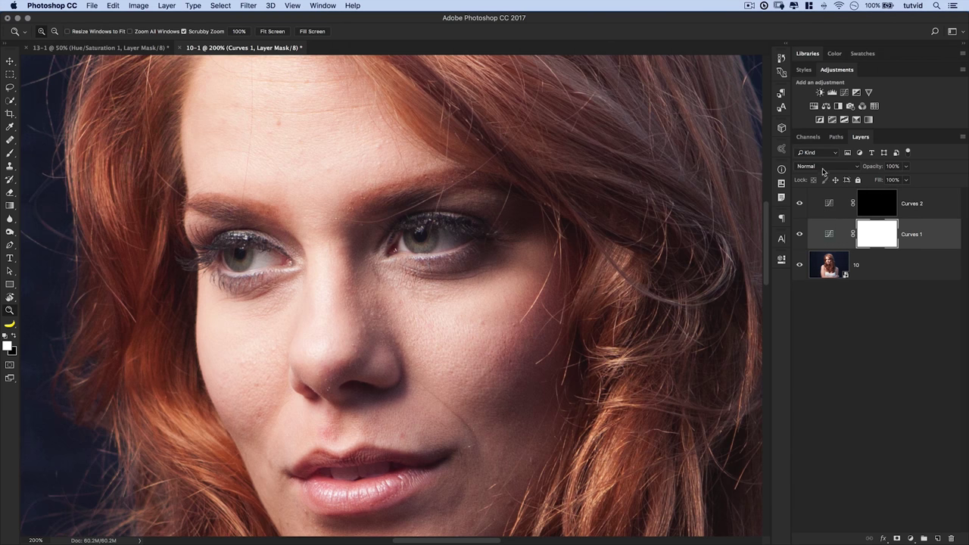
{"action": "left_click", "coordinate": [823, 168]}
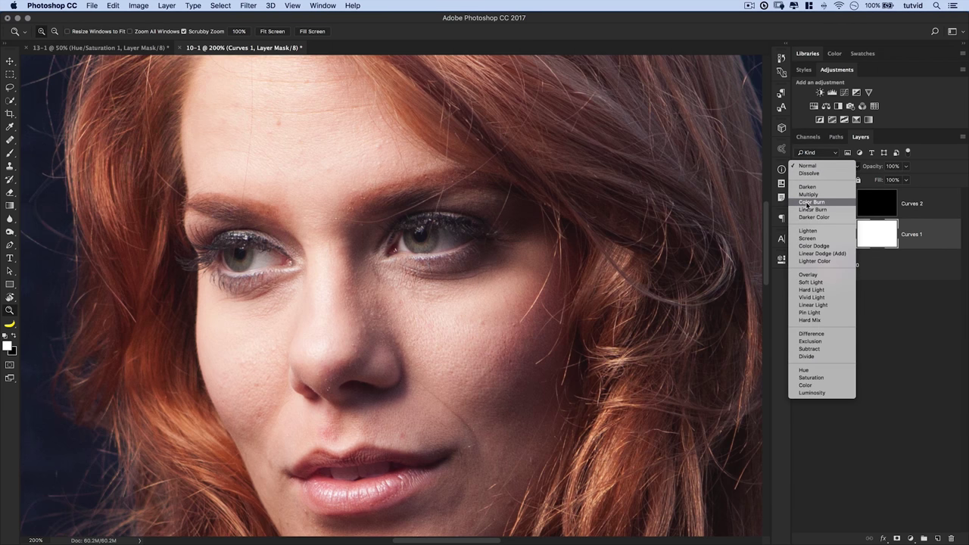
{"action": "left_click", "coordinate": [808, 202]}
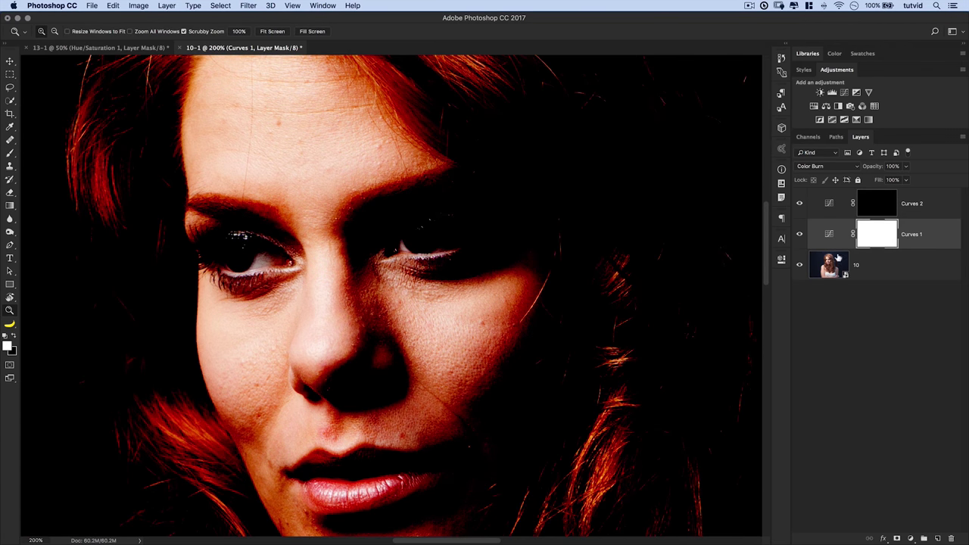
{"action": "key", "text": "super+i"}
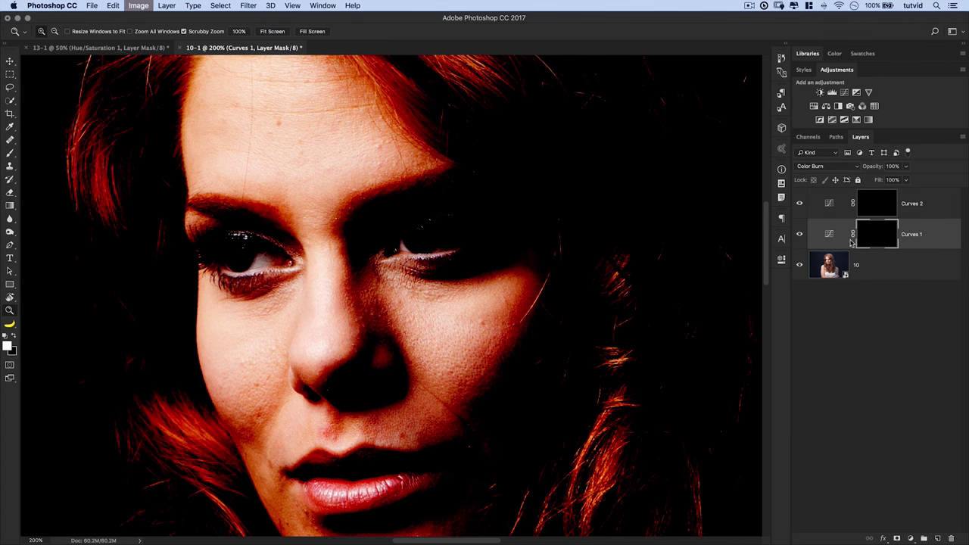
{"action": "left_click", "coordinate": [415, 267]}
{"action": "left_click", "coordinate": [415, 266]}
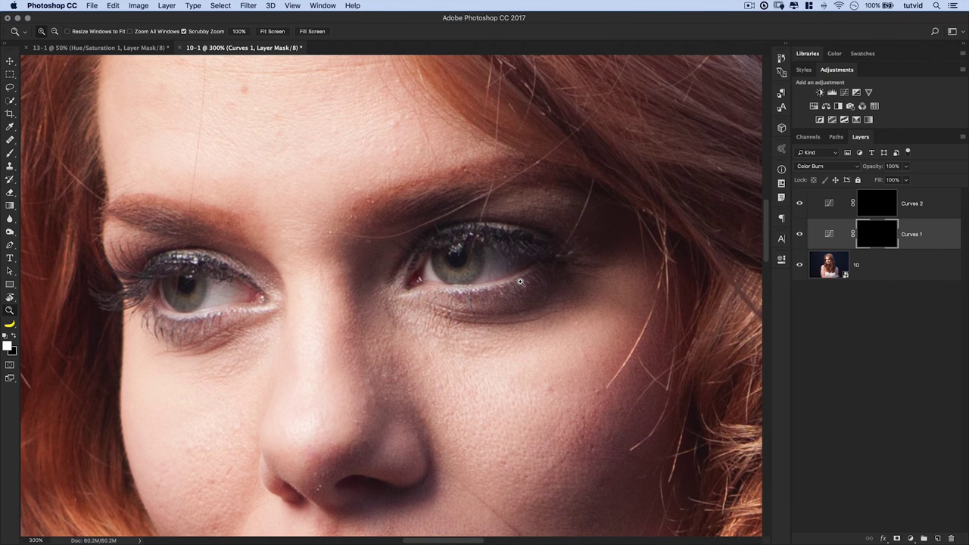
- Set up the Brush tool at 5 px size and 10% opacity
{"action": "left_click", "coordinate": [10, 153]}
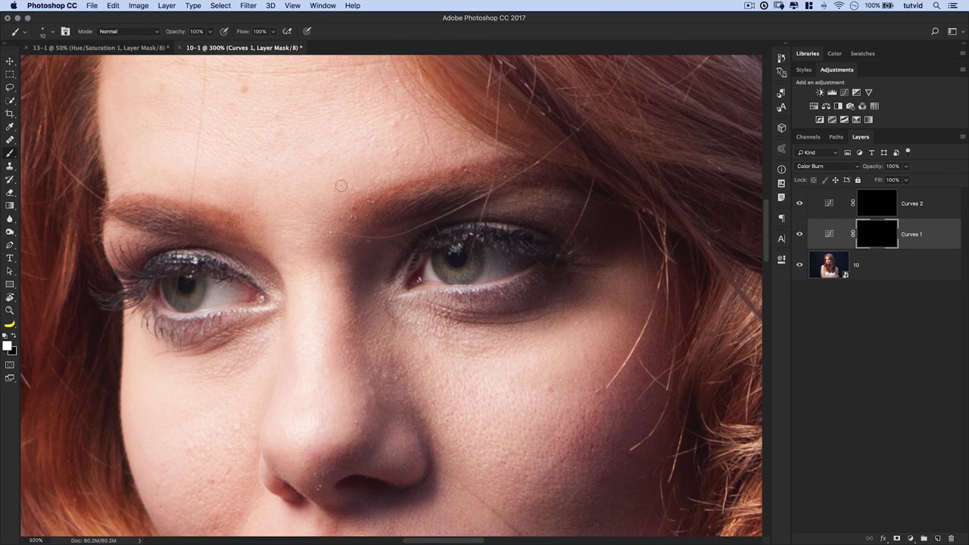
{"action": "right_click", "coordinate": [372, 173]}
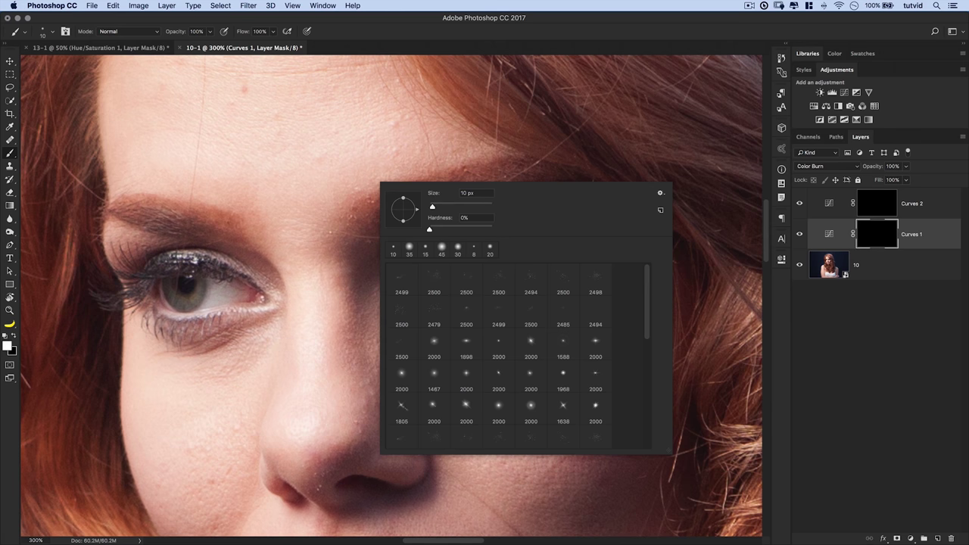
{"action": "left_click", "coordinate": [434, 198]}
{"action": "type", "text": "5"}
{"action": "key", "text": "Tab"}
{"action": "key", "text": "Return"}
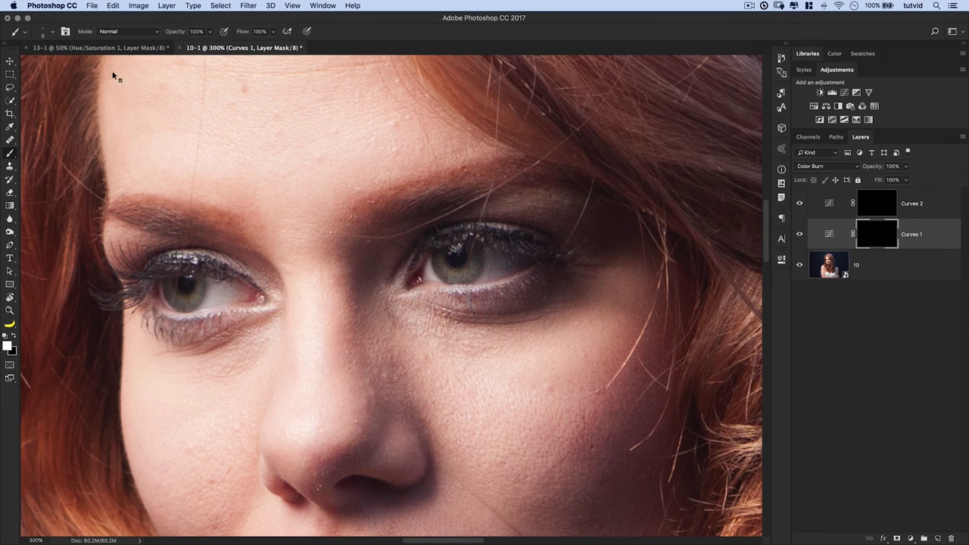
{"action": "key", "text": "1"}
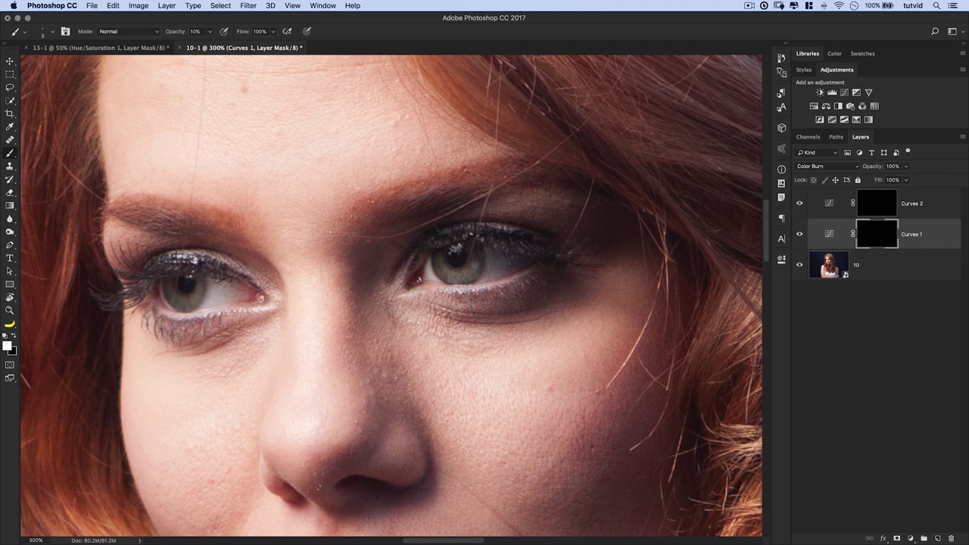
- Paint the Curves 1 burn over the right eye's pupil, resizing the brush between 10 and 15
{"action": "key", "text": "bracketright"}
{"action": "key", "text": "bracketright"}
{"action": "key", "text": "bracketright"}
{"action": "key", "text": "bracketright"}
{"action": "left_click_drag", "start_coordinate": [453, 258], "coordinate": [455, 258]}
{"action": "key", "text": "bracketright"}
{"action": "key", "text": "bracketright"}
{"action": "key", "text": "bracketright"}
{"action": "key", "text": "bracketright"}
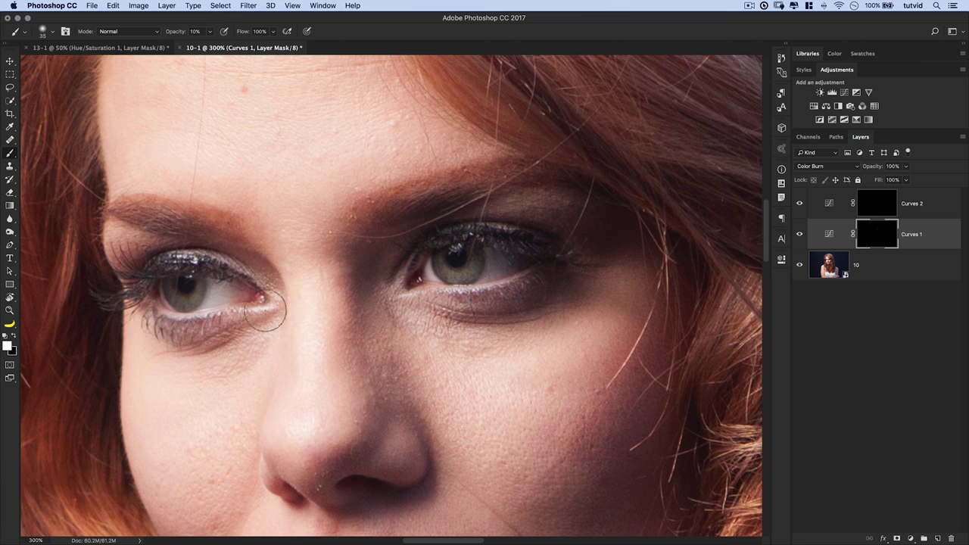
{"action": "key", "text": "bracketleft"}
{"action": "key", "text": "bracketleft"}
{"action": "key", "text": "bracketleft"}
{"action": "key", "text": "bracketleft"}
{"action": "key", "text": "bracketleft"}
{"action": "key", "text": "bracketleft"}
{"action": "key", "text": "bracketleft"}
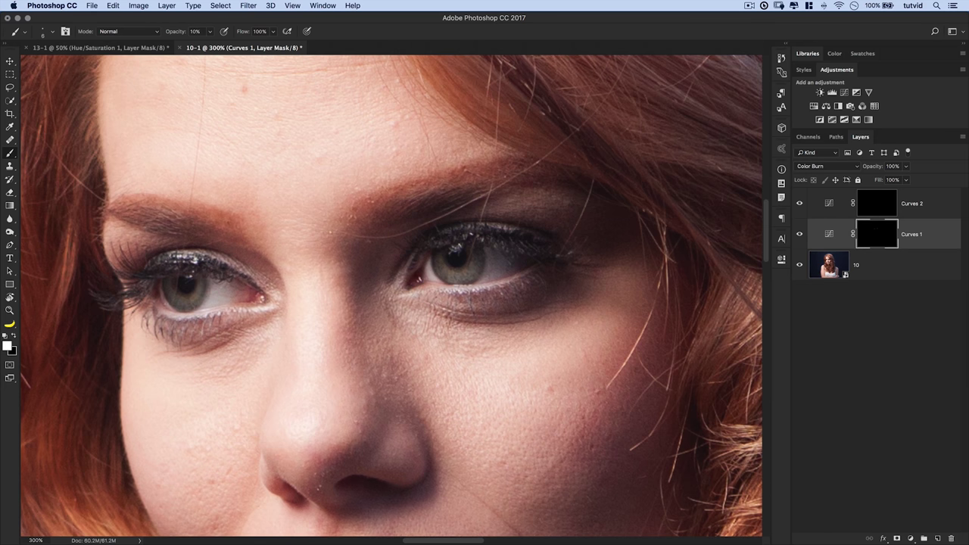
{"action": "key", "text": "bracketright"}
{"action": "key", "text": "bracketright"}
{"action": "key", "text": "bracketright"}
{"action": "key", "text": "bracketright"}
- Toggle Curves 1 to compare, then select Curves 2 with a size-10 brush for dodging the eyes
{"action": "left_click", "coordinate": [800, 235]}
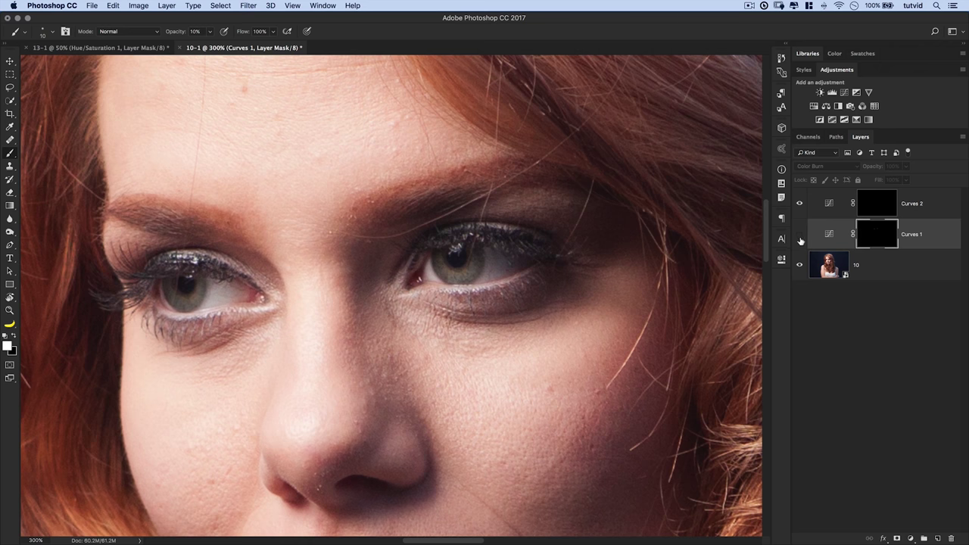
{"action": "left_click", "coordinate": [801, 235]}
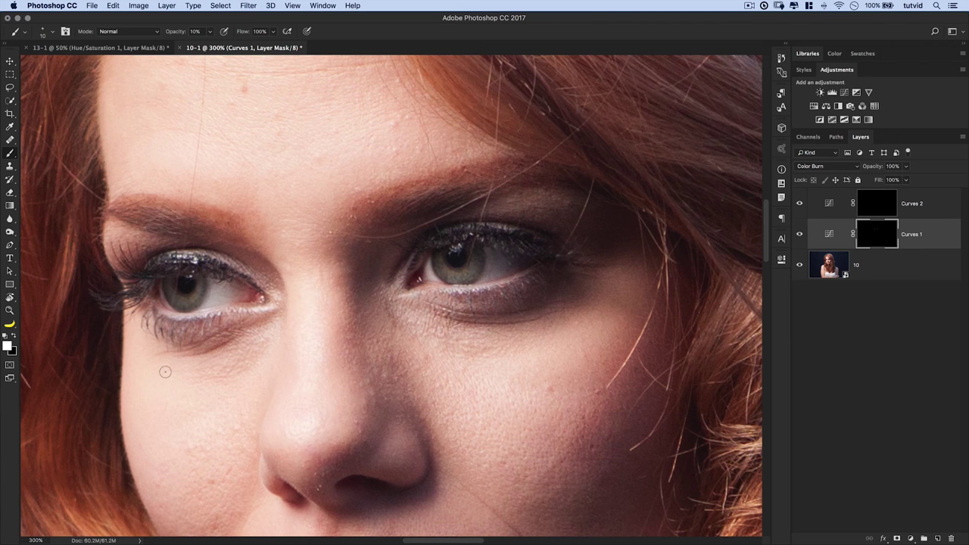
{"action": "left_click", "coordinate": [872, 204]}
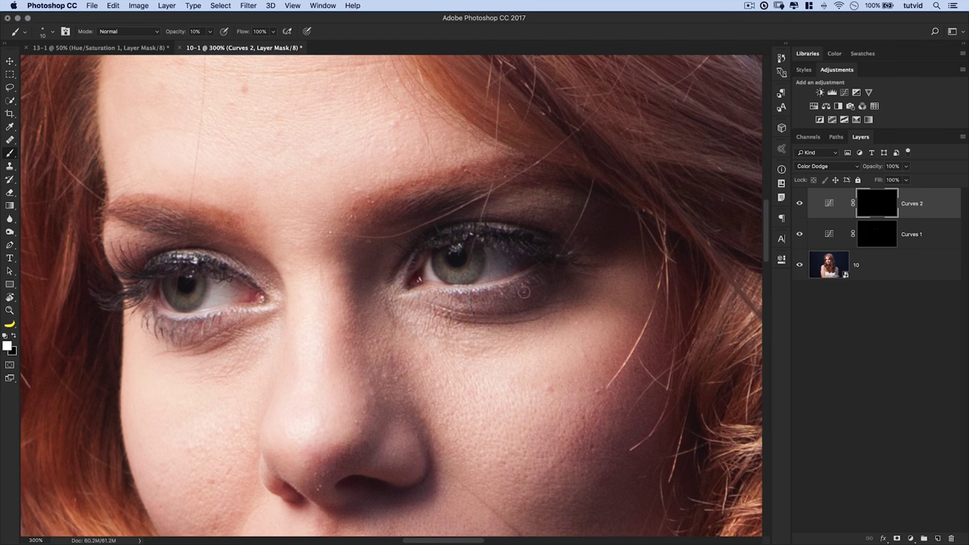
{"action": "key", "text": "]"}
{"action": "key", "text": "bracketleft"}
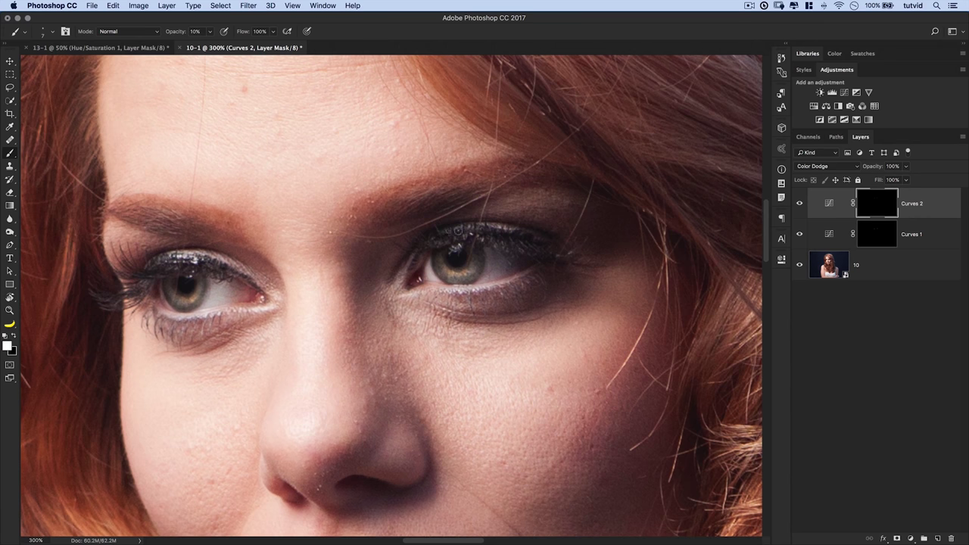
{"action": "left_click_drag", "start_coordinate": [426, 326], "coordinate": [453, 161]}
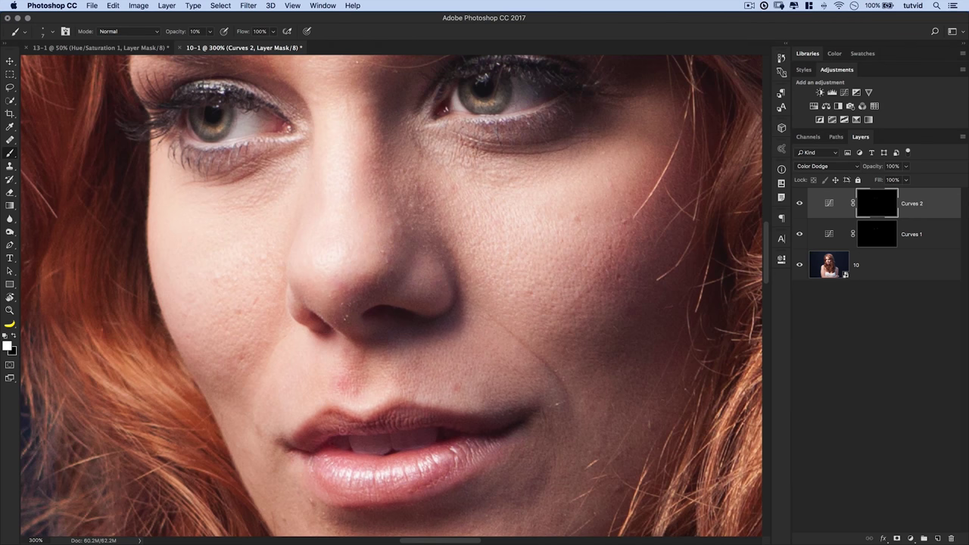
{"action": "mouse_move", "coordinate": [521, 248]}
{"action": "left_mouse_down"}
{"action": "mouse_move", "coordinate": [573, 346]}
{"action": "mouse_move", "coordinate": [536, 285]}
{"action": "mouse_move", "coordinate": [495, 258]}
{"action": "left_mouse_up"}
{"action": "key", "text": "super+minus"}
- Lower Curves 2 opacity to about 58% and toggle it to compare
{"action": "scroll", "coordinate": [538, 341], "scroll_direction": "up", "scroll_amount": 1}
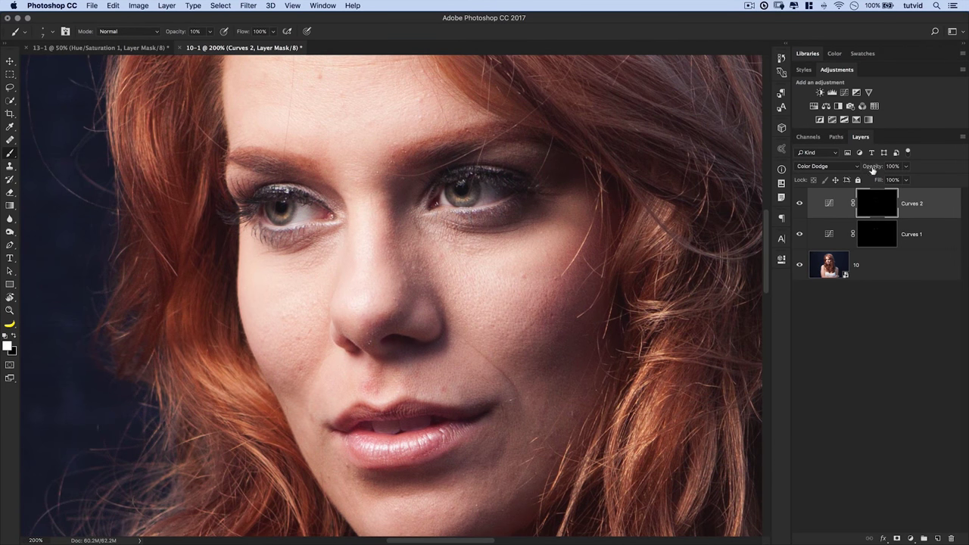
{"action": "left_click_drag", "start_coordinate": [874, 168], "coordinate": [860, 169]}
{"action": "left_click", "coordinate": [801, 204]}
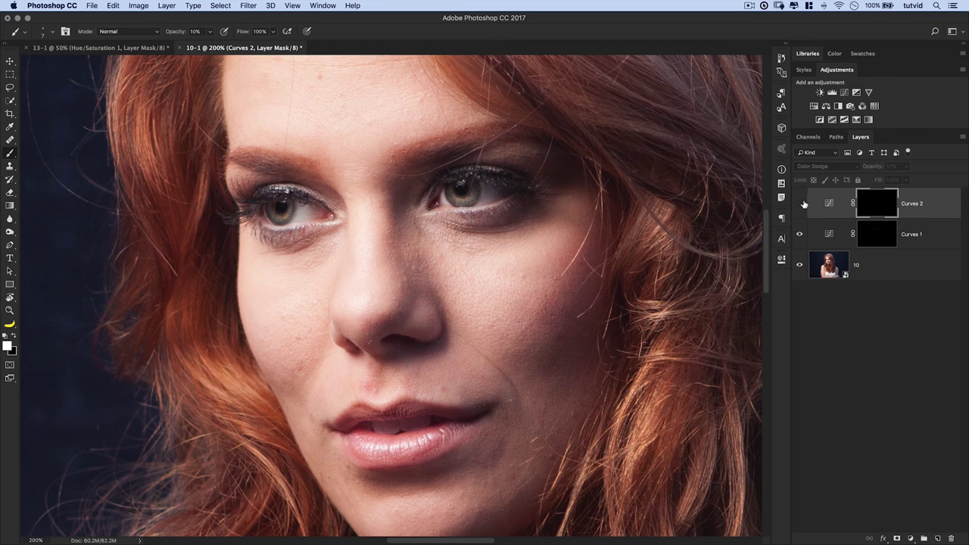
{"action": "double_click", "coordinate": [809, 201]}
{"action": "left_click", "coordinate": [868, 179]}
{"action": "left_click", "coordinate": [800, 204]}
- Lower Curves 1 opacity to 62% and toggle it to compare
{"action": "left_click", "coordinate": [832, 234]}
{"action": "left_click", "coordinate": [862, 170]}
{"action": "left_click_drag", "start_coordinate": [862, 169], "coordinate": [854, 172]}
{"action": "left_click", "coordinate": [800, 235]}
{"action": "left_click", "coordinate": [800, 235]}
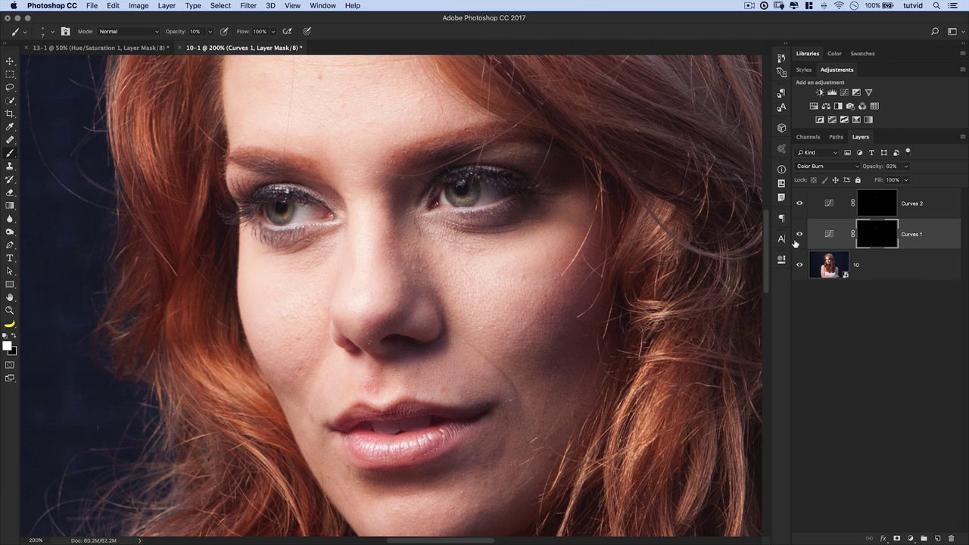
{"action": "key", "text": "super+minus"}
{"action": "key", "text": "super+minus"}
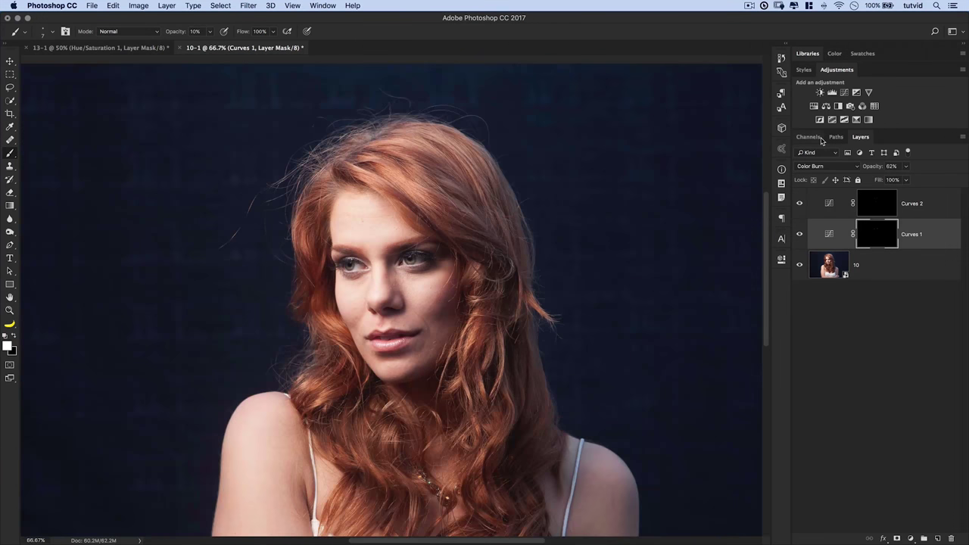
- Compare both Curves layers on and off, then duplicate them and undo the duplicates
{"action": "left_click", "coordinate": [801, 204]}
{"action": "left_click", "coordinate": [800, 235]}
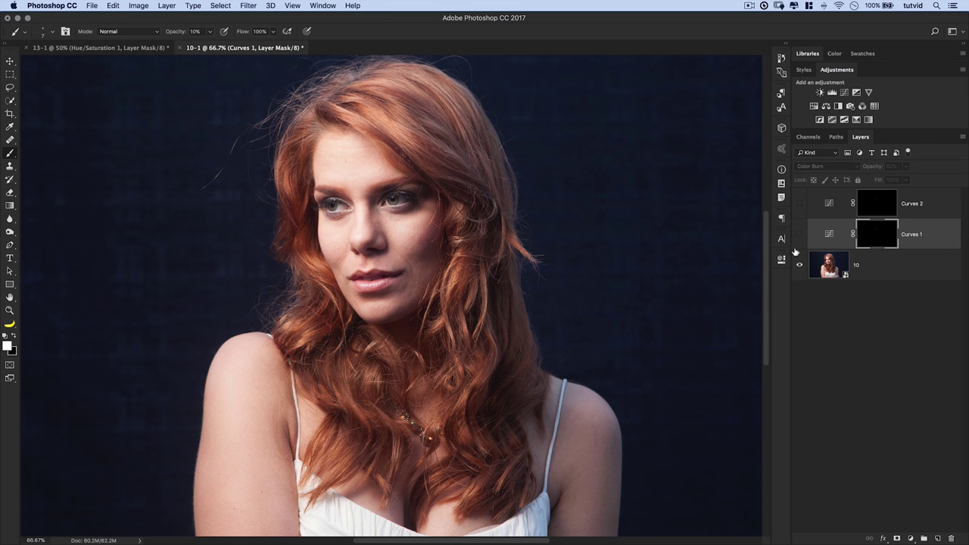
{"action": "left_click_drag", "start_coordinate": [796, 233], "coordinate": [794, 212]}
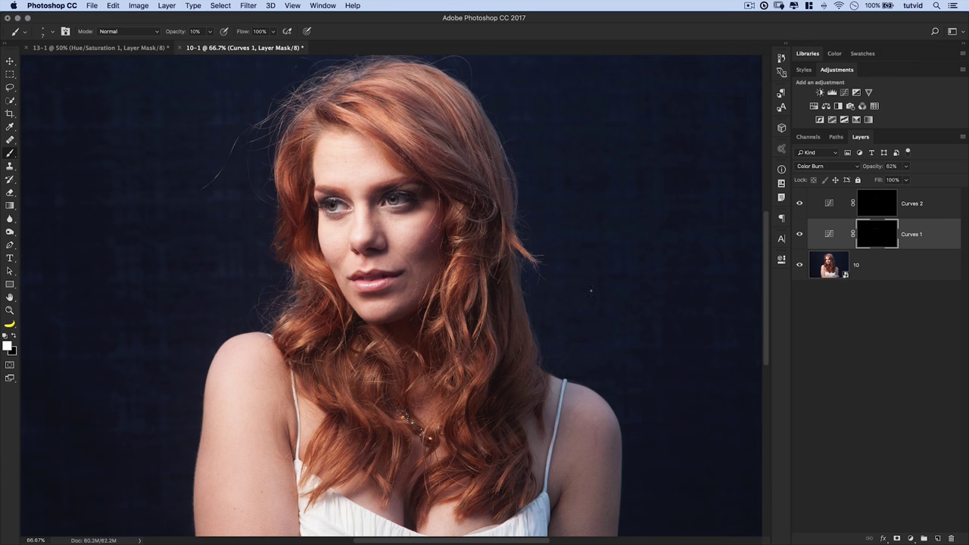
{"action": "left_click", "coordinate": [832, 215], "text": "shift"}
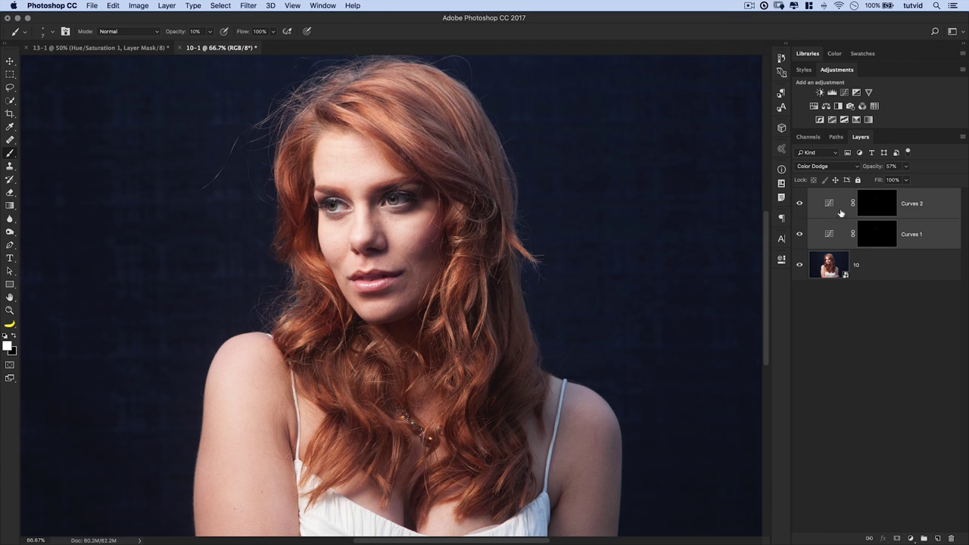
{"action": "key", "text": "super+j"}
{"action": "key", "text": "super+j"}
{"action": "key", "text": "super+j"}
{"action": "key", "text": "super+j"}
{"action": "key", "text": "super+j"}
{"action": "key", "text": "super+j"}
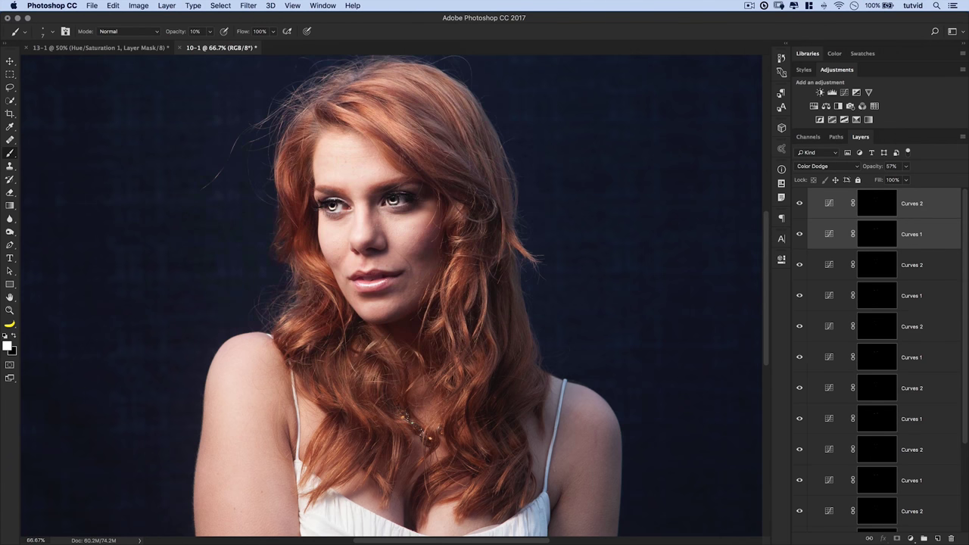
{"action": "key", "text": "alt+super+z"}
{"action": "key", "text": "alt+super+z"}
{"action": "key", "text": "alt+super+z"}
{"action": "key", "text": "alt+super+z"}
{"action": "key", "text": "alt+super+z"}
{"action": "key", "text": "alt+super+z"}
{"action": "key", "text": "alt+super+z"}
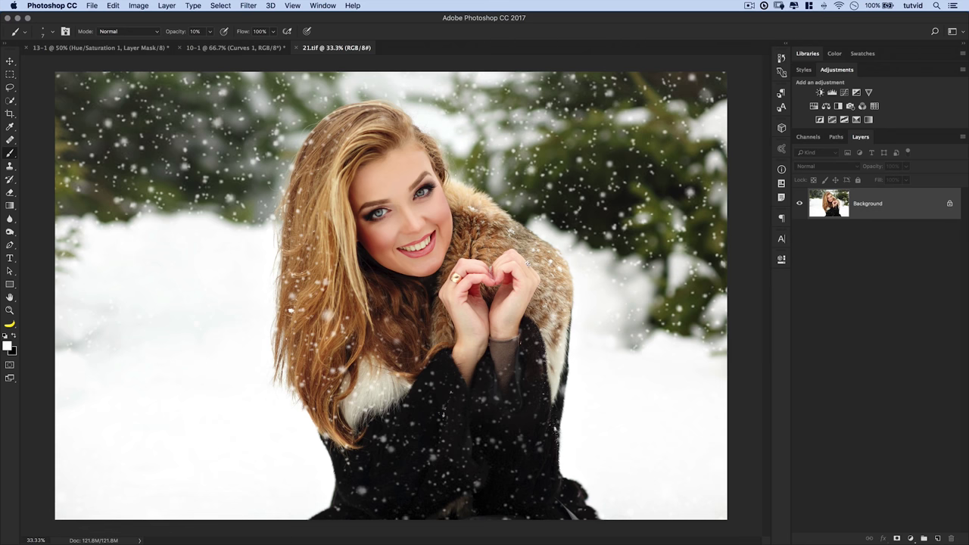
- Zoom the snowy portrait in on the mouth and add a Vibrance adjustment layer
{"action": "key", "text": "z"}
{"action": "left_click", "coordinate": [420, 243]}
{"action": "left_click", "coordinate": [420, 242]}
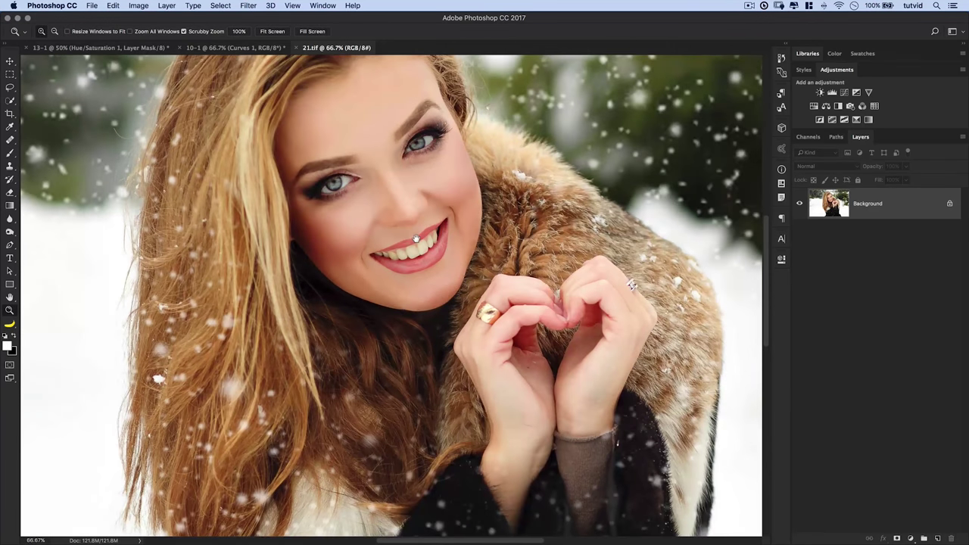
{"action": "left_click", "coordinate": [416, 256]}
{"action": "scroll", "coordinate": [415, 256], "scroll_direction": "up", "scroll_amount": 5}
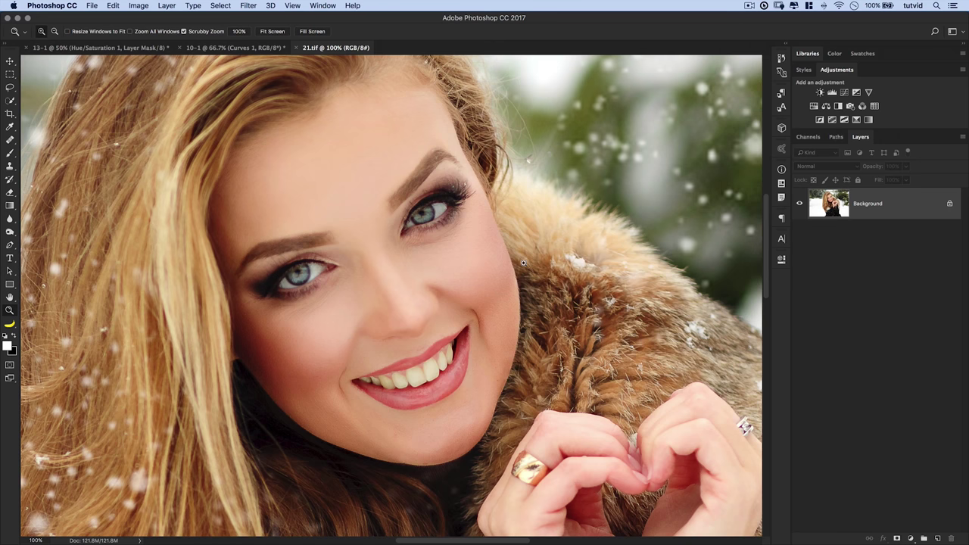
{"action": "left_click", "coordinate": [869, 92]}
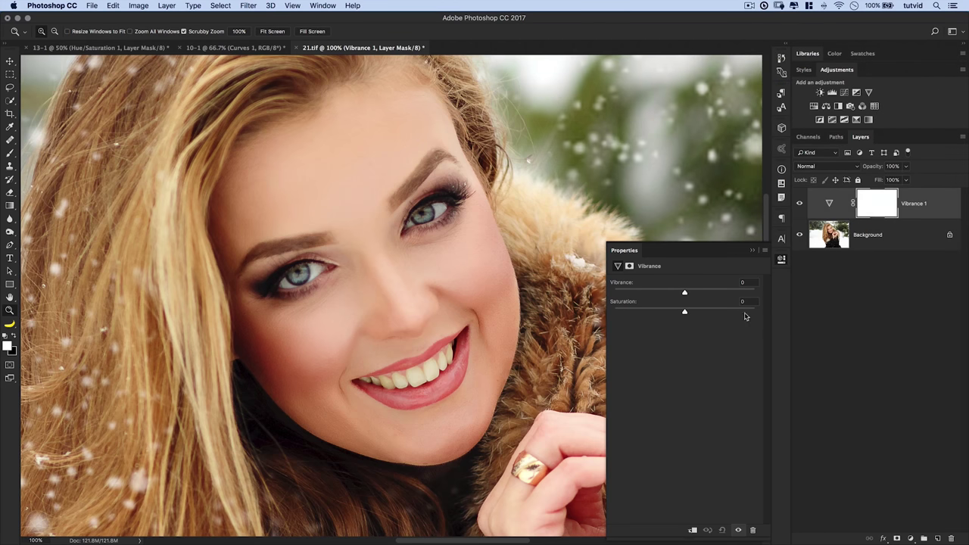
- Drag Vibrance negative to desaturate and invert its mask to black
{"action": "left_click_drag", "start_coordinate": [684, 293], "coordinate": [645, 293]}
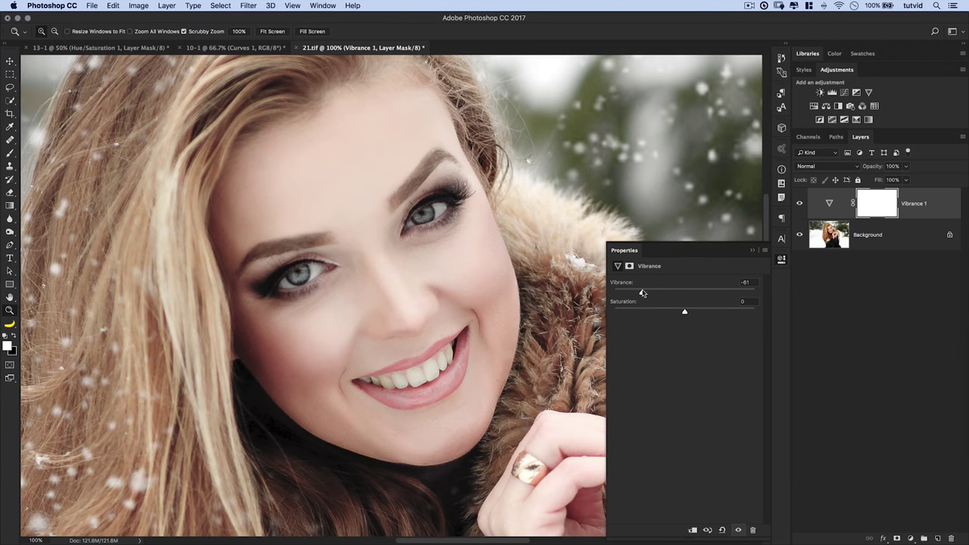
{"action": "left_click", "coordinate": [782, 261]}
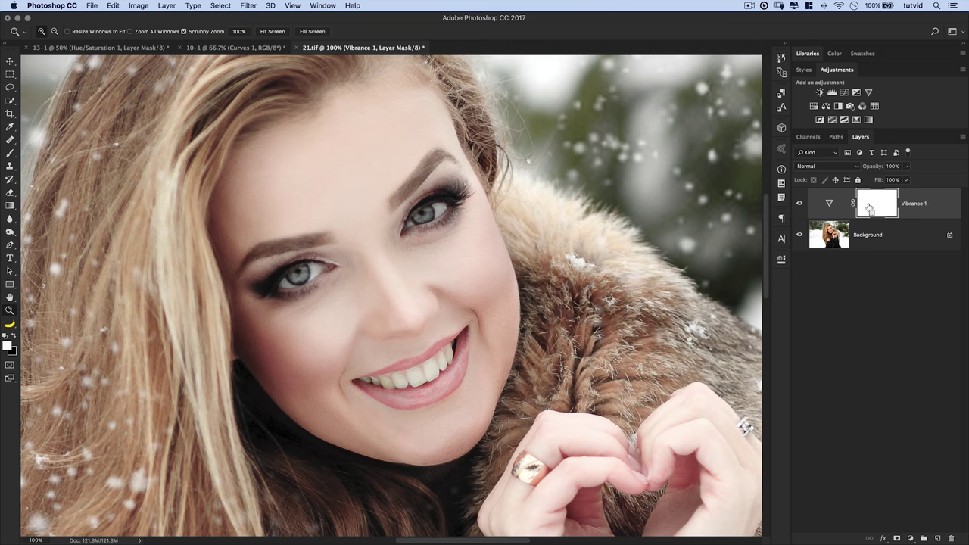
{"action": "key", "text": "super+i"}
{"action": "key", "text": "super+equal"}
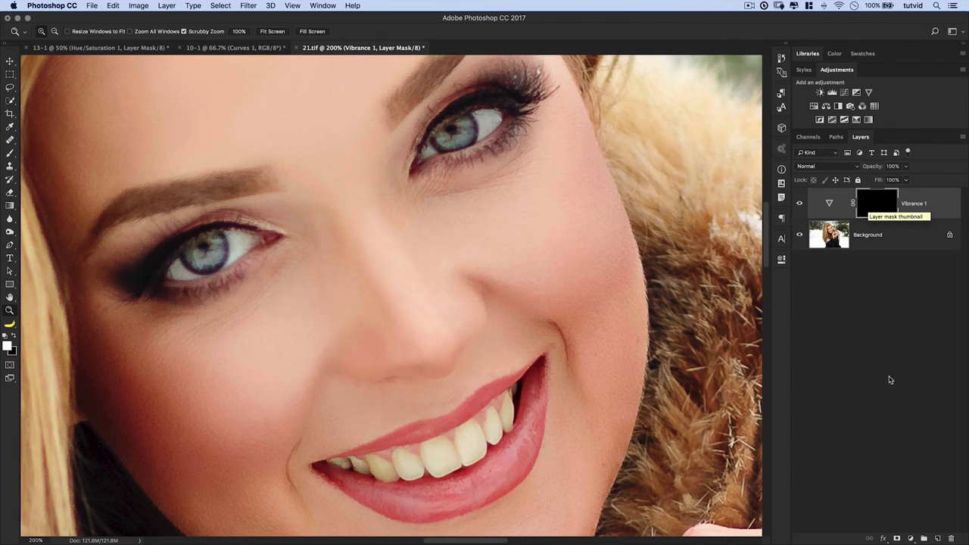
{"action": "scroll", "coordinate": [508, 264], "scroll_direction": "down", "scroll_amount": 3}
- Paint the desaturation onto the teeth with a 17 px, 40% opacity brush, then compare
{"action": "left_click", "coordinate": [9, 154]}
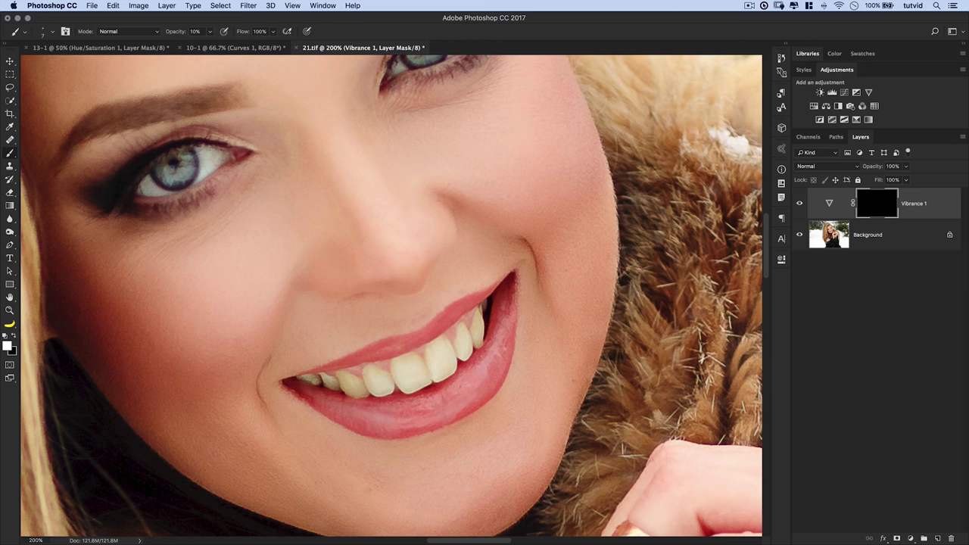
{"action": "right_click", "coordinate": [329, 218]}
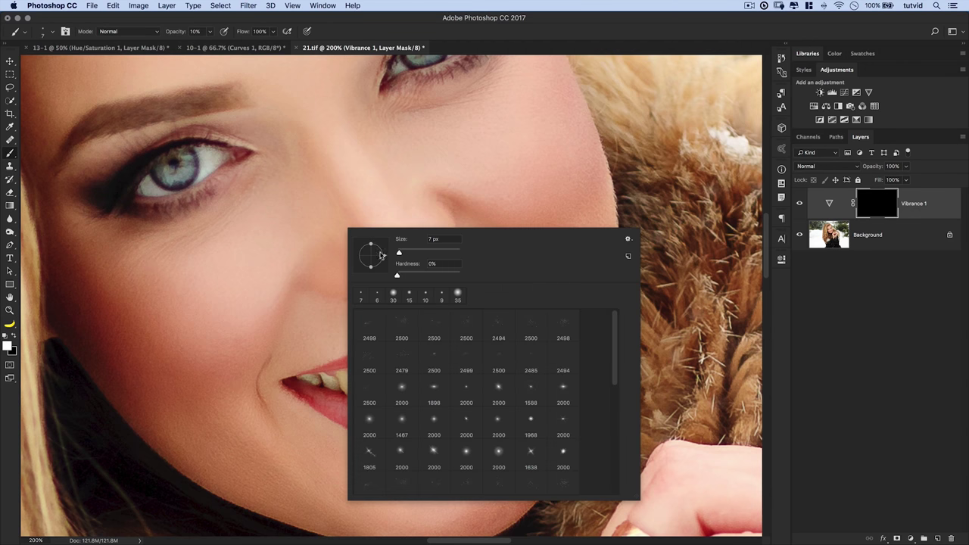
{"action": "left_click_drag", "start_coordinate": [400, 253], "coordinate": [402, 253]}
{"action": "key", "text": "Return"}
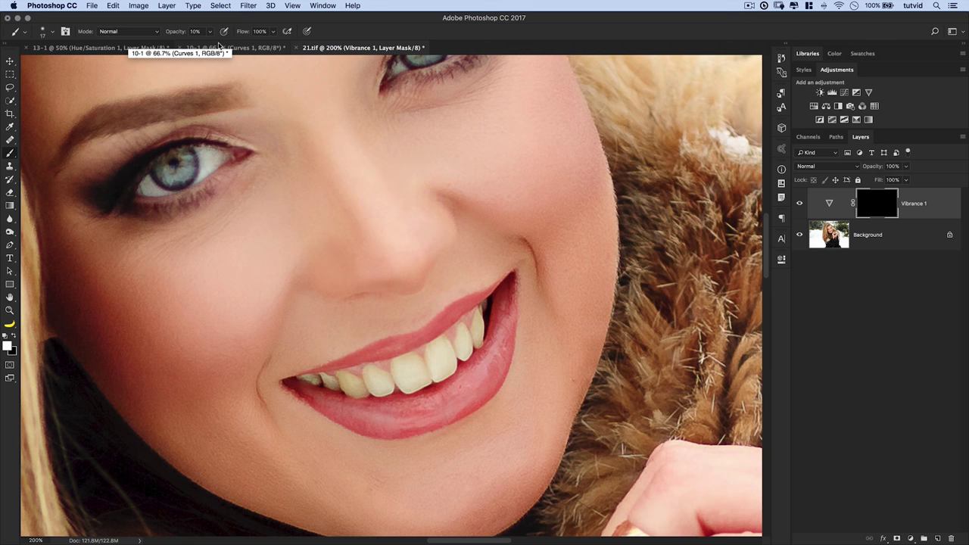
{"action": "key", "text": "4"}
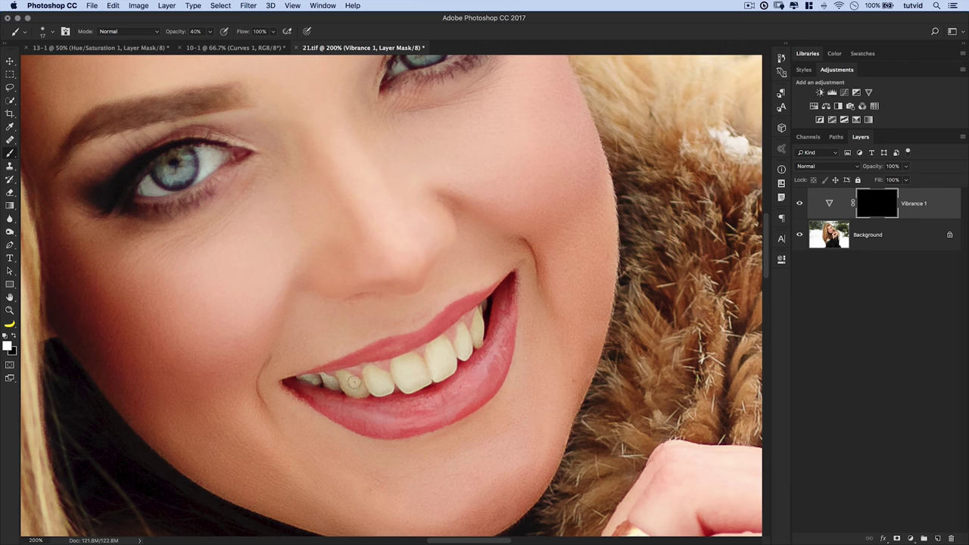
{"action": "mouse_move", "coordinate": [358, 388]}
{"action": "left_mouse_down"}
{"action": "mouse_move", "coordinate": [368, 371]}
{"action": "mouse_move", "coordinate": [386, 389]}
{"action": "mouse_move", "coordinate": [408, 363]}
{"action": "mouse_move", "coordinate": [425, 374]}
{"action": "mouse_move", "coordinate": [415, 378]}
{"action": "mouse_move", "coordinate": [435, 371]}
{"action": "mouse_move", "coordinate": [441, 352]}
{"action": "mouse_move", "coordinate": [446, 362]}
{"action": "mouse_move", "coordinate": [463, 352]}
{"action": "mouse_move", "coordinate": [463, 331]}
{"action": "mouse_move", "coordinate": [478, 344]}
{"action": "left_mouse_up"}
{"action": "left_click", "coordinate": [799, 203]}
{"action": "left_click", "coordinate": [800, 202]}
{"action": "scroll", "coordinate": [486, 286], "scroll_direction": "down", "scroll_amount": 4}
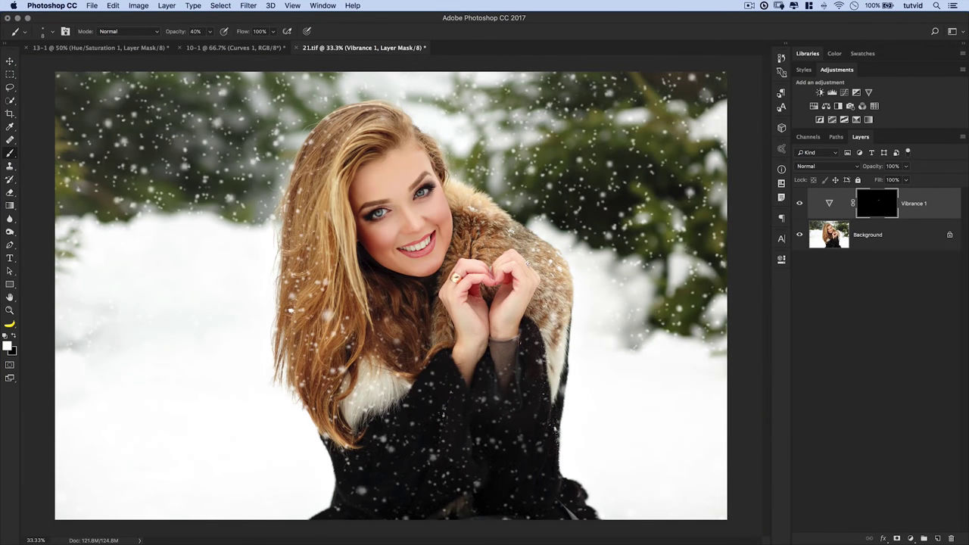
- Toggle Vibrance 1 on and off repeatedly to compare the teeth correction
{"action": "left_click", "coordinate": [798, 206]}
{"action": "left_click", "coordinate": [798, 205]}
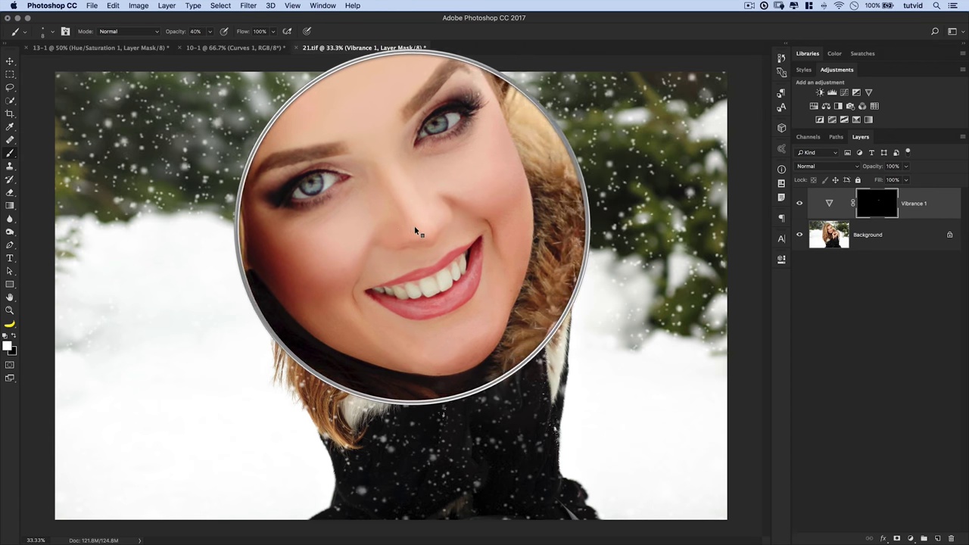
{"action": "scroll", "coordinate": [439, 218], "scroll_direction": "up", "scroll_amount": 3}
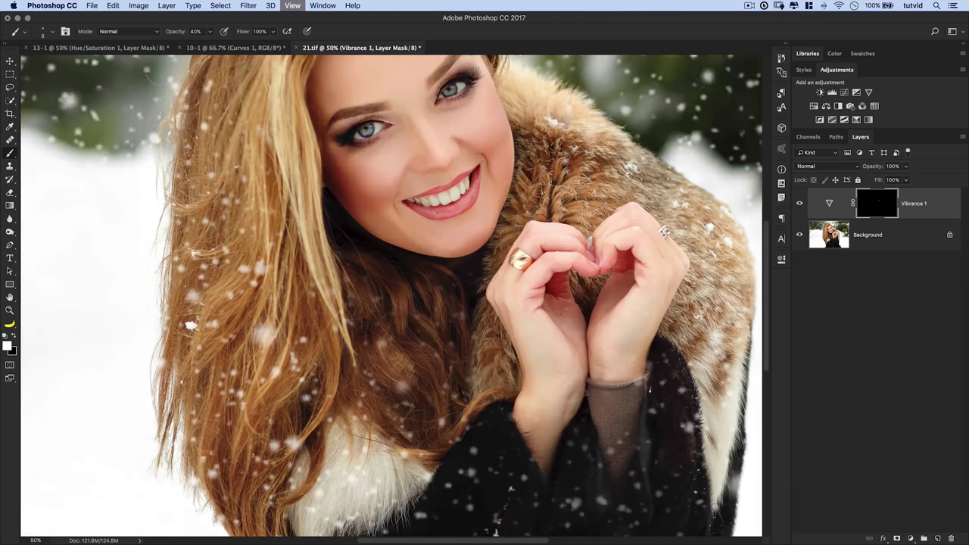
{"action": "scroll", "coordinate": [440, 218], "scroll_direction": "down", "scroll_amount": 1}
{"action": "left_click", "coordinate": [803, 203]}
{"action": "left_click", "coordinate": [802, 203]}
{"action": "left_click", "coordinate": [804, 203]}
{"action": "left_click", "coordinate": [803, 203]}
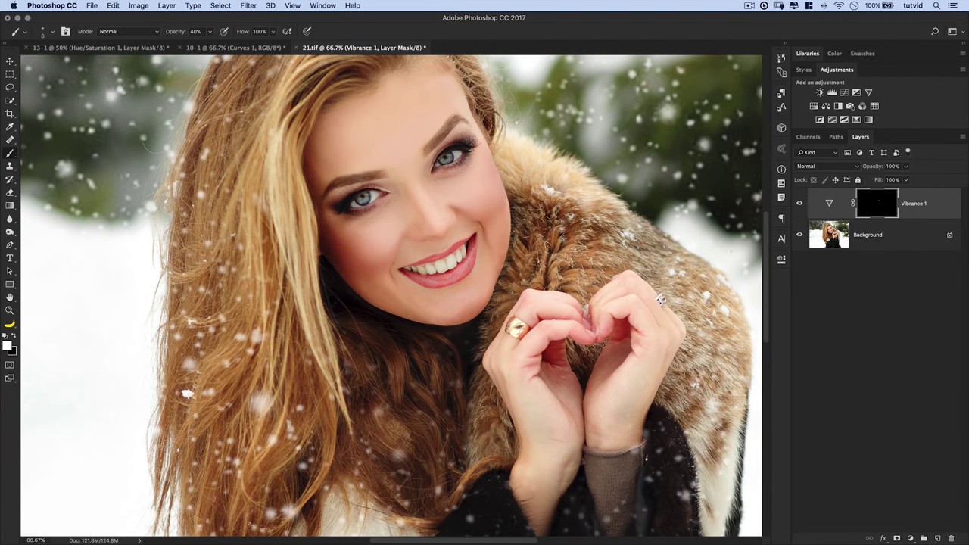
- Zoom in on the left eye, zoom back out to the face, and recheck Vibrance 1
{"action": "key", "text": "z"}
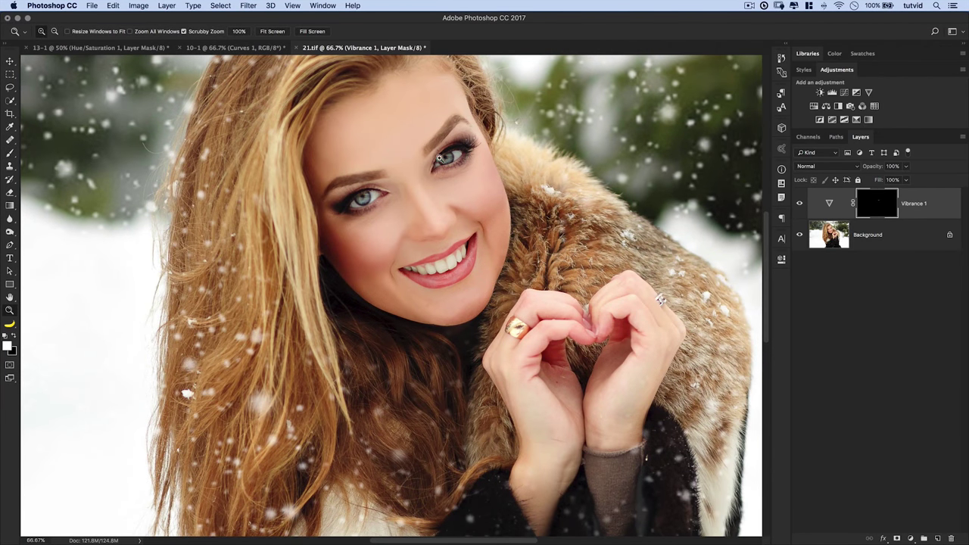
{"action": "left_click", "coordinate": [439, 160]}
{"action": "left_click", "coordinate": [439, 163]}
{"action": "left_click", "coordinate": [438, 164]}
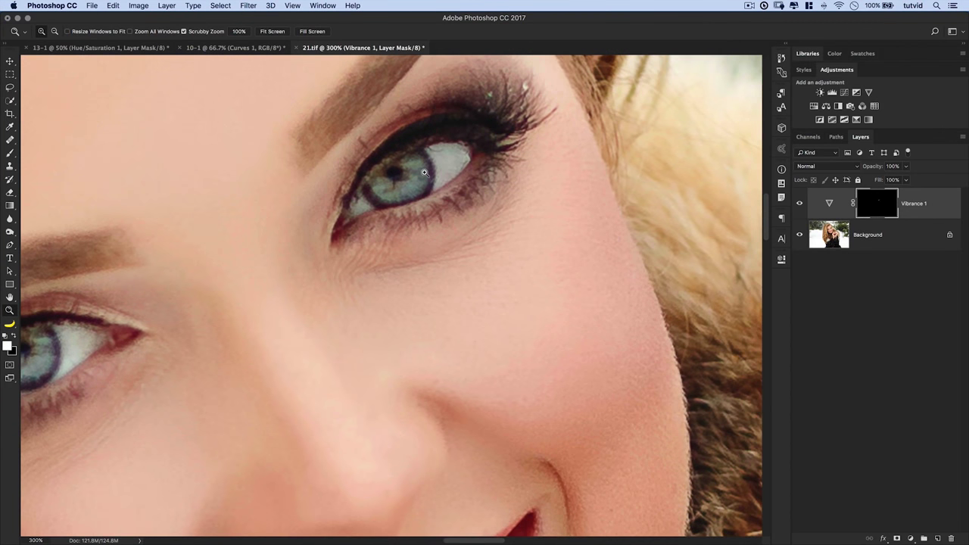
{"action": "key", "text": "super+minus"}
{"action": "key", "text": "super+minus"}
{"action": "key", "text": "super+minus"}
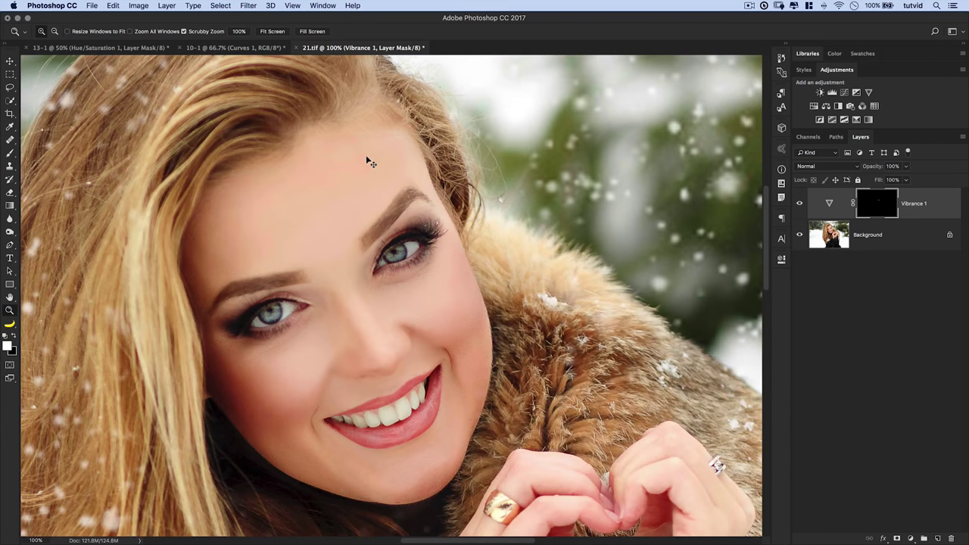
{"action": "key", "text": "super+minus"}
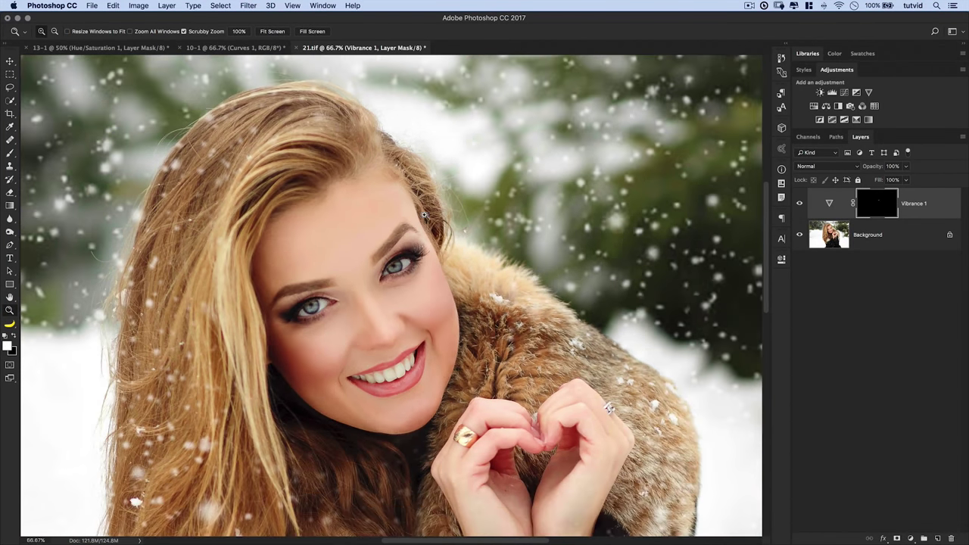
{"action": "scroll", "coordinate": [425, 212], "scroll_direction": "down", "scroll_amount": 3}
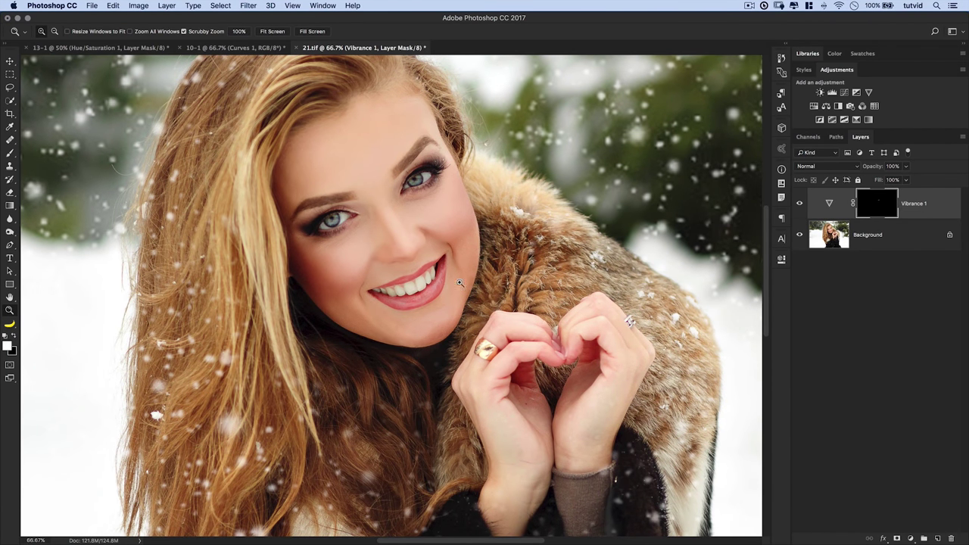
{"action": "left_click", "coordinate": [10, 154]}
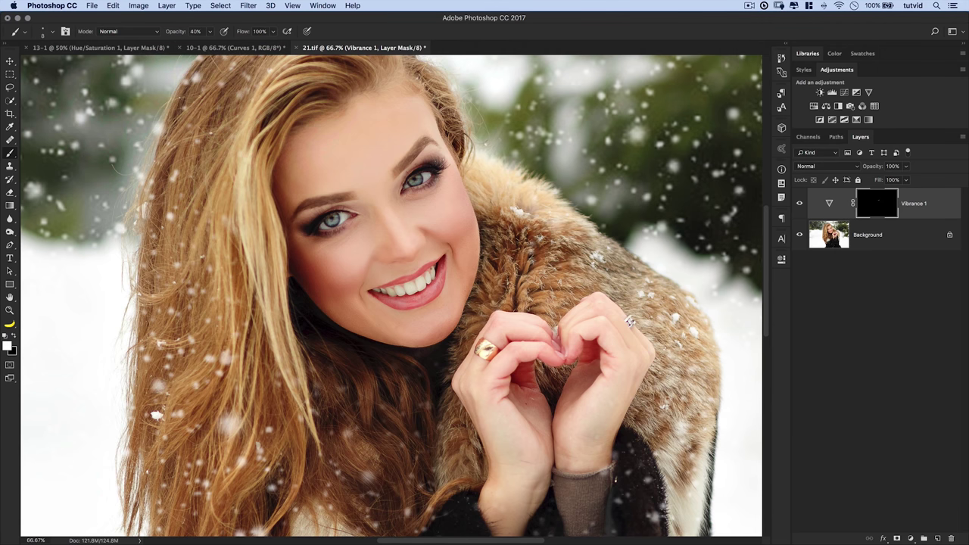
{"action": "left_click", "coordinate": [799, 203]}
{"action": "left_click", "coordinate": [799, 204]}
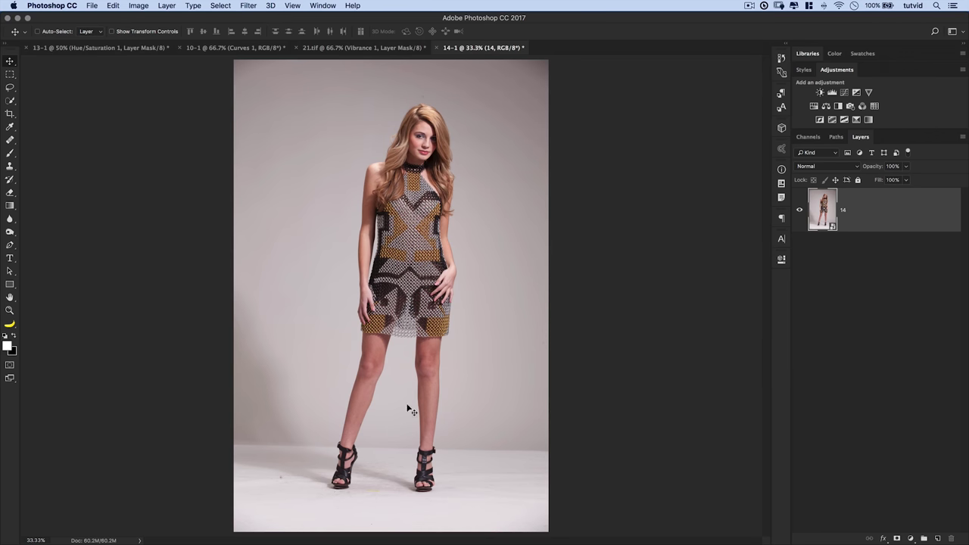
- Magnify the 14-1 photo on the model's face, recentre it, and open Quick Mask Options
{"action": "key", "text": "z"}
{"action": "left_click", "coordinate": [424, 223]}
{"action": "left_click", "coordinate": [424, 224]}
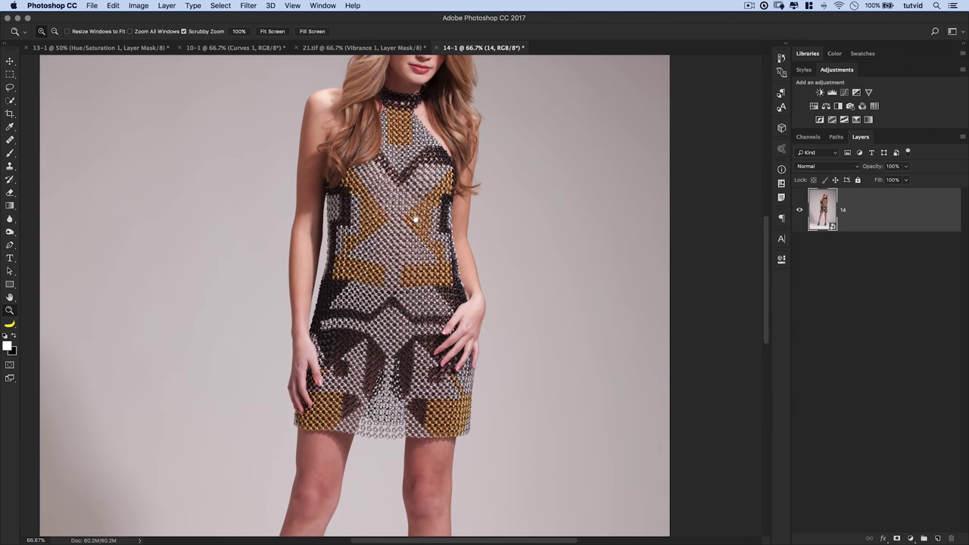
{"action": "left_click", "coordinate": [400, 309]}
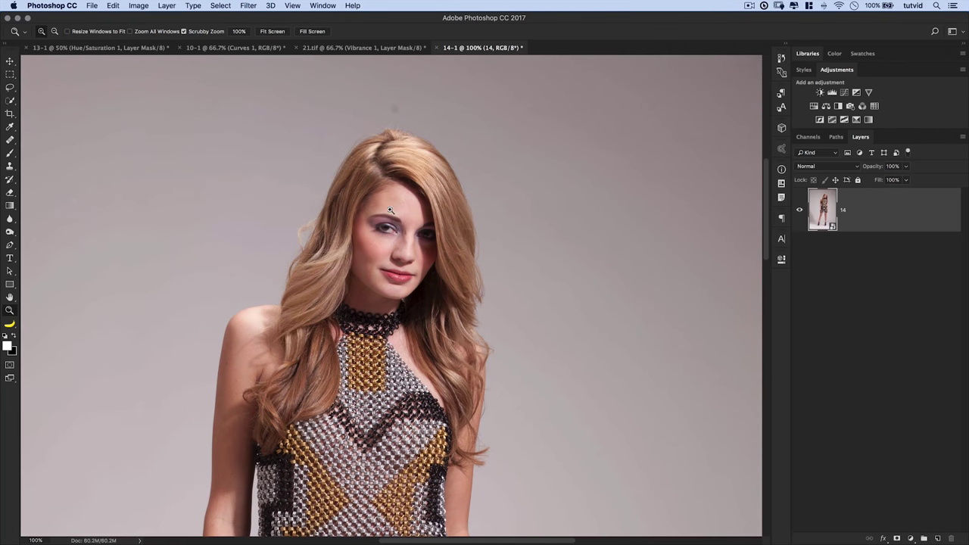
{"action": "left_click_drag", "start_coordinate": [392, 285], "coordinate": [398, 301]}
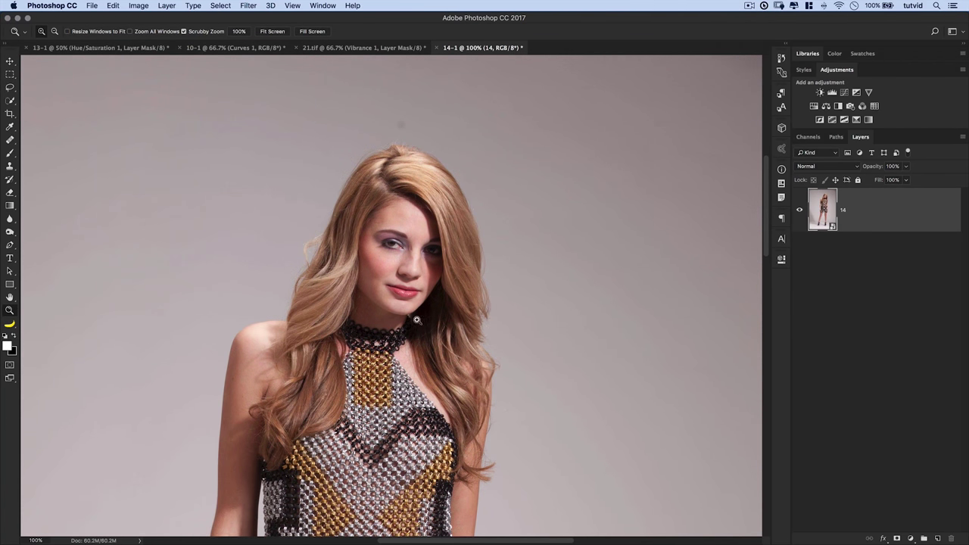
{"action": "scroll", "coordinate": [416, 307], "scroll_direction": "down", "scroll_amount": 3}
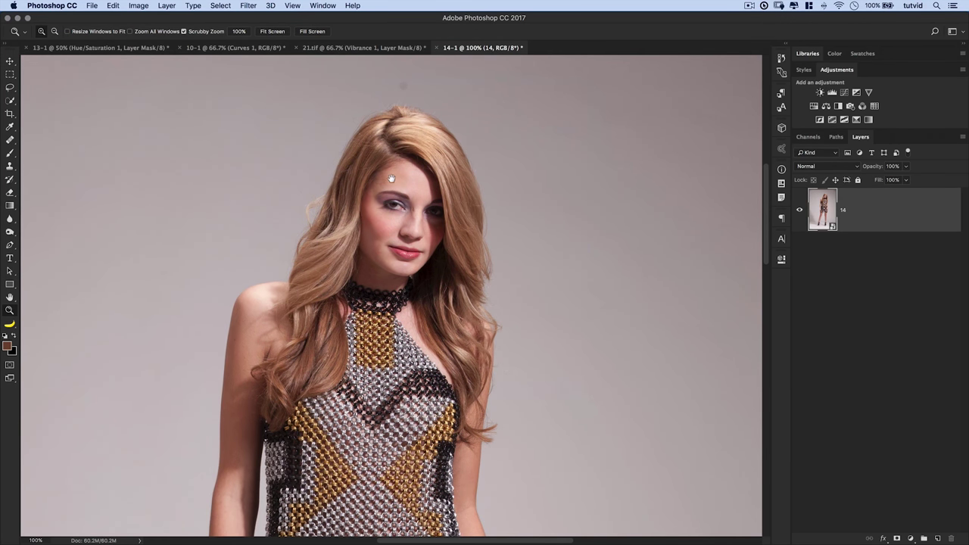
{"action": "left_click_drag", "start_coordinate": [392, 178], "coordinate": [412, 158]}
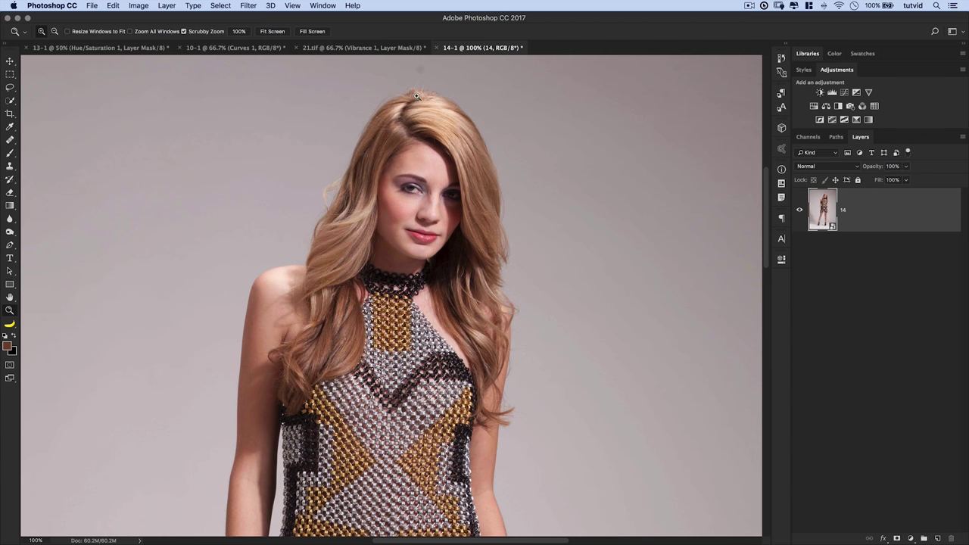
{"action": "double_click", "coordinate": [10, 367]}
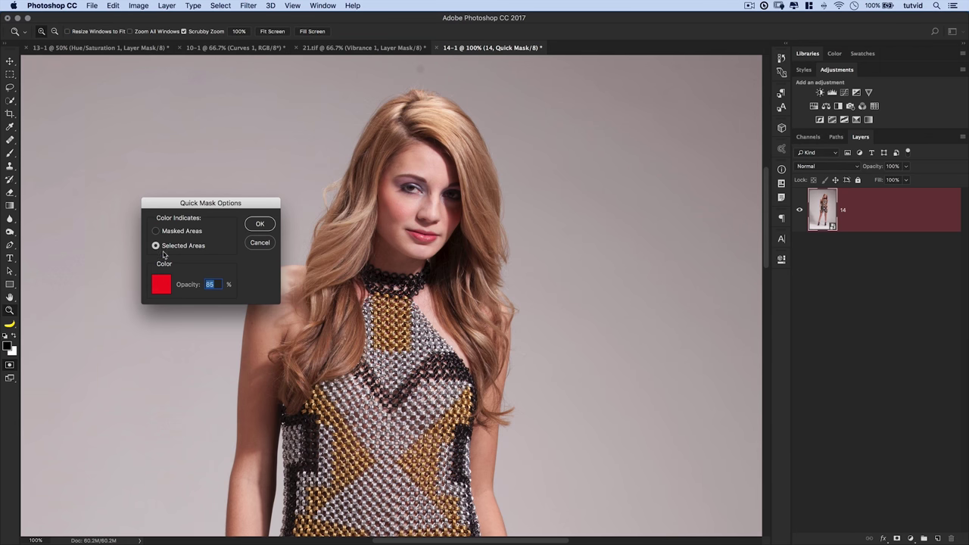
- Confirm Quick Mask Options with Selected Areas and pick the Brush tool
{"action": "left_click", "coordinate": [261, 225]}
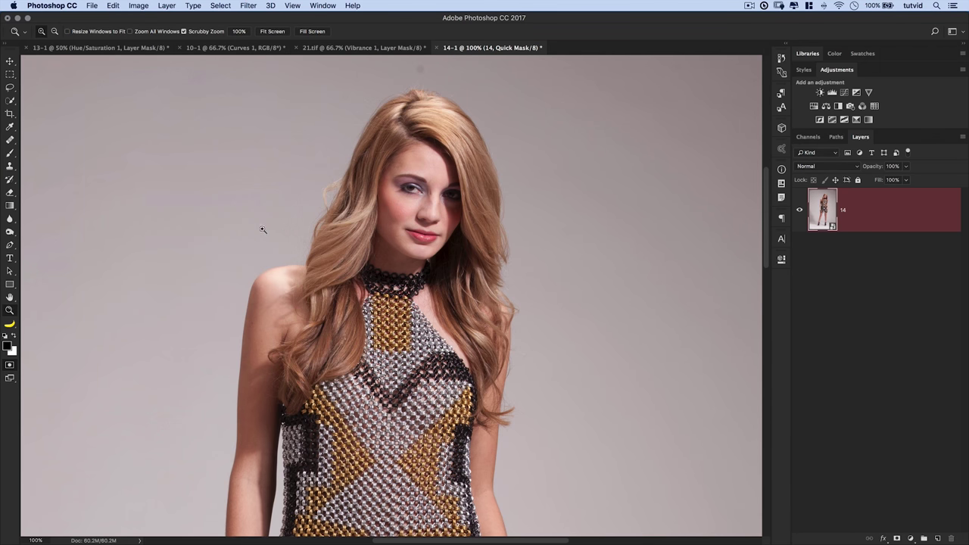
{"action": "left_click", "coordinate": [10, 153]}
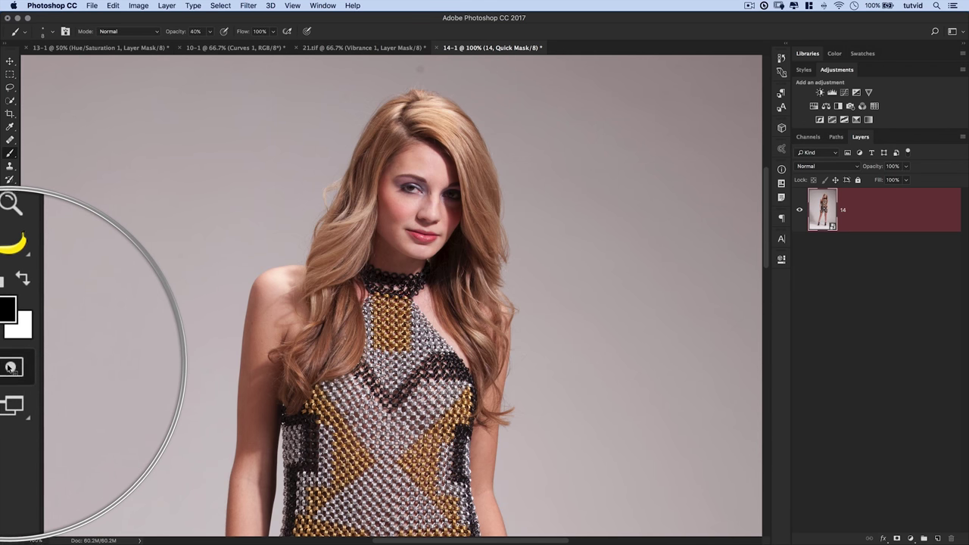
- Set the brush to 100% opacity and a 36 px size
{"action": "left_click", "coordinate": [209, 32]}
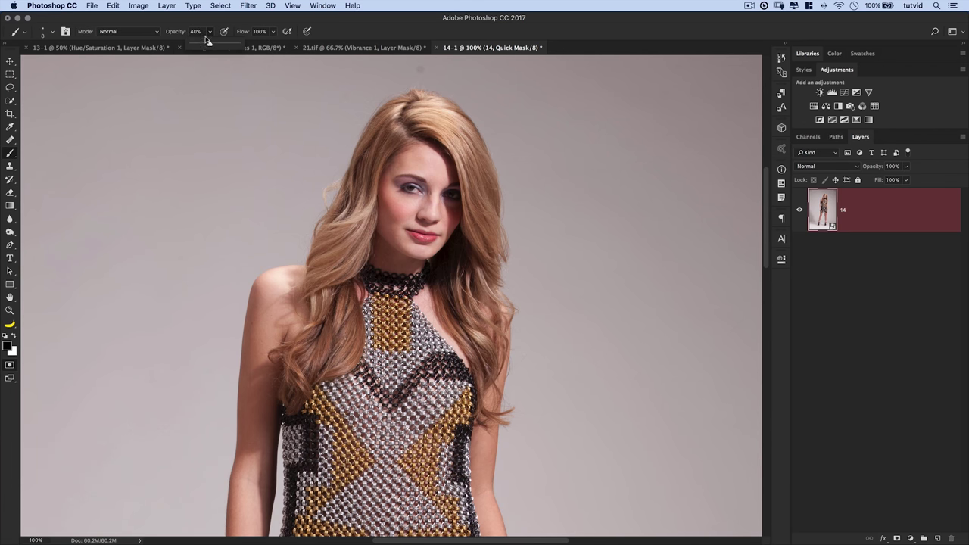
{"action": "left_click_drag", "start_coordinate": [212, 45], "coordinate": [236, 43]}
{"action": "left_click", "coordinate": [211, 20]}
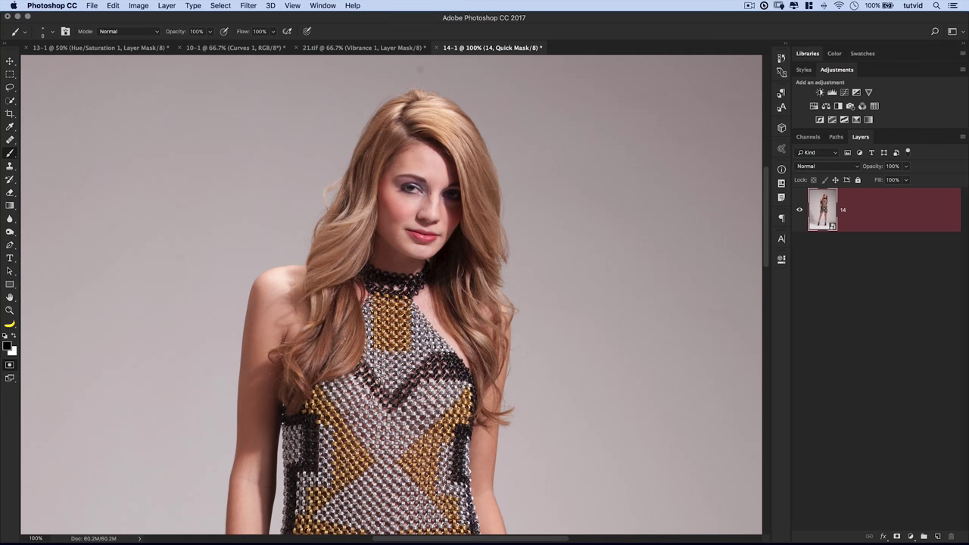
{"action": "right_click", "coordinate": [337, 259]}
{"action": "left_click_drag", "start_coordinate": [391, 284], "coordinate": [401, 284]}
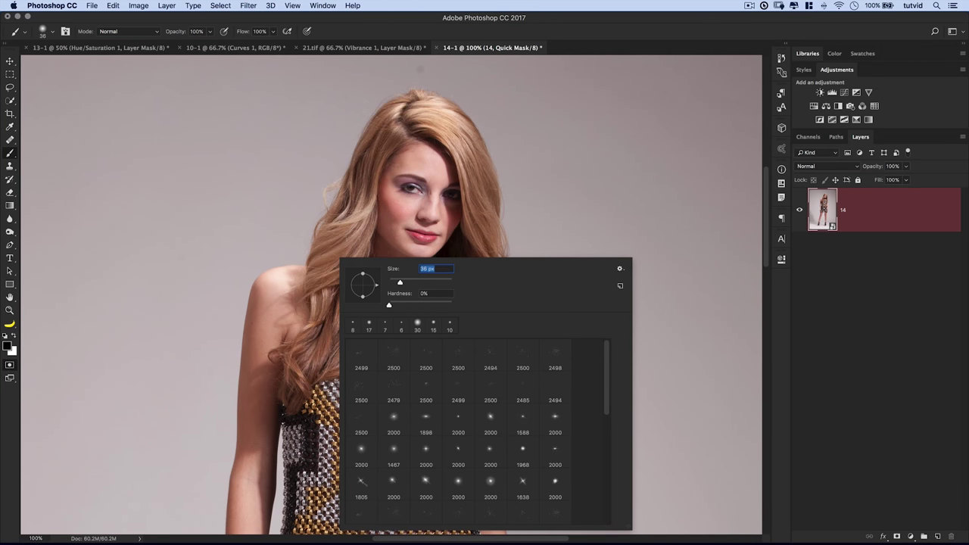
{"action": "key", "text": "Return"}
- Paint the Quick Mask over the whole head of hair, then exit Quick Mask to get a selection
{"action": "mouse_move", "coordinate": [344, 228]}
{"action": "left_mouse_down"}
{"action": "mouse_move", "coordinate": [314, 263]}
{"action": "mouse_move", "coordinate": [352, 183]}
{"action": "left_mouse_up"}
{"action": "mouse_move", "coordinate": [314, 267]}
{"action": "left_mouse_down"}
{"action": "mouse_move", "coordinate": [316, 335]}
{"action": "mouse_move", "coordinate": [294, 349]}
{"action": "mouse_move", "coordinate": [284, 400]}
{"action": "left_mouse_up"}
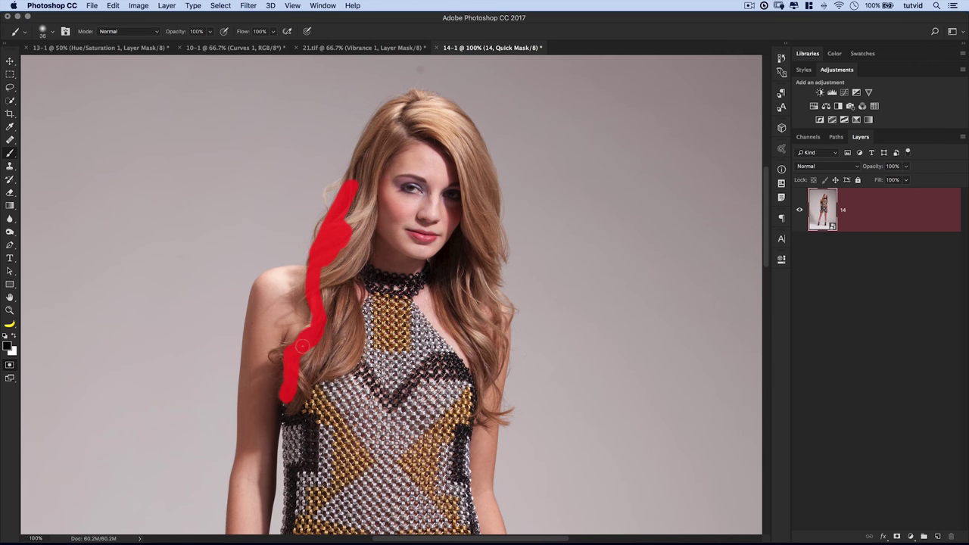
{"action": "mouse_move", "coordinate": [312, 339]}
{"action": "left_mouse_down"}
{"action": "mouse_move", "coordinate": [292, 407]}
{"action": "mouse_move", "coordinate": [313, 373]}
{"action": "mouse_move", "coordinate": [313, 350]}
{"action": "mouse_move", "coordinate": [305, 355]}
{"action": "mouse_move", "coordinate": [308, 364]}
{"action": "mouse_move", "coordinate": [319, 350]}
{"action": "mouse_move", "coordinate": [317, 377]}
{"action": "mouse_move", "coordinate": [357, 346]}
{"action": "mouse_move", "coordinate": [355, 318]}
{"action": "mouse_move", "coordinate": [351, 346]}
{"action": "mouse_move", "coordinate": [337, 356]}
{"action": "mouse_move", "coordinate": [325, 264]}
{"action": "mouse_move", "coordinate": [333, 255]}
{"action": "mouse_move", "coordinate": [346, 277]}
{"action": "mouse_move", "coordinate": [345, 267]}
{"action": "mouse_move", "coordinate": [361, 260]}
{"action": "mouse_move", "coordinate": [364, 251]}
{"action": "mouse_move", "coordinate": [333, 270]}
{"action": "mouse_move", "coordinate": [356, 215]}
{"action": "mouse_move", "coordinate": [361, 155]}
{"action": "mouse_move", "coordinate": [408, 100]}
{"action": "left_mouse_up"}
{"action": "mouse_move", "coordinate": [364, 221]}
{"action": "left_mouse_down"}
{"action": "mouse_move", "coordinate": [383, 148]}
{"action": "mouse_move", "coordinate": [436, 133]}
{"action": "mouse_move", "coordinate": [385, 141]}
{"action": "mouse_move", "coordinate": [318, 220]}
{"action": "mouse_move", "coordinate": [333, 185]}
{"action": "left_mouse_up"}
{"action": "mouse_move", "coordinate": [454, 220]}
{"action": "left_mouse_down"}
{"action": "mouse_move", "coordinate": [485, 374]}
{"action": "mouse_move", "coordinate": [468, 235]}
{"action": "mouse_move", "coordinate": [485, 219]}
{"action": "mouse_move", "coordinate": [504, 249]}
{"action": "mouse_move", "coordinate": [506, 356]}
{"action": "left_mouse_up"}
{"action": "left_click_drag", "start_coordinate": [485, 409], "coordinate": [511, 413]}
{"action": "key", "text": "bracketleft"}
{"action": "key", "text": "bracketleft"}
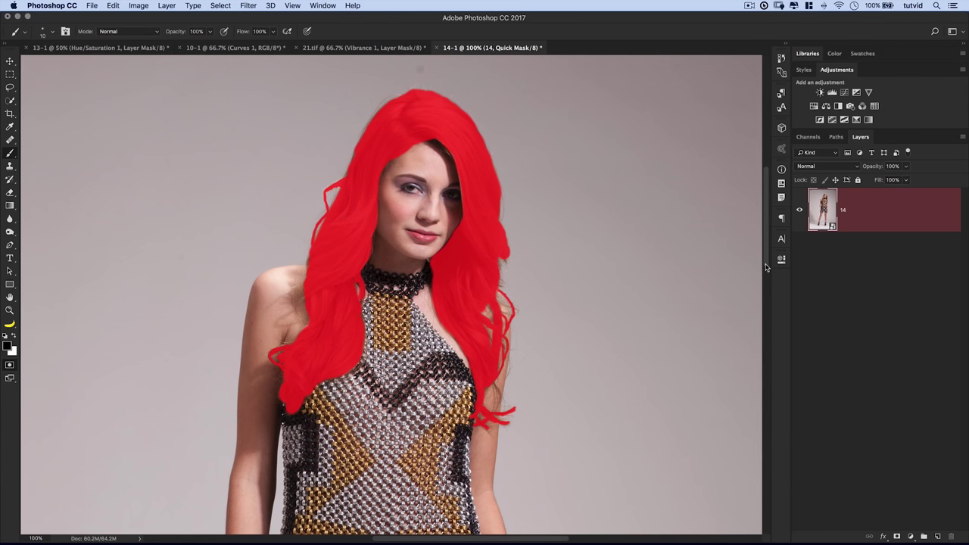
{"action": "key", "text": "super+minus"}
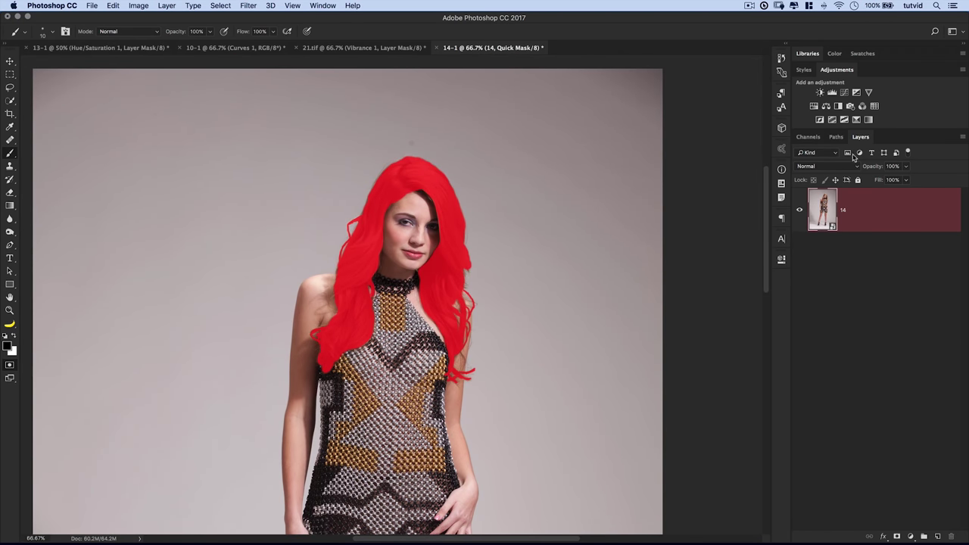
{"action": "key", "text": "q"}
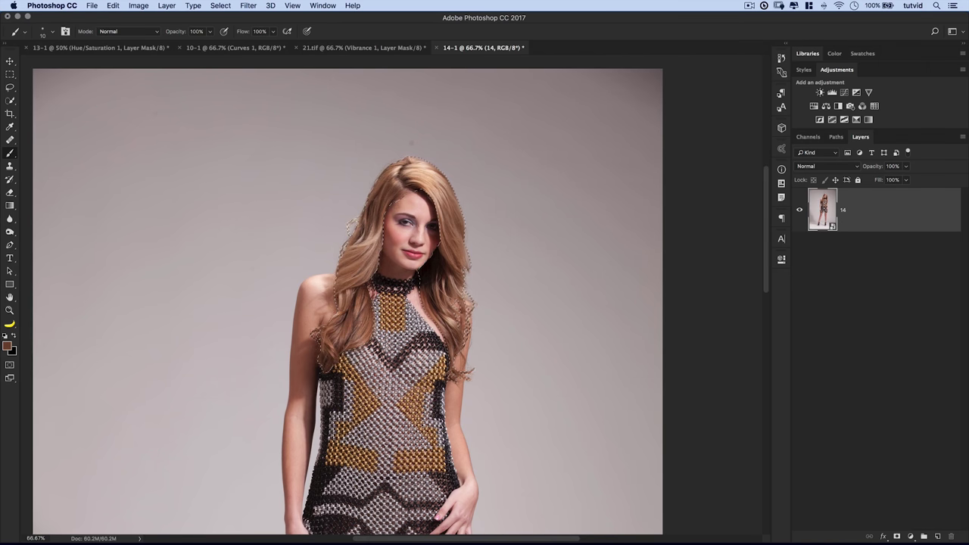
- Add a hair-masked Curves adjustment that boosts the Red curve and darkens the RGB curve
{"action": "left_click", "coordinate": [844, 93]}
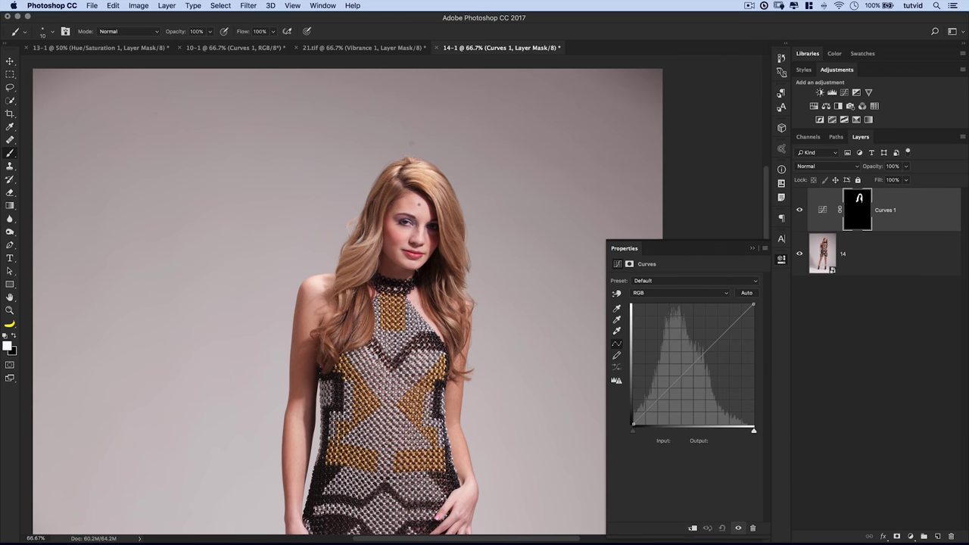
{"action": "left_click", "coordinate": [673, 297]}
{"action": "left_click", "coordinate": [667, 301]}
{"action": "left_click_drag", "start_coordinate": [693, 359], "coordinate": [693, 333]}
{"action": "left_click", "coordinate": [690, 297]}
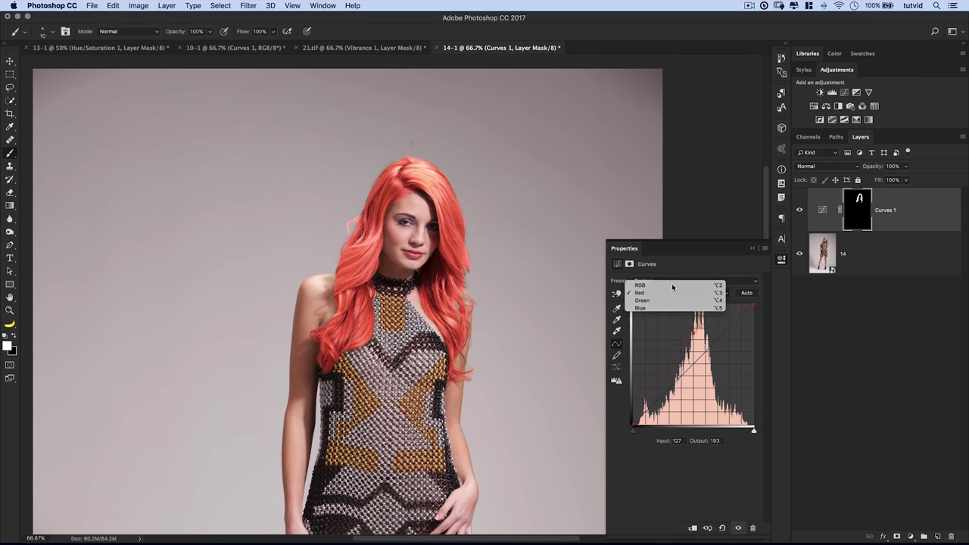
{"action": "left_click", "coordinate": [671, 283]}
{"action": "left_click_drag", "start_coordinate": [683, 379], "coordinate": [673, 402]}
- Tone down the Red curve and adjust the Blue curve to shift the hair toward magenta
{"action": "left_click", "coordinate": [678, 293]}
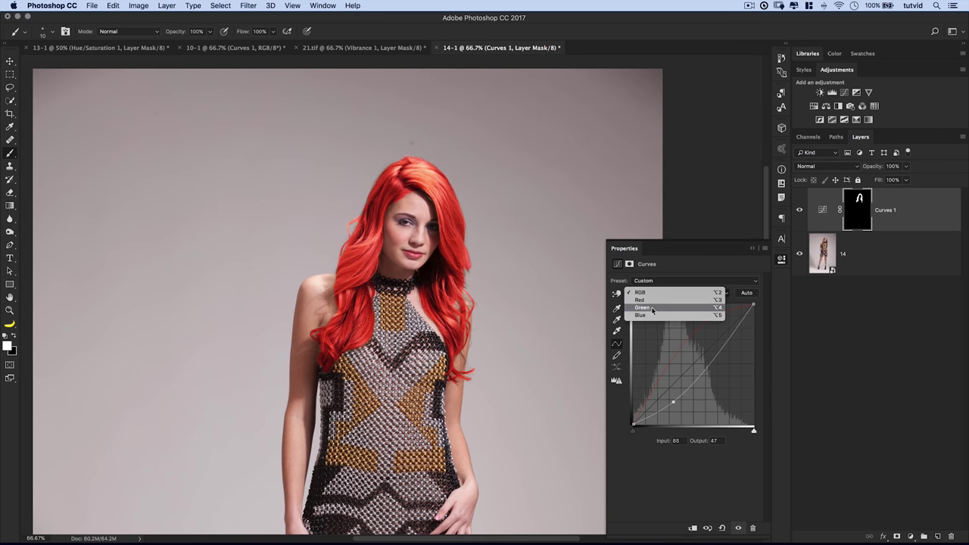
{"action": "left_click", "coordinate": [667, 314]}
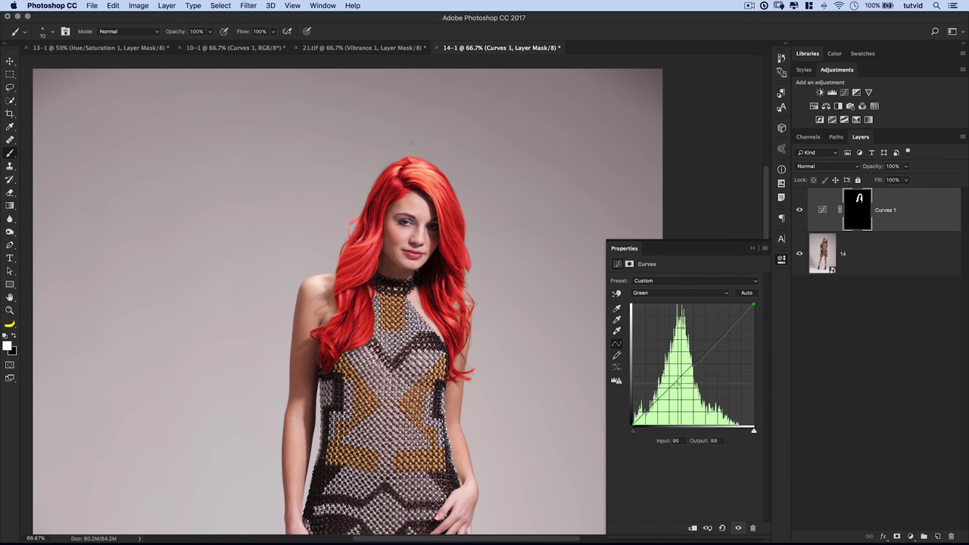
{"action": "left_click", "coordinate": [672, 293]}
{"action": "left_click", "coordinate": [665, 284]}
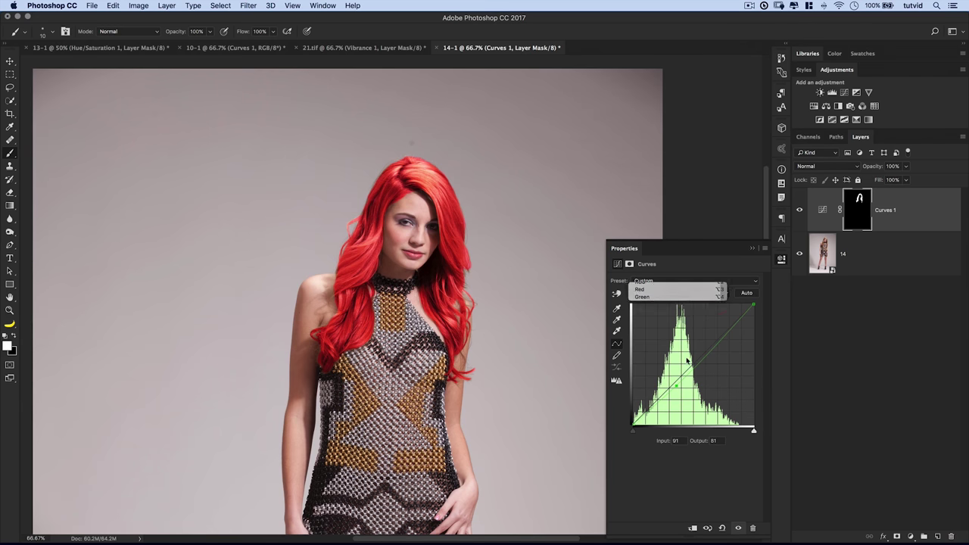
{"action": "left_click_drag", "start_coordinate": [692, 331], "coordinate": [693, 345]}
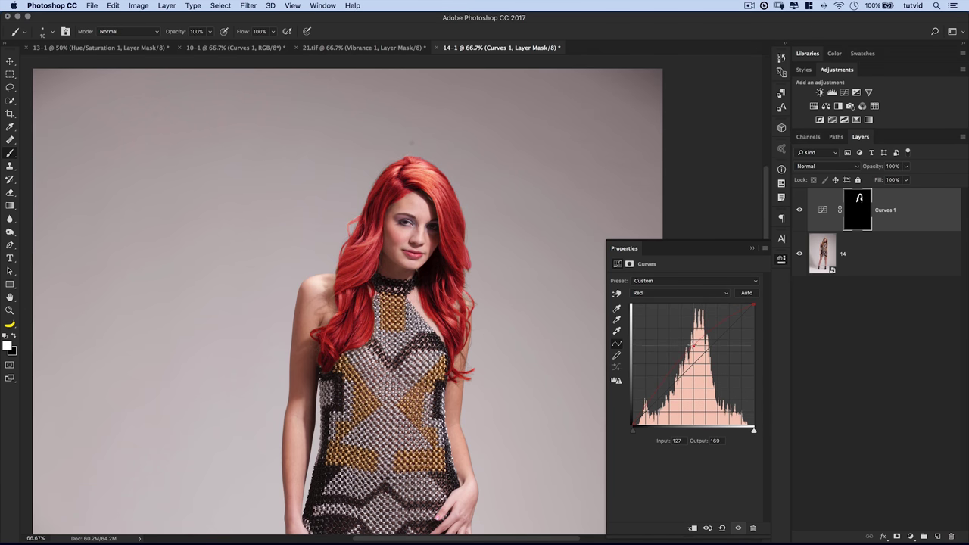
{"action": "left_click", "coordinate": [685, 298]}
{"action": "left_click", "coordinate": [674, 316]}
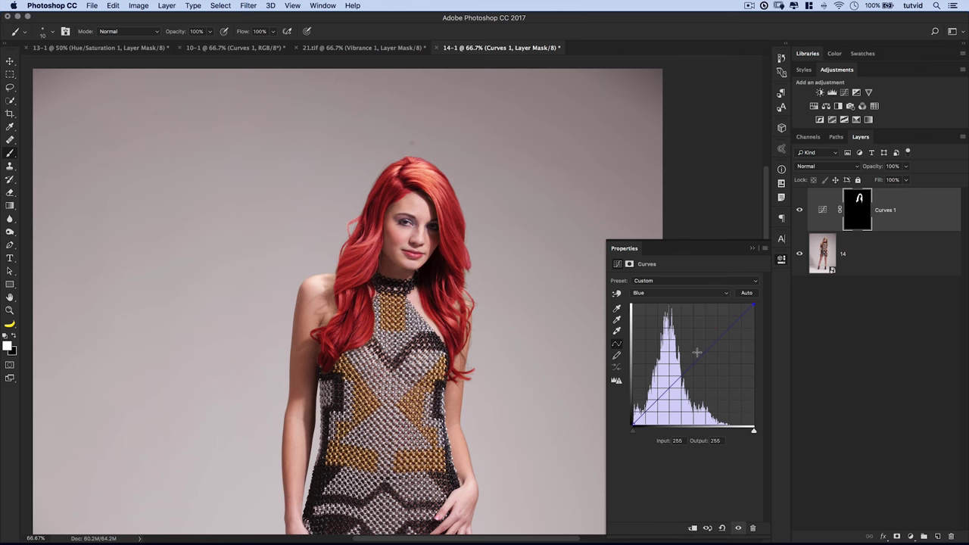
{"action": "left_click_drag", "start_coordinate": [697, 358], "coordinate": [696, 383]}
- Set Curves 1 to Multiply at 67% opacity and reload the hair mask as a selection
{"action": "left_click", "coordinate": [780, 262]}
{"action": "left_click", "coordinate": [824, 166]}
{"action": "left_click", "coordinate": [809, 194]}
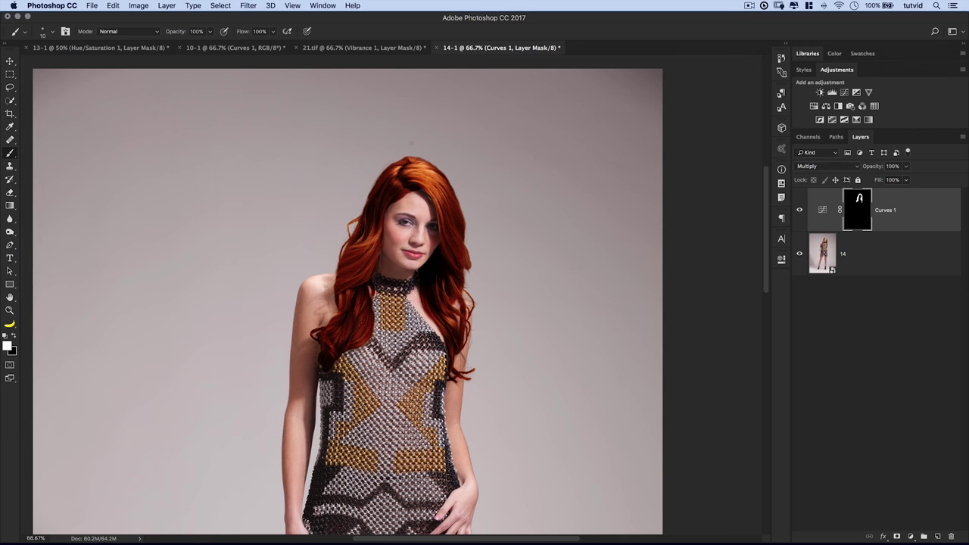
{"action": "left_click_drag", "start_coordinate": [874, 172], "coordinate": [859, 169]}
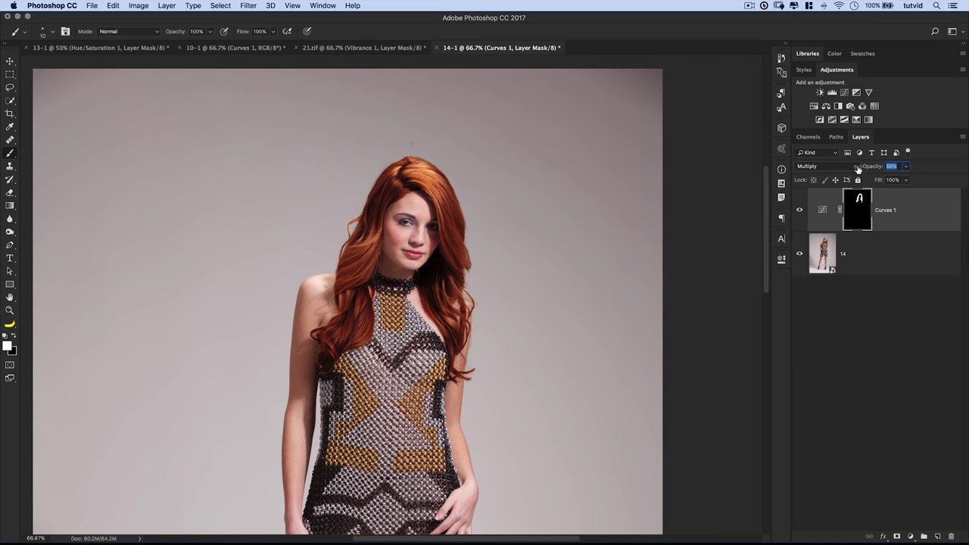
{"action": "left_click_drag", "start_coordinate": [858, 168], "coordinate": [857, 168]}
{"action": "left_click", "coordinate": [860, 204], "text": "super"}
- Add a hair-masked Vibrance layer with reduced vibrance and a darkening hair-masked Curves 2
{"action": "left_click", "coordinate": [869, 92]}
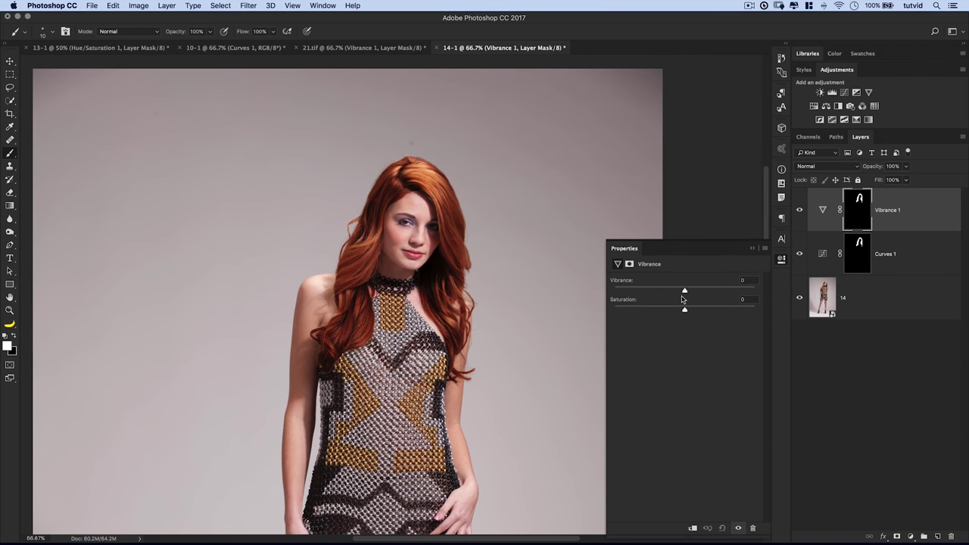
{"action": "left_click_drag", "start_coordinate": [684, 292], "coordinate": [673, 292]}
{"action": "left_click", "coordinate": [858, 209], "text": "super"}
{"action": "left_click", "coordinate": [844, 92]}
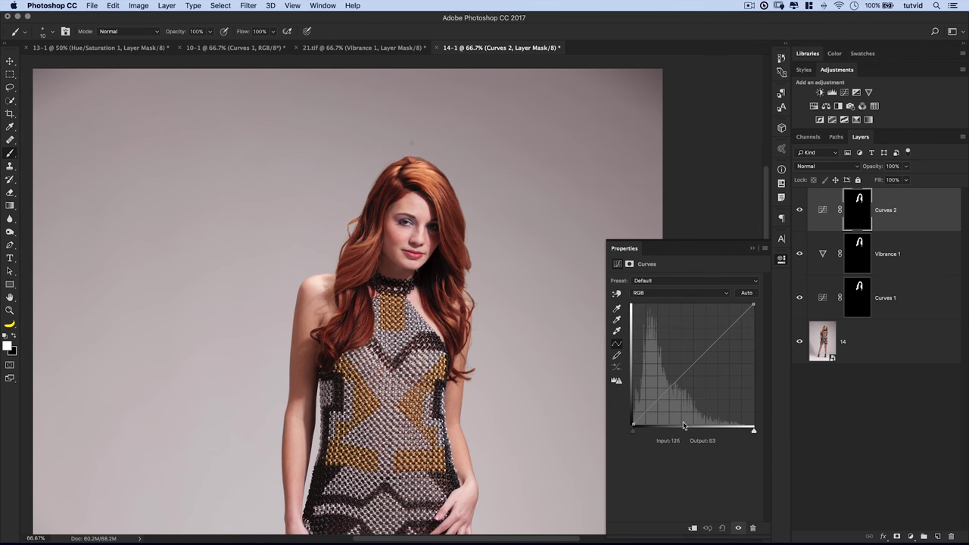
{"action": "left_click_drag", "start_coordinate": [697, 359], "coordinate": [700, 374]}
{"action": "left_click", "coordinate": [823, 253]}
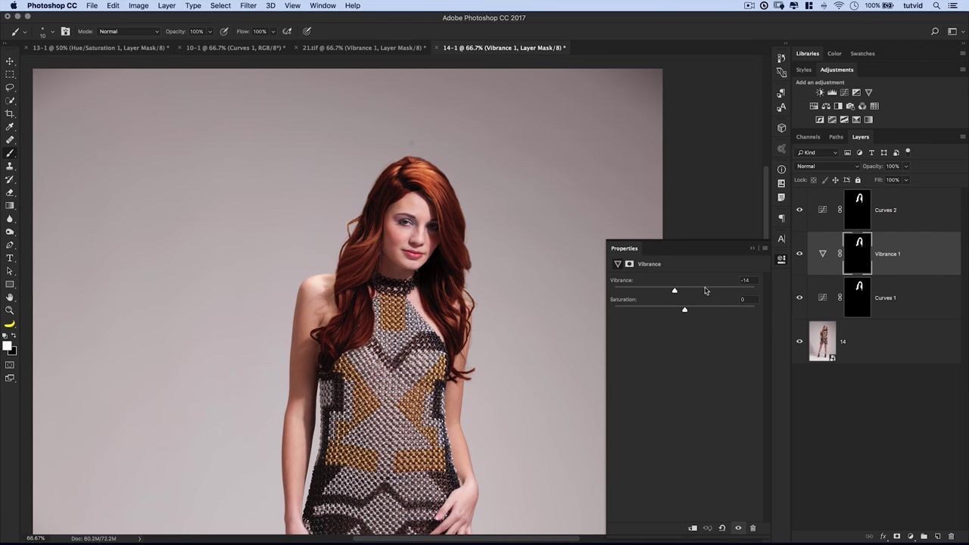
{"action": "left_click_drag", "start_coordinate": [673, 295], "coordinate": [667, 296]}
{"action": "left_click", "coordinate": [780, 260]}
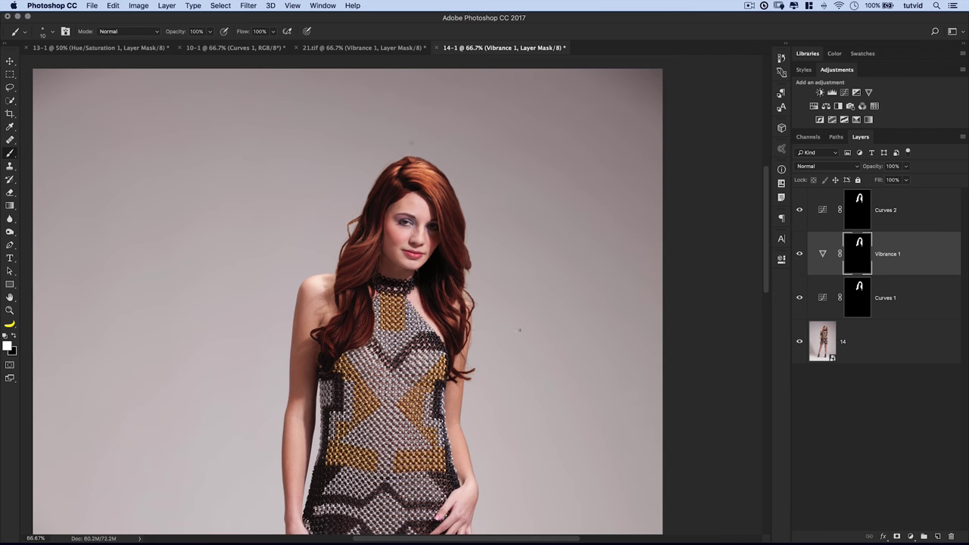
- Toggle the hair adjustment layers off and on to compare, then reopen the Curves 1 settings
{"action": "key", "text": "super+minus"}
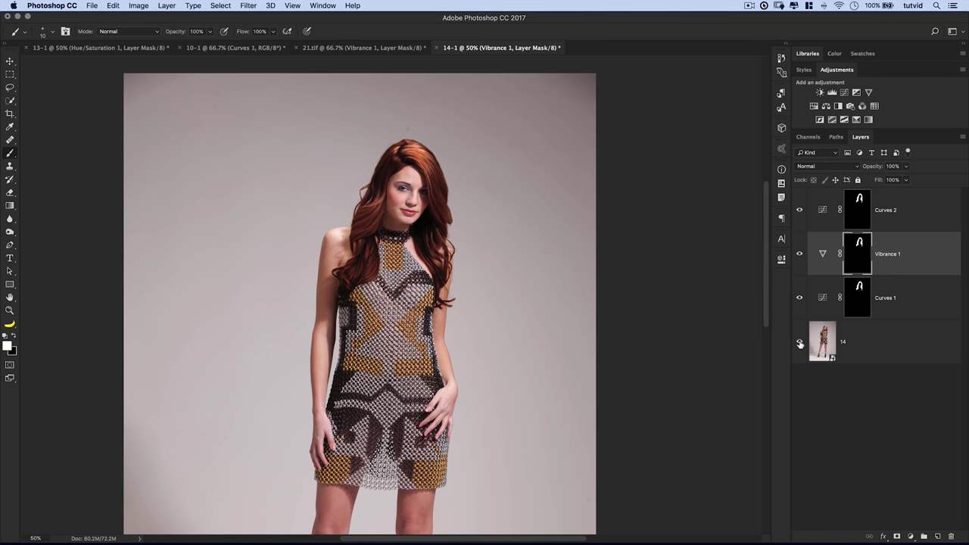
{"action": "left_click", "coordinate": [800, 344], "text": "alt"}
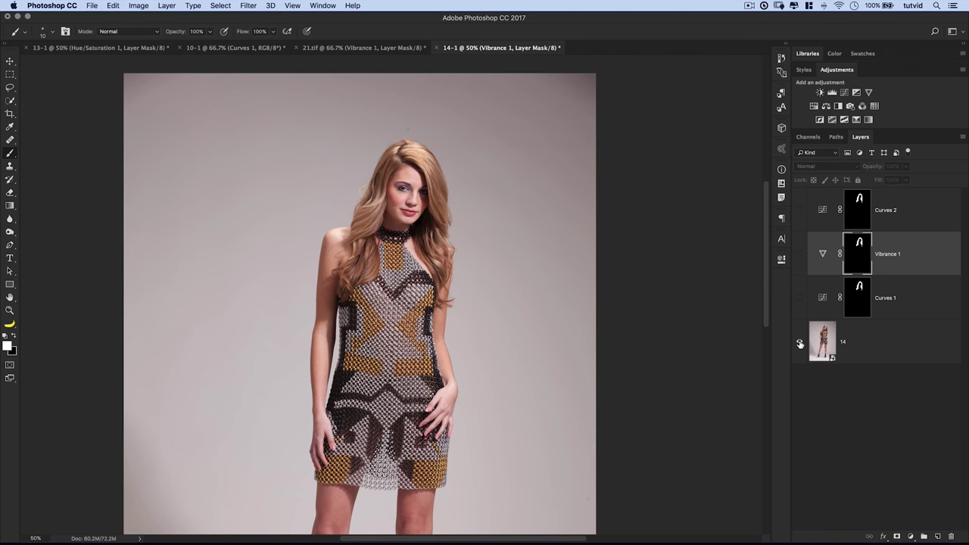
{"action": "left_click", "coordinate": [800, 344], "text": "alt"}
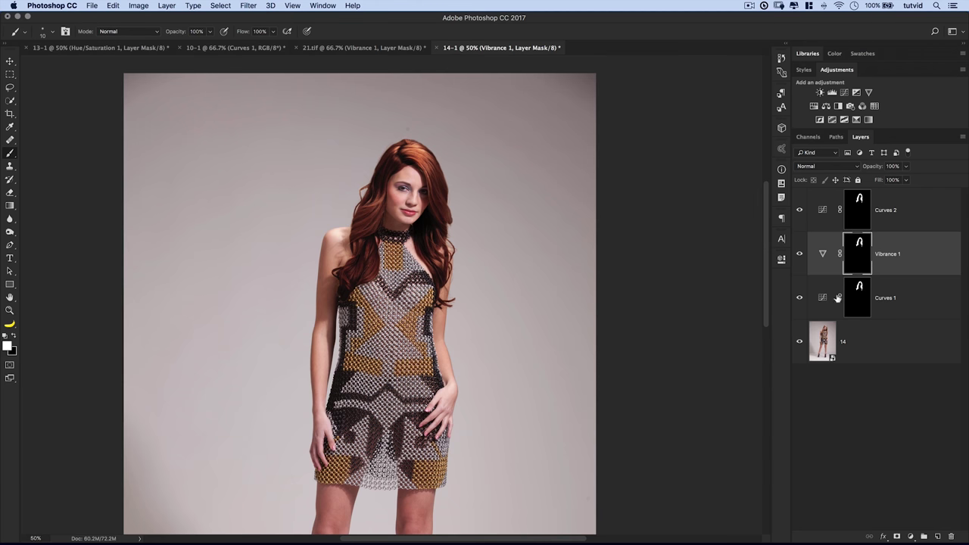
{"action": "left_click", "coordinate": [821, 298]}
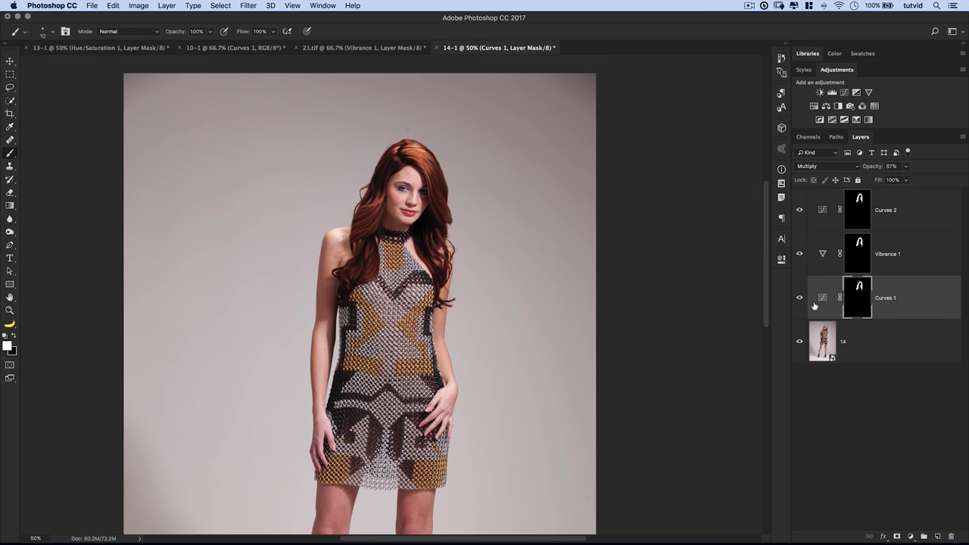
{"action": "left_click", "coordinate": [823, 255]}
{"action": "left_click", "coordinate": [800, 255]}
{"action": "left_click", "coordinate": [800, 256]}
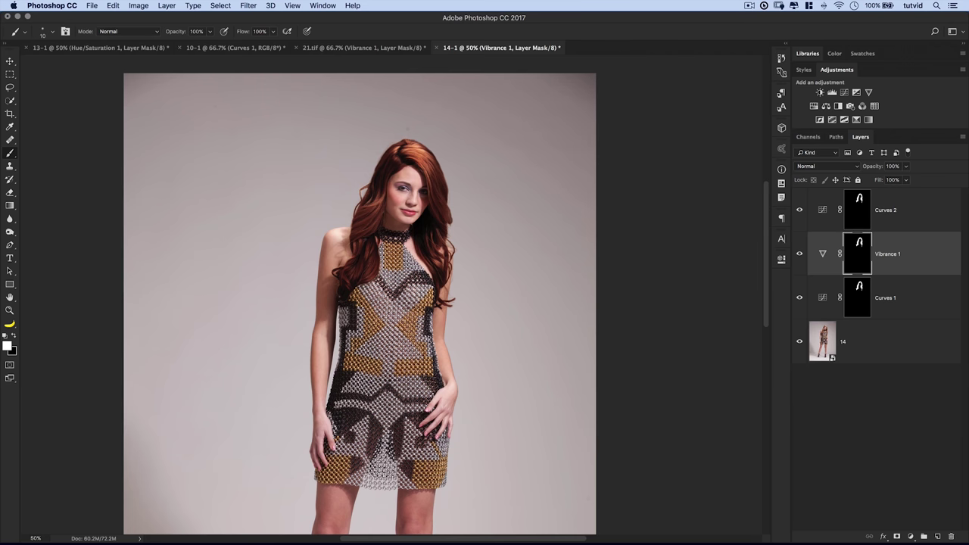
{"action": "left_click", "coordinate": [825, 301]}
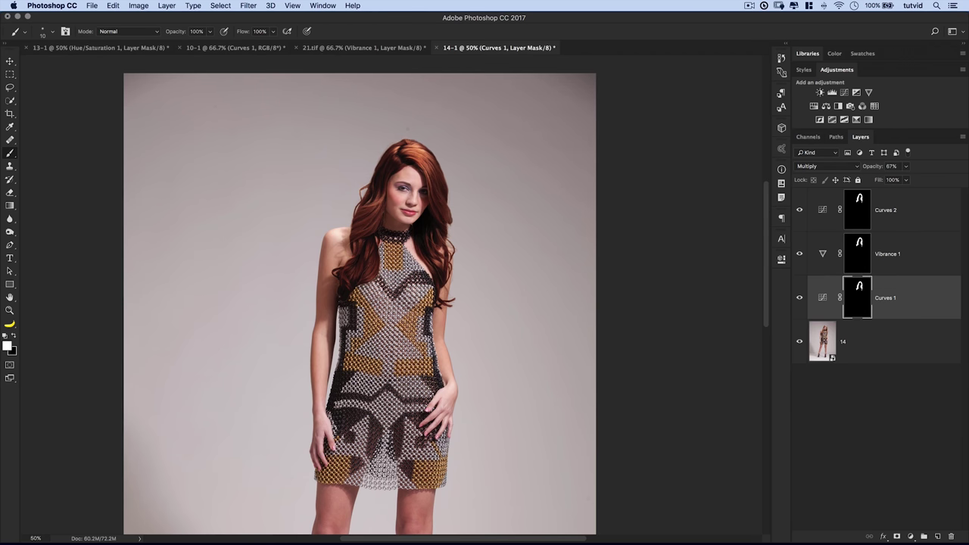
{"action": "double_click", "coordinate": [821, 300]}
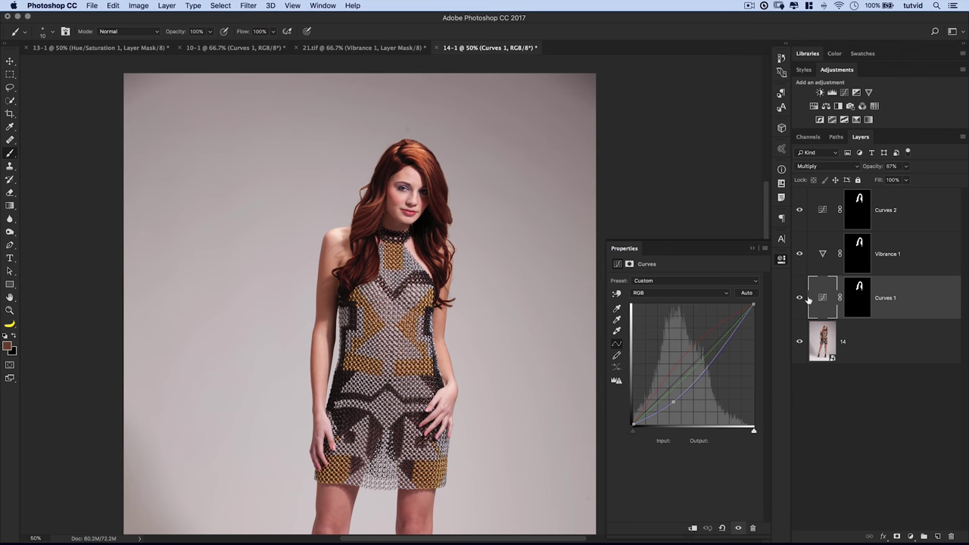
- Pull the Curves 1 Red channel down further so the hair turns brown
{"action": "left_click", "coordinate": [695, 293]}
{"action": "left_click", "coordinate": [688, 303]}
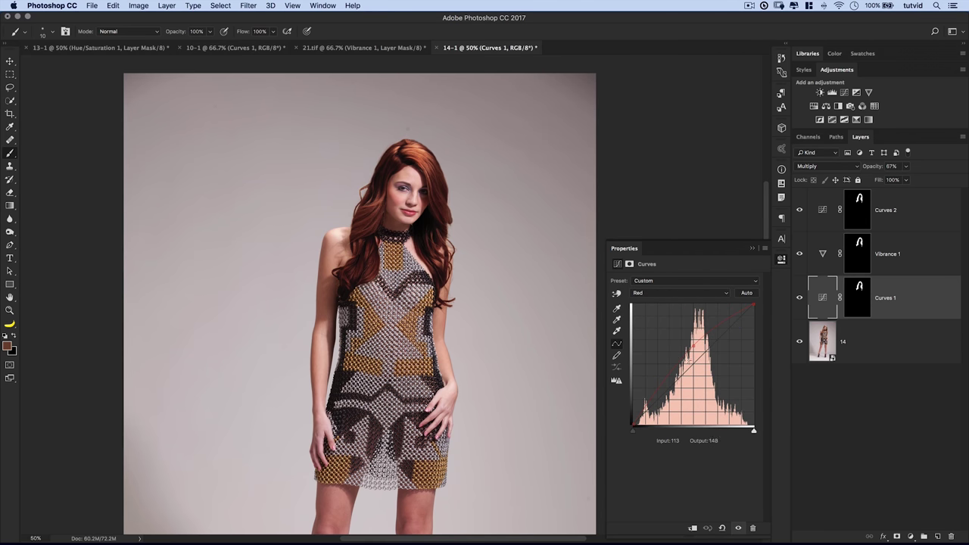
{"action": "left_click_drag", "start_coordinate": [695, 346], "coordinate": [697, 362]}
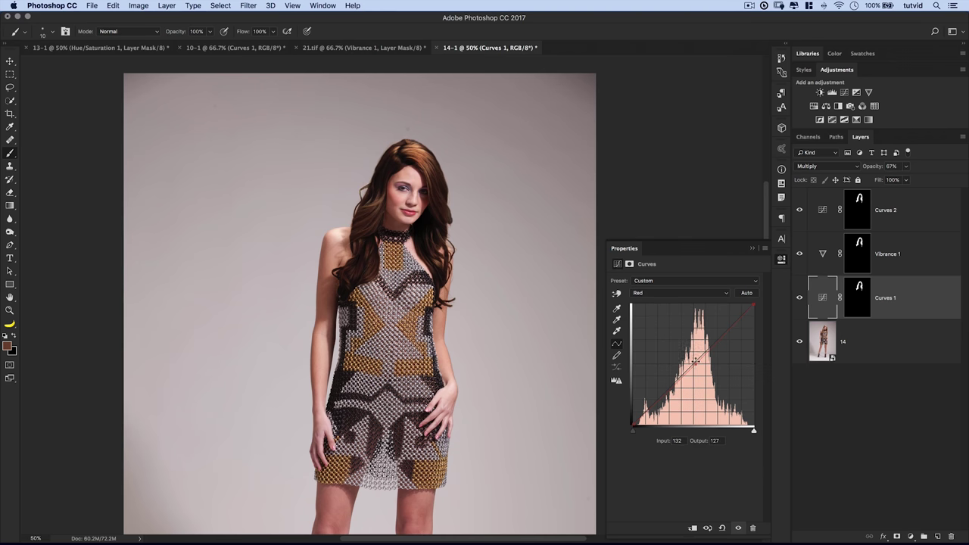
{"action": "mouse_move", "coordinate": [695, 364]}
{"action": "left_mouse_down"}
{"action": "mouse_move", "coordinate": [695, 379]}
{"action": "mouse_move", "coordinate": [695, 368]}
{"action": "left_mouse_up"}
{"action": "left_click", "coordinate": [781, 261]}
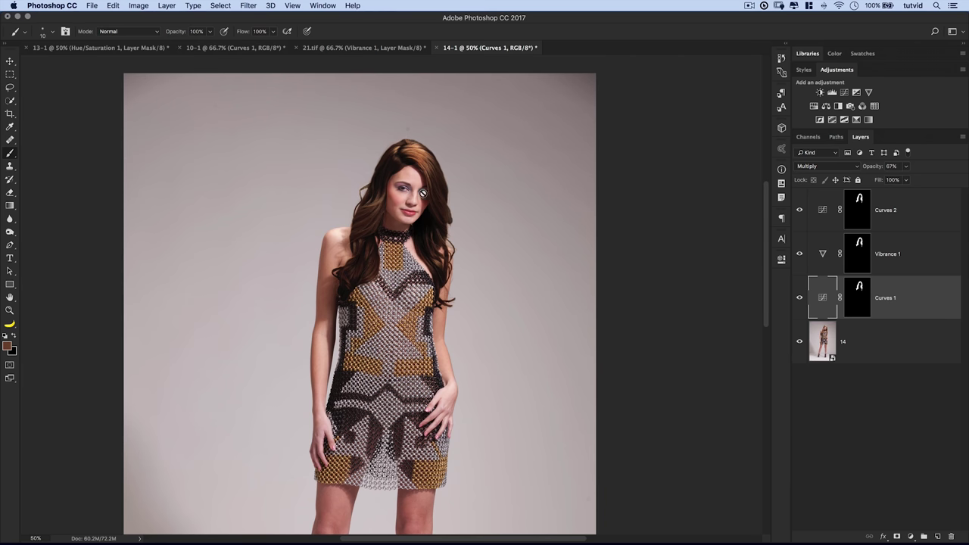
- Zoom out and review the adjustment layers, keeping Curves 1 in Multiply
{"action": "key", "text": "super+minus"}
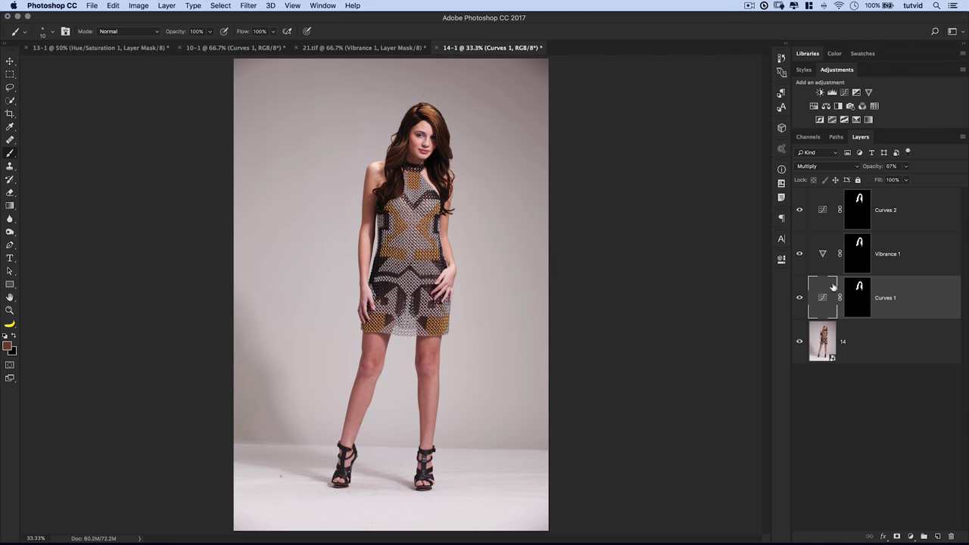
{"action": "left_click", "coordinate": [839, 165]}
{"action": "left_click", "coordinate": [826, 166]}
{"action": "left_click", "coordinate": [828, 266]}
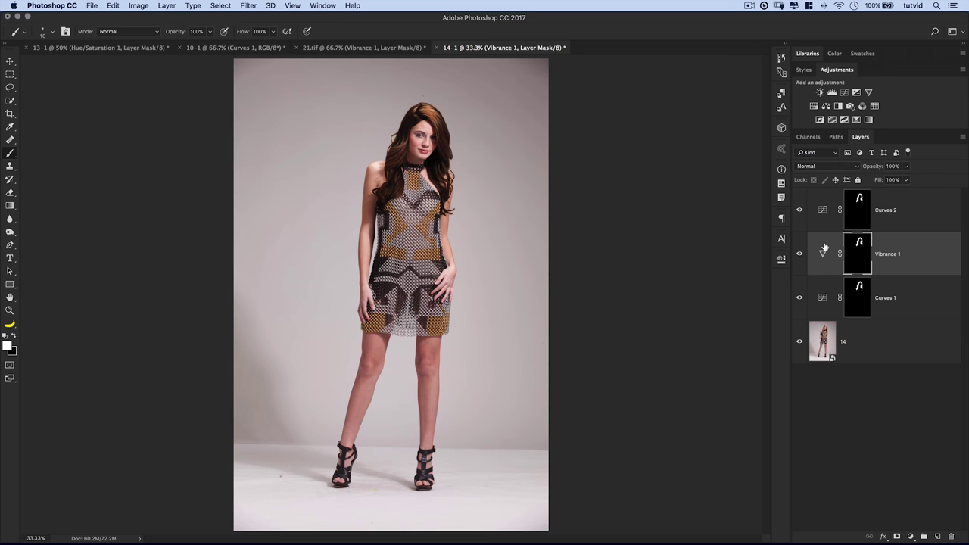
{"action": "left_click", "coordinate": [832, 212]}
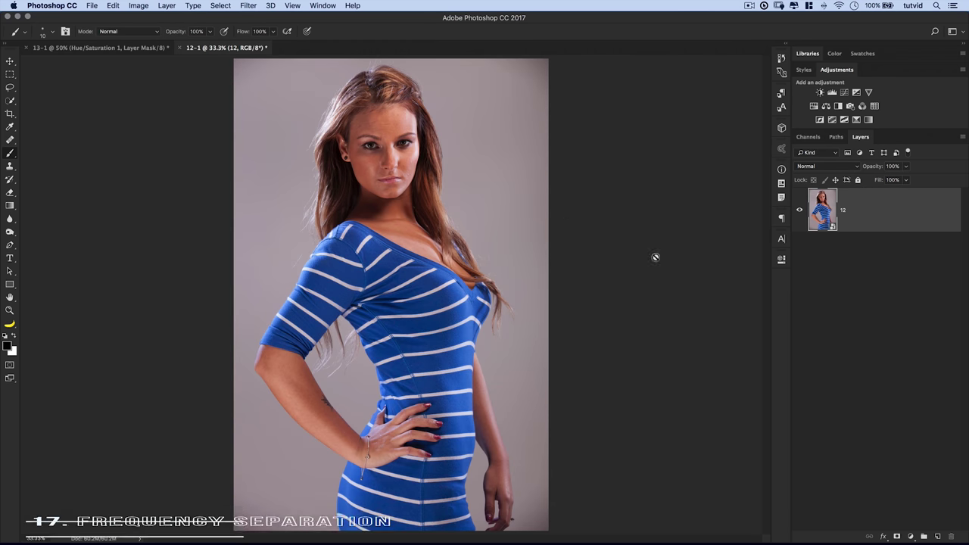
- Zoom to 100% on the model's face between the eyebrows and duplicate the photo layer
{"action": "left_click", "coordinate": [13, 62]}
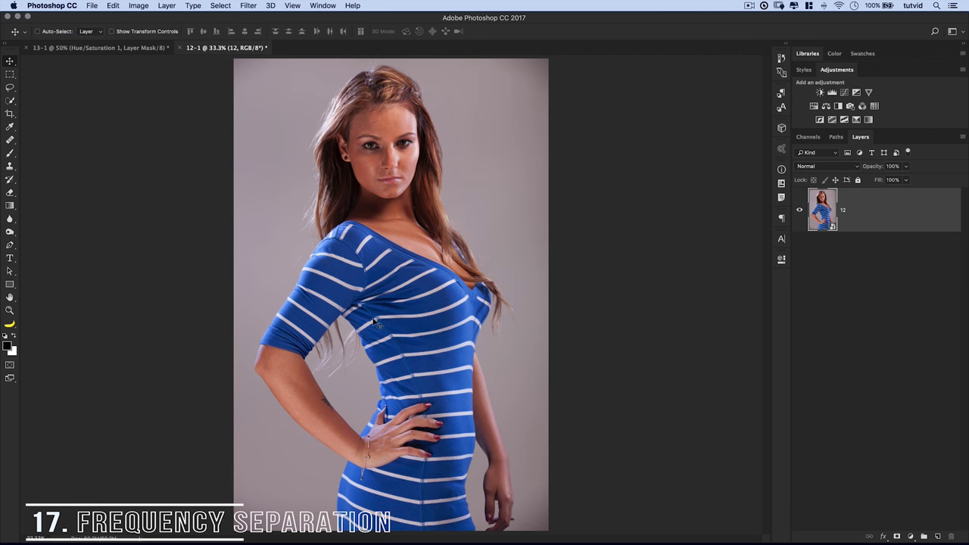
{"action": "key", "text": "z"}
{"action": "left_click_drag", "start_coordinate": [368, 418], "coordinate": [417, 445]}
{"action": "scroll", "coordinate": [417, 445], "scroll_direction": "up", "scroll_amount": 10}
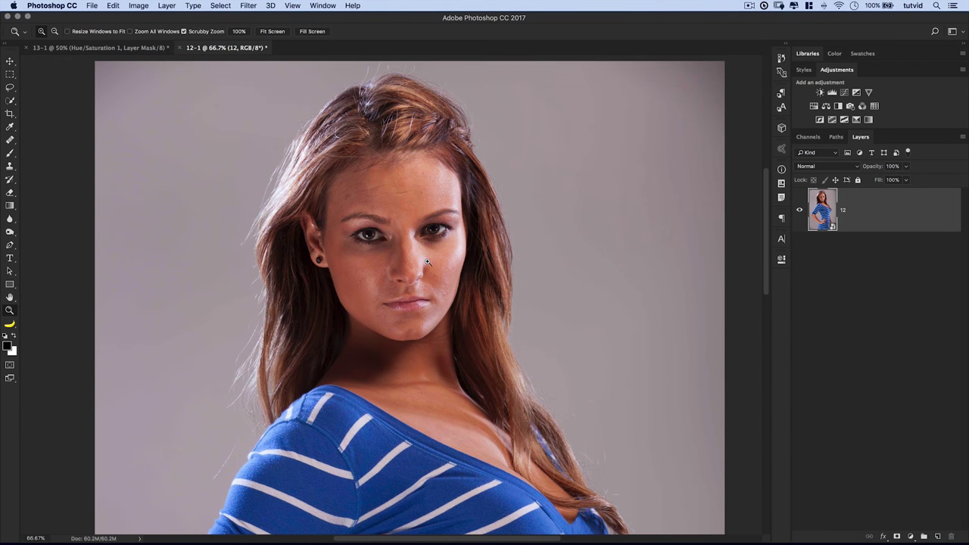
{"action": "left_click", "coordinate": [418, 220]}
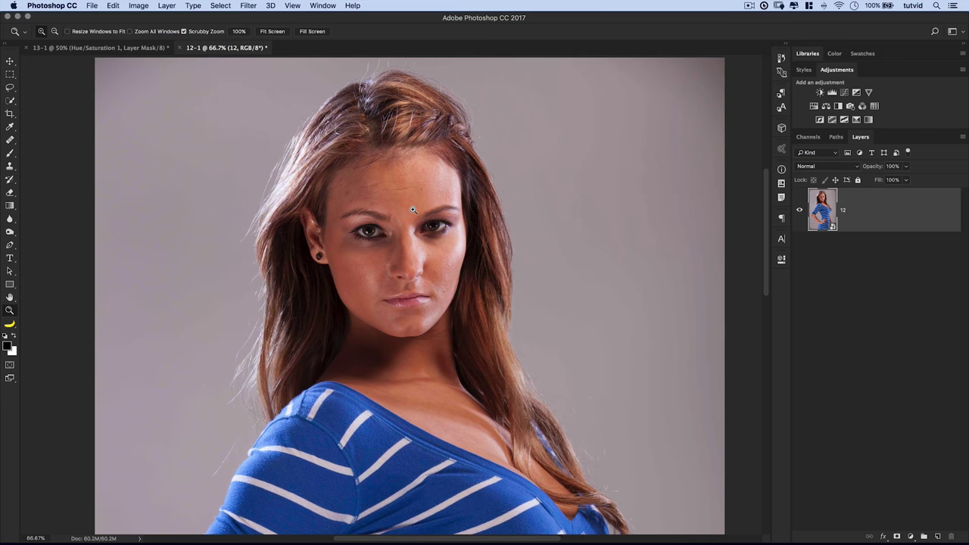
{"action": "left_click_drag", "start_coordinate": [420, 209], "coordinate": [421, 190]}
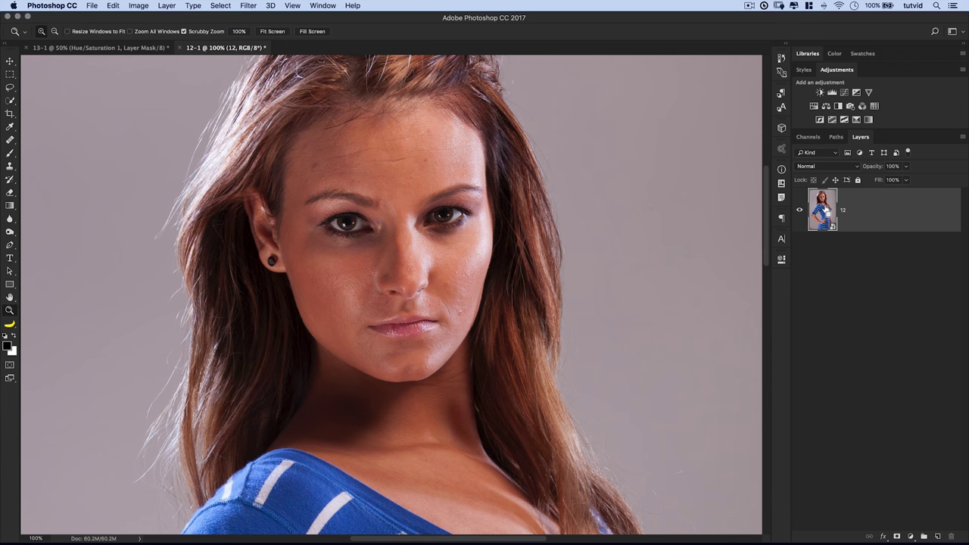
{"action": "key", "text": "super+j"}
{"action": "key", "text": "super+j"}
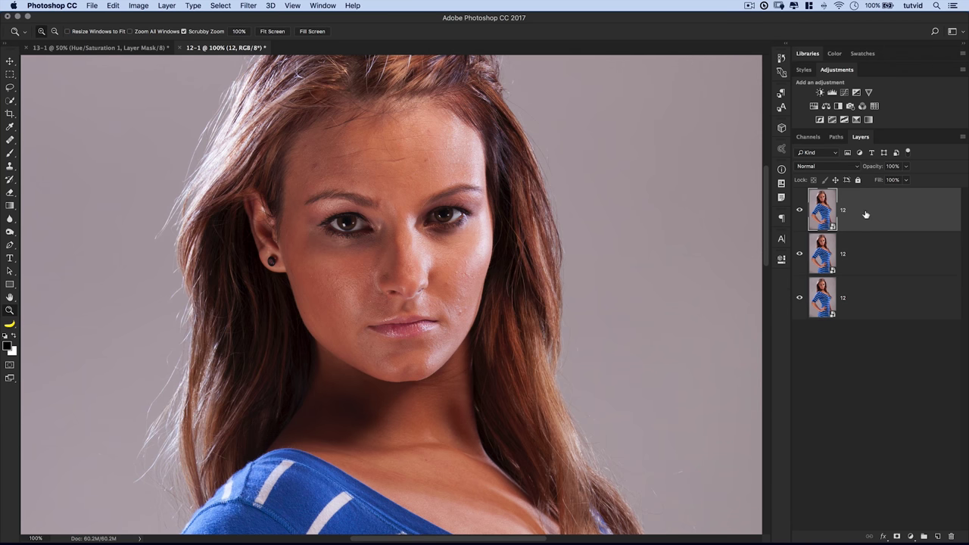
- Rasterize both duplicate layers of the photo
{"action": "right_click", "coordinate": [876, 209]}
{"action": "left_click", "coordinate": [863, 279]}
{"action": "right_click", "coordinate": [873, 246]}
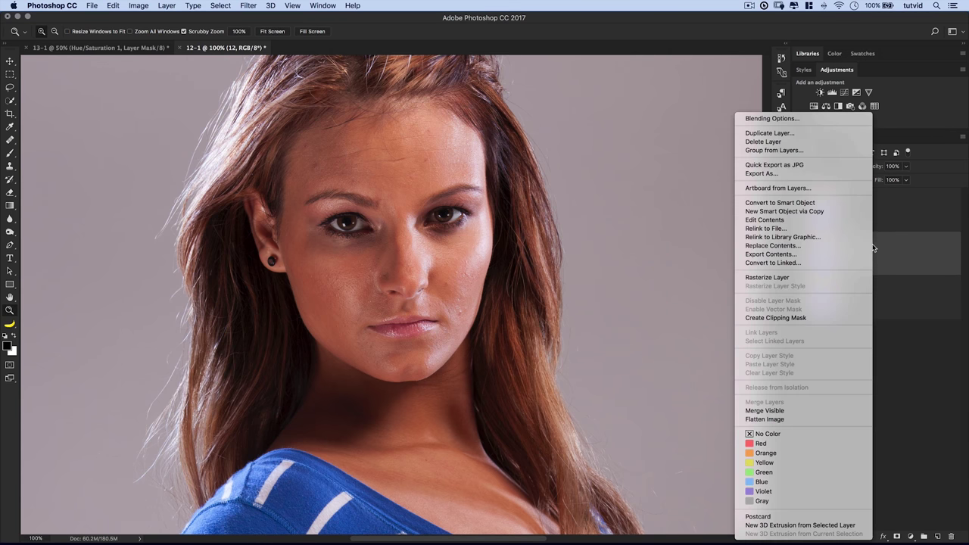
{"action": "left_click", "coordinate": [804, 278]}
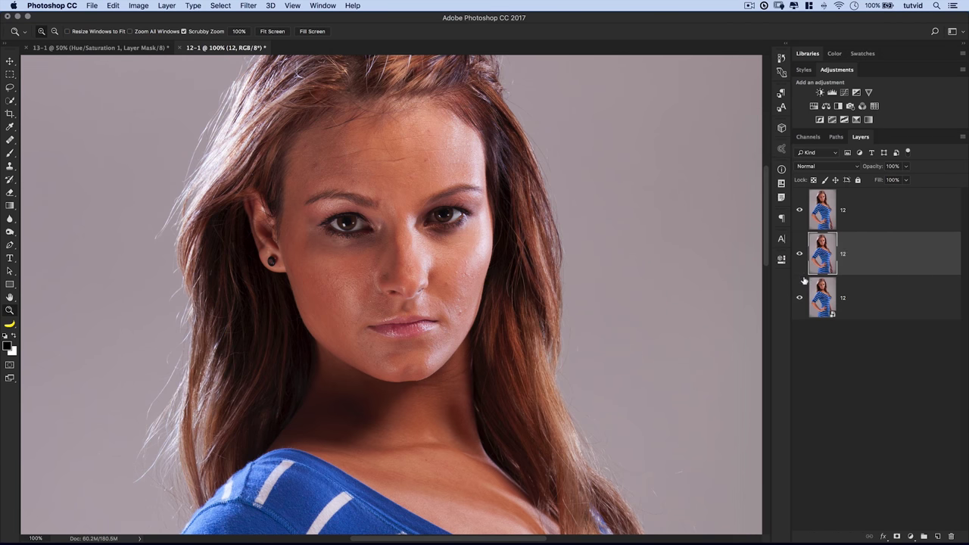
- Rename the middle copy 'lo' and the top copy 'hi', then hide hi
{"action": "double_click", "coordinate": [843, 255]}
{"action": "type", "text": "lo"}
{"action": "double_click", "coordinate": [842, 211]}
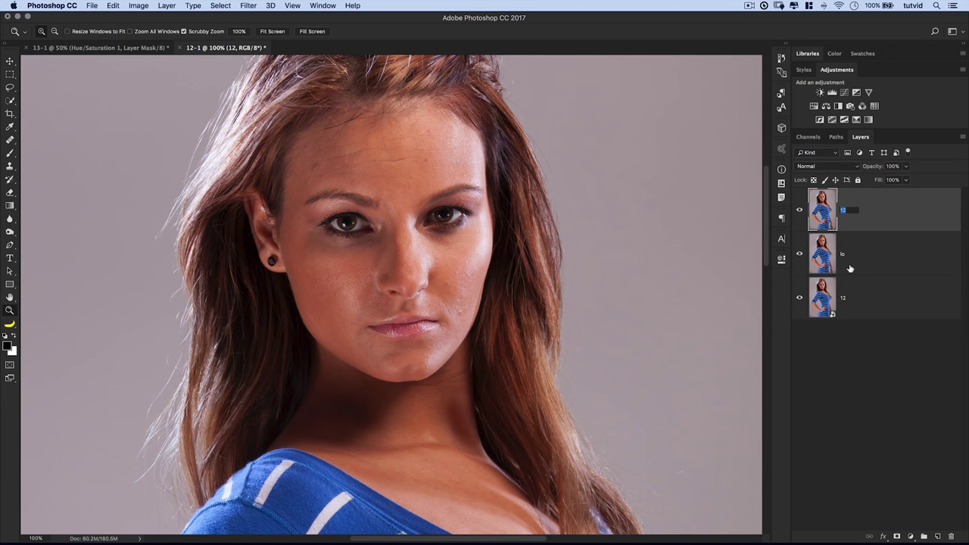
{"action": "type", "text": "hi"}
{"action": "key", "text": "Return"}
{"action": "left_click", "coordinate": [828, 252]}
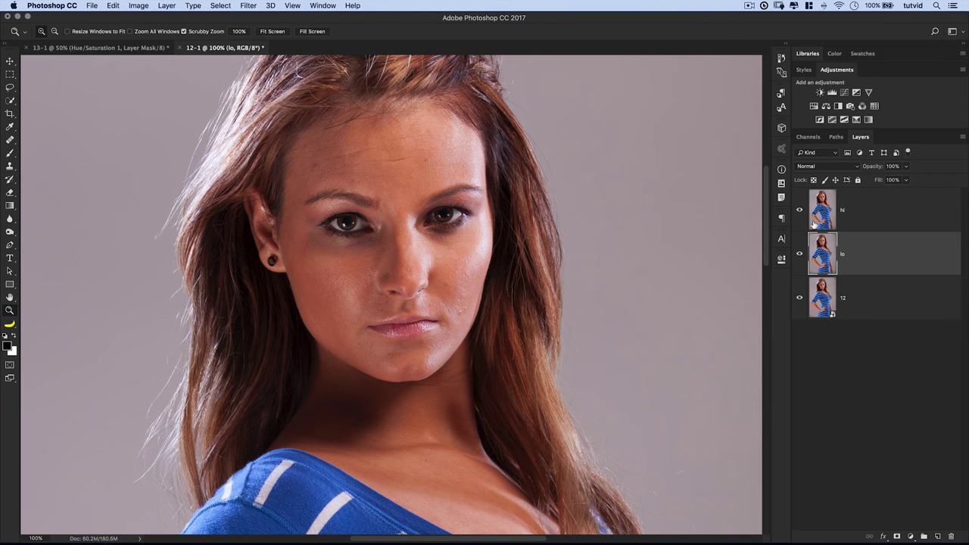
{"action": "left_click", "coordinate": [800, 211]}
- Apply a 12-pixel Gaussian Blur to the lo layer, then select hi
{"action": "left_click", "coordinate": [244, 6]}
{"action": "mouse_move", "coordinate": [284, 126]}
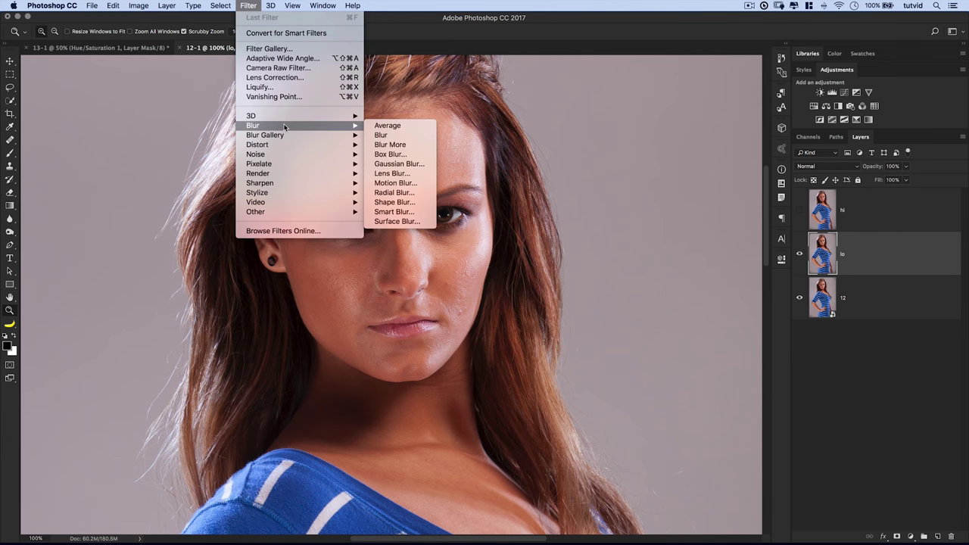
{"action": "left_click", "coordinate": [399, 163]}
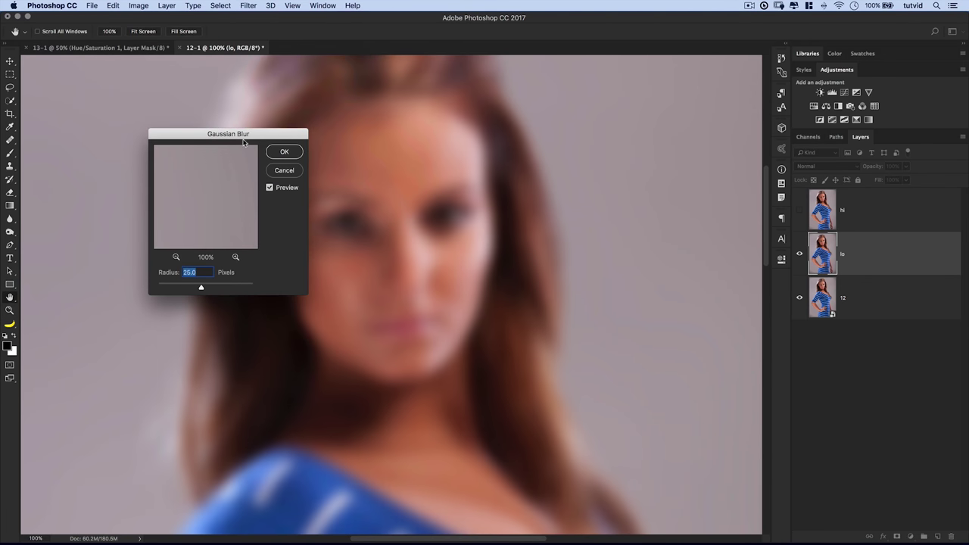
{"action": "left_click_drag", "start_coordinate": [246, 133], "coordinate": [244, 207]}
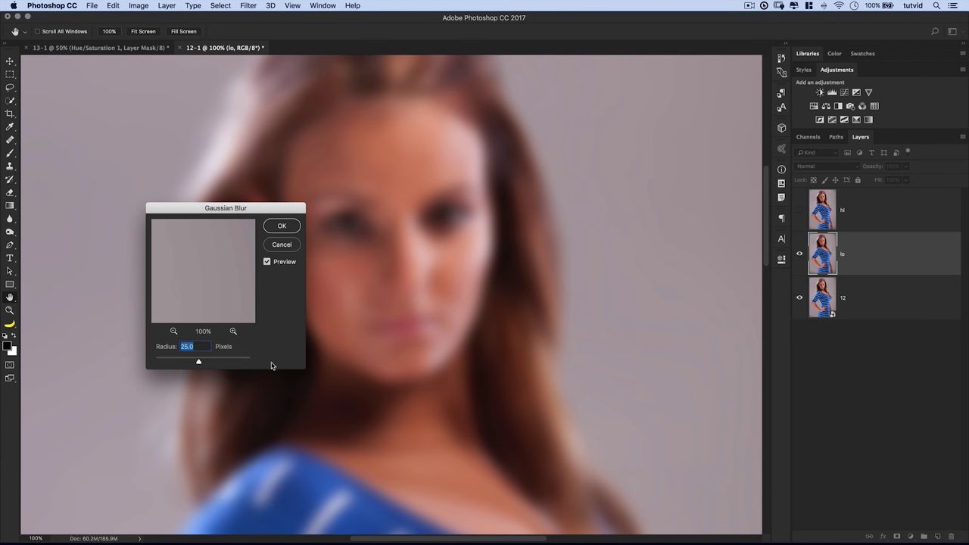
{"action": "type", "text": "10"}
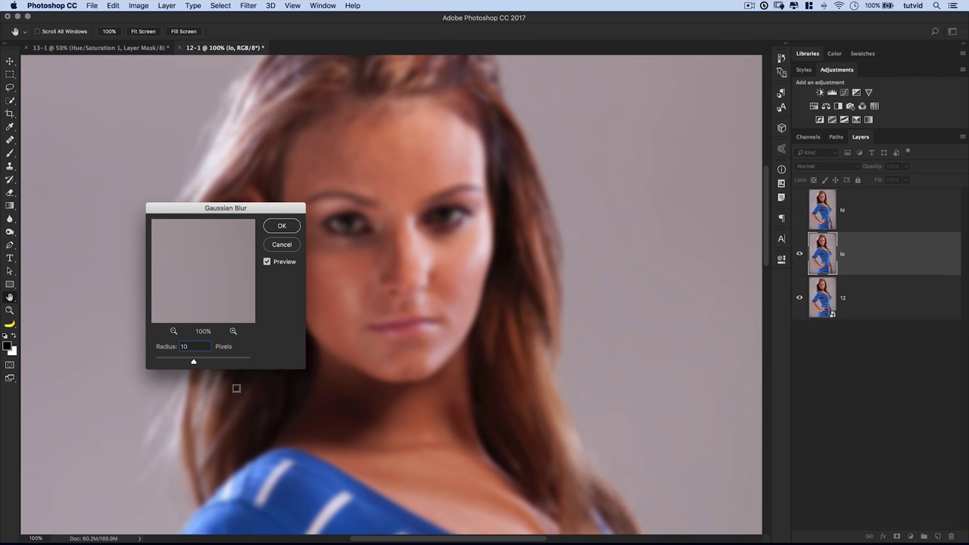
{"action": "key", "text": "BackSpace"}
{"action": "type", "text": "5"}
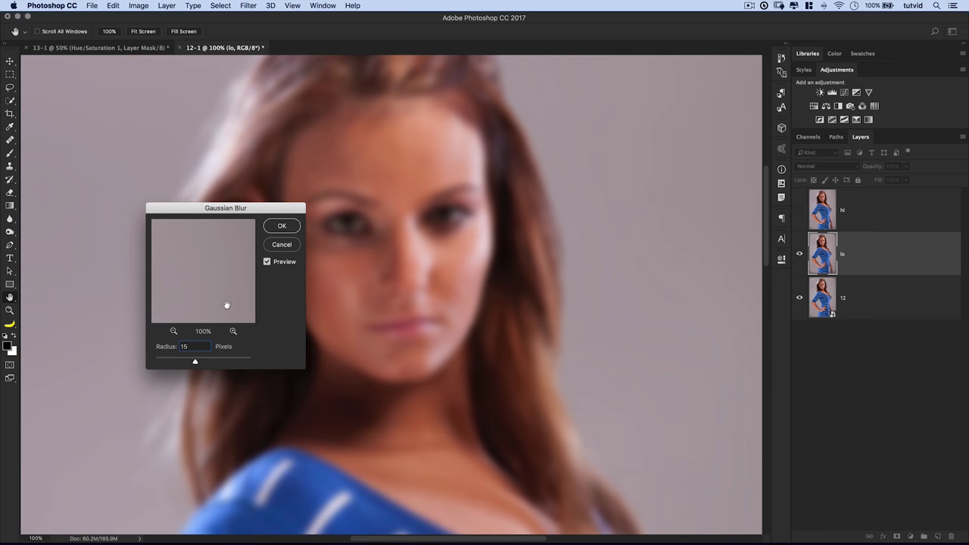
{"action": "type", "text": "12"}
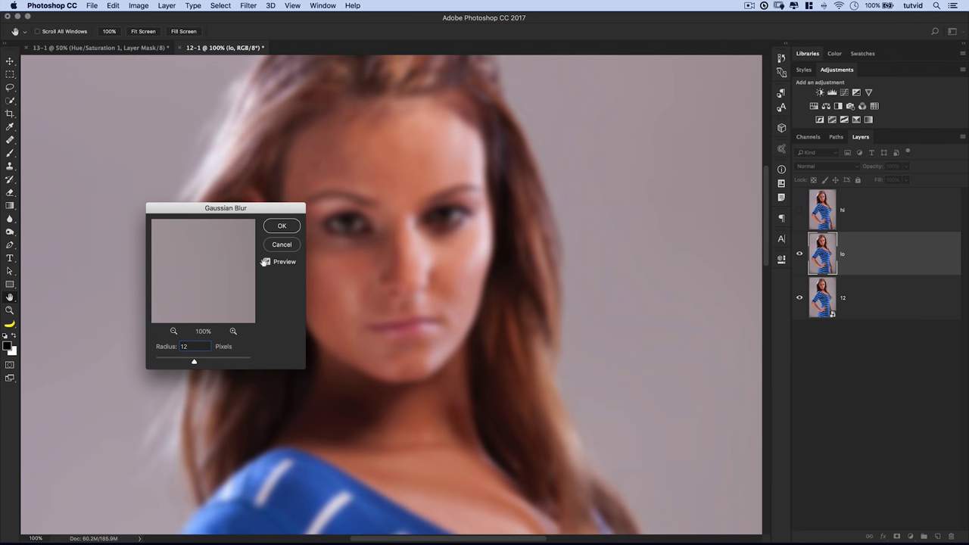
{"action": "left_click", "coordinate": [280, 227]}
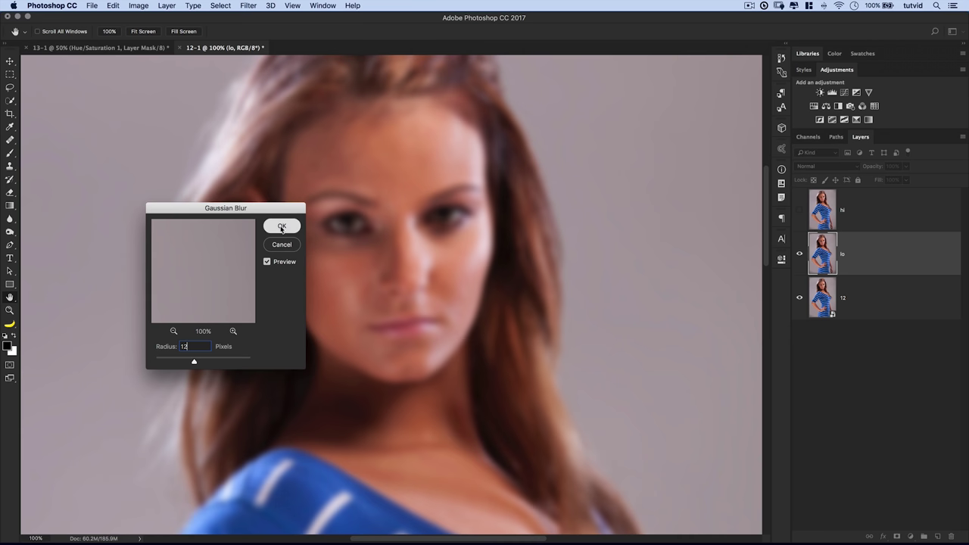
{"action": "left_click_drag", "start_coordinate": [403, 244], "coordinate": [415, 217]}
{"action": "left_click_drag", "start_coordinate": [432, 251], "coordinate": [444, 275]}
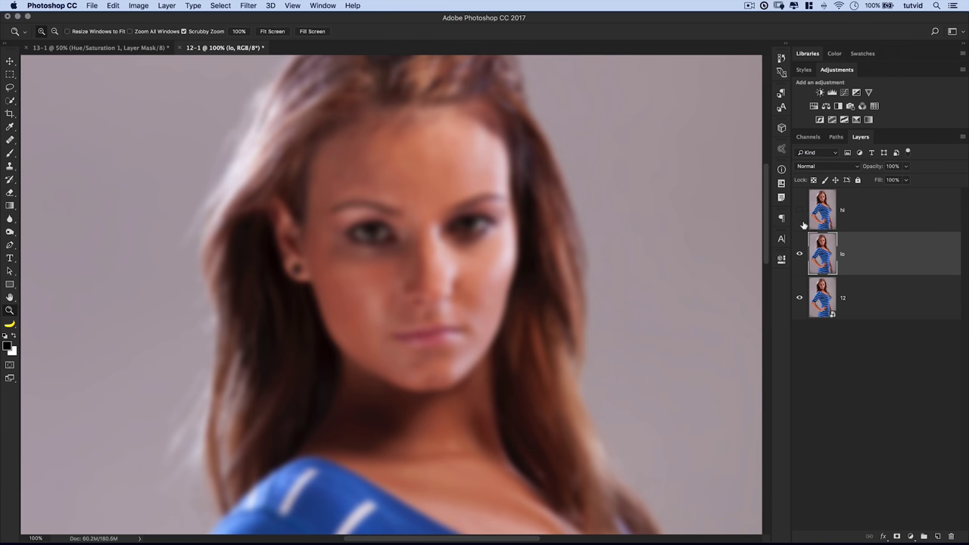
{"action": "left_click", "coordinate": [823, 210]}
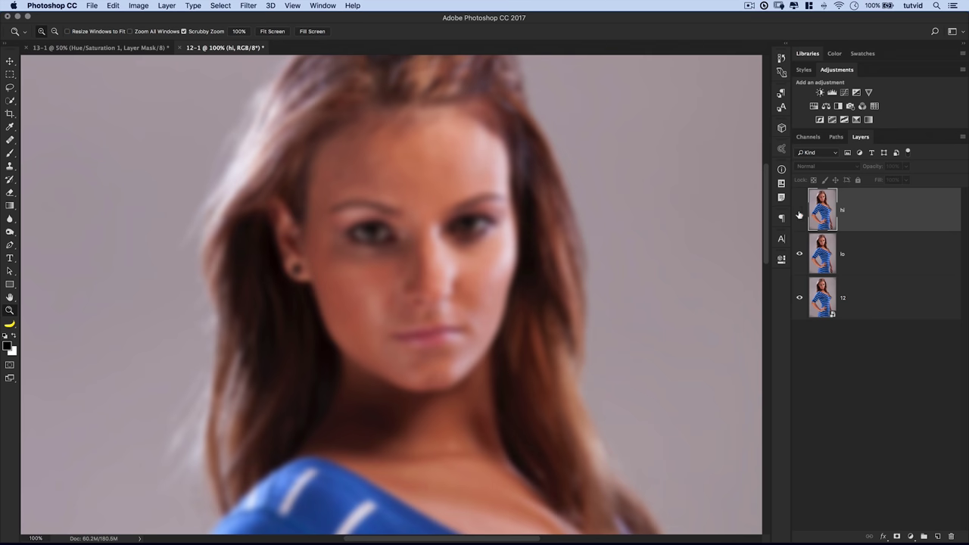
- Show hi and use Apply Image to subtract lo at Scale 2, Offset 128
{"action": "left_click", "coordinate": [800, 213]}
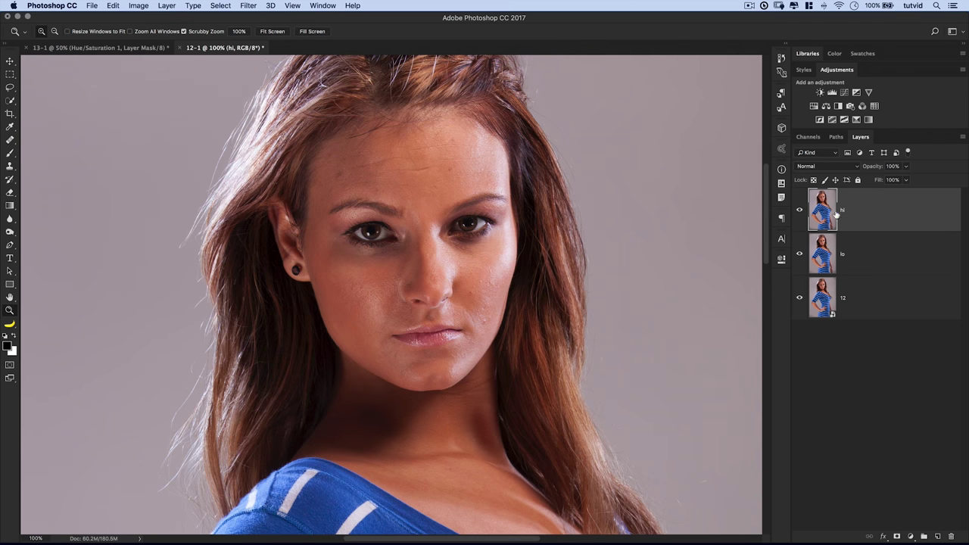
{"action": "left_click", "coordinate": [139, 5]}
{"action": "left_click", "coordinate": [163, 156]}
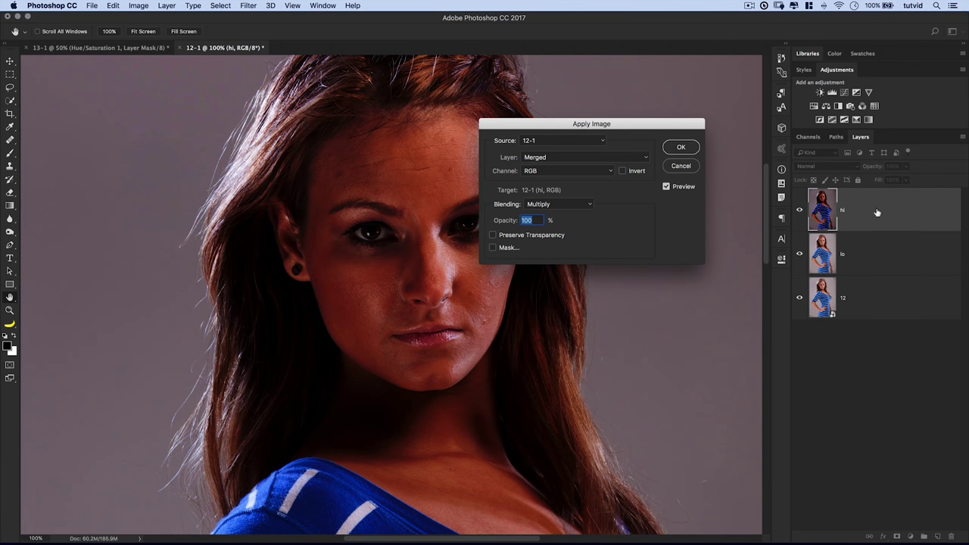
{"action": "left_click", "coordinate": [576, 162]}
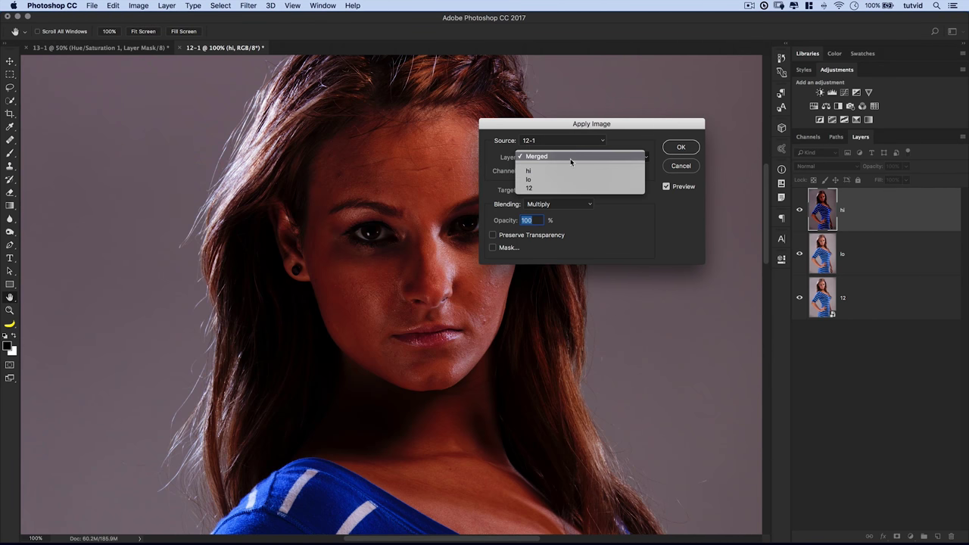
{"action": "left_click", "coordinate": [546, 179]}
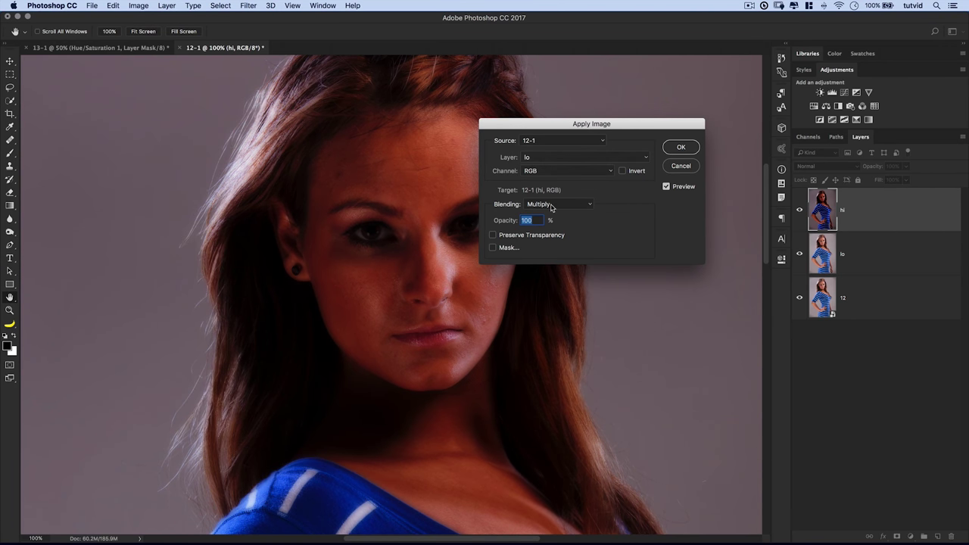
{"action": "left_click", "coordinate": [551, 206]}
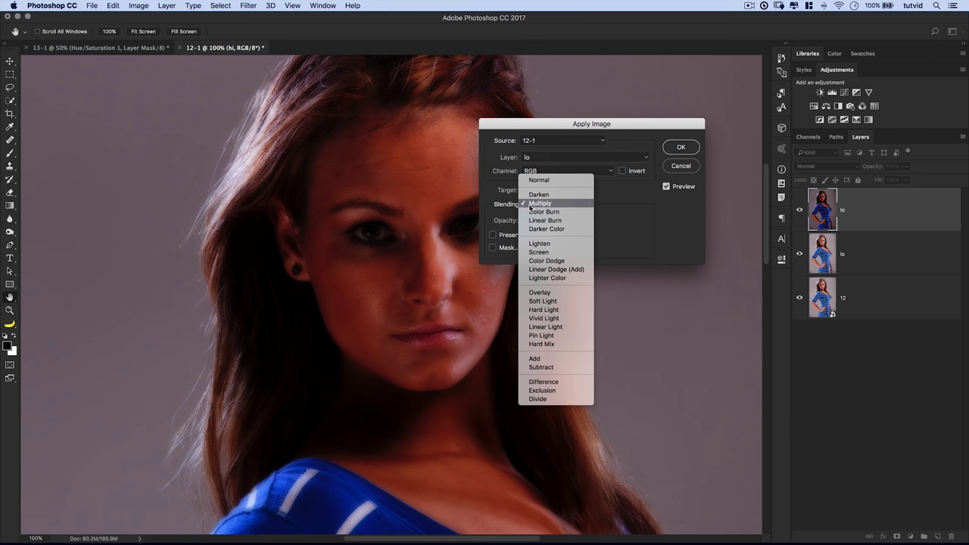
{"action": "left_click", "coordinate": [543, 368]}
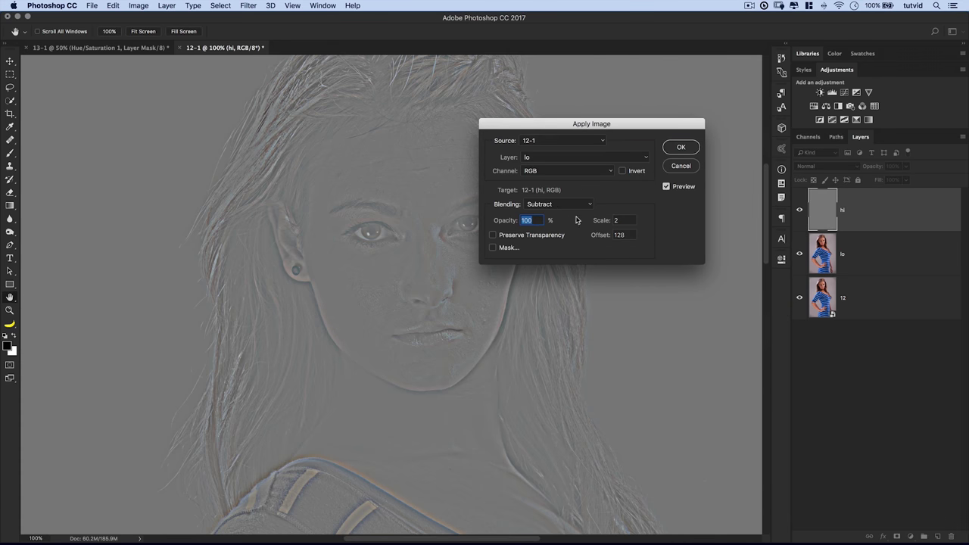
{"action": "left_click", "coordinate": [680, 147]}
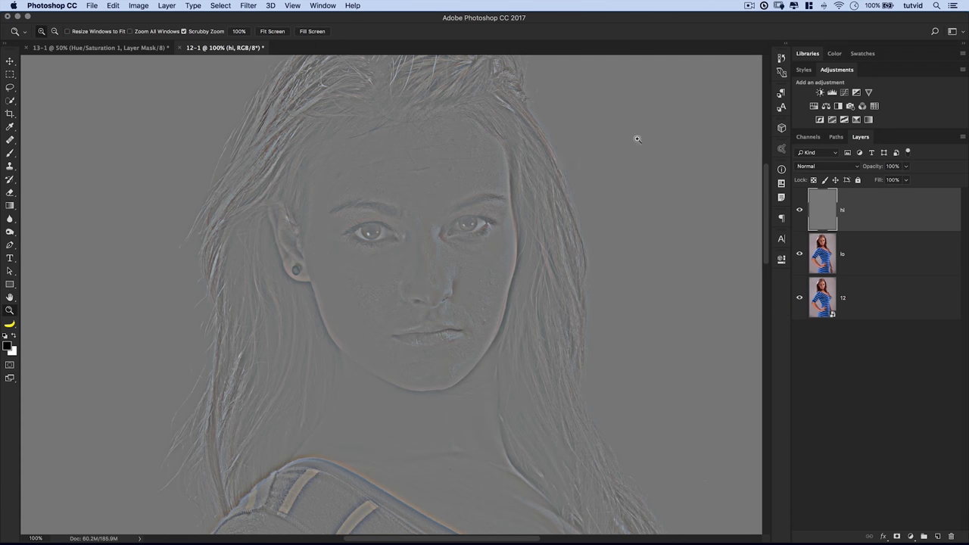
- Compare hi against the blurred lo, then set hi to Linear Light blending
{"action": "left_click_drag", "start_coordinate": [421, 294], "coordinate": [432, 147]}
{"action": "left_click_drag", "start_coordinate": [430, 308], "coordinate": [430, 374]}
{"action": "left_click", "coordinate": [430, 373], "text": "alt"}
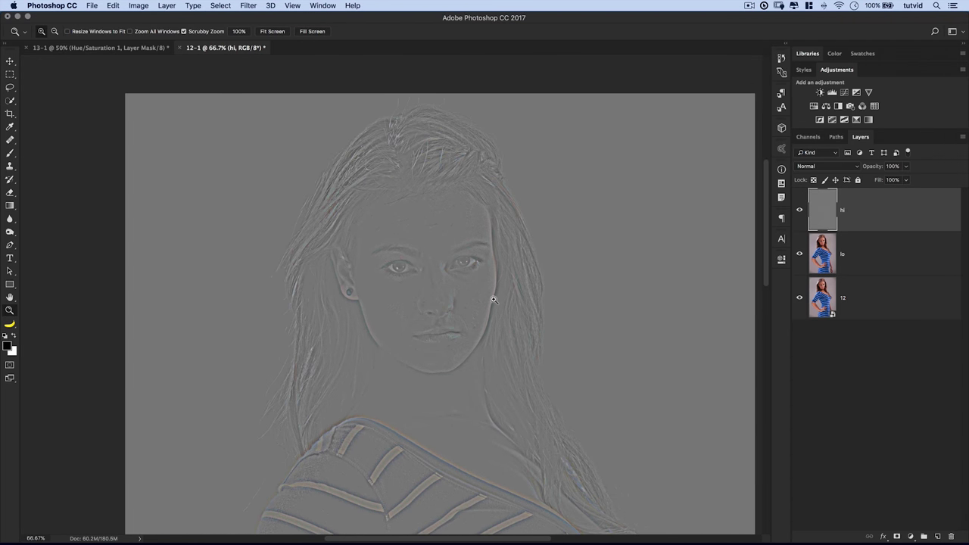
{"action": "left_click", "coordinate": [800, 210]}
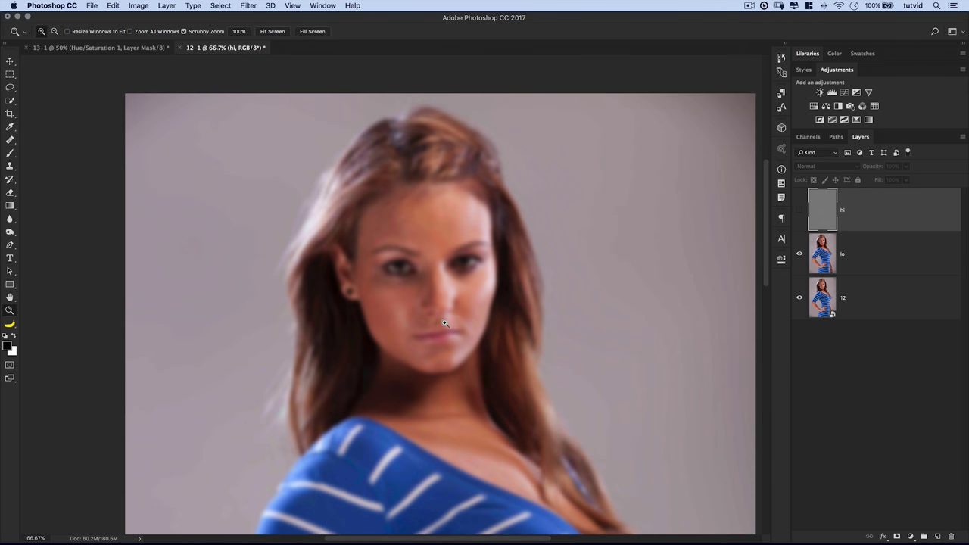
{"action": "left_click_drag", "start_coordinate": [447, 321], "coordinate": [455, 262]}
{"action": "left_click", "coordinate": [800, 210]}
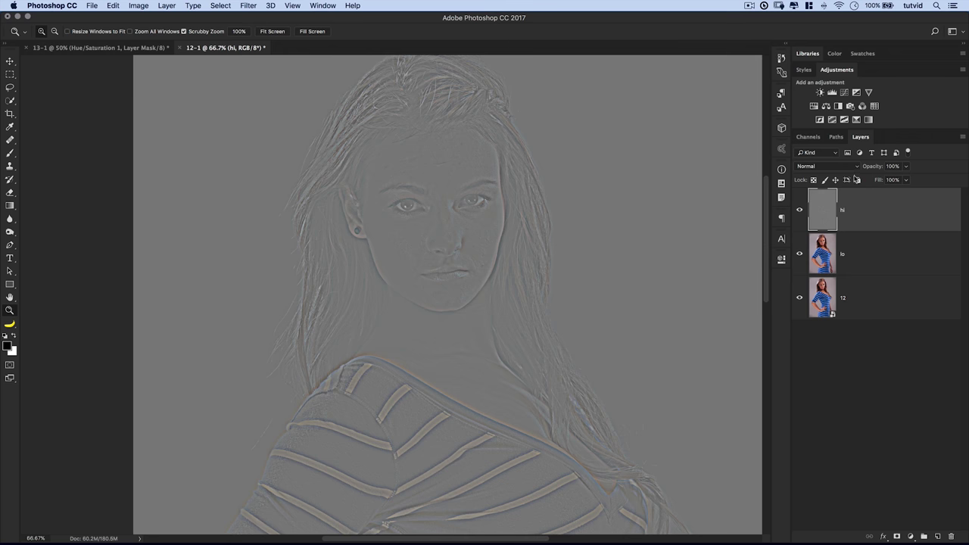
{"action": "left_click", "coordinate": [844, 167]}
{"action": "left_click", "coordinate": [814, 305]}
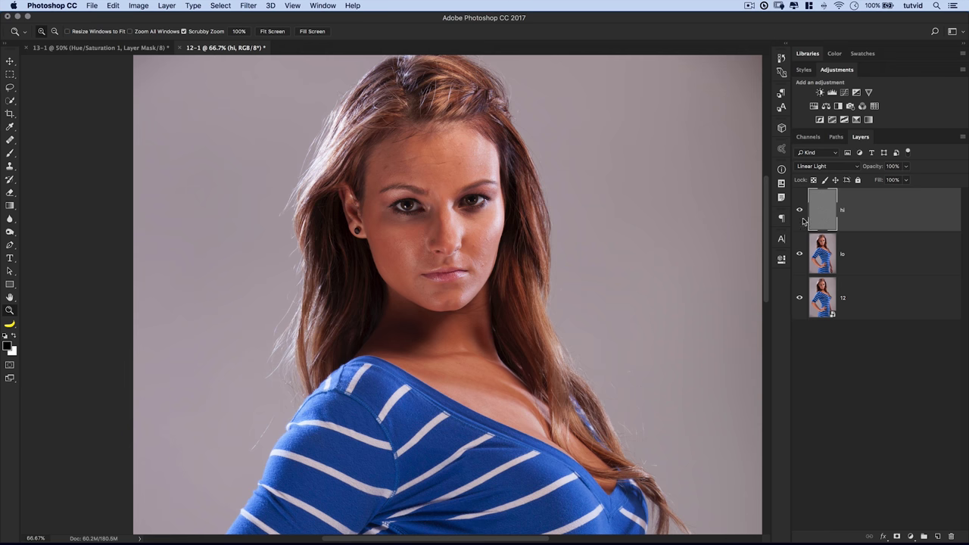
{"action": "mouse_move", "coordinate": [799, 254]}
{"action": "left_mouse_down"}
{"action": "mouse_move", "coordinate": [808, 201]}
{"action": "mouse_move", "coordinate": [799, 244]}
{"action": "left_mouse_up"}
- Zoom in on the upper face and pick the Healing Brush Tool
{"action": "left_click_drag", "start_coordinate": [430, 192], "coordinate": [455, 281]}
{"action": "scroll", "coordinate": [431, 220], "scroll_direction": "down", "scroll_amount": 5}
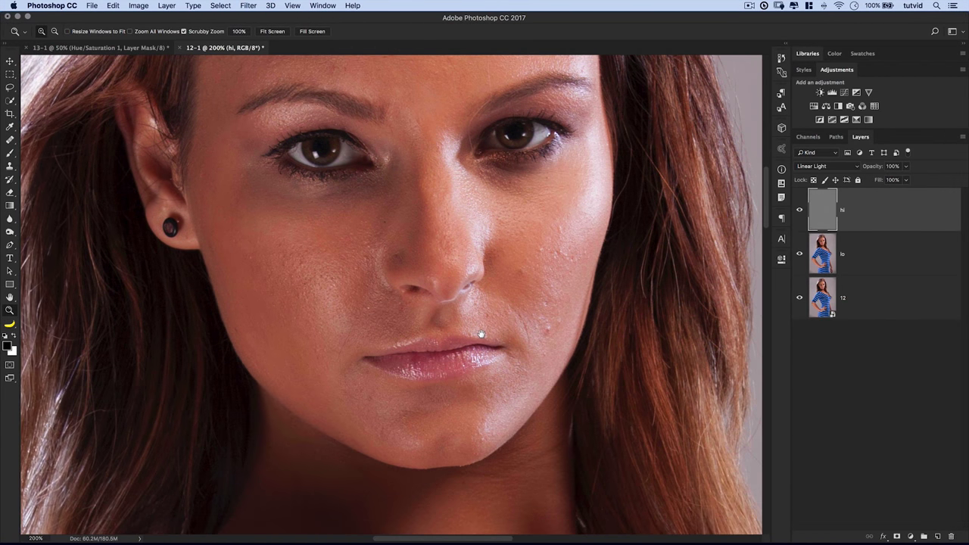
{"action": "left_click_drag", "start_coordinate": [468, 284], "coordinate": [465, 419]}
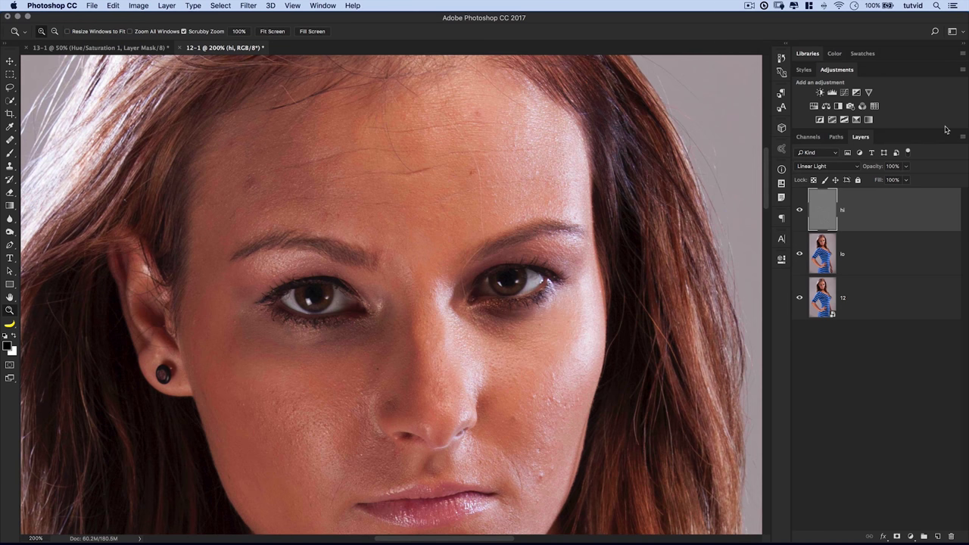
{"action": "left_click_drag", "start_coordinate": [10, 141], "coordinate": [46, 154]}
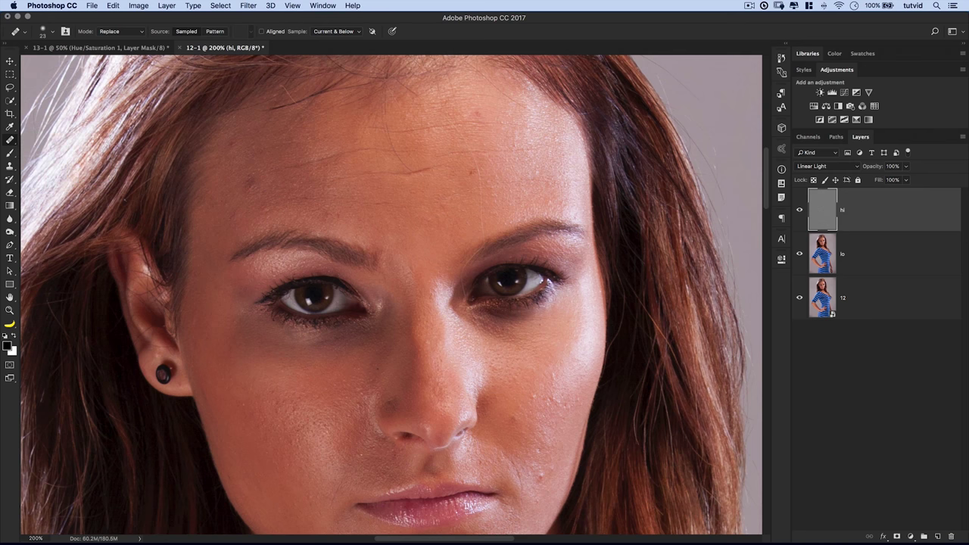
{"action": "left_click", "coordinate": [337, 32]}
- Set healing to sample Current Layer and heal the forehead spots and inner eye corner
{"action": "left_click", "coordinate": [331, 24]}
{"action": "scroll", "coordinate": [442, 166], "scroll_direction": "left", "scroll_amount": 3}
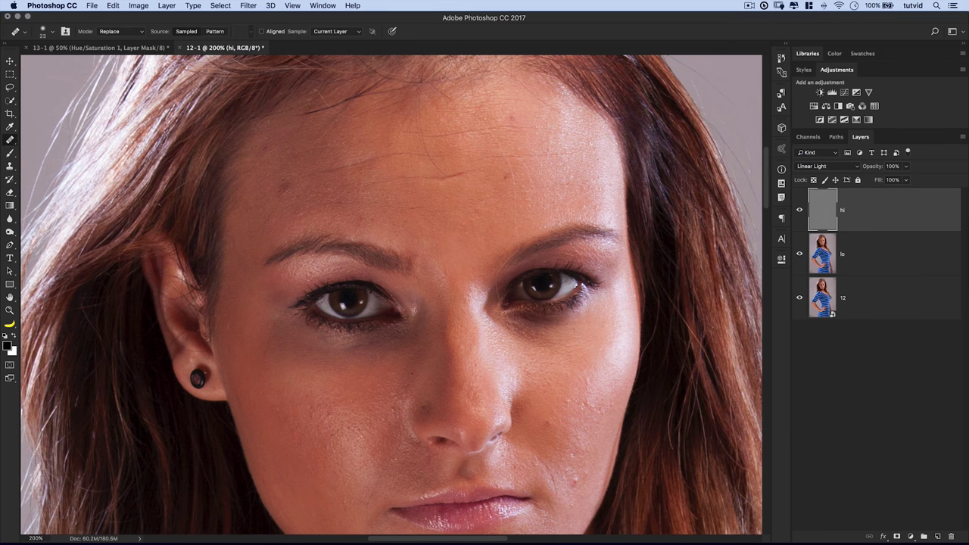
{"action": "left_click", "coordinate": [284, 212], "text": "alt"}
{"action": "left_click", "coordinate": [277, 194]}
{"action": "left_click", "coordinate": [295, 166]}
{"action": "key", "text": "super+z"}
{"action": "key", "text": "super+z"}
{"action": "left_click_drag", "start_coordinate": [495, 293], "coordinate": [491, 304]}
- Heal the spider-web tattoo lines on the forearm, then select the lo layer
{"action": "left_click_drag", "start_coordinate": [422, 410], "coordinate": [475, 353]}
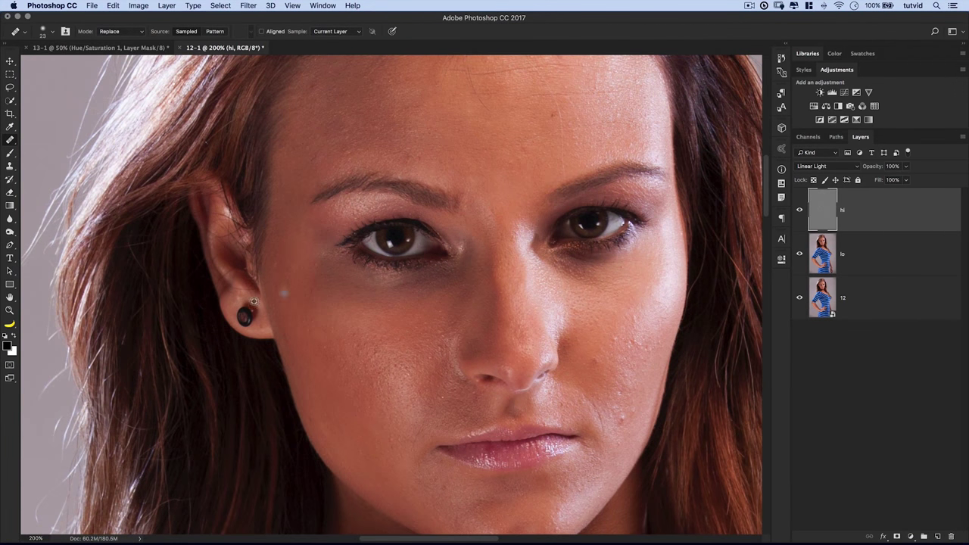
{"action": "scroll", "coordinate": [414, 321], "scroll_direction": "down", "scroll_amount": 15}
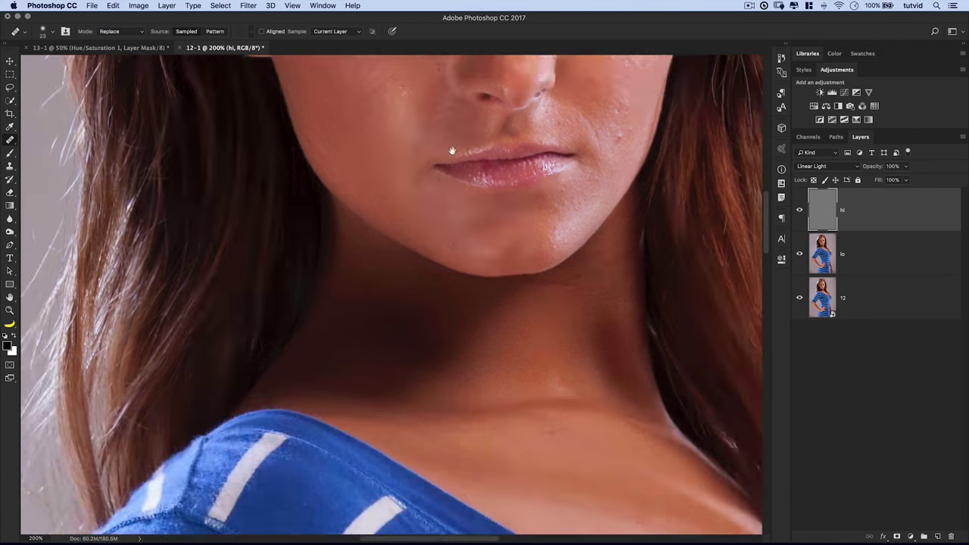
{"action": "scroll", "coordinate": [514, 184], "scroll_direction": "down", "scroll_amount": 10}
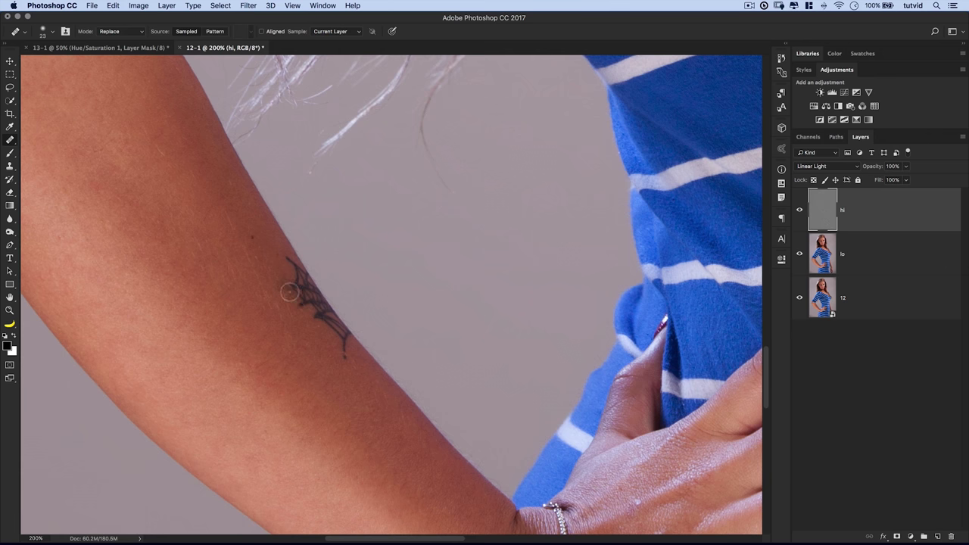
{"action": "mouse_move", "coordinate": [289, 262]}
{"action": "left_mouse_down"}
{"action": "mouse_move", "coordinate": [339, 351]}
{"action": "mouse_move", "coordinate": [337, 327]}
{"action": "mouse_move", "coordinate": [317, 298]}
{"action": "left_mouse_up"}
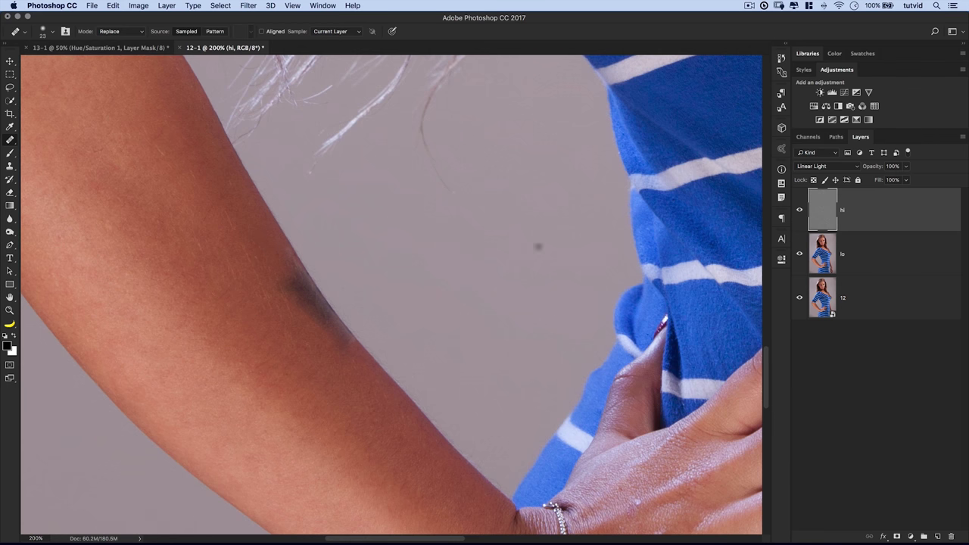
{"action": "left_click", "coordinate": [878, 259]}
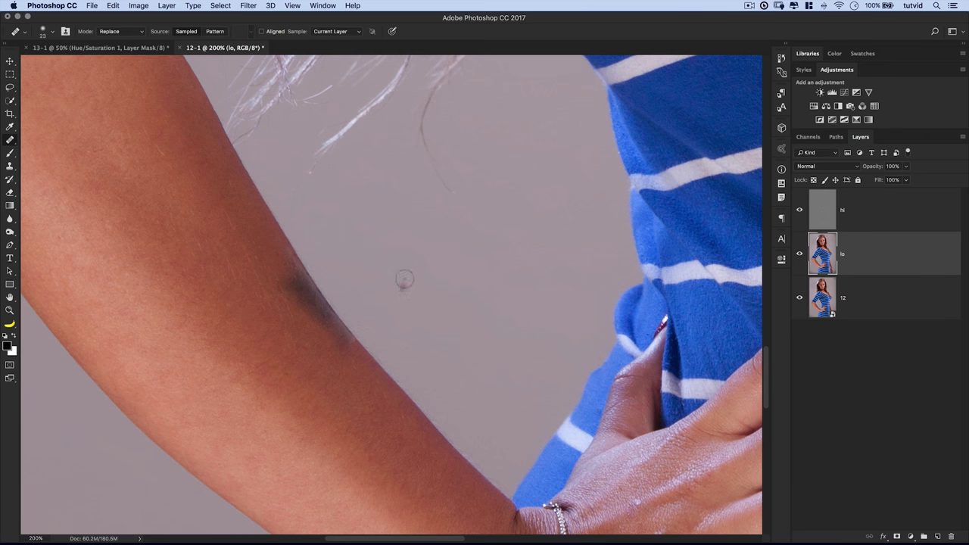
- Enlarge the Healing Brush to 40 and make a first healing pass over the forearm's dark patch on lo
{"action": "key", "text": "bracketright"}
{"action": "key", "text": "bracketright"}
{"action": "key", "text": "bracketright"}
{"action": "key", "text": "bracketright"}
{"action": "mouse_move", "coordinate": [304, 271]}
{"action": "left_mouse_down"}
{"action": "mouse_move", "coordinate": [299, 303]}
{"action": "mouse_move", "coordinate": [296, 283]}
{"action": "mouse_move", "coordinate": [315, 299]}
{"action": "mouse_move", "coordinate": [280, 240]}
{"action": "mouse_move", "coordinate": [277, 256]}
{"action": "mouse_move", "coordinate": [298, 296]}
{"action": "mouse_move", "coordinate": [348, 347]}
{"action": "mouse_move", "coordinate": [325, 320]}
{"action": "left_mouse_up"}
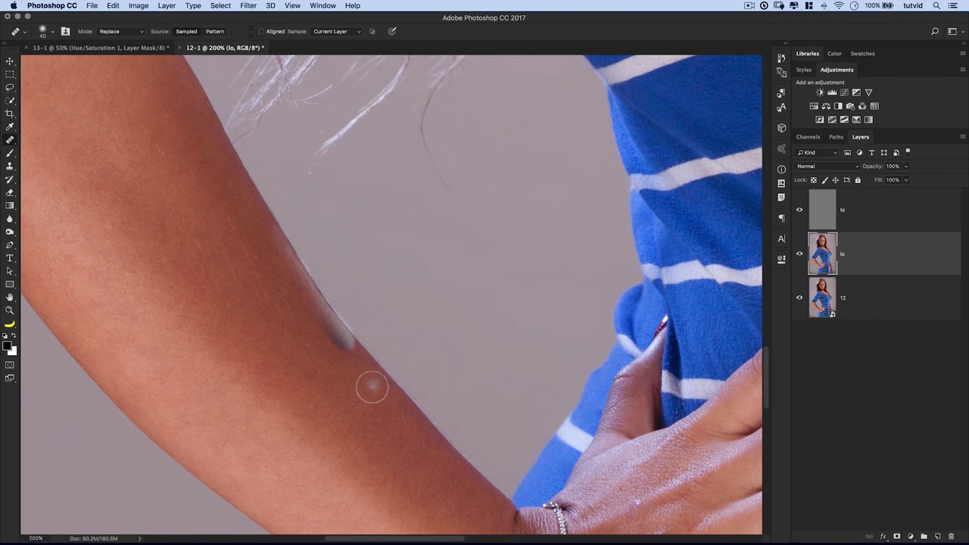
{"action": "key", "text": "super+z"}
{"action": "key", "text": "alt+bracketright"}
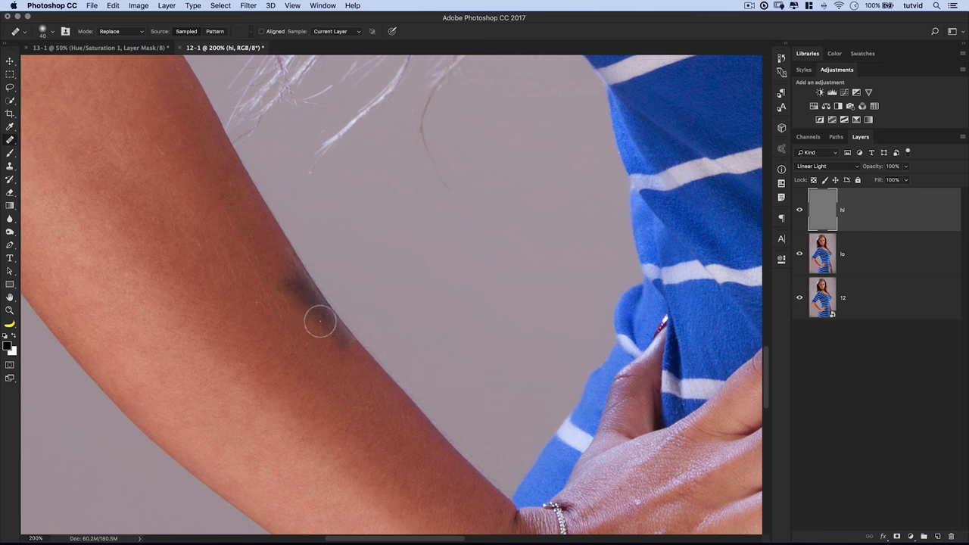
{"action": "key", "text": "alt+bracketleft"}
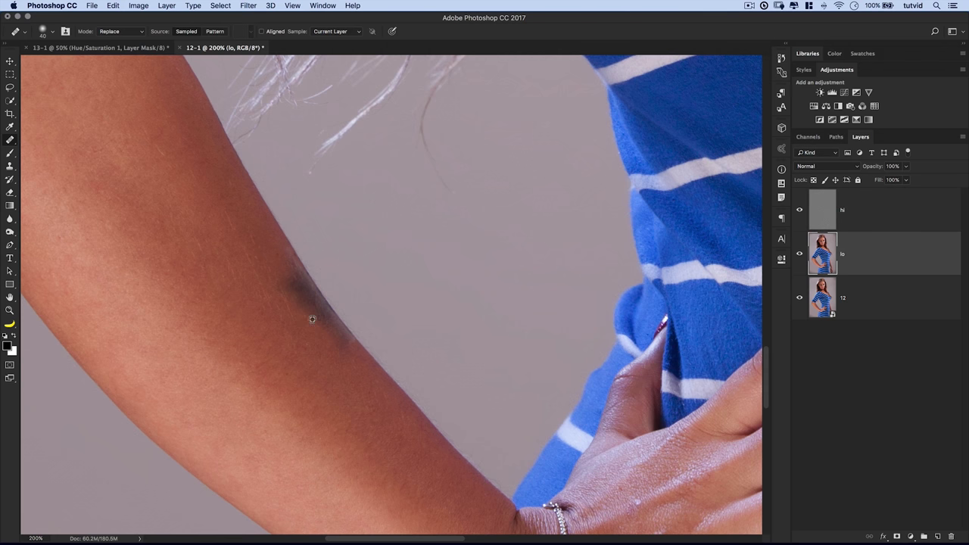
{"action": "left_click_drag", "start_coordinate": [279, 267], "coordinate": [304, 319]}
- Sample nearby clean skin repeatedly and heal the patch's lower end, top end and arm edge
{"action": "left_click", "coordinate": [224, 202], "text": "alt"}
{"action": "mouse_move", "coordinate": [278, 269]}
{"action": "left_mouse_down"}
{"action": "mouse_move", "coordinate": [313, 322]}
{"action": "mouse_move", "coordinate": [336, 335]}
{"action": "left_mouse_up"}
{"action": "left_click_drag", "start_coordinate": [306, 306], "coordinate": [261, 262]}
{"action": "left_click", "coordinate": [334, 339]}
{"action": "left_click", "coordinate": [267, 299], "text": "alt"}
{"action": "left_click_drag", "start_coordinate": [281, 262], "coordinate": [287, 272]}
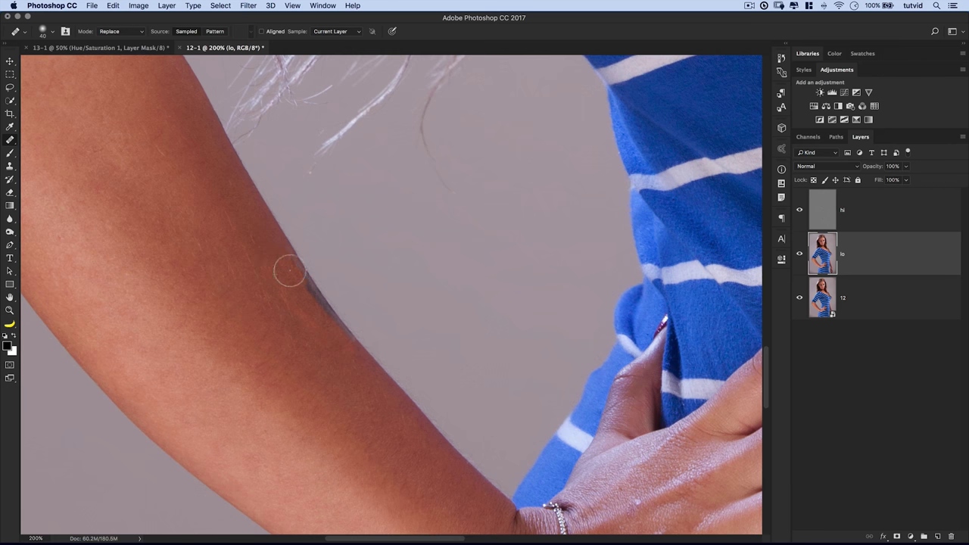
{"action": "left_click", "coordinate": [253, 249], "text": "alt"}
{"action": "left_click_drag", "start_coordinate": [277, 255], "coordinate": [288, 266]}
{"action": "scroll", "coordinate": [315, 366], "scroll_direction": "up", "scroll_amount": 2}
- Zoom out and set up the Brush Tool at 178 px size and 9% opacity
{"action": "key", "text": "super+minus"}
{"action": "key", "text": "super+minus"}
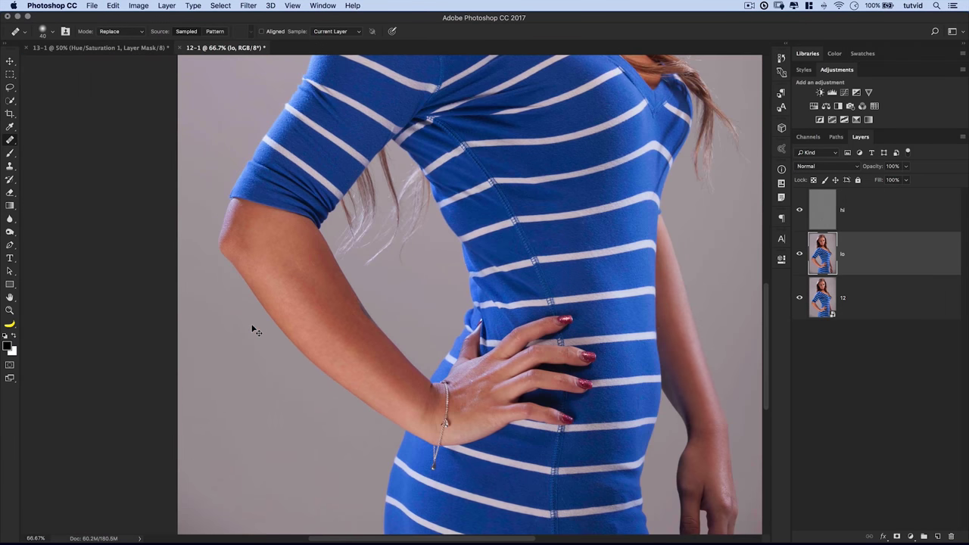
{"action": "scroll", "coordinate": [357, 422], "scroll_direction": "up", "scroll_amount": 2}
{"action": "scroll", "coordinate": [358, 422], "scroll_direction": "right", "scroll_amount": 2}
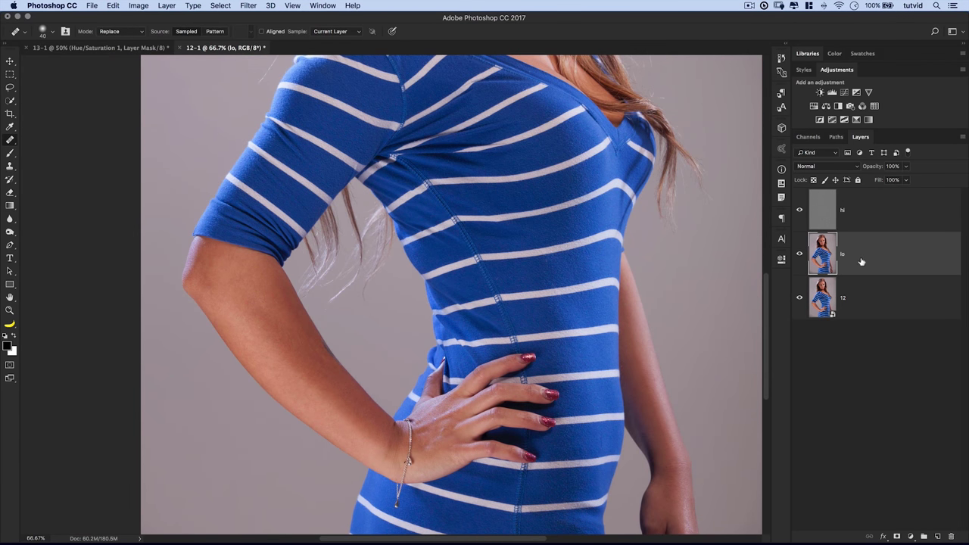
{"action": "scroll", "coordinate": [329, 322], "scroll_direction": "down", "scroll_amount": 3}
{"action": "scroll", "coordinate": [329, 322], "scroll_direction": "right", "scroll_amount": 1}
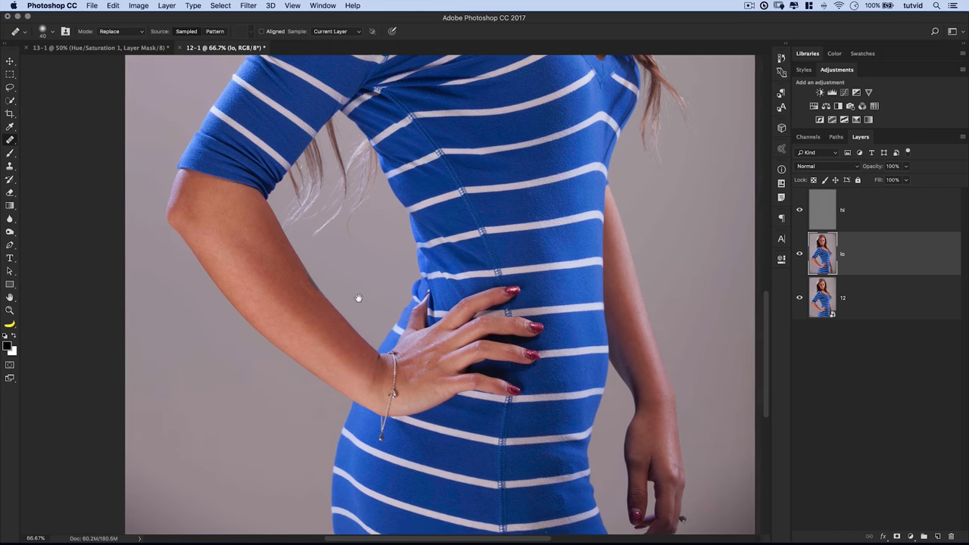
{"action": "scroll", "coordinate": [398, 320], "scroll_direction": "up", "scroll_amount": 10}
{"action": "scroll", "coordinate": [398, 320], "scroll_direction": "right", "scroll_amount": 1}
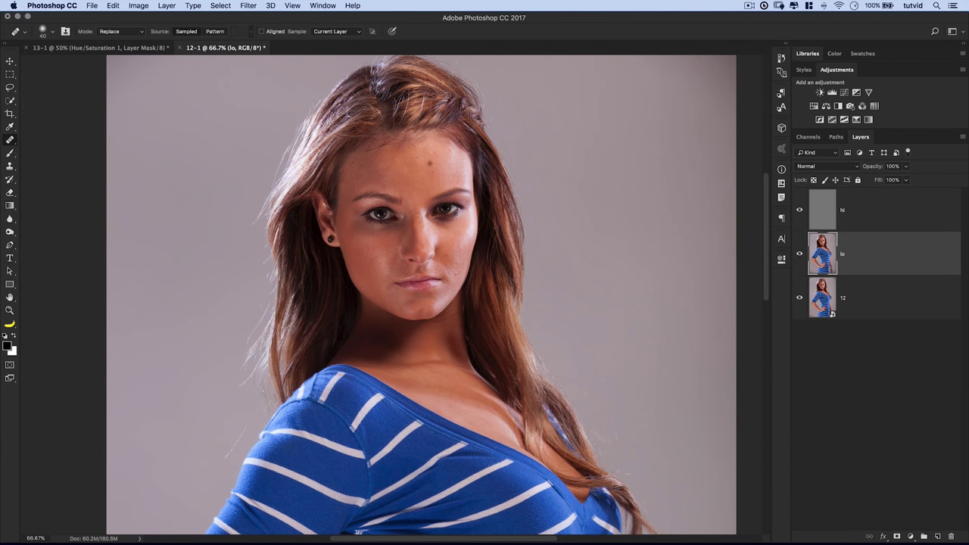
{"action": "left_click", "coordinate": [11, 153]}
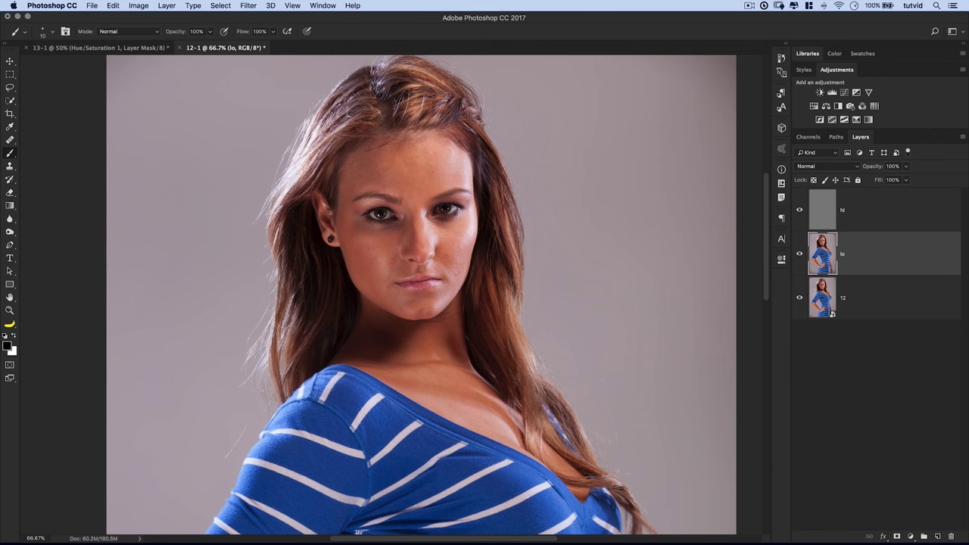
{"action": "right_click", "coordinate": [439, 193]}
{"action": "left_click_drag", "start_coordinate": [519, 220], "coordinate": [534, 220]}
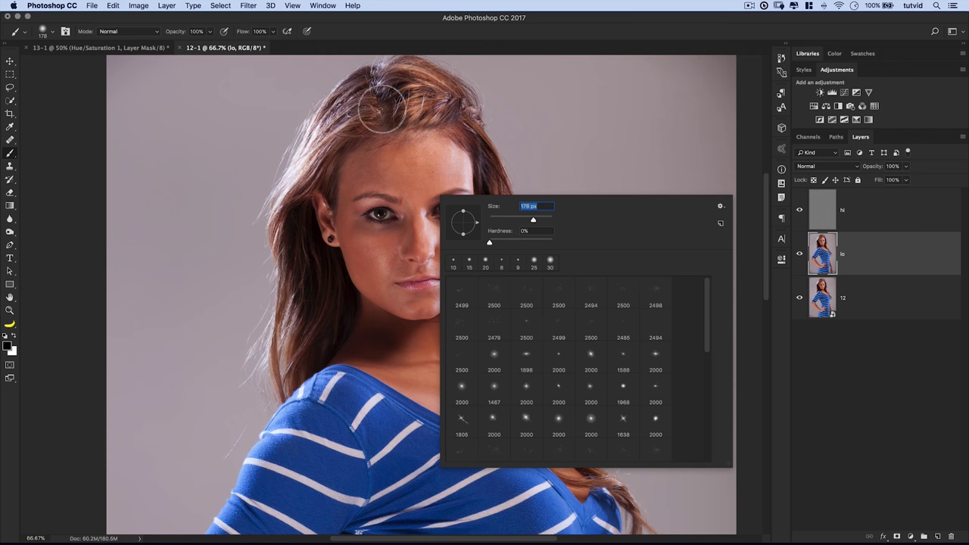
{"action": "left_click_drag", "start_coordinate": [178, 33], "coordinate": [168, 31]}
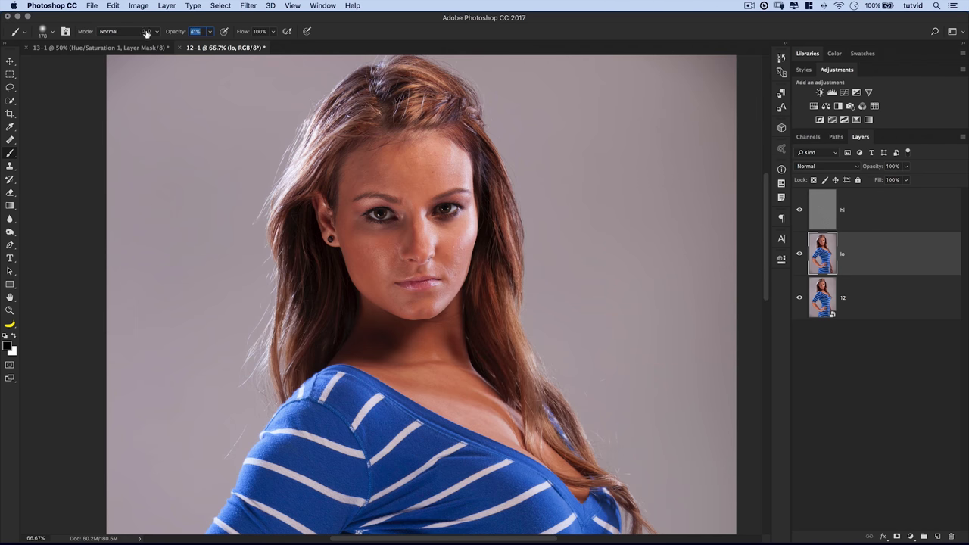
- Sample forehead, nose and neck skin colours and paint faint tone over cheeks, jaw and neck
{"action": "left_click", "coordinate": [445, 178], "text": "alt"}
{"action": "mouse_move", "coordinate": [444, 259]}
{"action": "left_mouse_down"}
{"action": "mouse_move", "coordinate": [446, 306]}
{"action": "mouse_move", "coordinate": [463, 231]}
{"action": "left_mouse_up"}
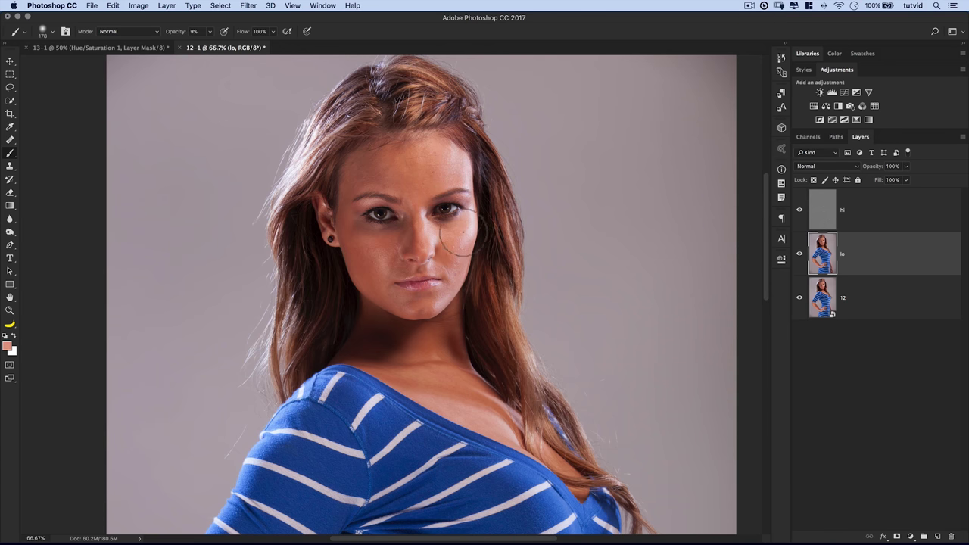
{"action": "mouse_move", "coordinate": [452, 159]}
{"action": "left_mouse_down"}
{"action": "mouse_move", "coordinate": [463, 292]}
{"action": "mouse_move", "coordinate": [439, 250]}
{"action": "mouse_move", "coordinate": [406, 229]}
{"action": "left_mouse_up"}
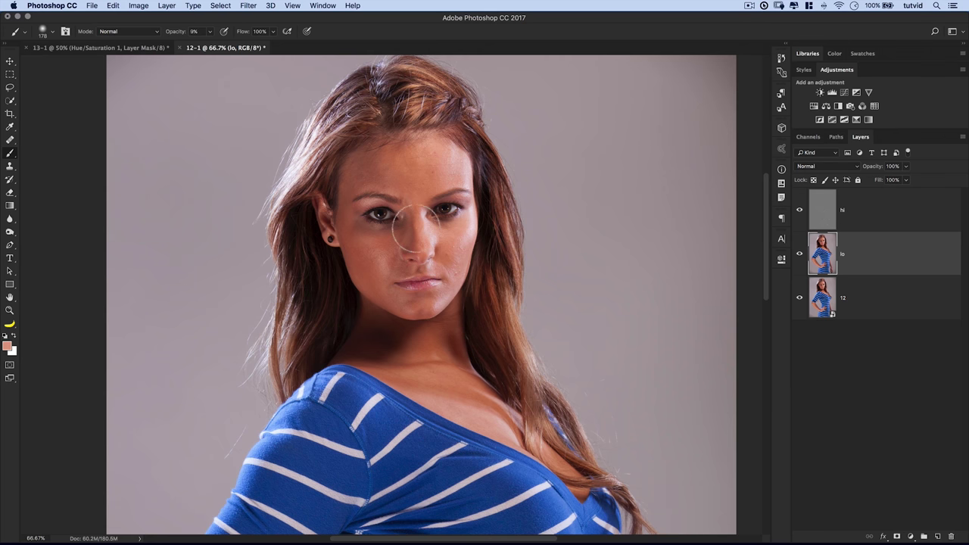
{"action": "left_click", "coordinate": [421, 171], "text": "alt"}
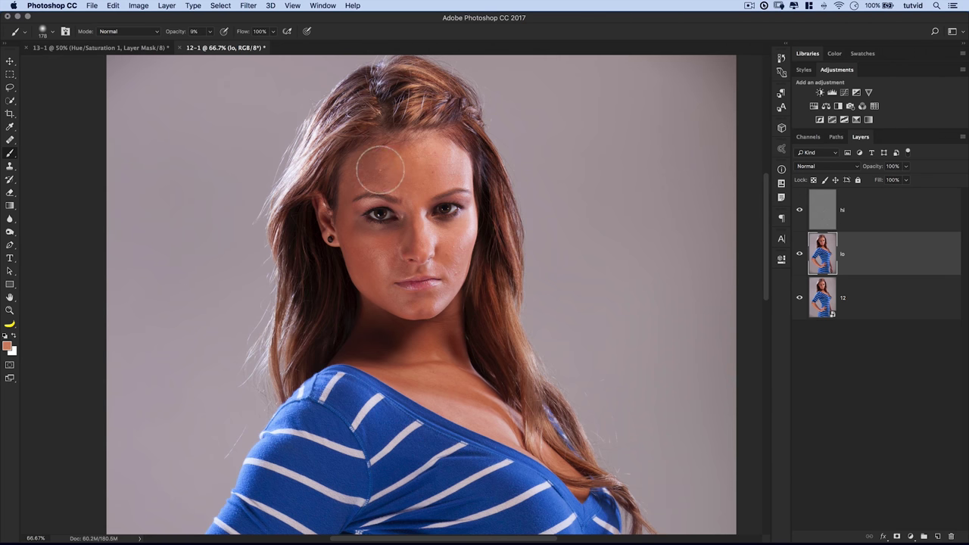
{"action": "left_click", "coordinate": [389, 244], "text": "alt"}
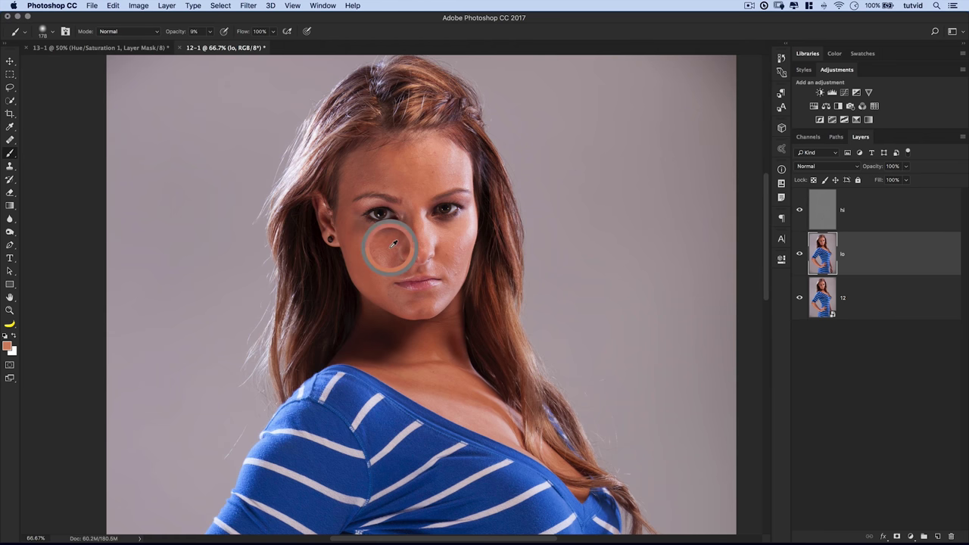
{"action": "left_click", "coordinate": [396, 346], "text": "alt"}
{"action": "left_click_drag", "start_coordinate": [401, 351], "coordinate": [456, 376]}
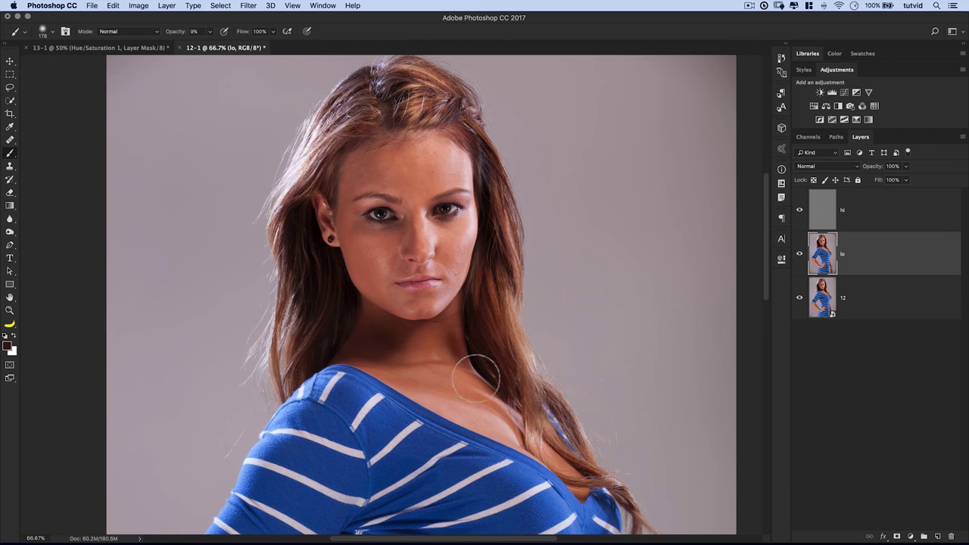
- Sample lighter, tan chest and forearm skin tones to even out the chest and arm
{"action": "left_click_drag", "start_coordinate": [420, 346], "coordinate": [385, 224]}
{"action": "left_click", "coordinate": [422, 273], "text": "alt"}
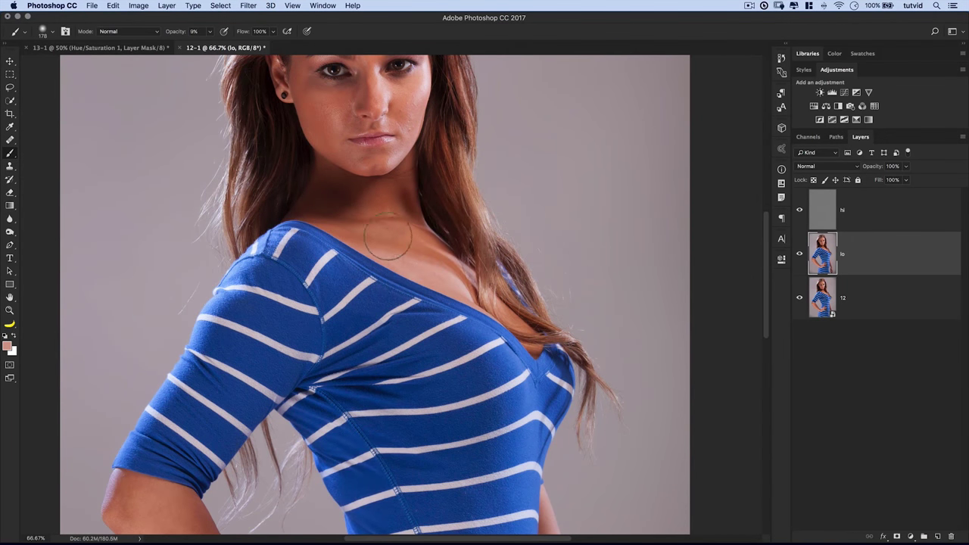
{"action": "left_click", "coordinate": [411, 235], "text": "alt"}
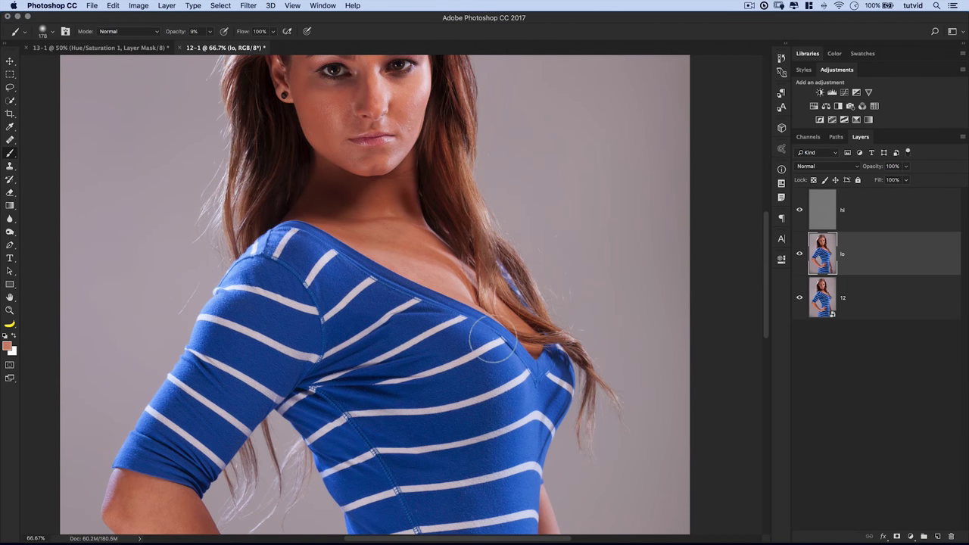
{"action": "scroll", "coordinate": [489, 335], "scroll_direction": "down", "scroll_amount": 10}
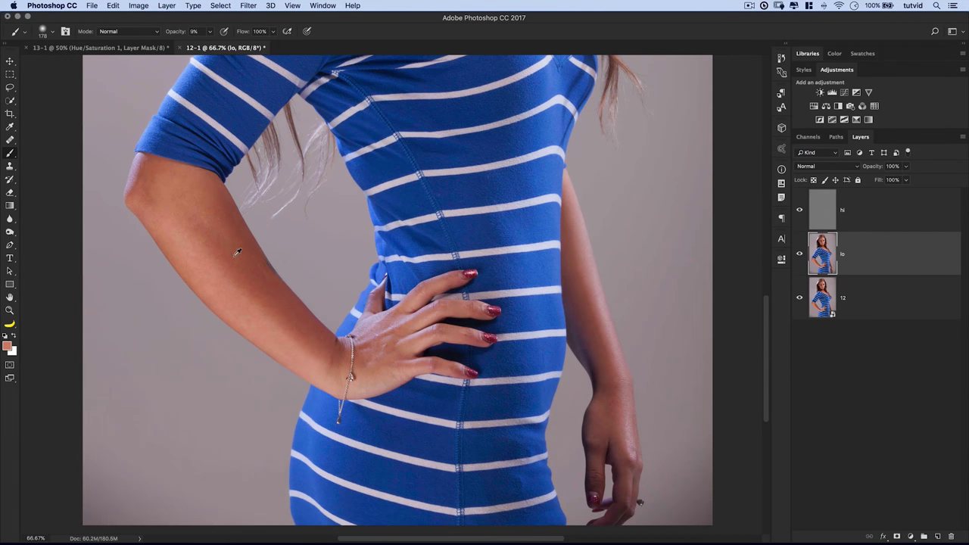
{"action": "left_click", "coordinate": [224, 278], "text": "alt"}
- Toggle the lo and hi layers' visibility to compare before and after painting
{"action": "left_click", "coordinate": [801, 211]}
{"action": "left_click", "coordinate": [800, 254]}
{"action": "scroll", "coordinate": [483, 243], "scroll_direction": "up", "scroll_amount": 10}
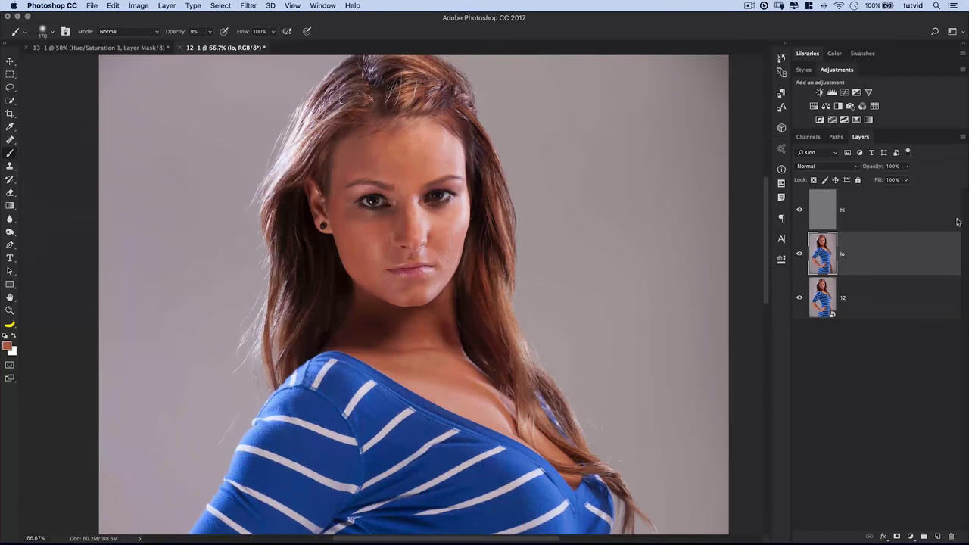
{"action": "left_click", "coordinate": [802, 254]}
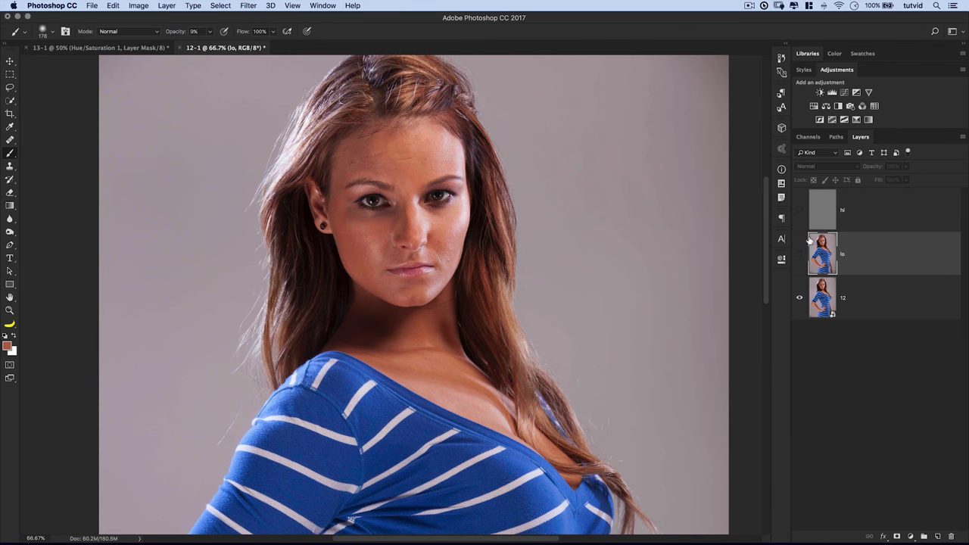
{"action": "left_click_drag", "start_coordinate": [801, 254], "coordinate": [800, 212]}
- Zoom in on the face and switch to the Healing Brush on the hi layer
{"action": "key", "text": "z"}
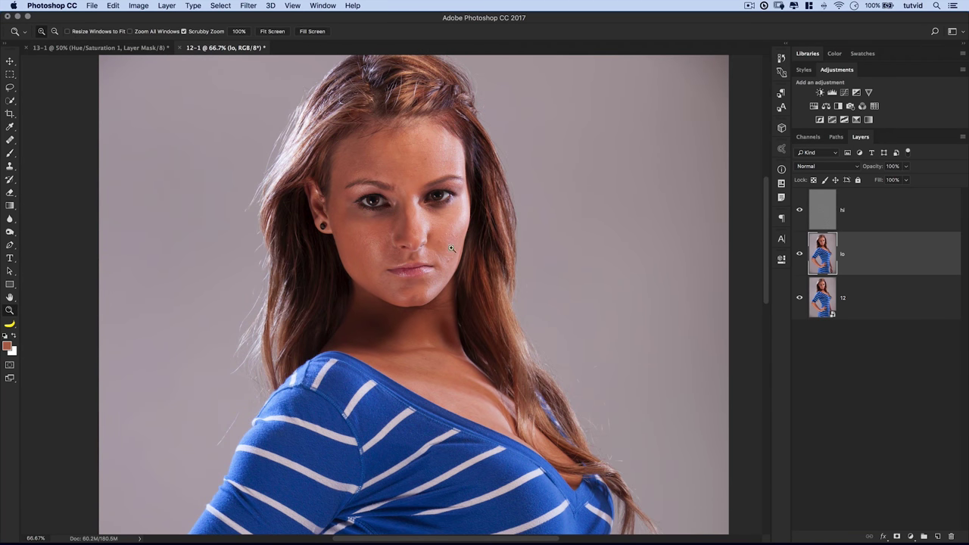
{"action": "left_click", "coordinate": [405, 218]}
{"action": "left_click", "coordinate": [406, 217]}
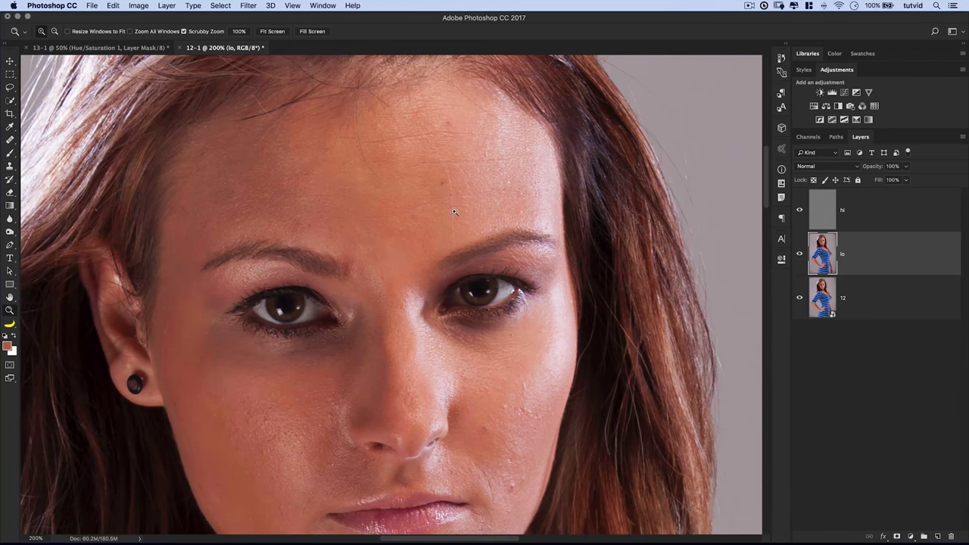
{"action": "scroll", "coordinate": [451, 196], "scroll_direction": "down", "scroll_amount": 2}
{"action": "key", "text": "alt+bracketright"}
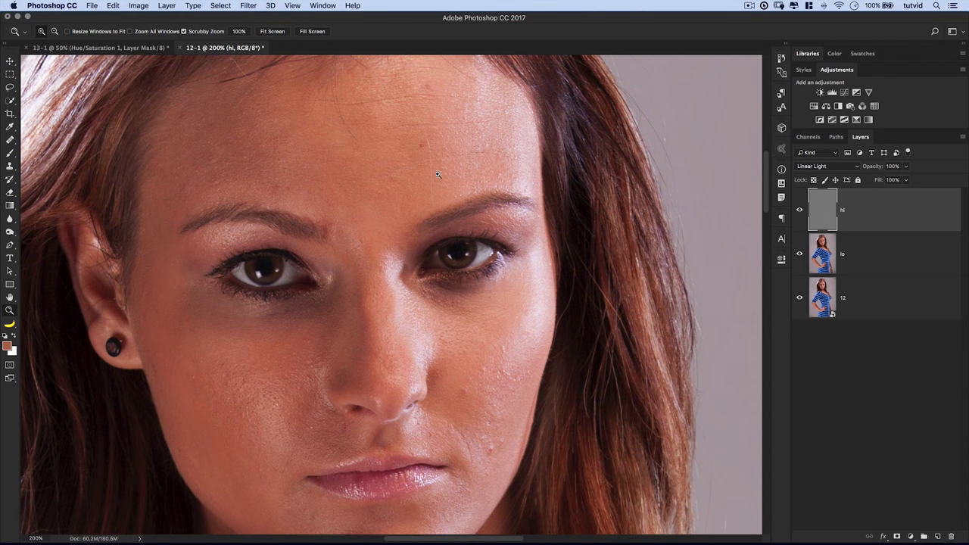
{"action": "key", "text": "j"}
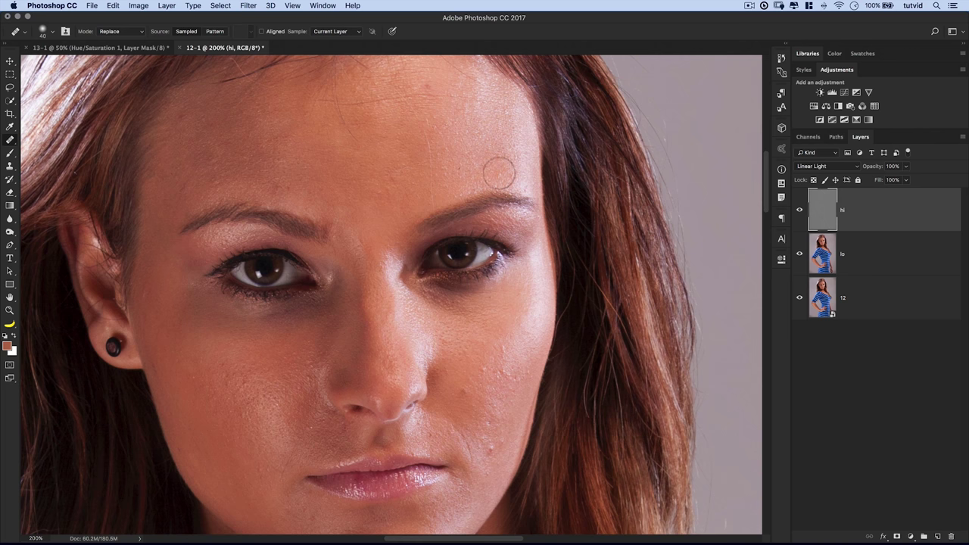
- Heal the brow and forehead blemishes from clean forehead skin, then return to 100% view
{"action": "left_click", "coordinate": [422, 196]}
{"action": "left_click_drag", "start_coordinate": [439, 134], "coordinate": [459, 210]}
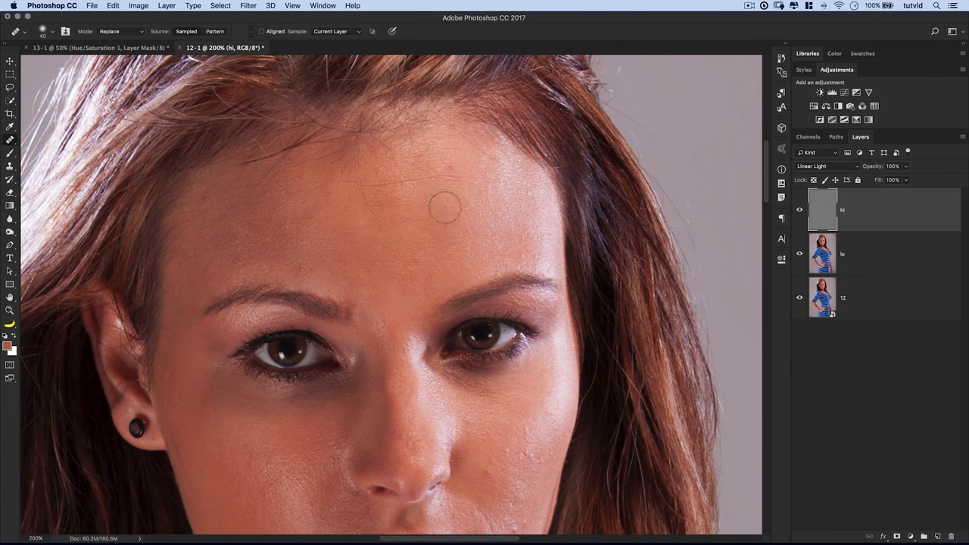
{"action": "left_click", "coordinate": [343, 205], "text": "alt"}
{"action": "left_click", "coordinate": [363, 229]}
{"action": "left_click", "coordinate": [499, 196]}
{"action": "left_click", "coordinate": [453, 163], "text": "alt"}
{"action": "mouse_move", "coordinate": [473, 150]}
{"action": "left_mouse_down"}
{"action": "mouse_move", "coordinate": [498, 165]}
{"action": "mouse_move", "coordinate": [525, 223]}
{"action": "left_mouse_up"}
{"action": "left_click", "coordinate": [415, 169]}
{"action": "key", "text": "super+1"}
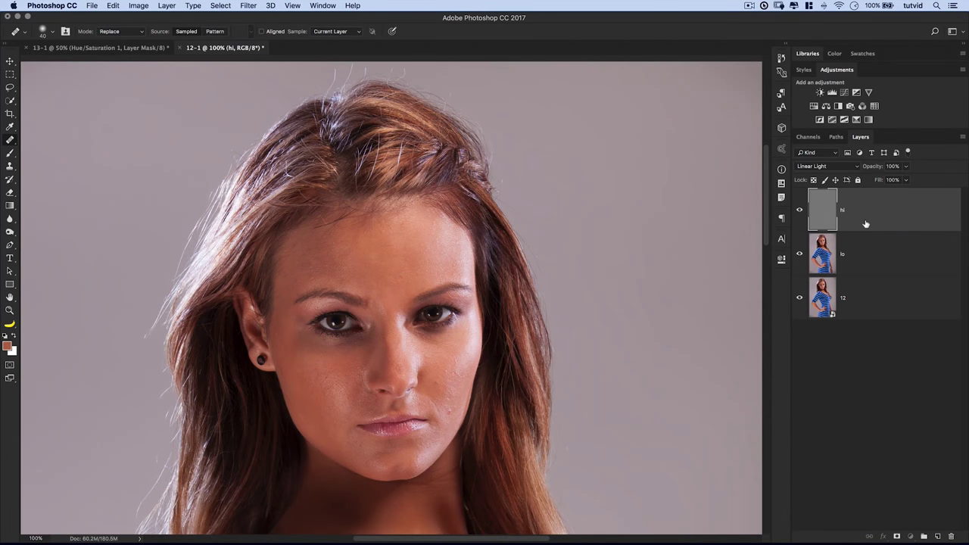
- Apply Smart Sharpen to hi with Amount 67%, Radius 1.5 px and Reduce Noise 0%
{"action": "left_click", "coordinate": [248, 6]}
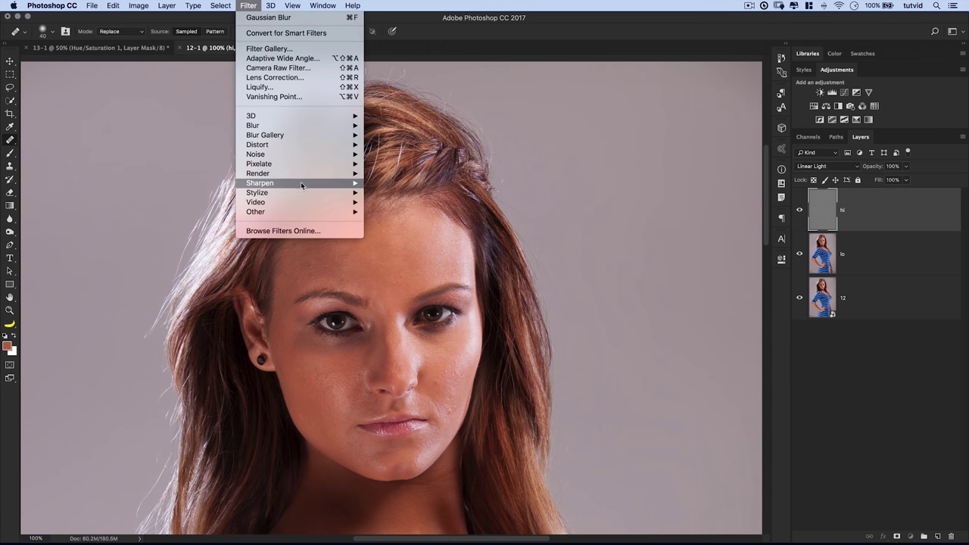
{"action": "mouse_move", "coordinate": [306, 186]}
{"action": "left_click", "coordinate": [405, 221]}
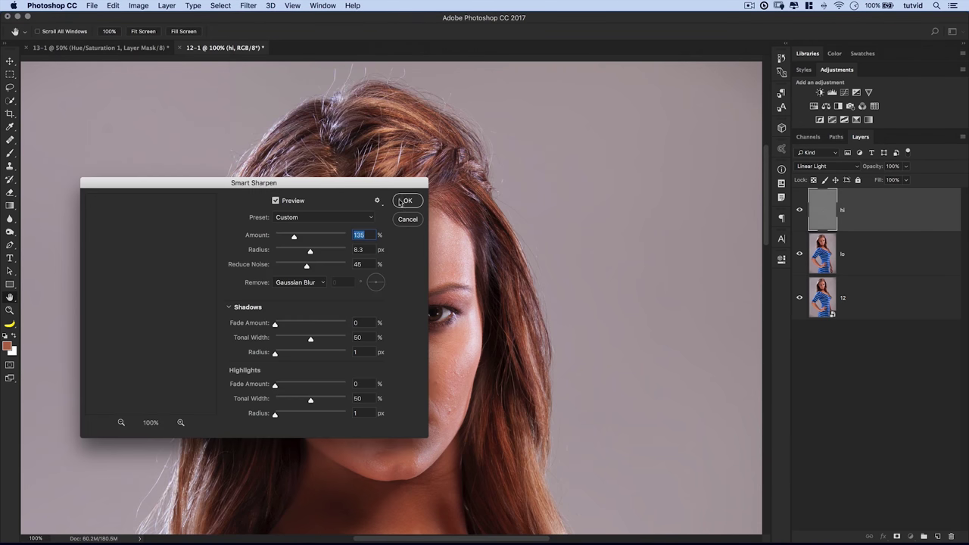
{"action": "left_click_drag", "start_coordinate": [383, 186], "coordinate": [823, 148]}
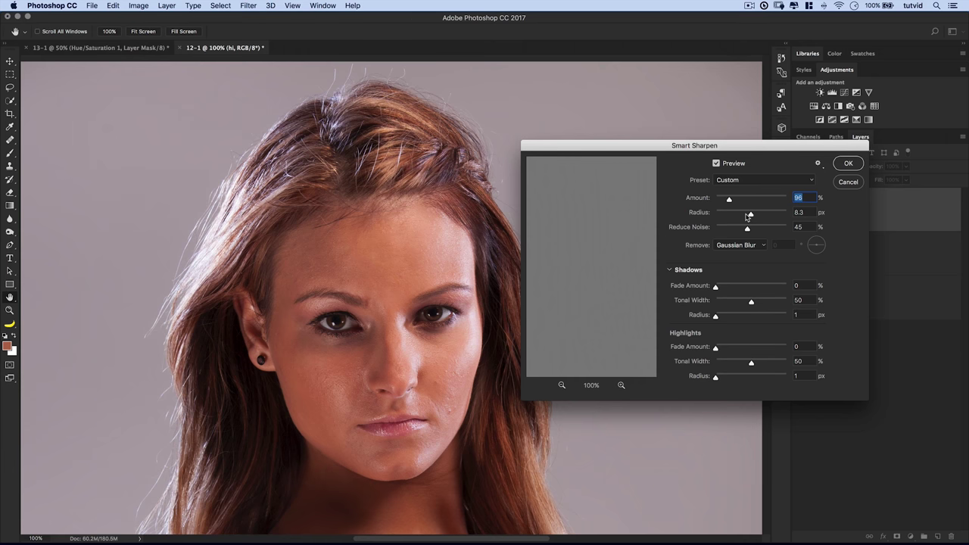
{"action": "left_click_drag", "start_coordinate": [734, 216], "coordinate": [620, 147]}
{"action": "left_click", "coordinate": [732, 215]}
{"action": "left_click_drag", "start_coordinate": [727, 216], "coordinate": [731, 215]}
{"action": "left_click_drag", "start_coordinate": [747, 228], "coordinate": [691, 236]}
{"action": "left_click_drag", "start_coordinate": [730, 202], "coordinate": [725, 201]}
{"action": "left_click", "coordinate": [849, 165]}
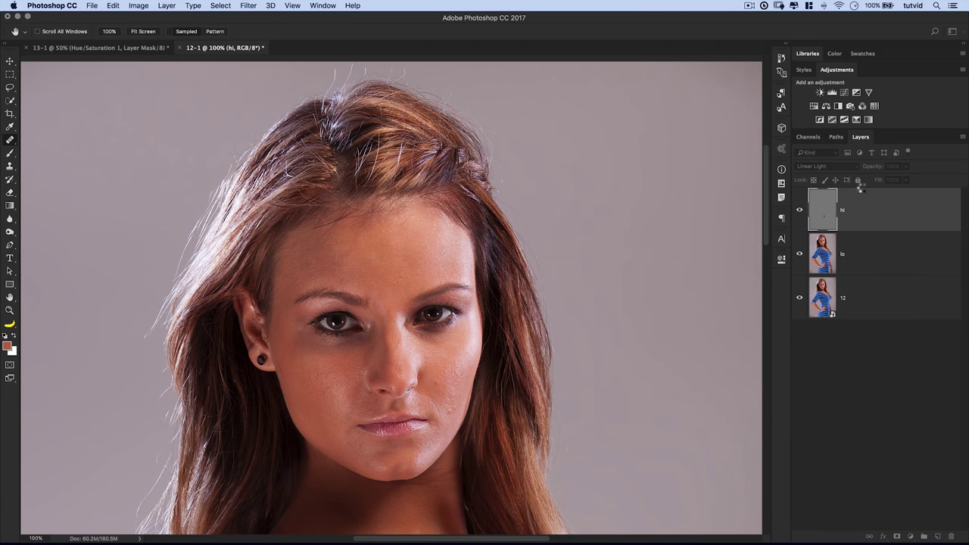
- Add a layer mask to hi and set up a 10% opacity brush with black foreground
{"action": "key", "text": "z"}
{"action": "left_click_drag", "start_coordinate": [397, 409], "coordinate": [428, 422]}
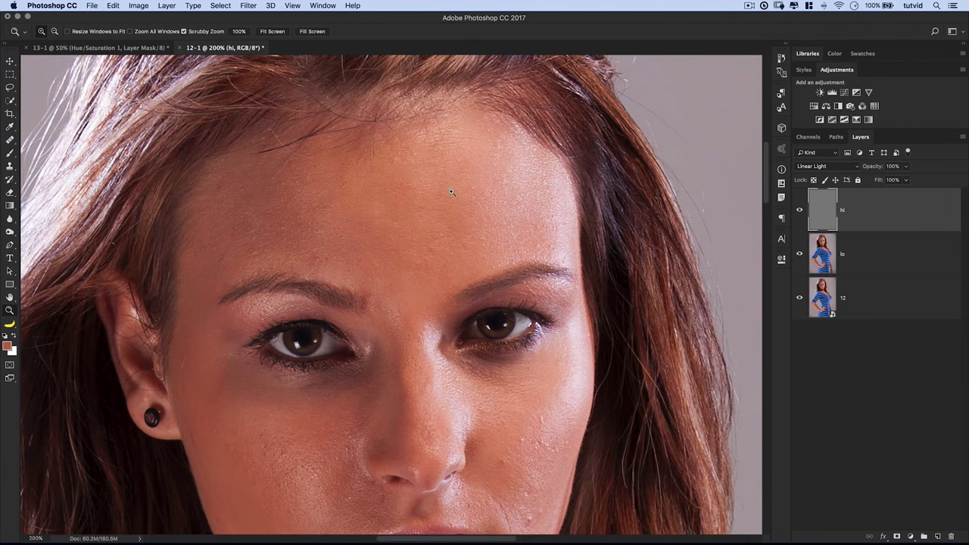
{"action": "left_click", "coordinate": [897, 537]}
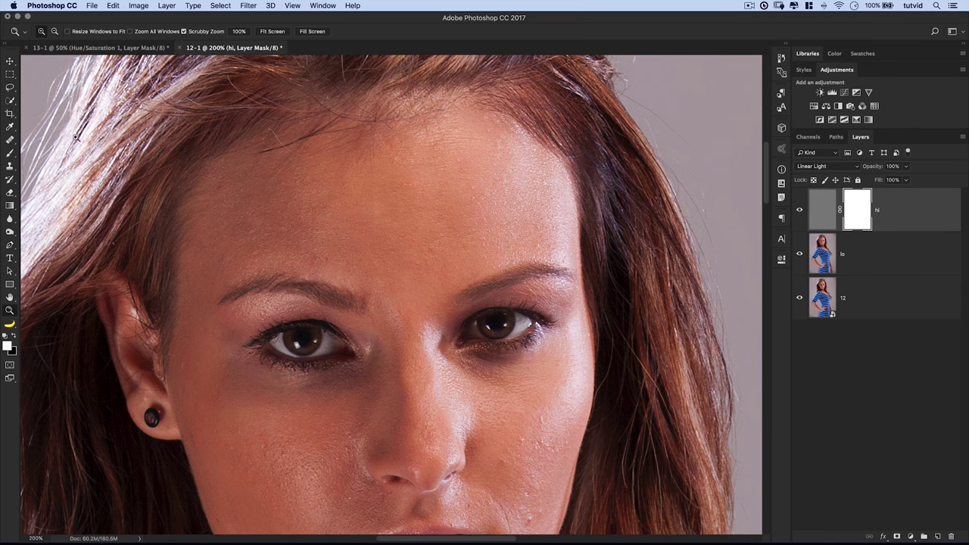
{"action": "left_click", "coordinate": [10, 153]}
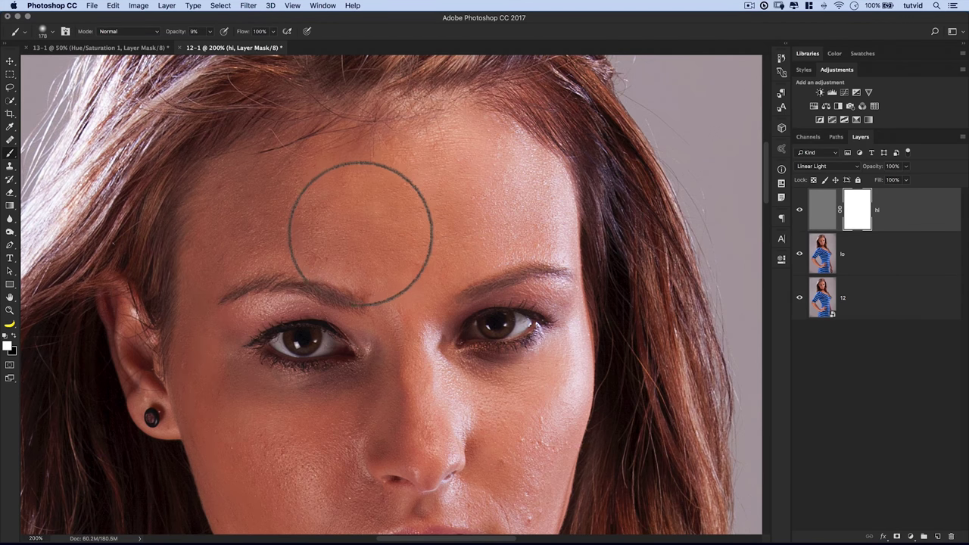
{"action": "key", "text": "super+minus"}
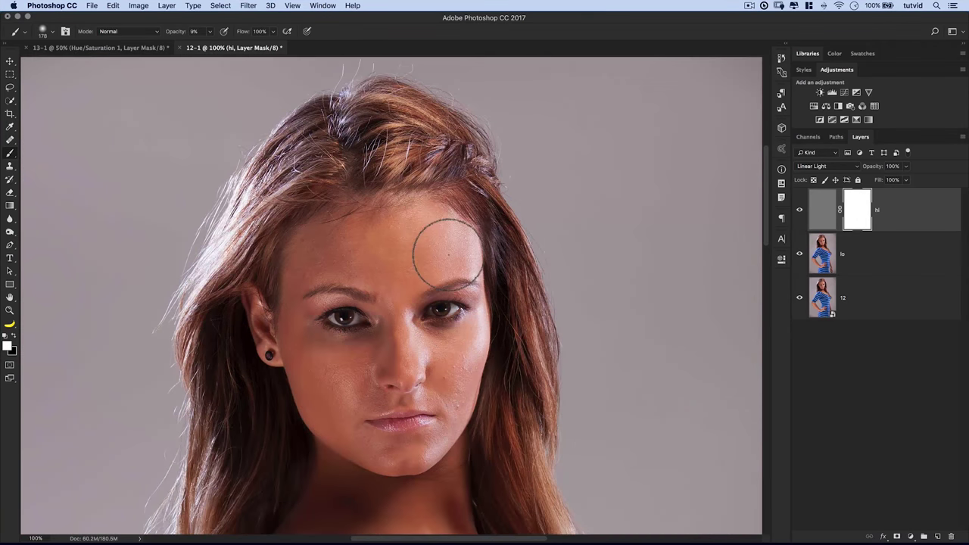
{"action": "mouse_move", "coordinate": [379, 245]}
{"action": "left_mouse_down"}
{"action": "mouse_move", "coordinate": [398, 219]}
{"action": "mouse_move", "coordinate": [392, 213]}
{"action": "left_mouse_up"}
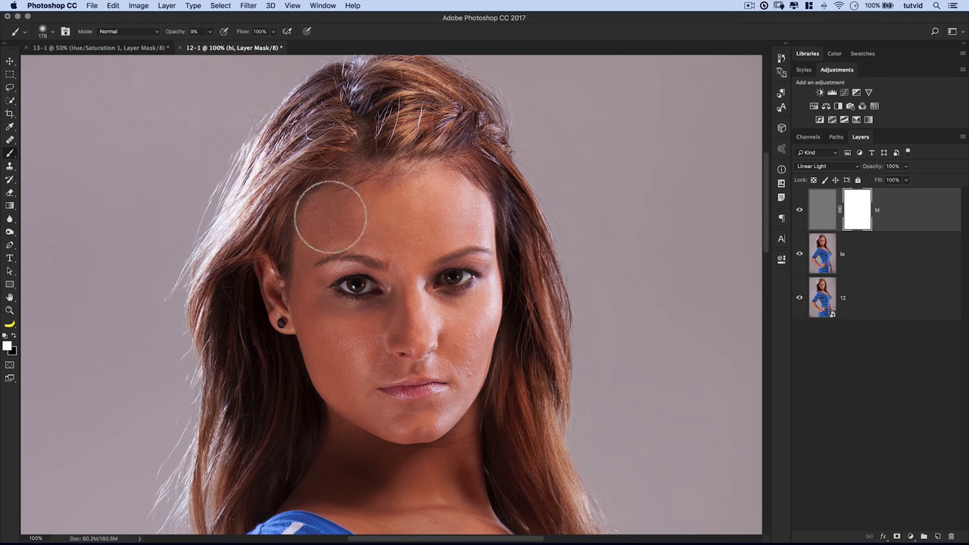
{"action": "key", "text": "1"}
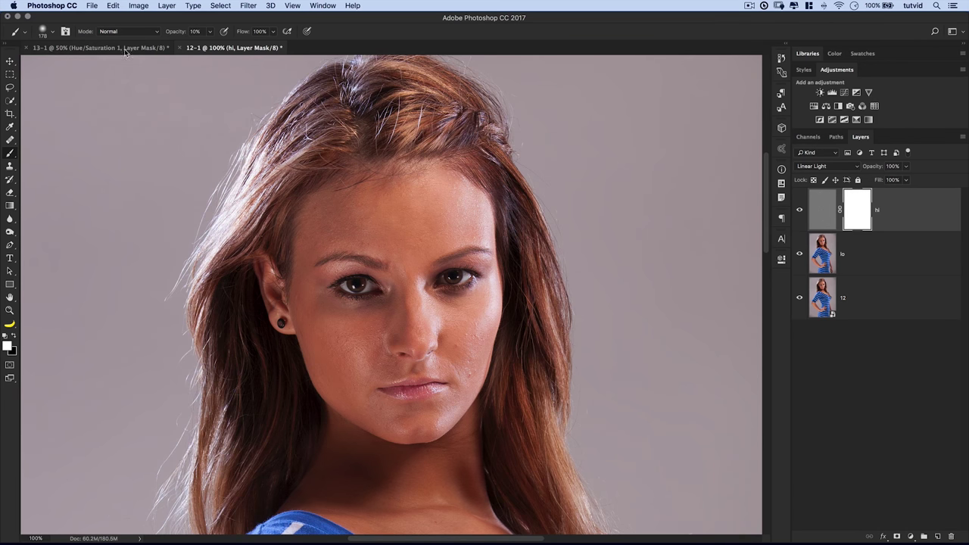
{"action": "left_click", "coordinate": [14, 337]}
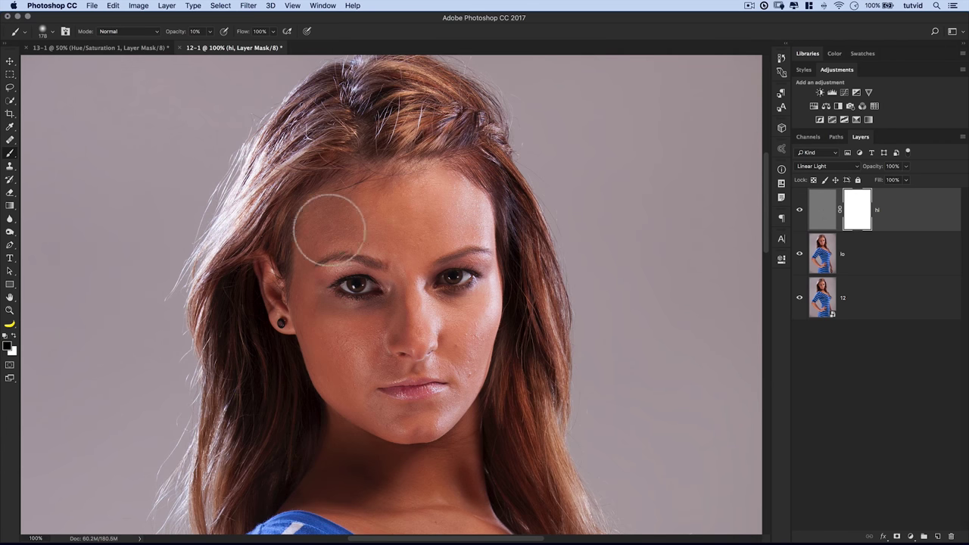
- Paint black on the mask over the forehead, under-eye cheek and neck, checking the mask alone
{"action": "mouse_move", "coordinate": [373, 220]}
{"action": "left_mouse_down"}
{"action": "mouse_move", "coordinate": [364, 210]}
{"action": "mouse_move", "coordinate": [450, 215]}
{"action": "mouse_move", "coordinate": [430, 201]}
{"action": "left_mouse_up"}
{"action": "mouse_move", "coordinate": [324, 288]}
{"action": "left_mouse_down"}
{"action": "mouse_move", "coordinate": [314, 312]}
{"action": "mouse_move", "coordinate": [356, 324]}
{"action": "left_mouse_up"}
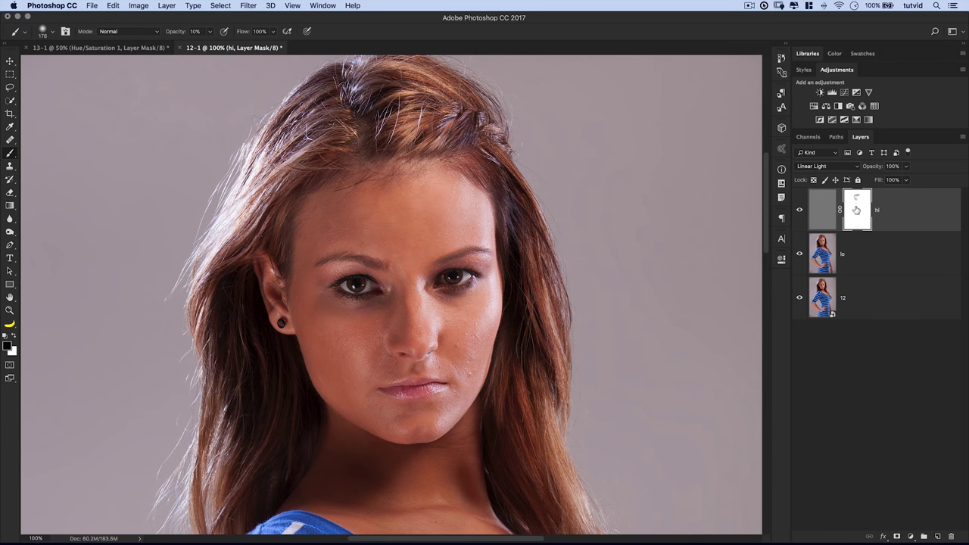
{"action": "left_click", "coordinate": [848, 215], "text": "alt"}
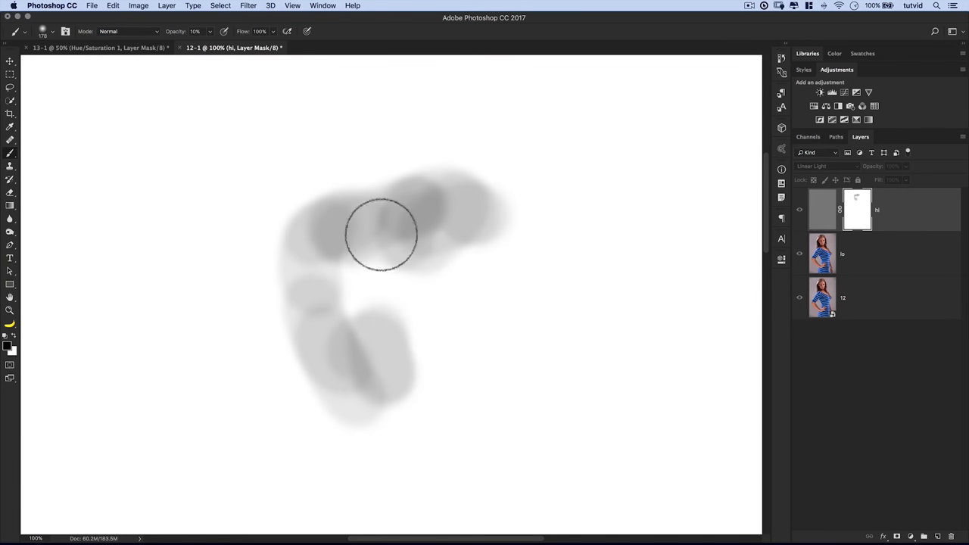
{"action": "left_click", "coordinate": [873, 216], "text": "alt"}
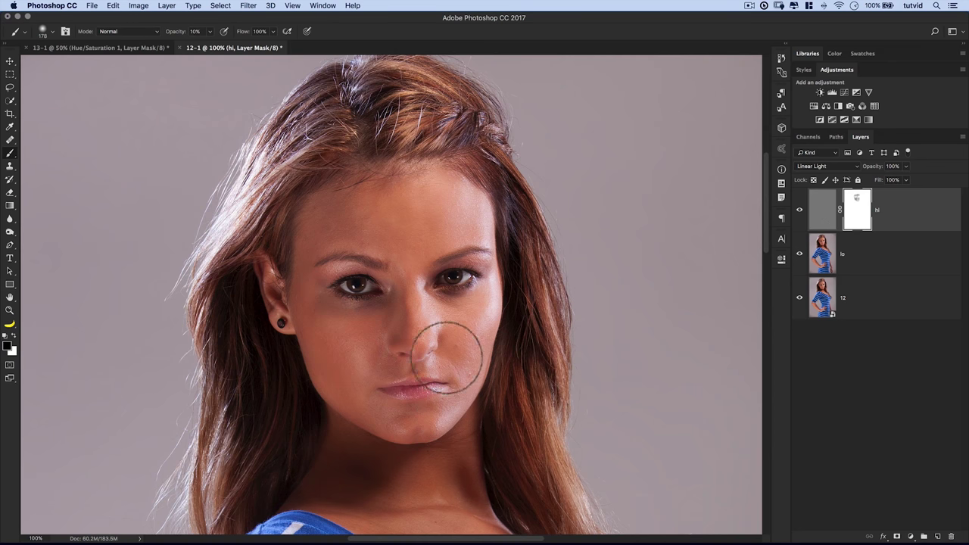
{"action": "scroll", "coordinate": [411, 356], "scroll_direction": "down", "scroll_amount": 5}
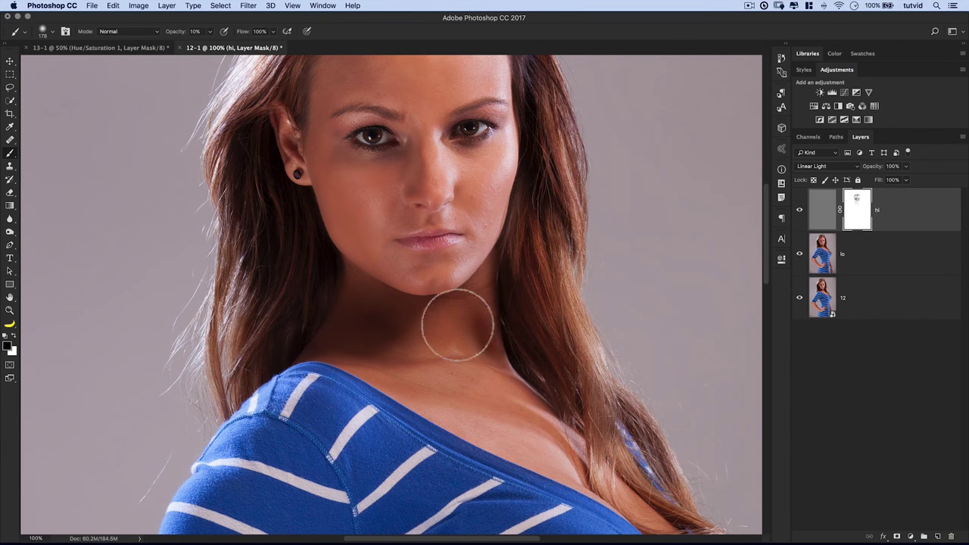
{"action": "left_click_drag", "start_coordinate": [526, 395], "coordinate": [468, 315]}
- Shrink the mask brush to 70 px while working across the arm and back to the face
{"action": "scroll", "coordinate": [421, 288], "scroll_direction": "down", "scroll_amount": 10}
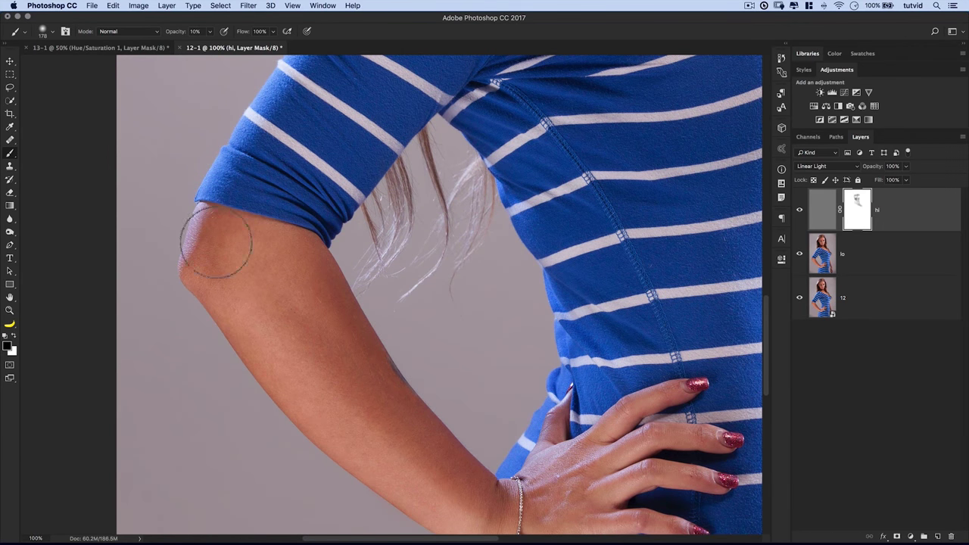
{"action": "left_click_drag", "start_coordinate": [344, 349], "coordinate": [253, 214]}
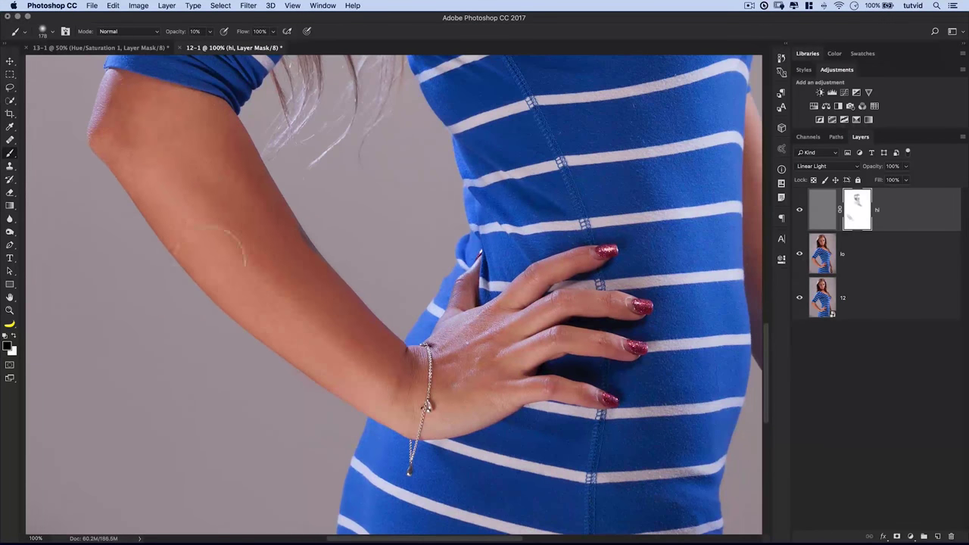
{"action": "right_click", "coordinate": [335, 336]}
{"action": "key", "text": "Escape"}
{"action": "key", "text": "bracketleft"}
{"action": "key", "text": "bracketleft"}
{"action": "key", "text": "bracketleft"}
{"action": "key", "text": "bracketleft"}
{"action": "key", "text": "bracketleft"}
{"action": "key", "text": "bracketleft"}
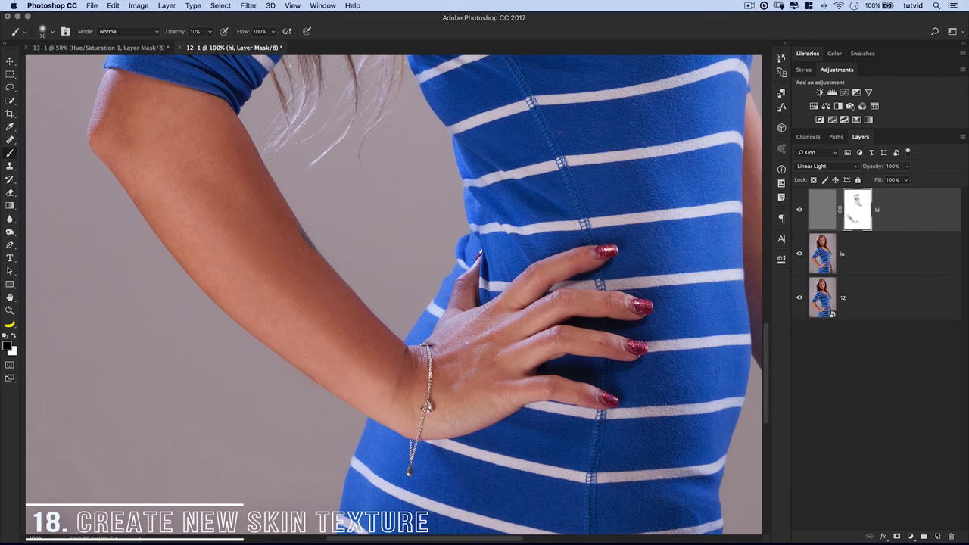
{"action": "mouse_move", "coordinate": [235, 202]}
{"action": "left_mouse_down"}
{"action": "mouse_move", "coordinate": [364, 422]}
{"action": "mouse_move", "coordinate": [329, 321]}
{"action": "mouse_move", "coordinate": [421, 346]}
{"action": "mouse_move", "coordinate": [442, 341]}
{"action": "left_mouse_up"}
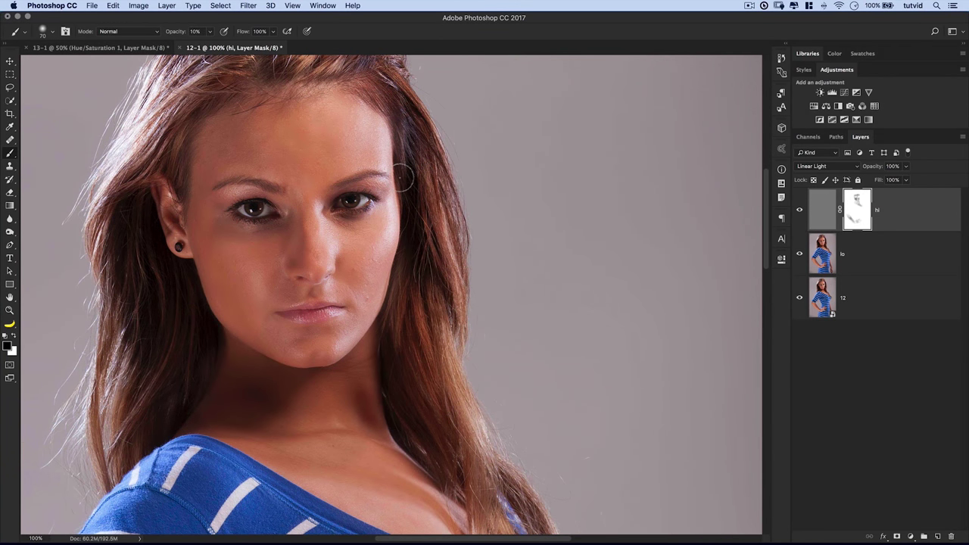
{"action": "mouse_move", "coordinate": [340, 203]}
{"action": "left_mouse_down"}
{"action": "mouse_move", "coordinate": [390, 212]}
{"action": "mouse_move", "coordinate": [423, 240]}
{"action": "left_mouse_up"}
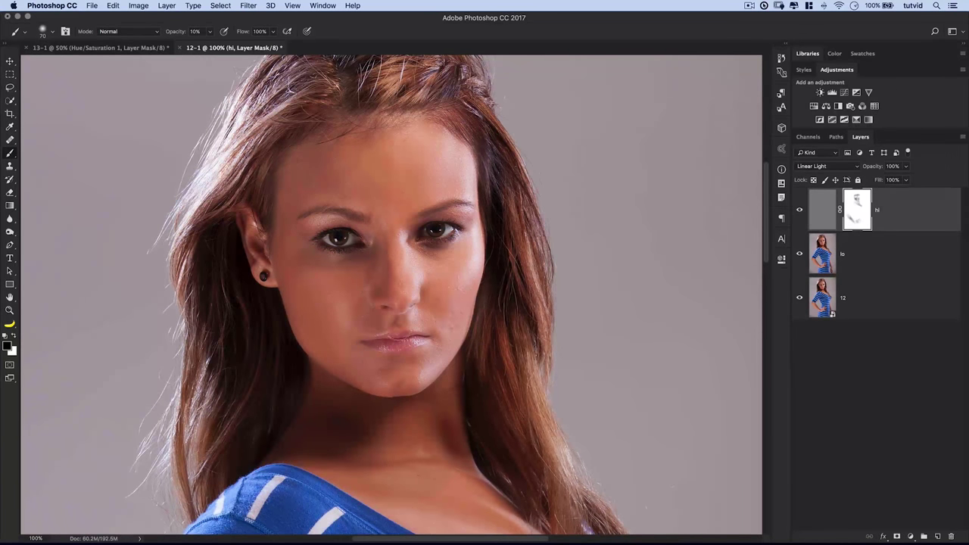
- Zoom to 300% around the eyes and toggle the hi mask off and on to compare texture
{"action": "key", "text": "z"}
{"action": "left_click_drag", "start_coordinate": [377, 248], "coordinate": [411, 272]}
{"action": "left_click_drag", "start_coordinate": [480, 91], "coordinate": [503, 284]}
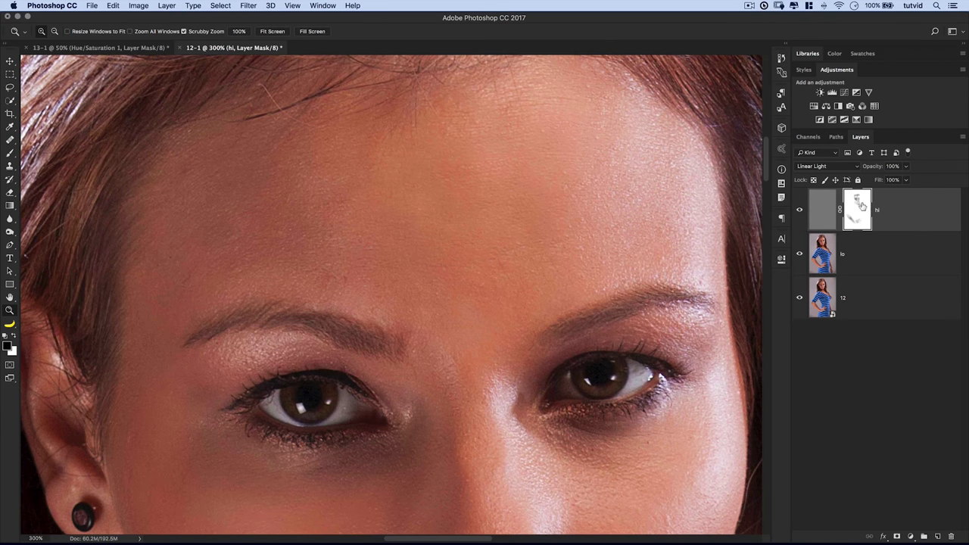
{"action": "left_click", "coordinate": [859, 207], "text": "shift"}
{"action": "left_click", "coordinate": [860, 206], "text": "shift"}
{"action": "left_click", "coordinate": [860, 206], "text": "shift"}
{"action": "left_click", "coordinate": [856, 206], "text": "shift"}
- Zoom out to 66.7% and add a new empty layer above hi
{"action": "key", "text": "super+1"}
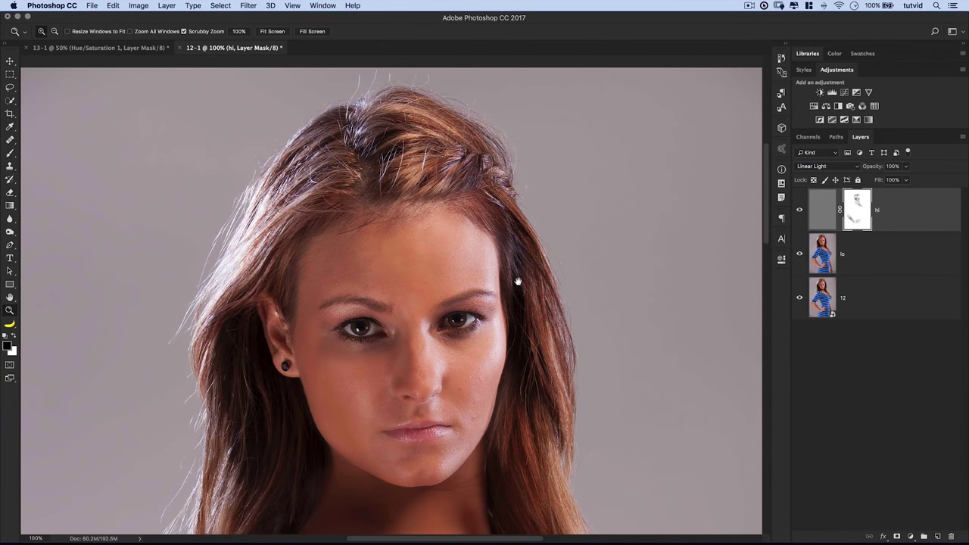
{"action": "left_click_drag", "start_coordinate": [518, 282], "coordinate": [542, 188]}
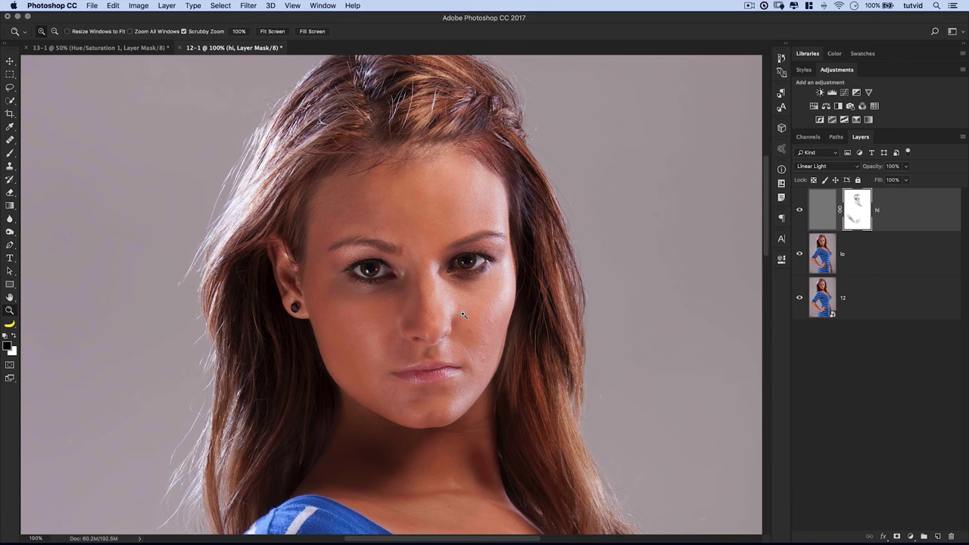
{"action": "key", "text": "super+minus"}
{"action": "scroll", "coordinate": [424, 265], "scroll_direction": "down", "scroll_amount": 2}
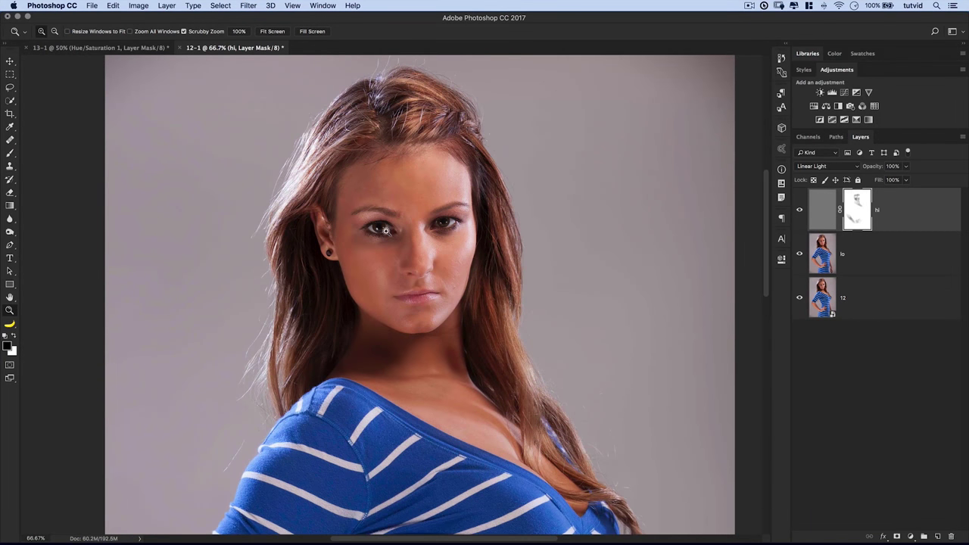
{"action": "left_click_drag", "start_coordinate": [416, 297], "coordinate": [414, 242]}
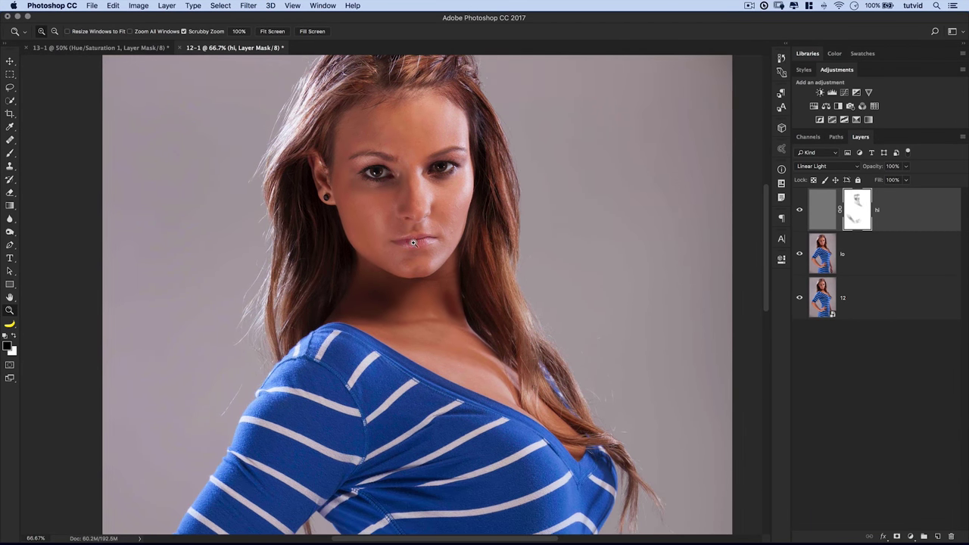
{"action": "left_click_drag", "start_coordinate": [467, 220], "coordinate": [465, 249]}
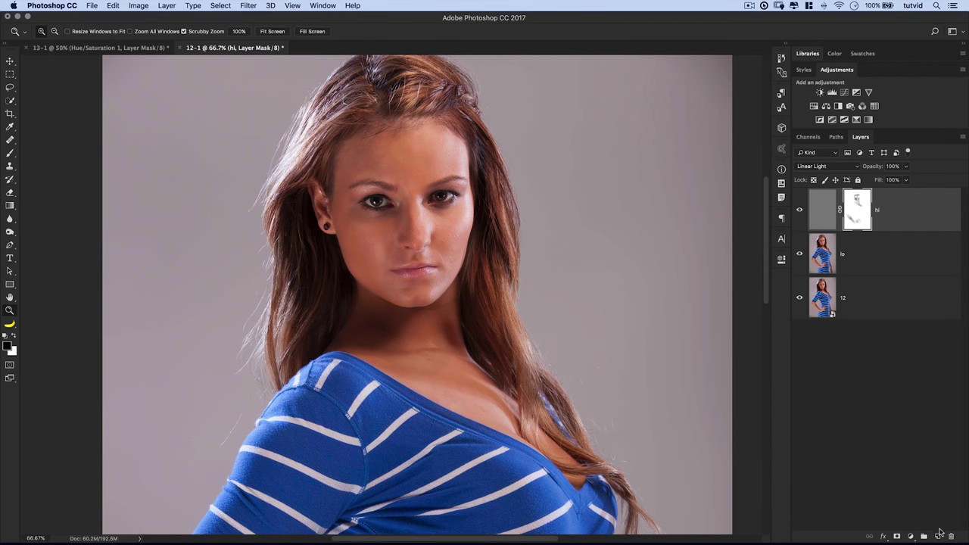
{"action": "left_click", "coordinate": [938, 535]}
- Name the new layer skin-texture
{"action": "double_click", "coordinate": [848, 210]}
{"action": "type", "text": "skin-texture"}
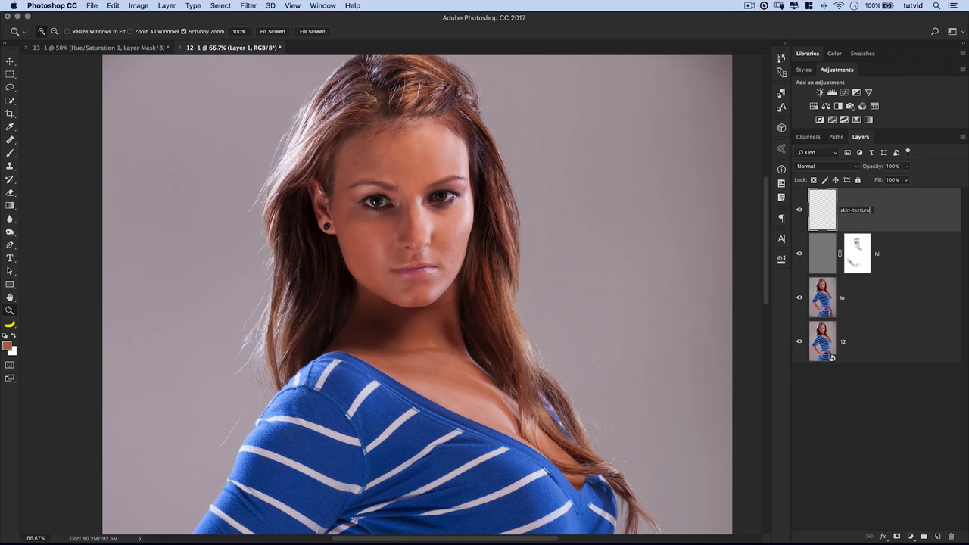
{"action": "key", "text": "Return"}
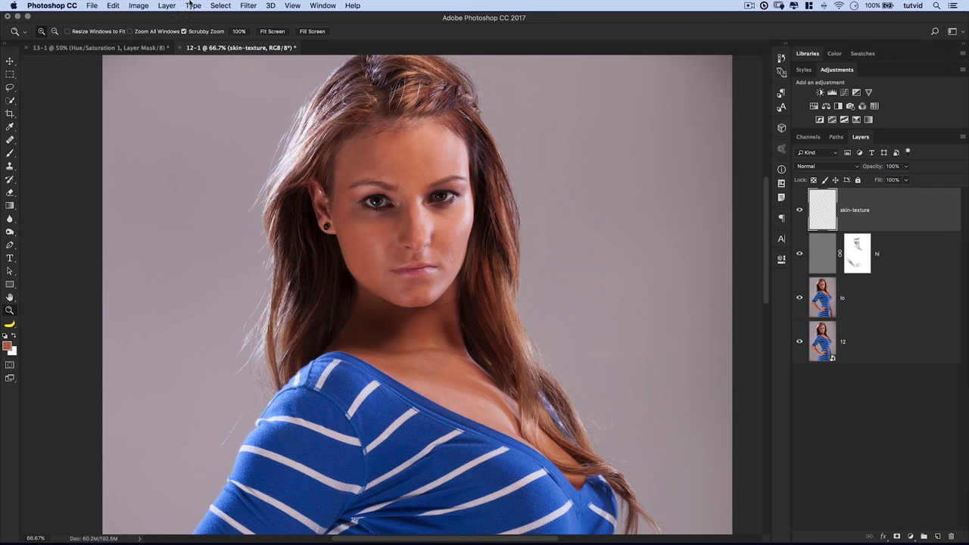
- Fill the skin-texture layer with 50% Gray using Edit > Fill
{"action": "left_click", "coordinate": [113, 5]}
{"action": "left_click", "coordinate": [143, 168]}
{"action": "left_click", "coordinate": [410, 259]}
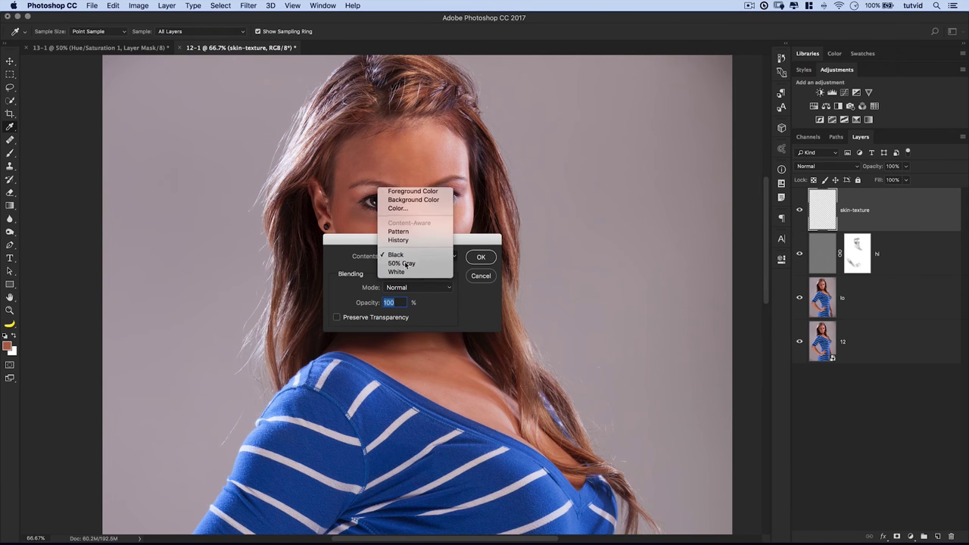
{"action": "left_click", "coordinate": [408, 264]}
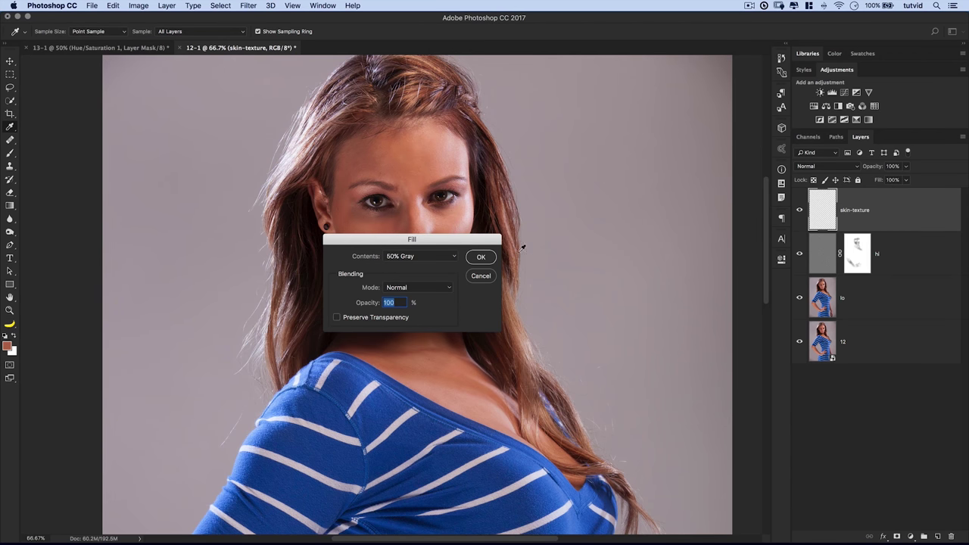
{"action": "left_click", "coordinate": [480, 258]}
{"action": "left_click", "coordinate": [248, 5]}
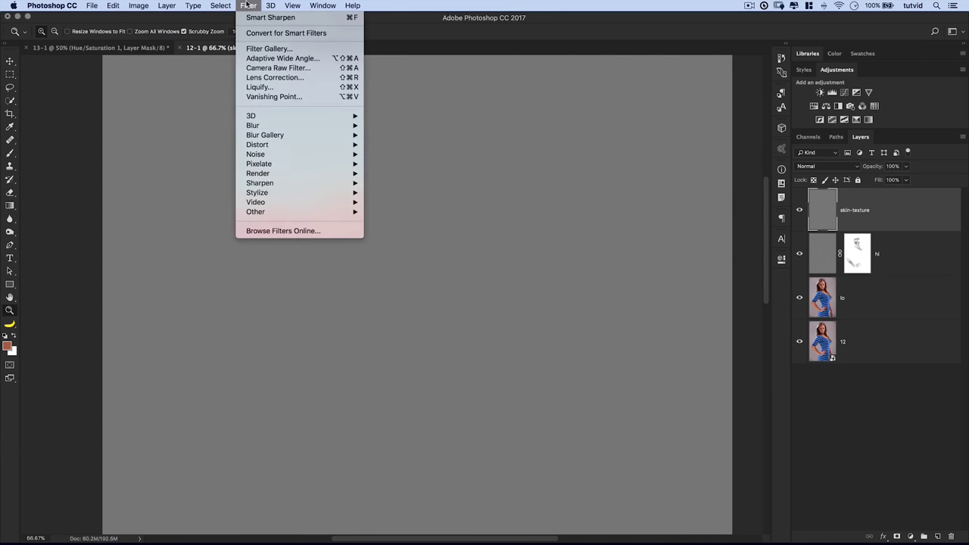
- Add 15% Gaussian noise with Monochromatic unchecked to skin-texture, then zoom to 100%
{"action": "mouse_move", "coordinate": [300, 163]}
{"action": "mouse_move", "coordinate": [325, 154]}
{"action": "left_click", "coordinate": [392, 155]}
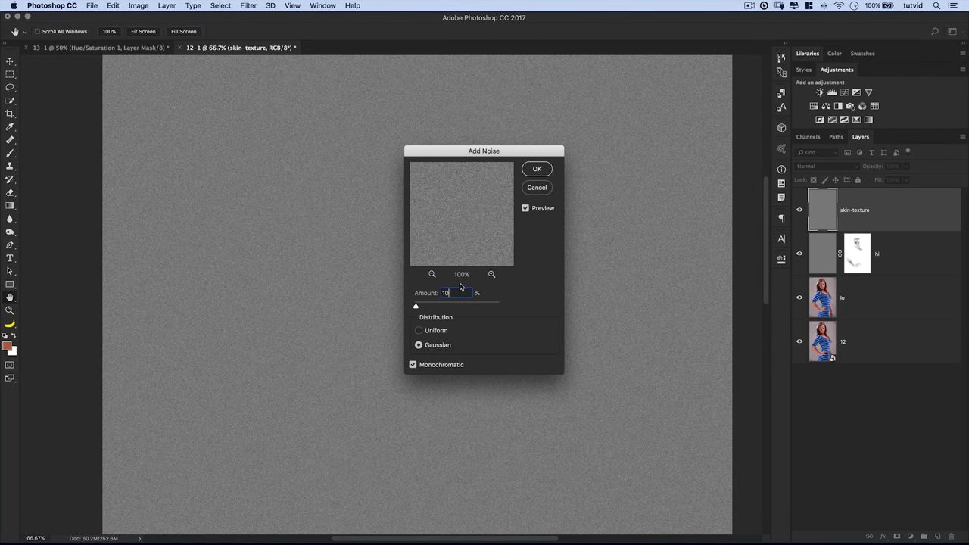
{"action": "type", "text": "15"}
{"action": "left_click", "coordinate": [413, 365]}
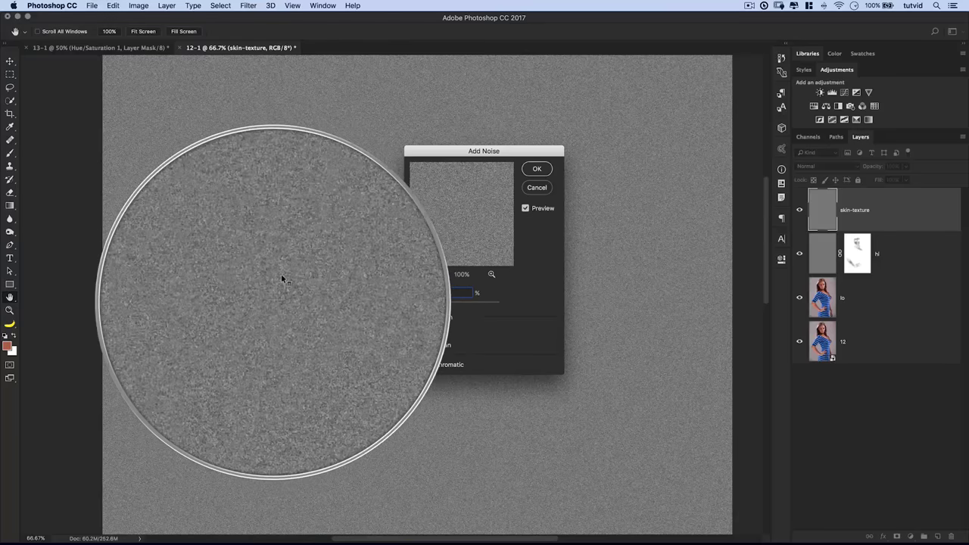
{"action": "left_click", "coordinate": [537, 170]}
{"action": "key", "text": "z"}
{"action": "left_click", "coordinate": [439, 201]}
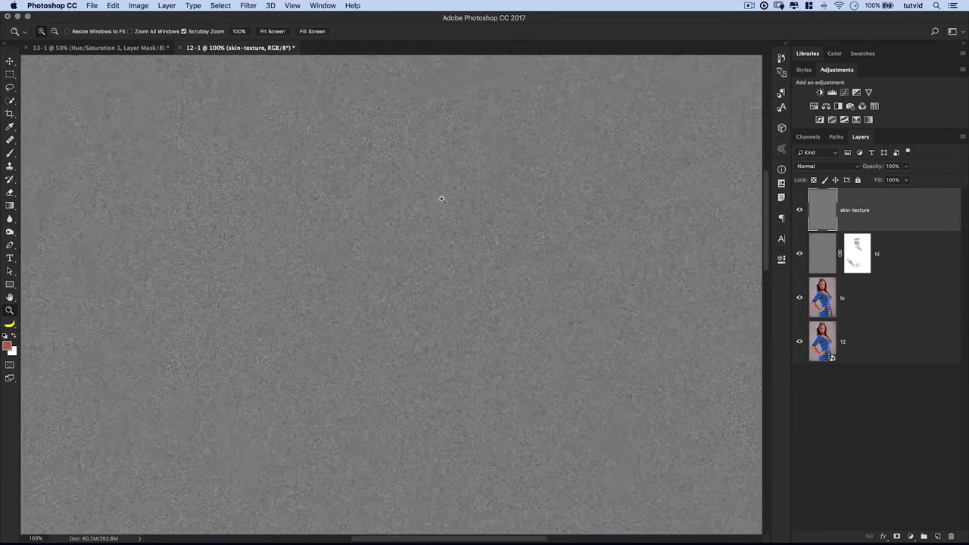
- Set skin-texture's blend mode to Soft Light and toggle it to compare the brow at 300%
{"action": "left_click", "coordinate": [489, 327]}
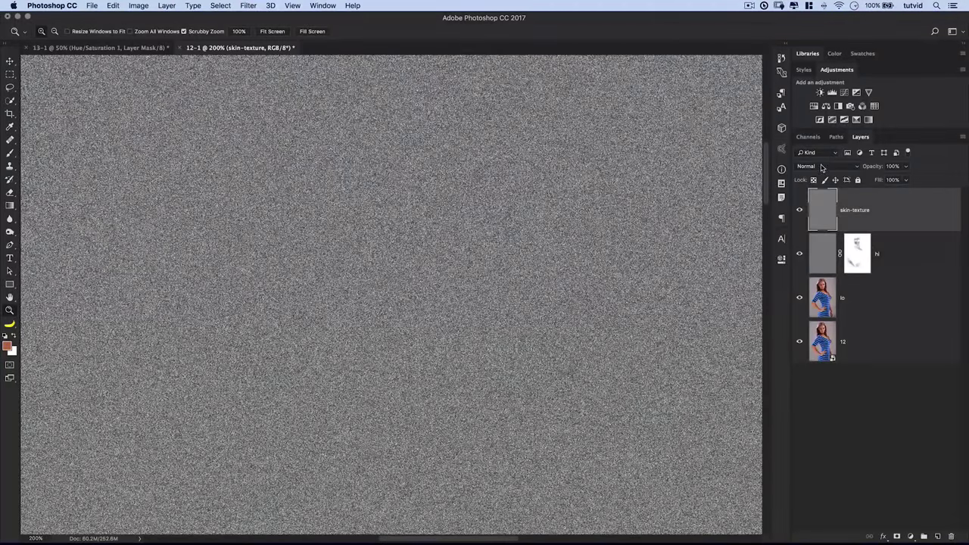
{"action": "left_click", "coordinate": [823, 168]}
{"action": "left_click", "coordinate": [804, 284]}
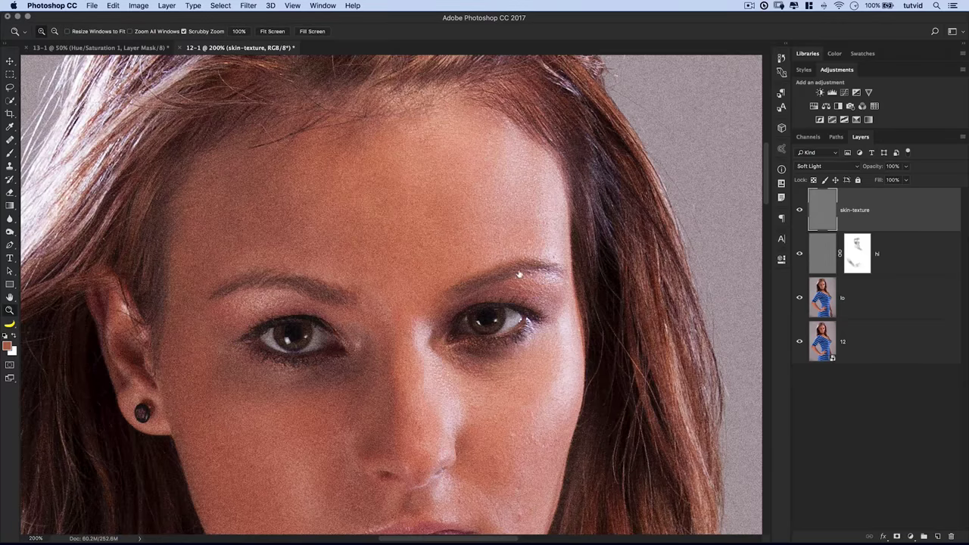
{"action": "mouse_move", "coordinate": [483, 320]}
{"action": "left_mouse_down"}
{"action": "mouse_move", "coordinate": [575, 150]}
{"action": "mouse_move", "coordinate": [484, 313]}
{"action": "mouse_move", "coordinate": [494, 314]}
{"action": "left_mouse_up"}
{"action": "key", "text": "super+minus"}
{"action": "left_click_drag", "start_coordinate": [412, 289], "coordinate": [438, 365]}
{"action": "left_click", "coordinate": [423, 363], "text": "super"}
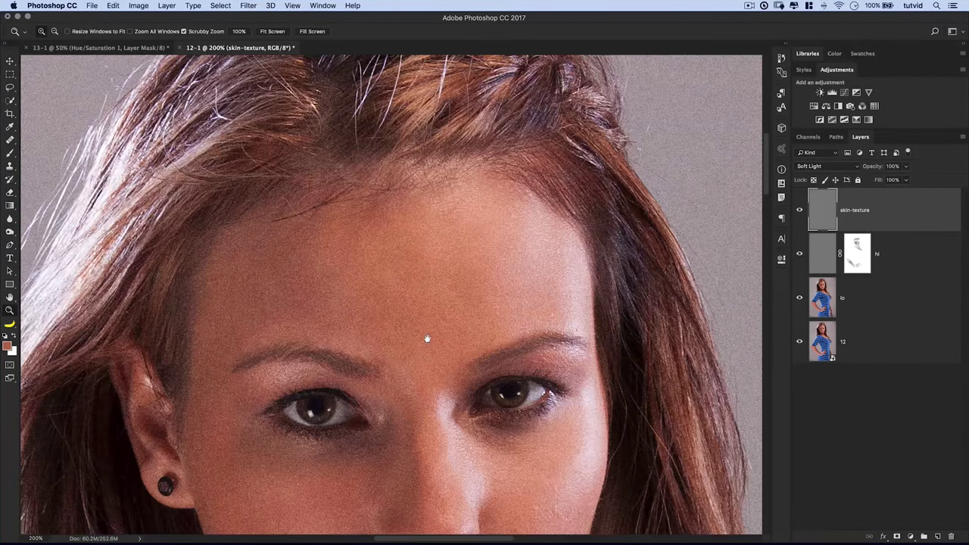
{"action": "left_click", "coordinate": [428, 340]}
{"action": "left_click_drag", "start_coordinate": [433, 324], "coordinate": [497, 230]}
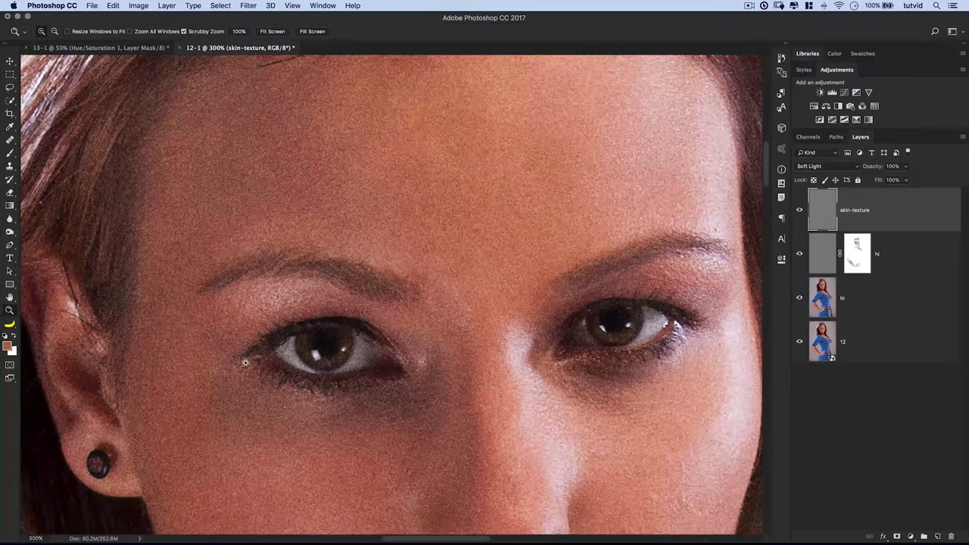
{"action": "left_click", "coordinate": [800, 210]}
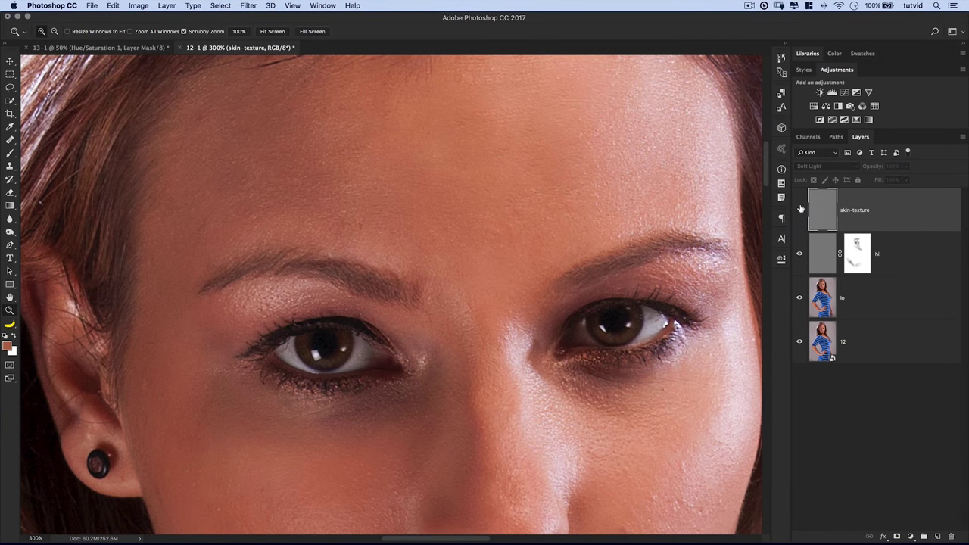
{"action": "left_click", "coordinate": [800, 209]}
{"action": "key", "text": "super+1"}
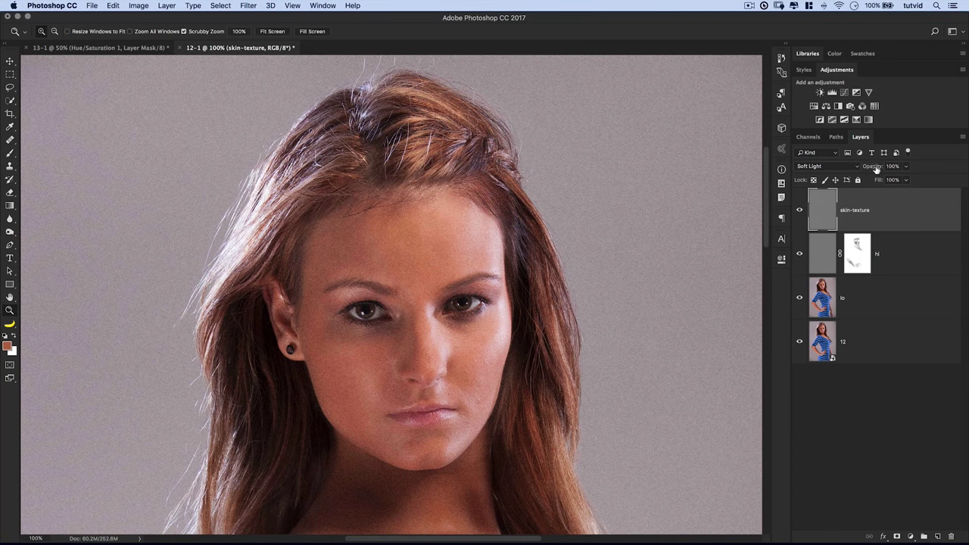
- Set the skin-texture layer opacity to 47% and check the forehead grain
{"action": "left_click_drag", "start_coordinate": [875, 168], "coordinate": [842, 165]}
{"action": "key", "text": "Return"}
{"action": "left_click_drag", "start_coordinate": [873, 166], "coordinate": [882, 166]}
{"action": "left_click", "coordinate": [379, 243]}
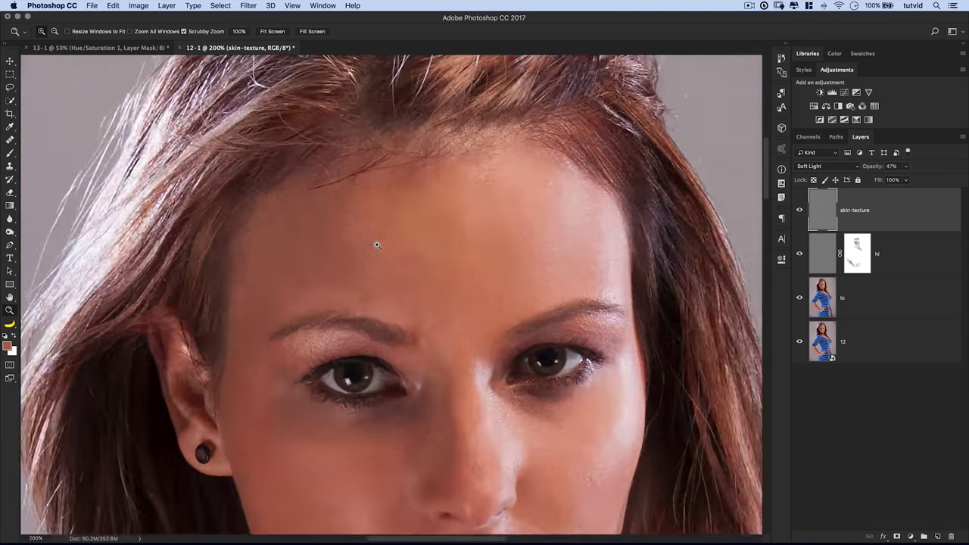
{"action": "left_click", "coordinate": [414, 270]}
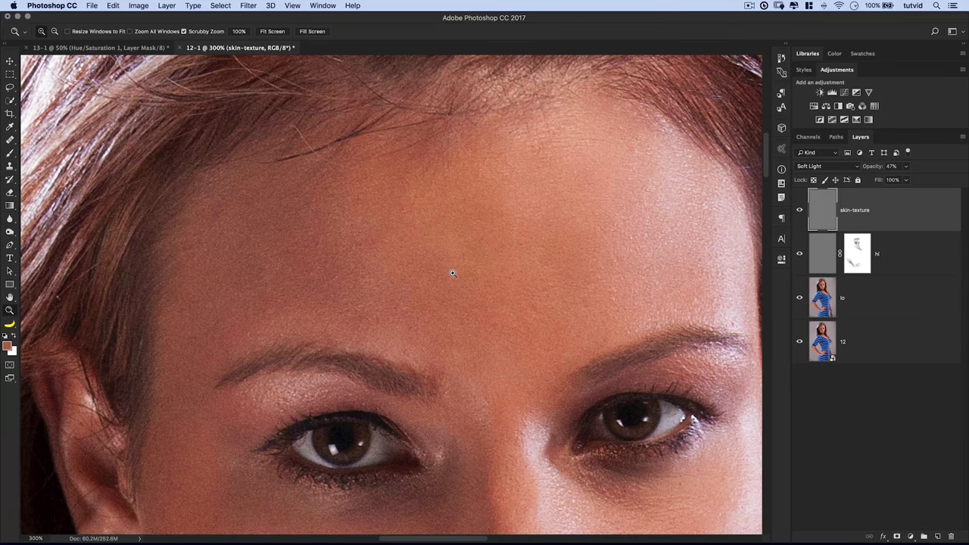
{"action": "left_click", "coordinate": [453, 274], "text": "alt"}
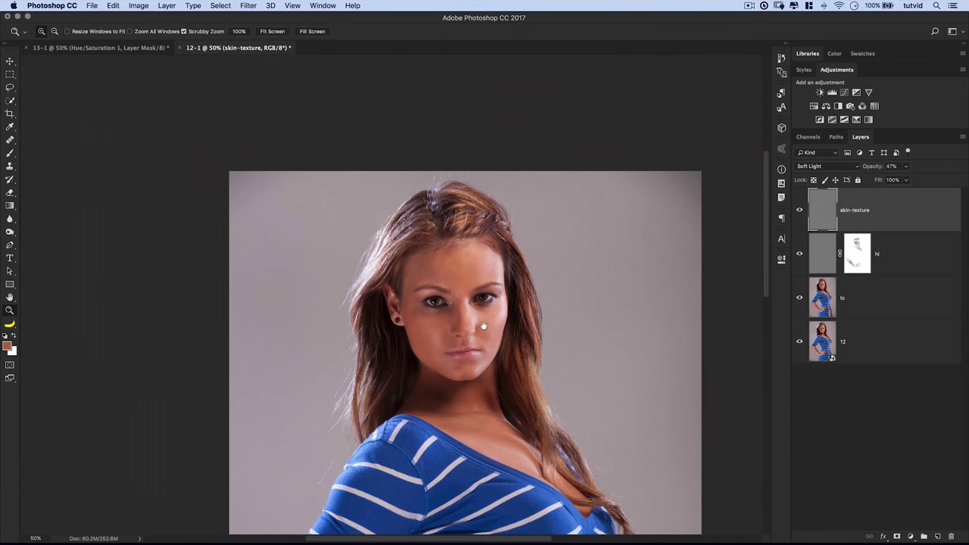
- Return the skin-texture layer to Normal blending at 100% opacity
{"action": "left_click_drag", "start_coordinate": [483, 326], "coordinate": [471, 222]}
{"action": "left_click_drag", "start_coordinate": [883, 170], "coordinate": [927, 173]}
{"action": "left_click", "coordinate": [849, 168]}
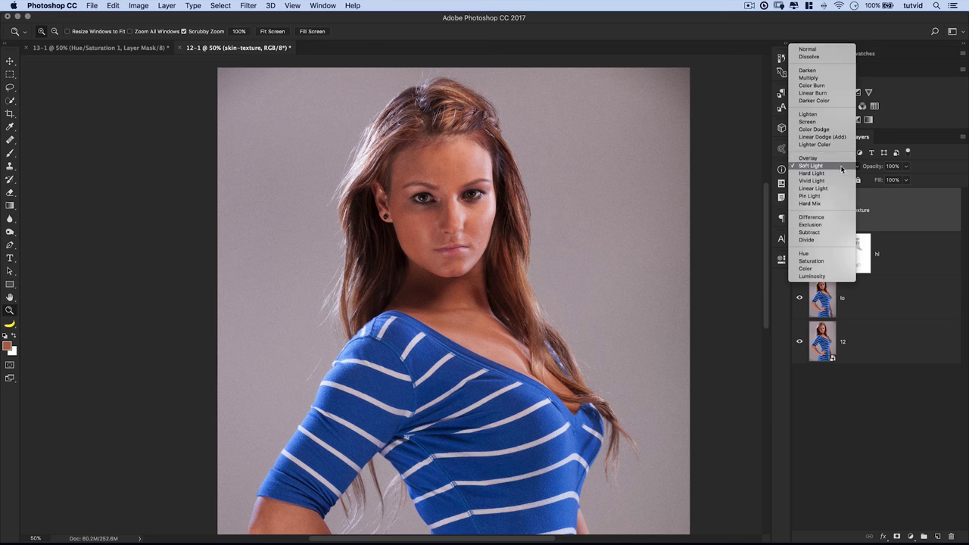
{"action": "left_click", "coordinate": [807, 49]}
- Hide the skin-texture layer and inspect the smooth retouched face at 100% zoom
{"action": "left_click", "coordinate": [459, 155]}
{"action": "left_click", "coordinate": [461, 195]}
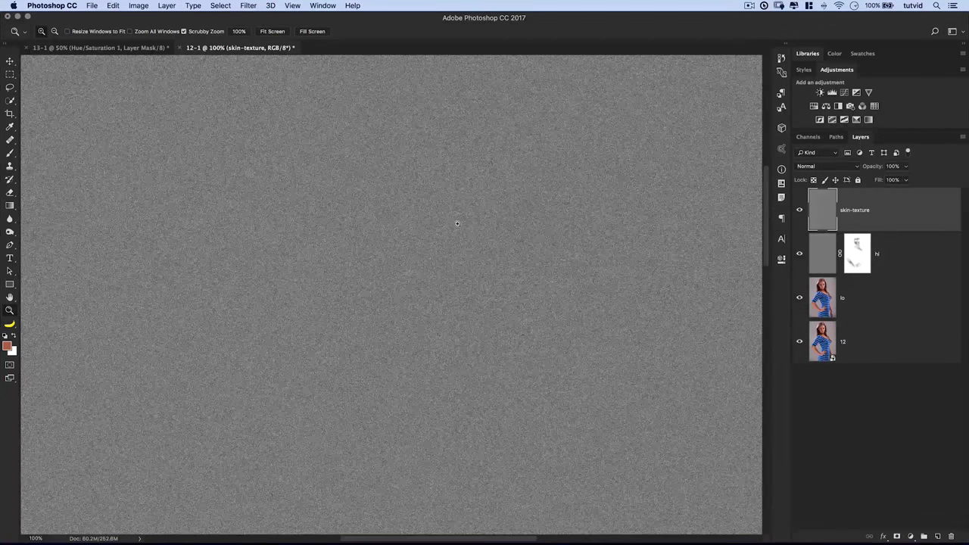
{"action": "left_click", "coordinate": [799, 210]}
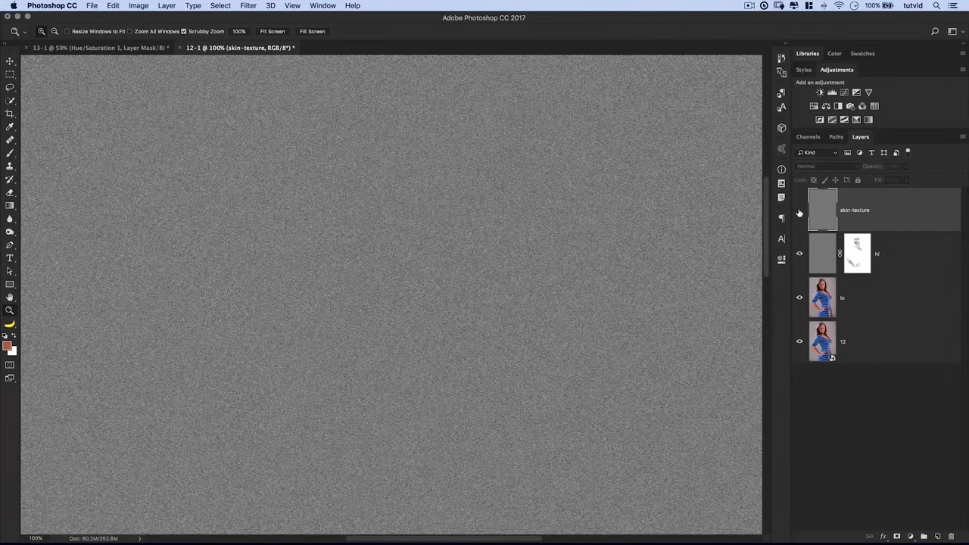
{"action": "left_click", "coordinate": [512, 325], "text": "alt"}
{"action": "left_click", "coordinate": [512, 325], "text": "alt"}
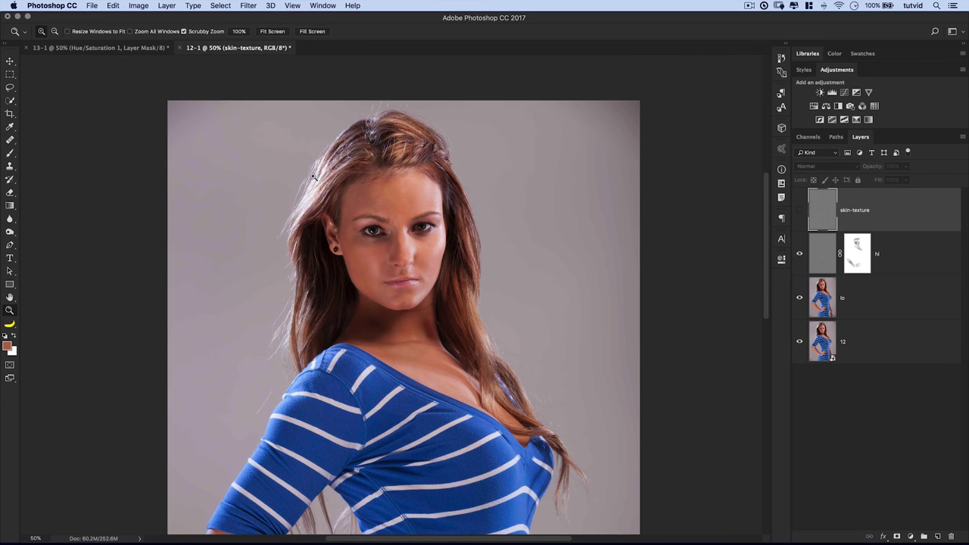
{"action": "left_click", "coordinate": [427, 250]}
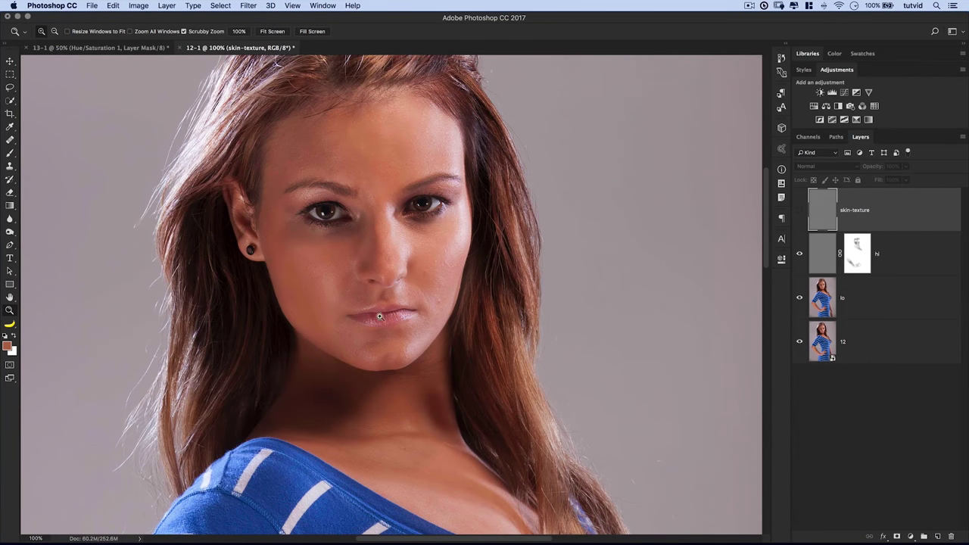
{"action": "key", "text": "super+alt+shift+n"}
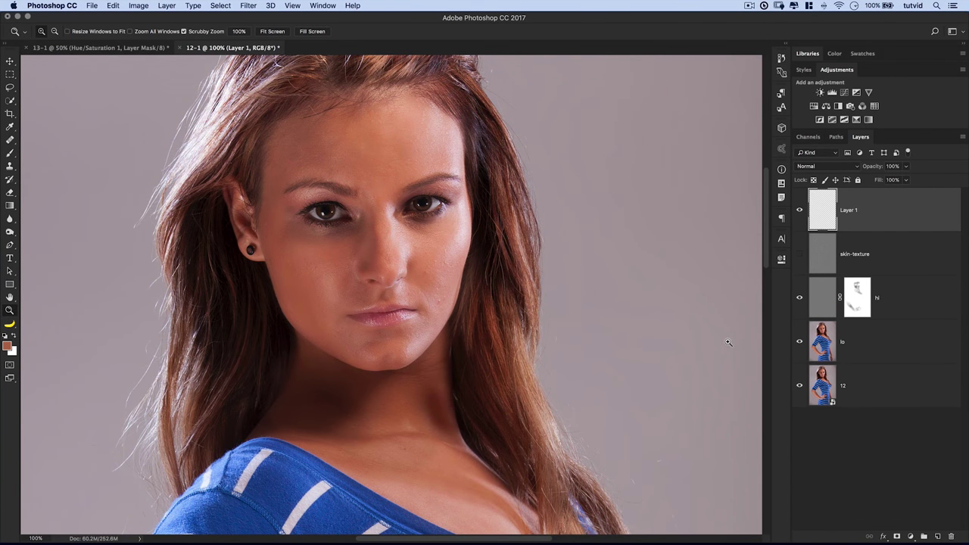
{"action": "key", "text": "b"}
{"action": "key", "text": "0"}
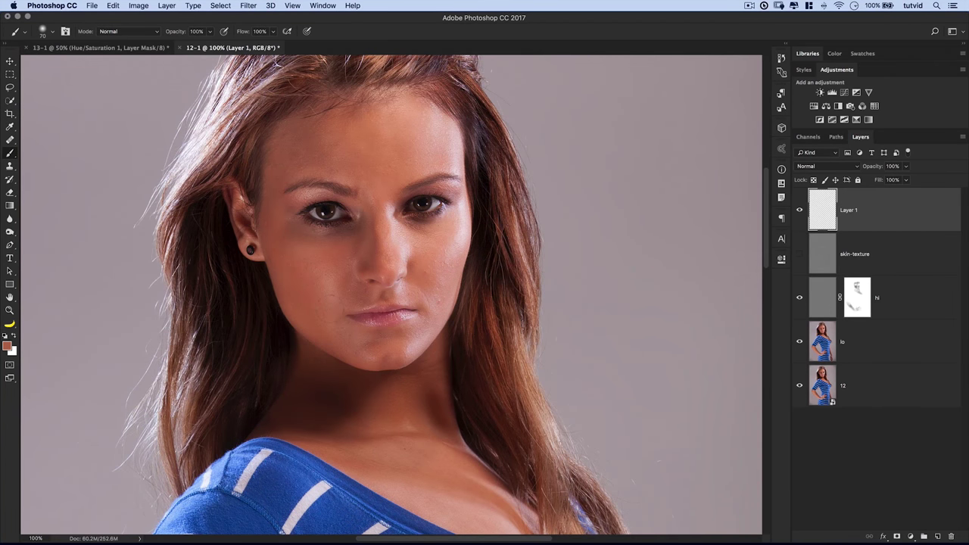
{"action": "key", "text": "x"}
{"action": "key", "text": "d"}
{"action": "key", "text": "bracketleft"}
{"action": "key", "text": "bracketleft"}
{"action": "key", "text": "bracketleft"}
{"action": "key", "text": "bracketleft"}
{"action": "mouse_move", "coordinate": [361, 254]}
{"action": "left_mouse_down"}
{"action": "mouse_move", "coordinate": [336, 284]}
{"action": "mouse_move", "coordinate": [384, 303]}
{"action": "mouse_move", "coordinate": [402, 269]}
{"action": "left_mouse_up"}
{"action": "mouse_move", "coordinate": [363, 203]}
{"action": "left_mouse_down"}
{"action": "mouse_move", "coordinate": [339, 260]}
{"action": "mouse_move", "coordinate": [389, 240]}
{"action": "left_mouse_up"}
{"action": "left_click_drag", "start_coordinate": [291, 199], "coordinate": [333, 237]}
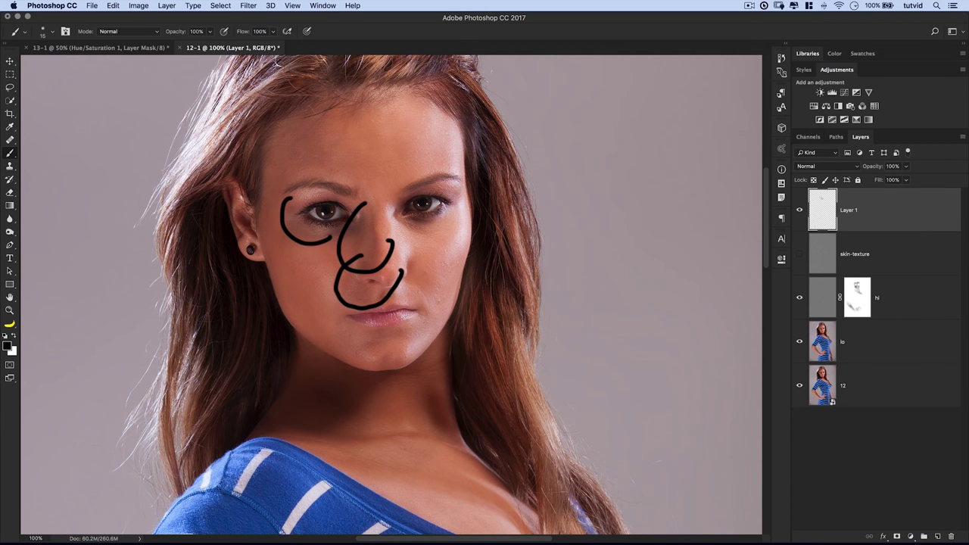
{"action": "left_click_drag", "start_coordinate": [388, 201], "coordinate": [445, 219]}
{"action": "mouse_move", "coordinate": [409, 127]}
{"action": "left_mouse_down"}
{"action": "mouse_move", "coordinate": [440, 165]}
{"action": "mouse_move", "coordinate": [455, 221]}
{"action": "mouse_move", "coordinate": [490, 213]}
{"action": "mouse_move", "coordinate": [454, 120]}
{"action": "mouse_move", "coordinate": [417, 121]}
{"action": "left_mouse_up"}
{"action": "mouse_move", "coordinate": [290, 198]}
{"action": "left_mouse_down"}
{"action": "mouse_move", "coordinate": [274, 219]}
{"action": "mouse_move", "coordinate": [316, 257]}
{"action": "left_mouse_up"}
{"action": "left_click_drag", "start_coordinate": [360, 217], "coordinate": [383, 265]}
{"action": "left_click_drag", "start_coordinate": [349, 282], "coordinate": [387, 286]}
{"action": "mouse_move", "coordinate": [391, 208]}
{"action": "left_mouse_down"}
{"action": "mouse_move", "coordinate": [396, 220]}
{"action": "mouse_move", "coordinate": [440, 218]}
{"action": "left_mouse_up"}
{"action": "key", "text": "BackSpace"}
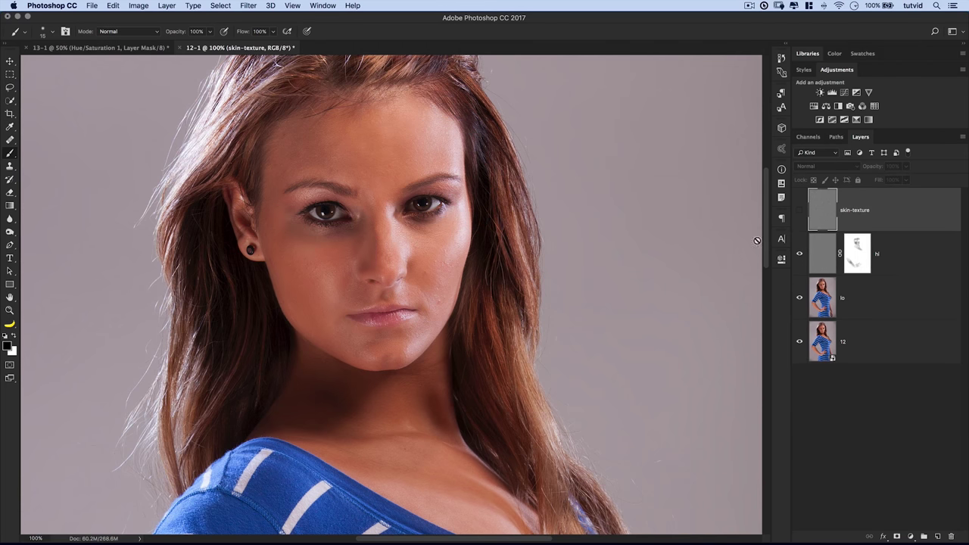
{"action": "key", "text": "super+minus"}
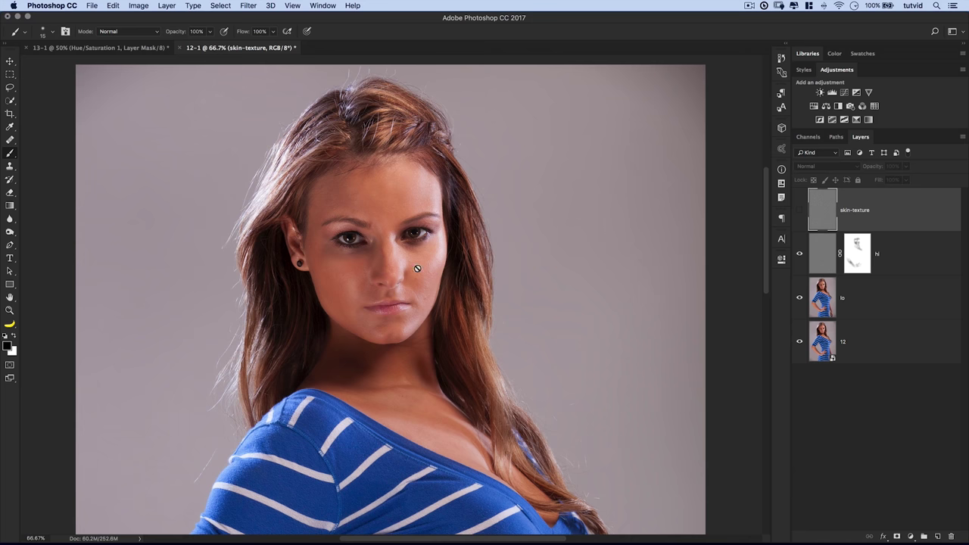
- Show the skin-texture layer again and apply Filter > Stylize > Emboss to it
{"action": "left_click", "coordinate": [801, 211]}
{"action": "left_click", "coordinate": [247, 6]}
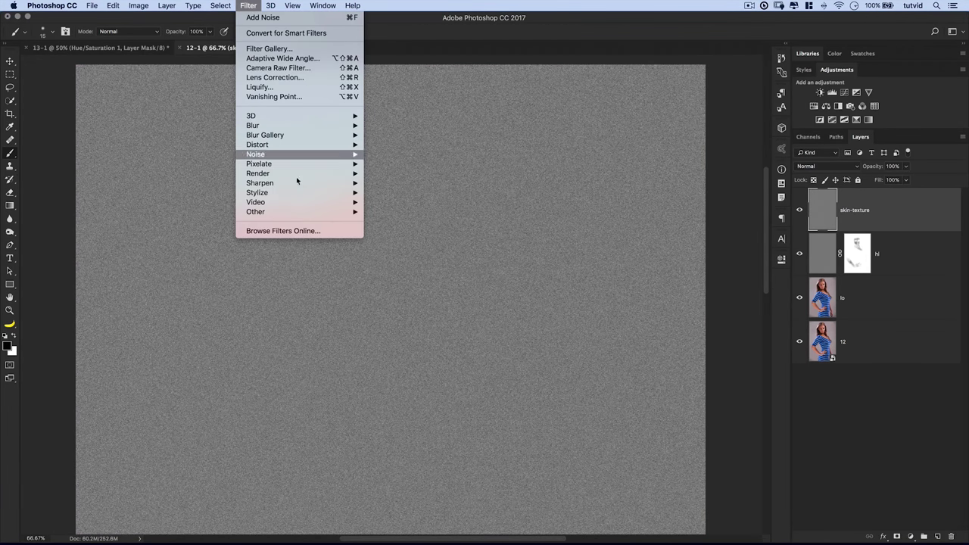
{"action": "mouse_move", "coordinate": [289, 192]}
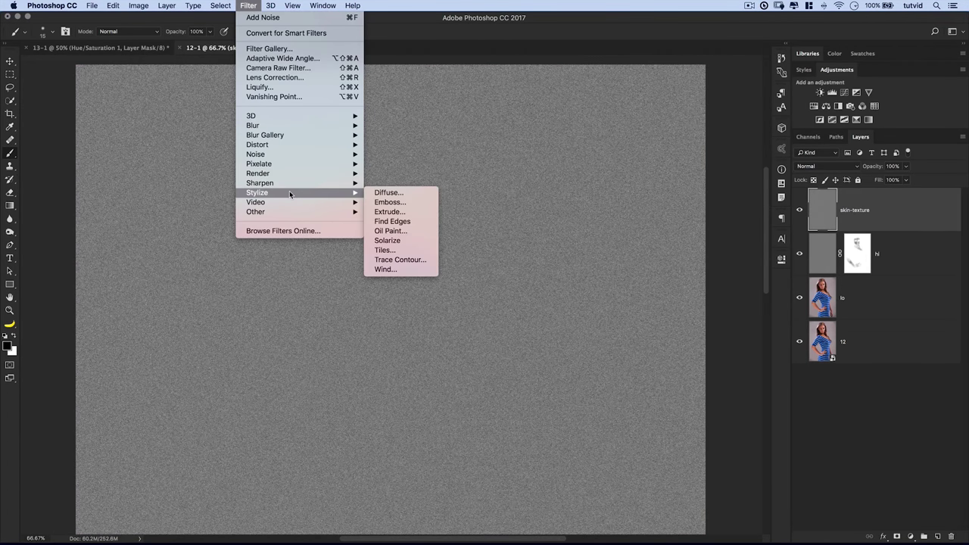
{"action": "left_click", "coordinate": [390, 202]}
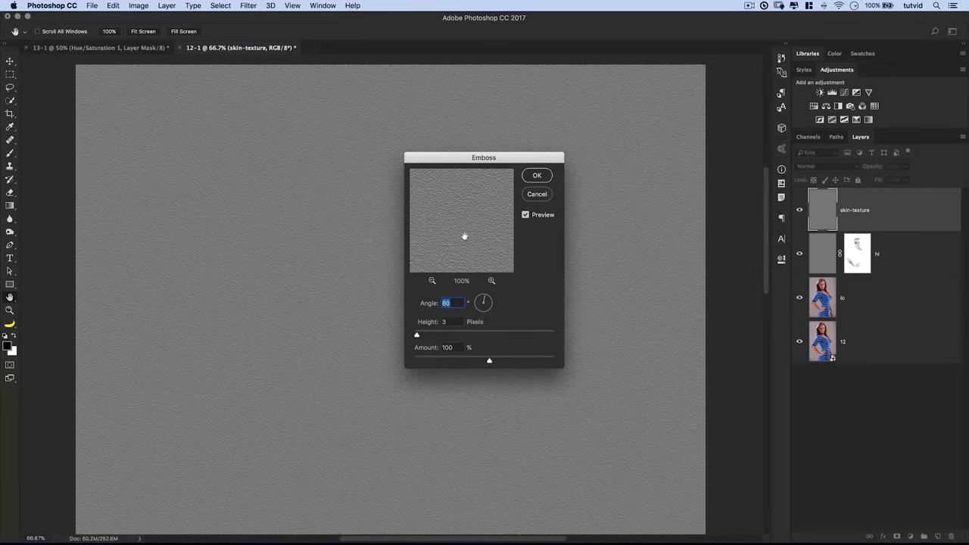
- Set the Emboss to Height 2 px, Amount 100% and Angle 58°, previewing at 300%
{"action": "left_click", "coordinate": [364, 234], "text": "super"}
{"action": "left_click", "coordinate": [364, 235], "text": "super"}
{"action": "left_click", "coordinate": [364, 234], "text": "super"}
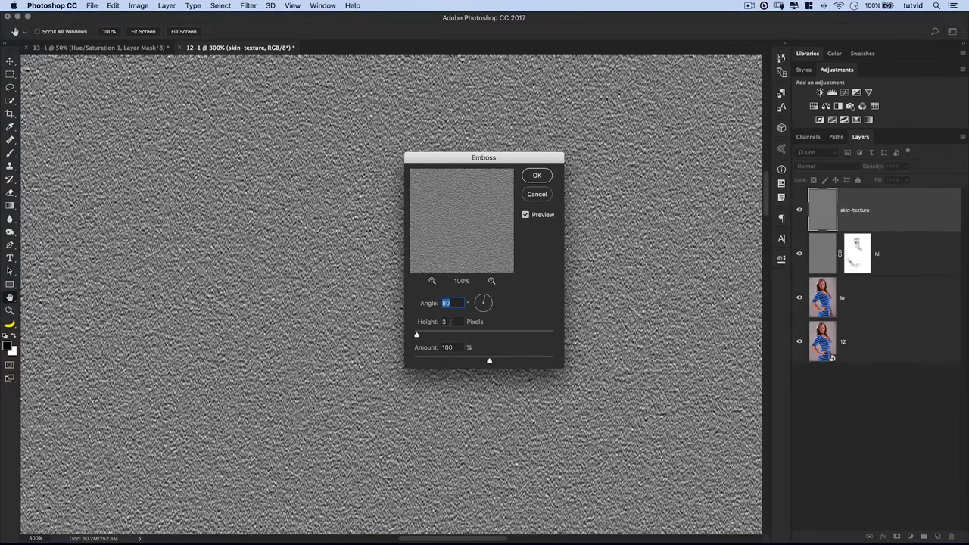
{"action": "key", "text": "Tab"}
{"action": "type", "text": "2"}
{"action": "key", "text": "Tab"}
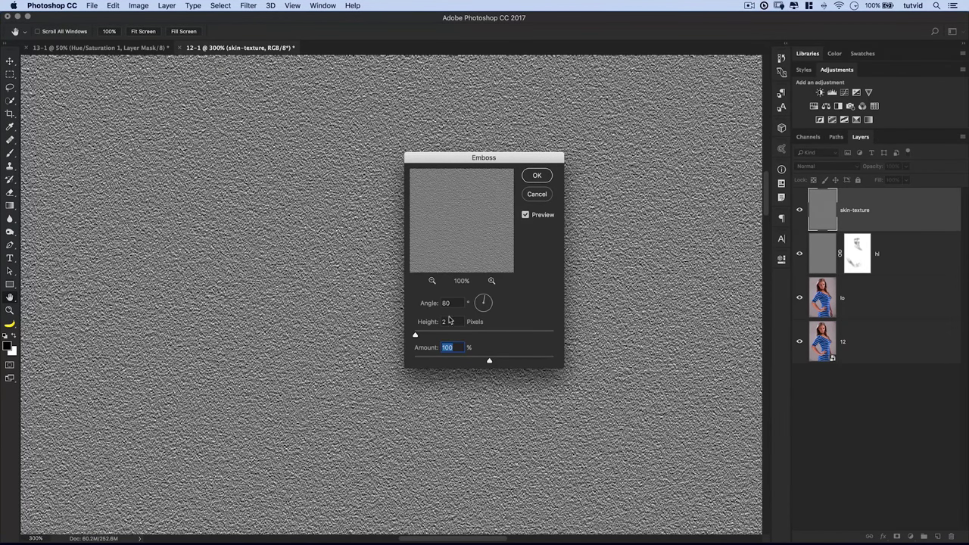
{"action": "left_click", "coordinate": [487, 301]}
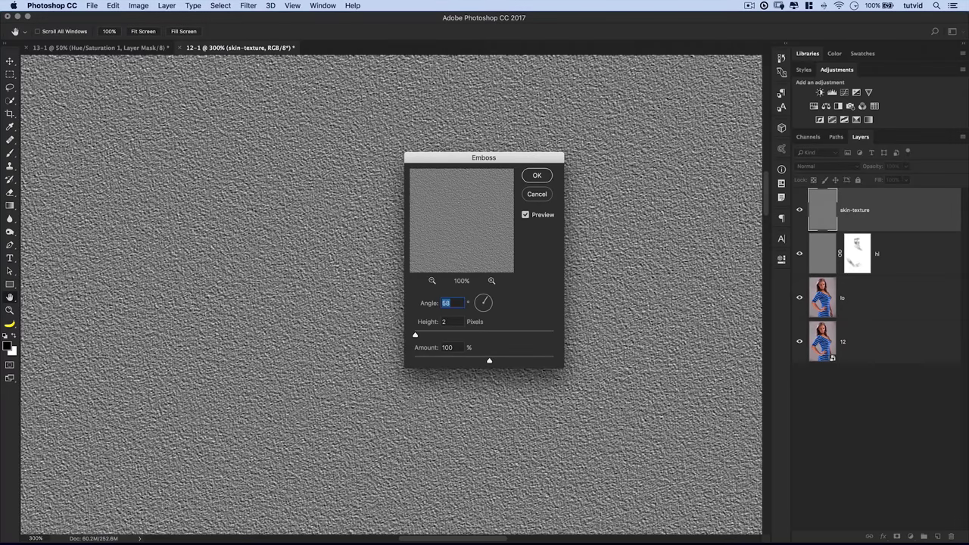
- Apply Emboss at a 65° angle, then blend the texture layer in Soft Light after trying Overlay
{"action": "type", "text": "65"}
{"action": "left_click", "coordinate": [537, 175]}
{"action": "left_click", "coordinate": [826, 166]}
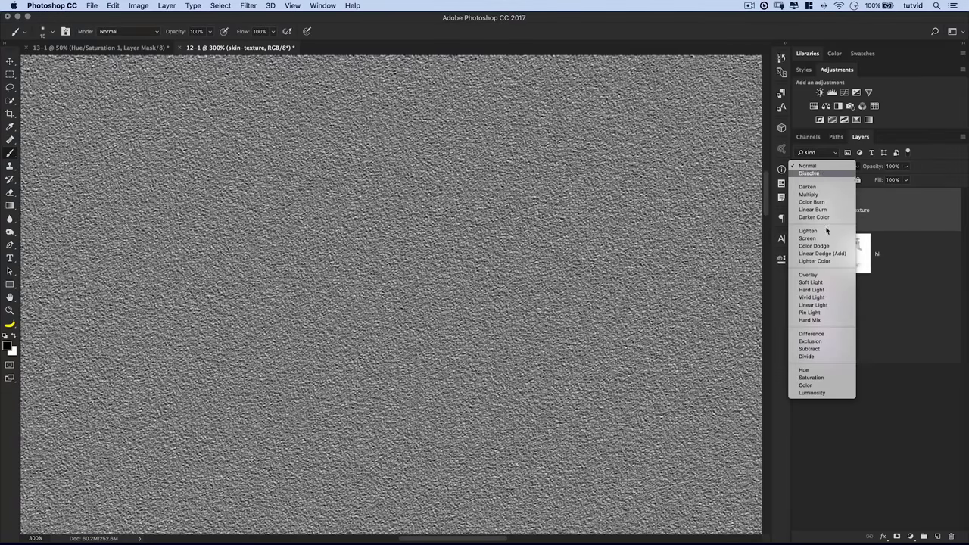
{"action": "left_click", "coordinate": [812, 275]}
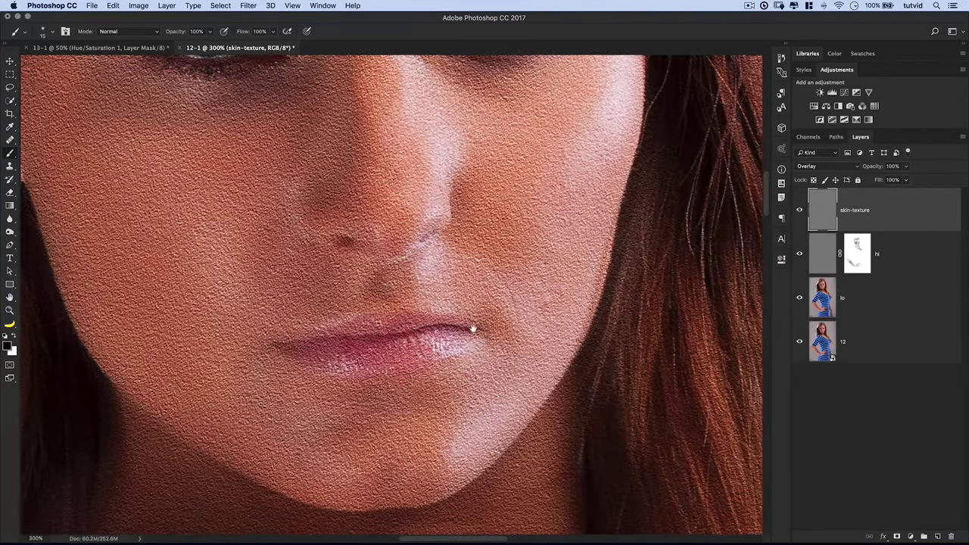
{"action": "scroll", "coordinate": [469, 340], "scroll_direction": "up", "scroll_amount": 5}
{"action": "left_click", "coordinate": [813, 166]}
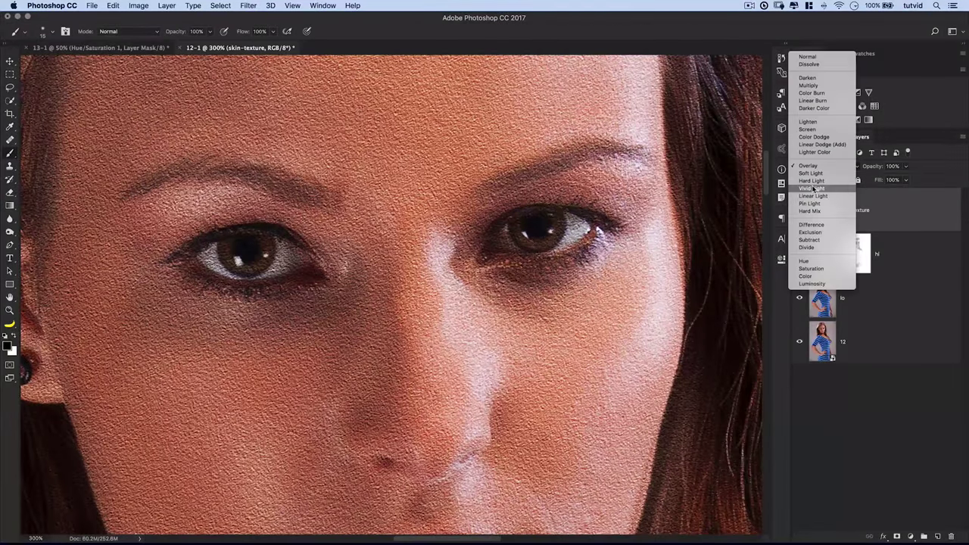
{"action": "left_click", "coordinate": [814, 176]}
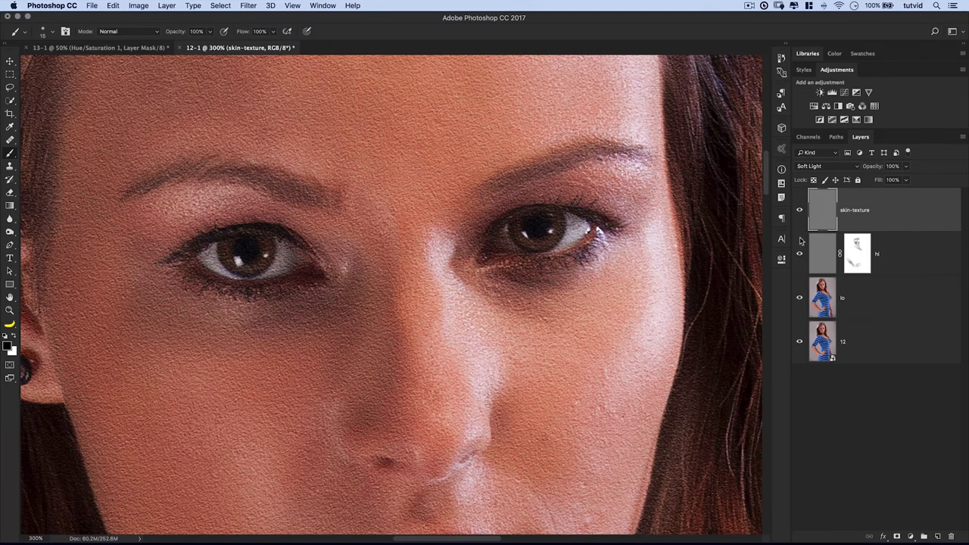
- Add a black layer mask hiding the skin texture and zoom to 200% on the face
{"action": "key", "text": "super+1"}
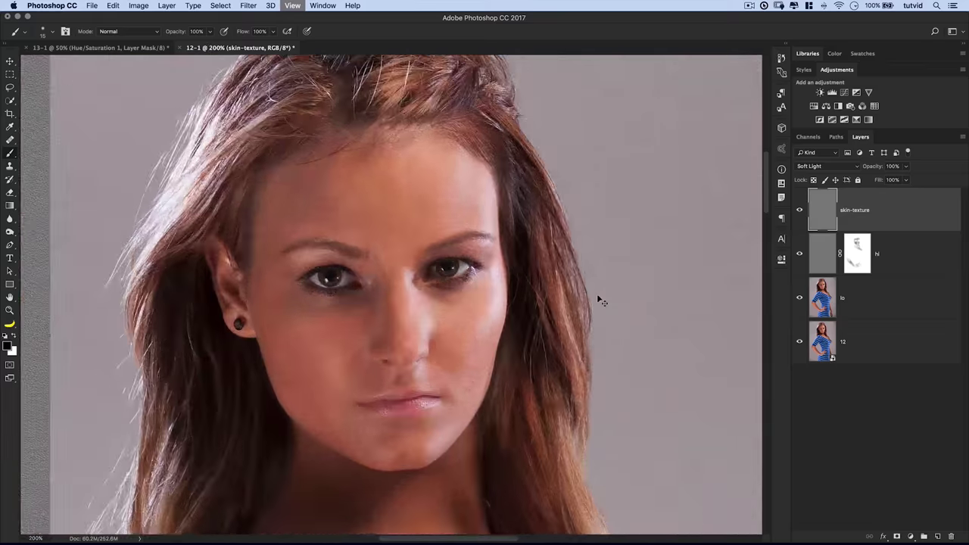
{"action": "left_click_drag", "start_coordinate": [387, 264], "coordinate": [412, 173]}
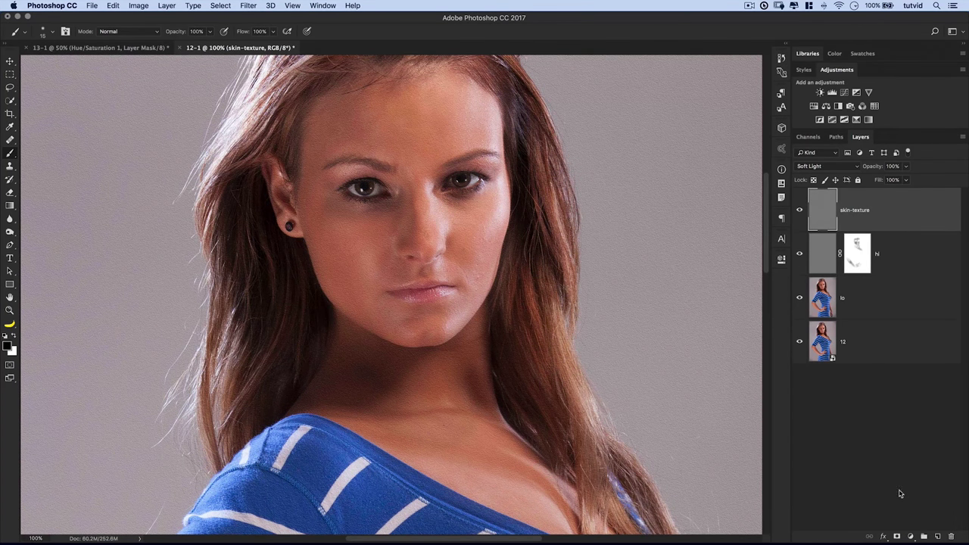
{"action": "left_click", "coordinate": [897, 537], "text": "alt"}
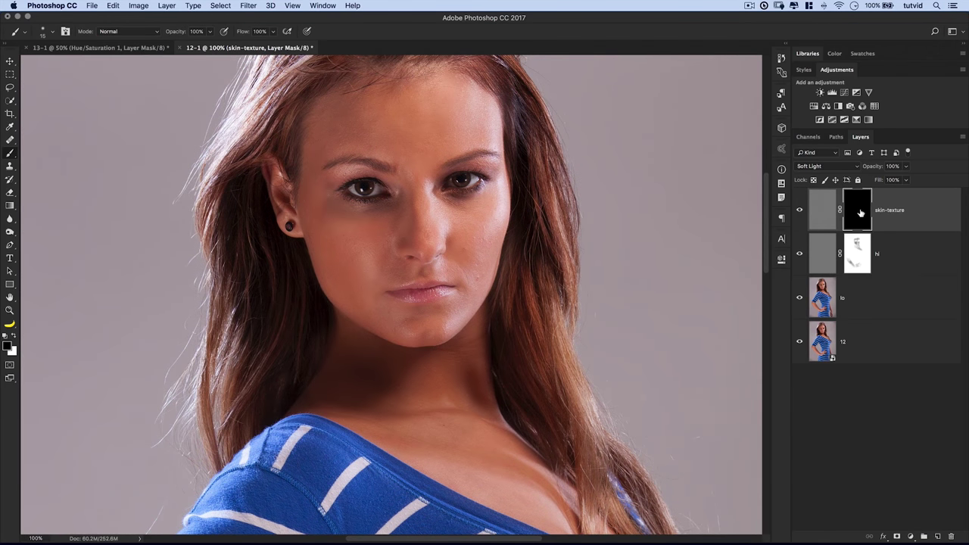
{"action": "key", "text": "z"}
{"action": "left_click", "coordinate": [413, 177]}
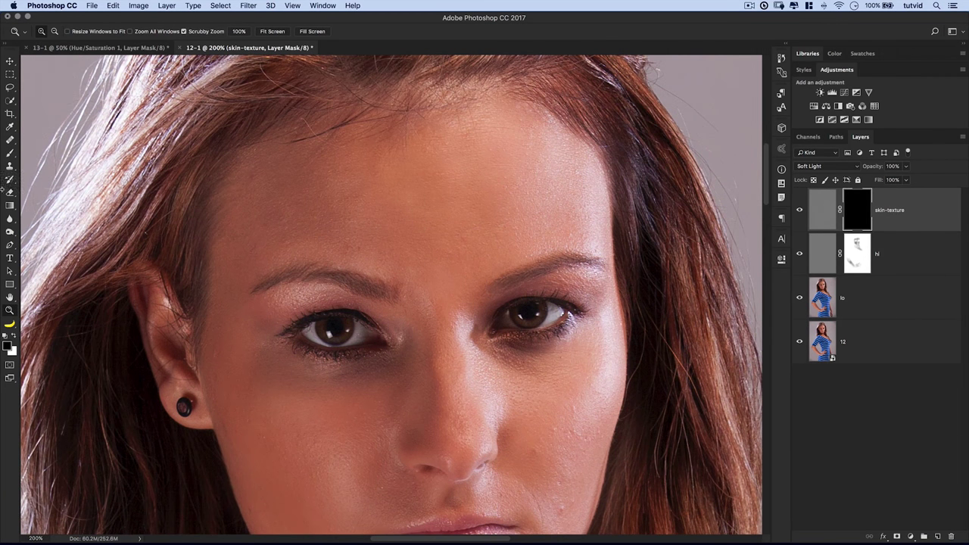
- Select the Brush tool and set its opacity to 10%
{"action": "left_click", "coordinate": [9, 155]}
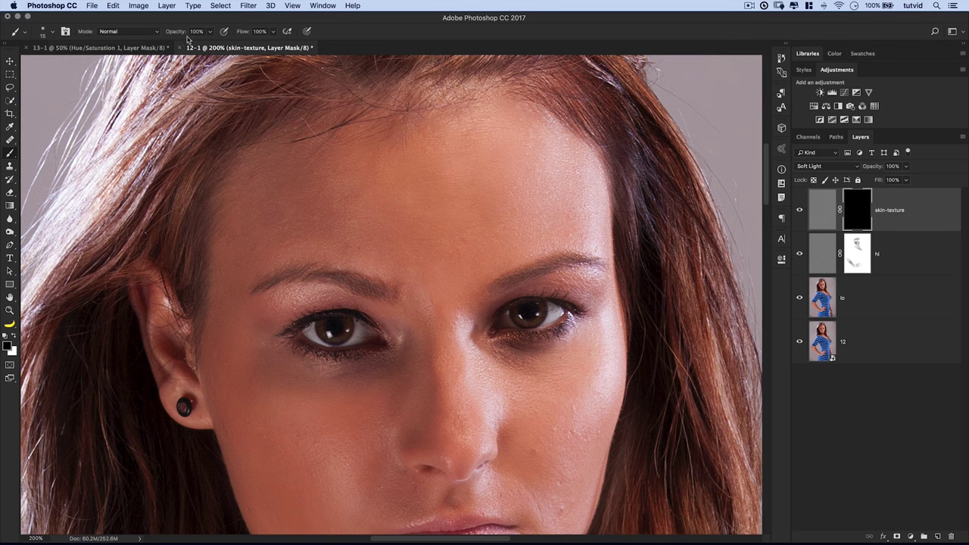
{"action": "key", "text": "z"}
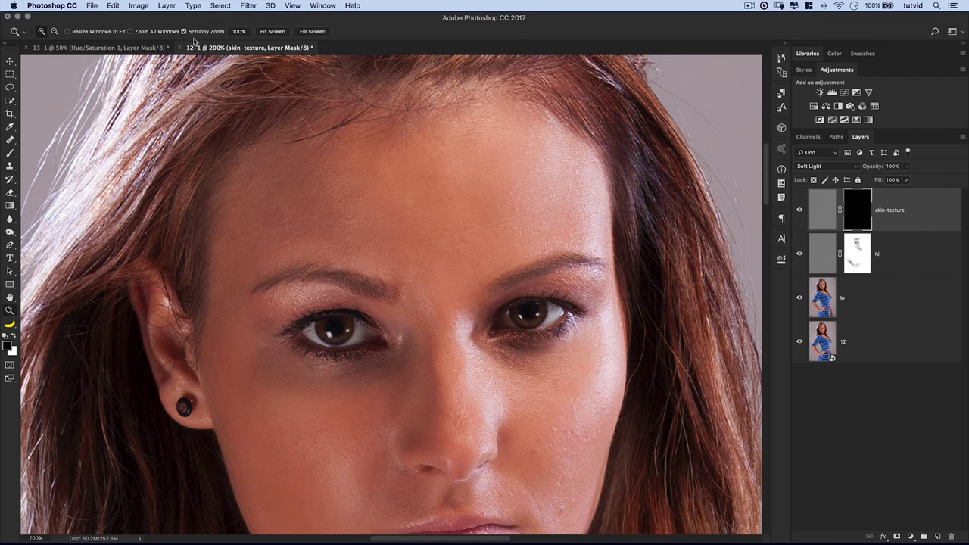
{"action": "key", "text": "b"}
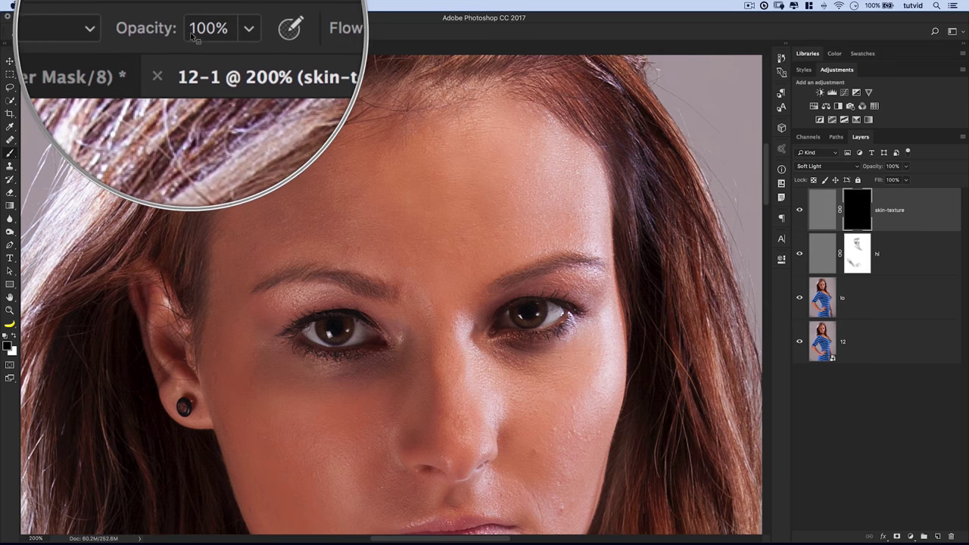
{"action": "key", "text": "1"}
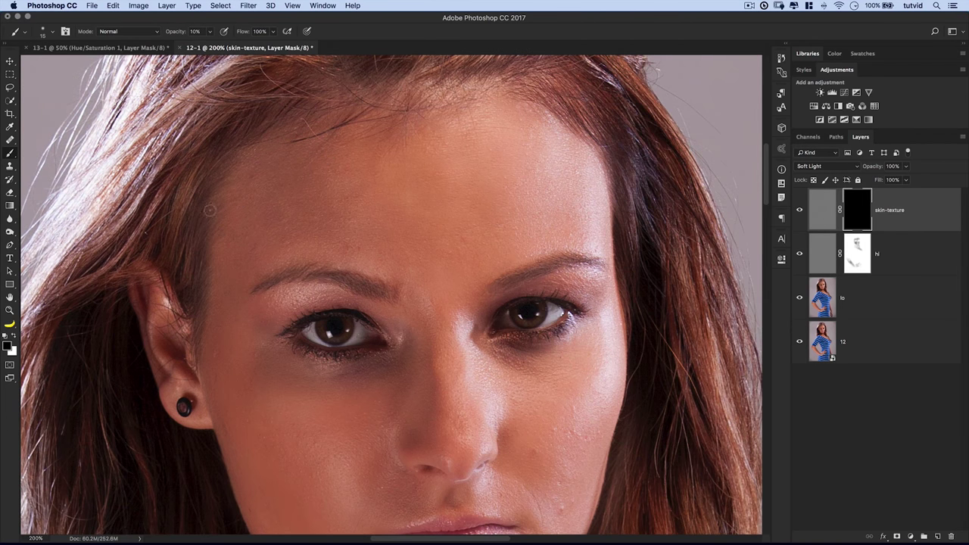
- Paint white at brush size 175 on the mask over the cheek, nose, neck and collarbone
{"action": "key", "text": "x"}
{"action": "key", "text": "bracketright"}
{"action": "key", "text": "bracketright"}
{"action": "key", "text": "bracketright"}
{"action": "key", "text": "bracketright"}
{"action": "key", "text": "bracketright"}
{"action": "key", "text": "bracketright"}
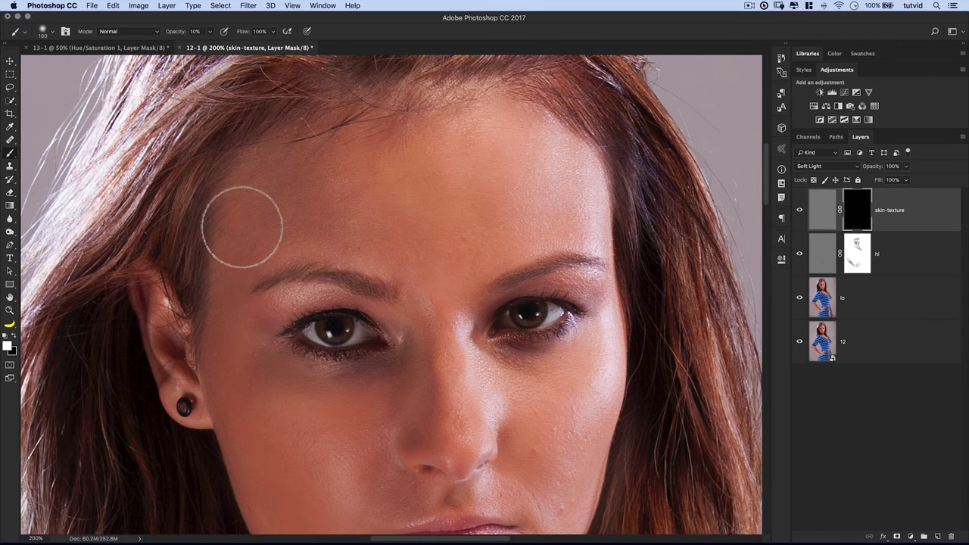
{"action": "key", "text": "bracketright"}
{"action": "key", "text": "bracketright"}
{"action": "key", "text": "bracketright"}
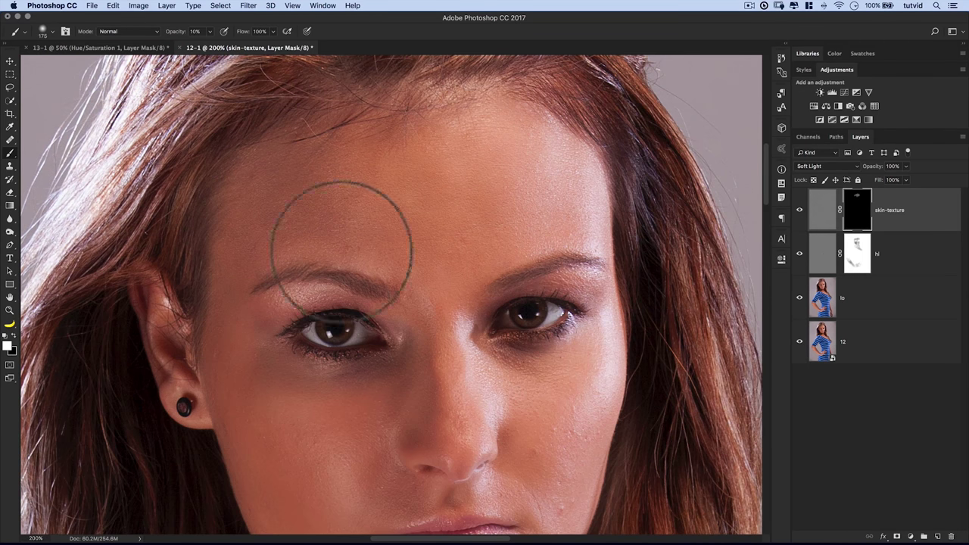
{"action": "scroll", "coordinate": [303, 422], "scroll_direction": "down", "scroll_amount": 5}
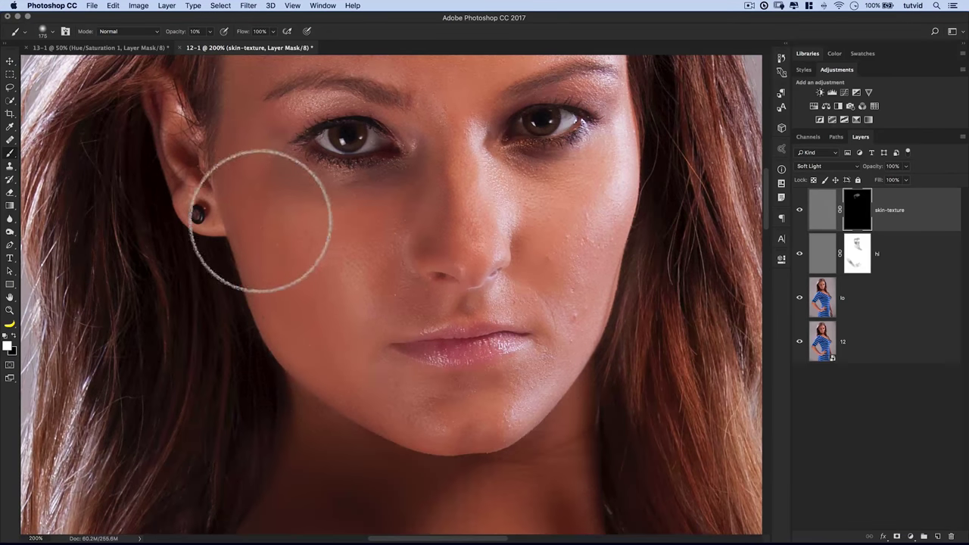
{"action": "mouse_move", "coordinate": [271, 291]}
{"action": "left_mouse_down"}
{"action": "mouse_move", "coordinate": [318, 349]}
{"action": "mouse_move", "coordinate": [329, 250]}
{"action": "mouse_move", "coordinate": [390, 209]}
{"action": "mouse_move", "coordinate": [303, 255]}
{"action": "mouse_move", "coordinate": [349, 301]}
{"action": "mouse_move", "coordinate": [521, 298]}
{"action": "mouse_move", "coordinate": [457, 202]}
{"action": "mouse_move", "coordinate": [492, 256]}
{"action": "mouse_move", "coordinate": [525, 199]}
{"action": "mouse_move", "coordinate": [577, 268]}
{"action": "mouse_move", "coordinate": [608, 199]}
{"action": "mouse_move", "coordinate": [515, 270]}
{"action": "mouse_move", "coordinate": [569, 274]}
{"action": "mouse_move", "coordinate": [567, 310]}
{"action": "mouse_move", "coordinate": [468, 409]}
{"action": "mouse_move", "coordinate": [356, 403]}
{"action": "mouse_move", "coordinate": [459, 190]}
{"action": "left_mouse_up"}
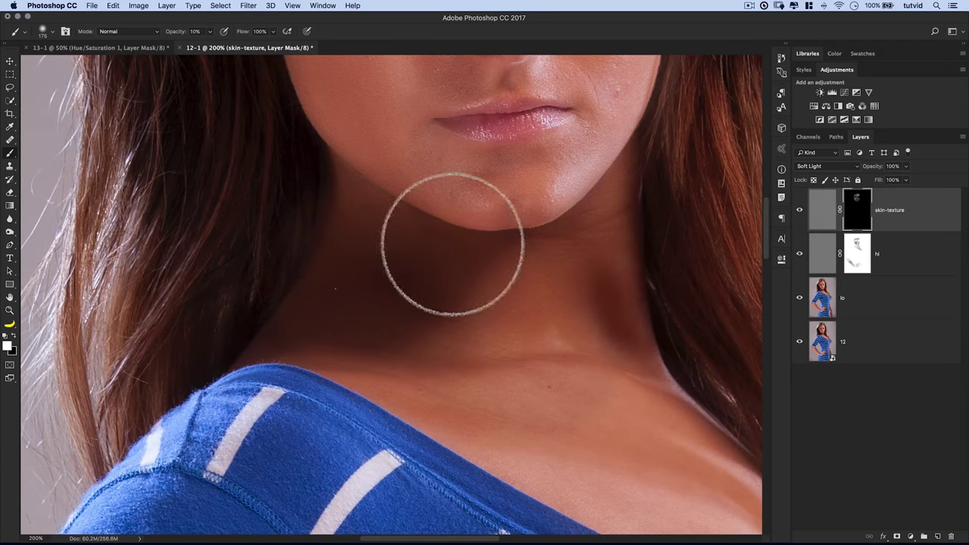
{"action": "left_click_drag", "start_coordinate": [397, 337], "coordinate": [566, 352]}
{"action": "mouse_move", "coordinate": [632, 429]}
{"action": "left_mouse_down"}
{"action": "mouse_move", "coordinate": [383, 238]}
{"action": "mouse_move", "coordinate": [588, 421]}
{"action": "mouse_move", "coordinate": [490, 285]}
{"action": "mouse_move", "coordinate": [408, 248]}
{"action": "mouse_move", "coordinate": [526, 300]}
{"action": "mouse_move", "coordinate": [508, 292]}
{"action": "mouse_move", "coordinate": [564, 337]}
{"action": "mouse_move", "coordinate": [537, 285]}
{"action": "mouse_move", "coordinate": [571, 380]}
{"action": "mouse_move", "coordinate": [520, 304]}
{"action": "mouse_move", "coordinate": [513, 338]}
{"action": "mouse_move", "coordinate": [536, 356]}
{"action": "mouse_move", "coordinate": [345, 286]}
{"action": "mouse_move", "coordinate": [409, 232]}
{"action": "left_mouse_up"}
- Zoom out to 100% to view the arm, toggling the painting colour between black and white
{"action": "key", "text": "x"}
{"action": "scroll", "coordinate": [407, 232], "scroll_direction": "up", "scroll_amount": 10}
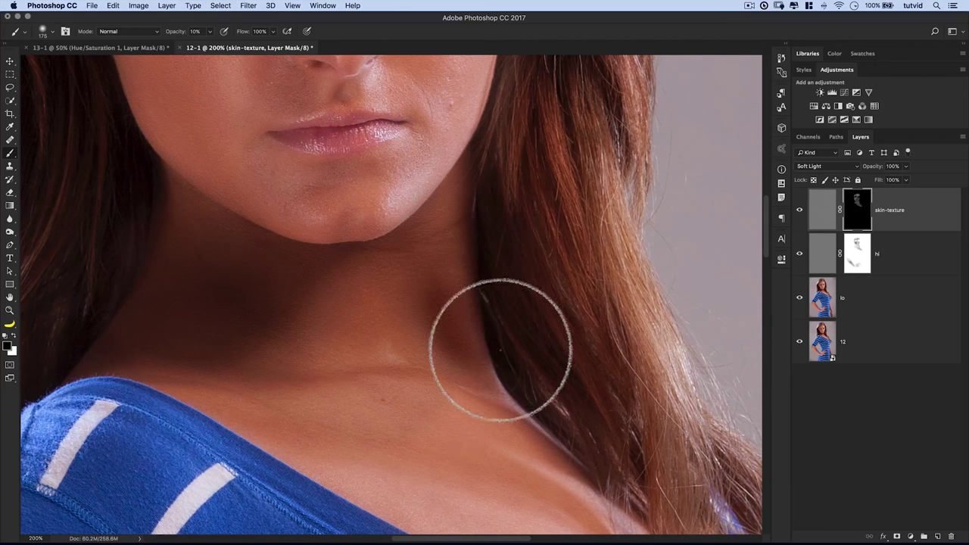
{"action": "scroll", "coordinate": [497, 363], "scroll_direction": "up", "scroll_amount": 5}
{"action": "scroll", "coordinate": [497, 363], "scroll_direction": "left", "scroll_amount": 2}
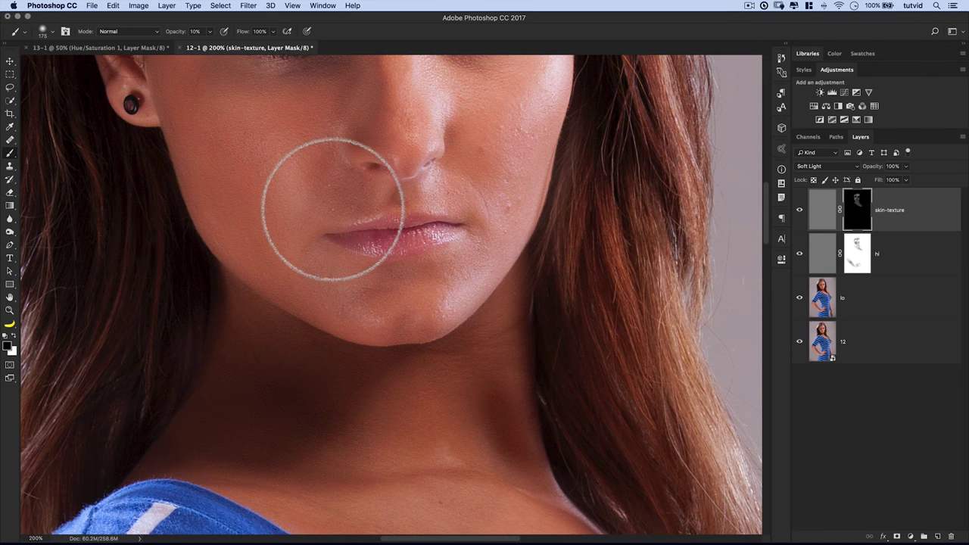
{"action": "scroll", "coordinate": [547, 320], "scroll_direction": "down", "scroll_amount": 10}
{"action": "key", "text": "super+minus"}
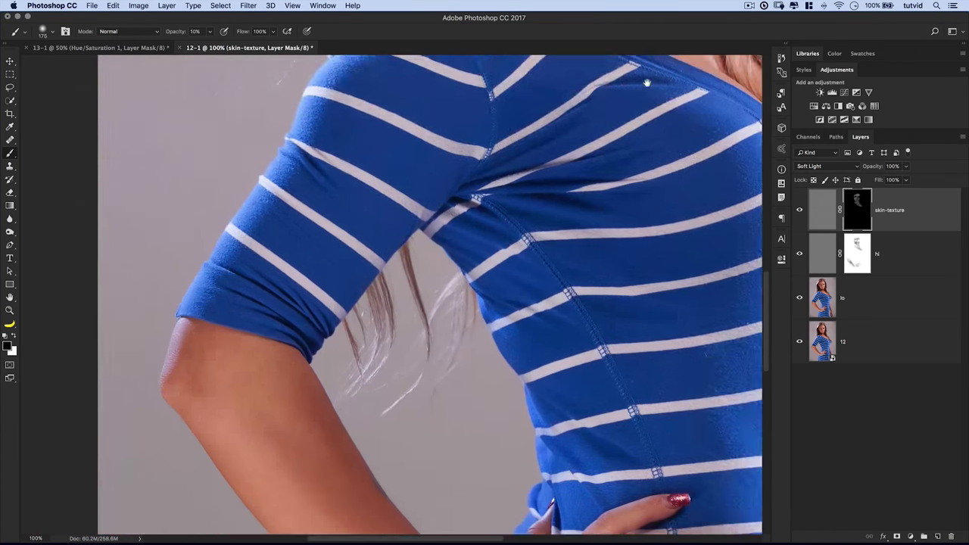
{"action": "scroll", "coordinate": [545, 200], "scroll_direction": "down", "scroll_amount": 3}
{"action": "scroll", "coordinate": [546, 199], "scroll_direction": "left", "scroll_amount": 1}
{"action": "key", "text": "x"}
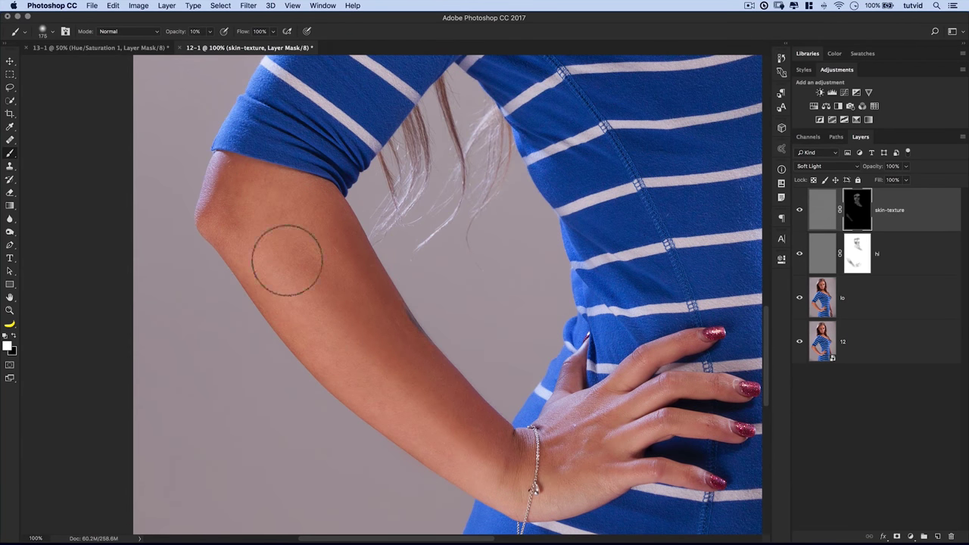
{"action": "key", "text": "x"}
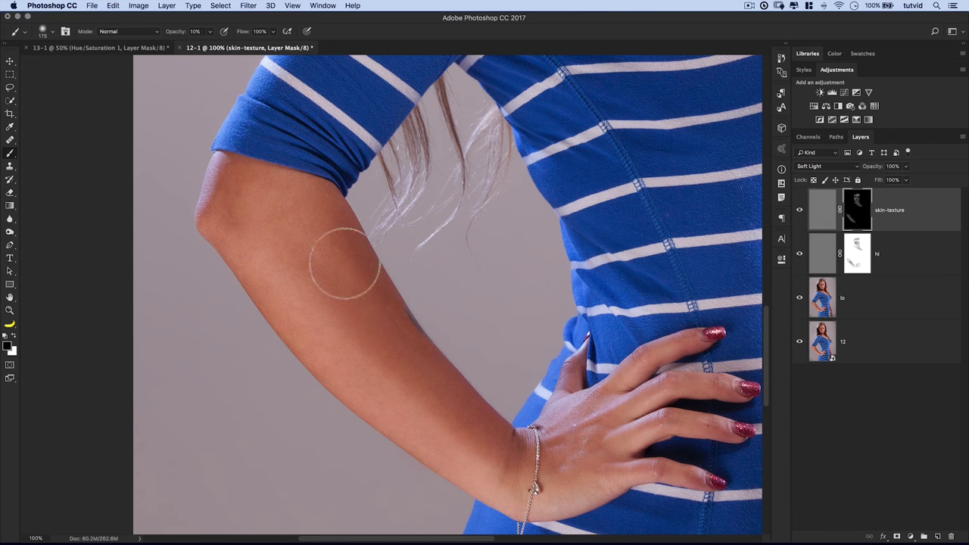
- Recentre on the face with white as foreground and zoom to 200% on the forehead and eyes
{"action": "left_click_drag", "start_coordinate": [404, 345], "coordinate": [406, 422]}
{"action": "left_click_drag", "start_coordinate": [521, 219], "coordinate": [550, 411]}
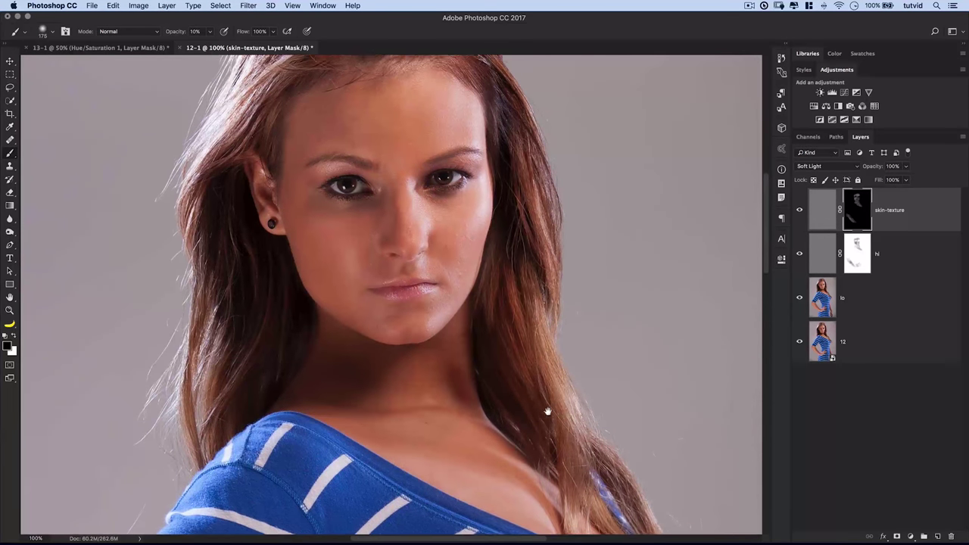
{"action": "left_click_drag", "start_coordinate": [417, 142], "coordinate": [469, 183]}
{"action": "key", "text": "x"}
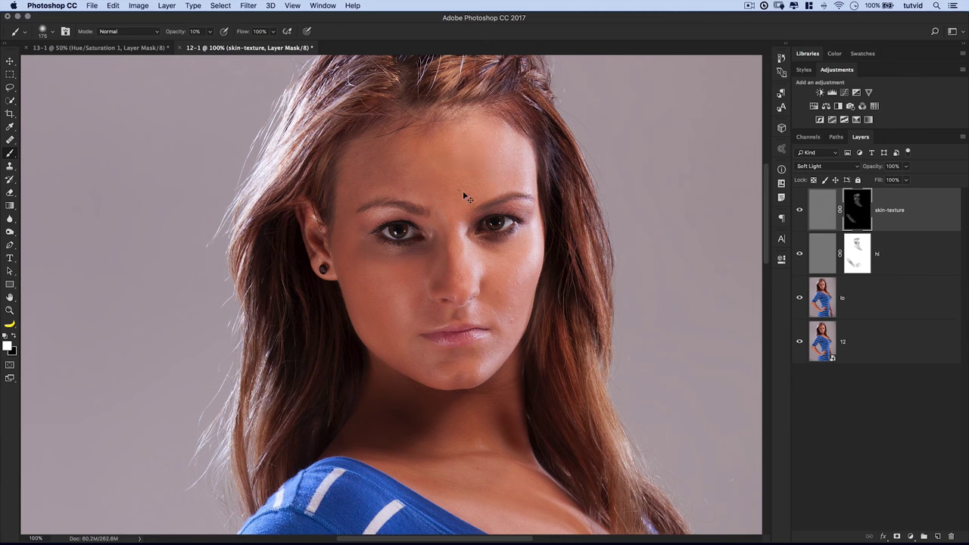
{"action": "key", "text": "z"}
{"action": "left_click", "coordinate": [455, 189]}
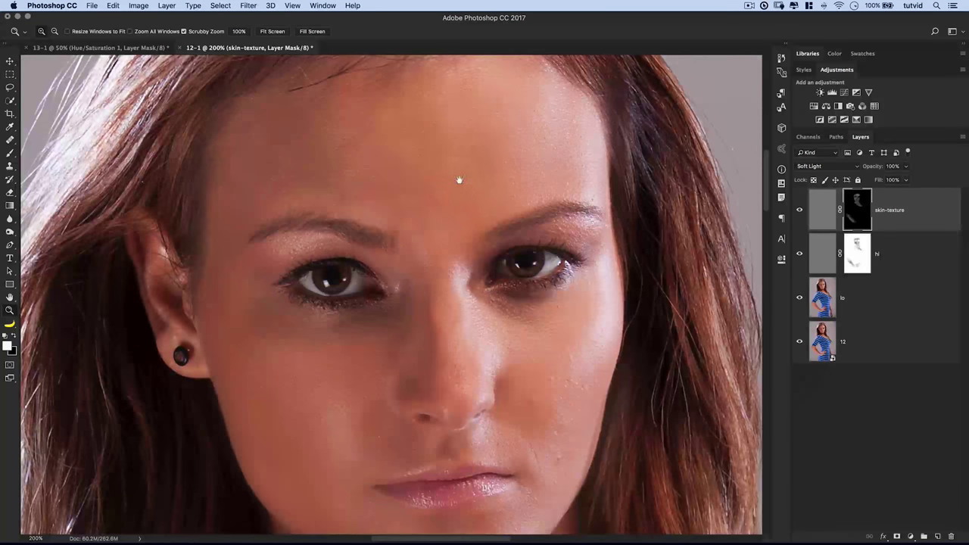
{"action": "left_click", "coordinate": [799, 211]}
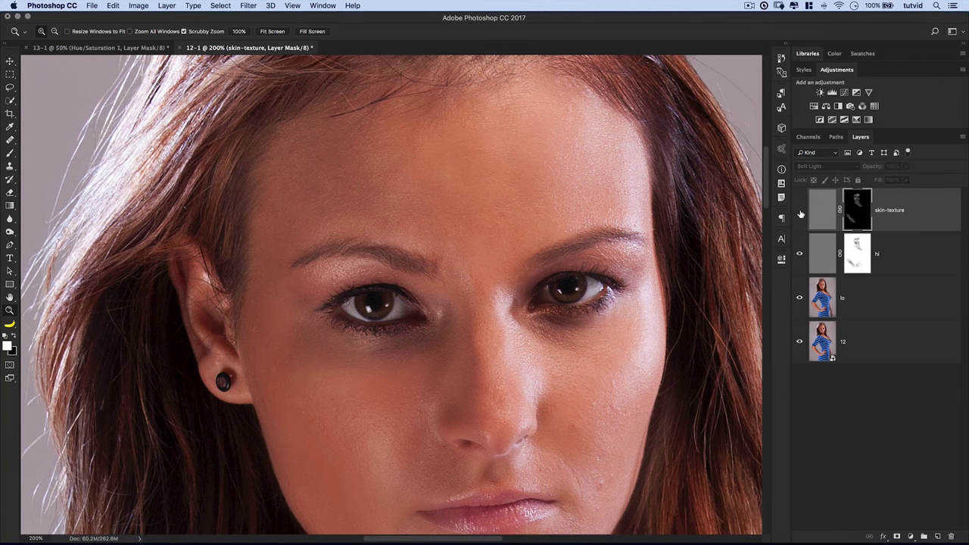
{"action": "left_click", "coordinate": [800, 212]}
{"action": "left_click_drag", "start_coordinate": [540, 231], "coordinate": [558, 141]}
{"action": "scroll", "coordinate": [411, 292], "scroll_direction": "right", "scroll_amount": 2}
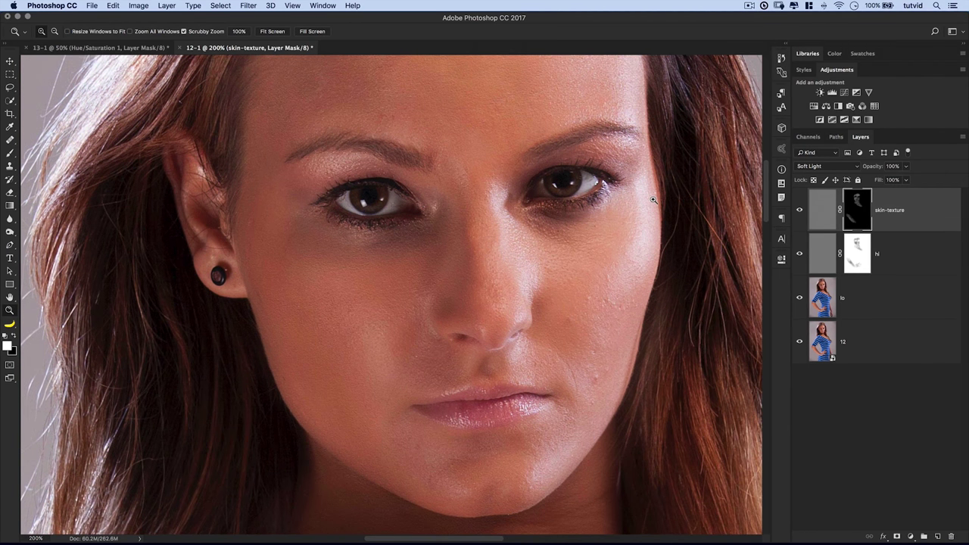
{"action": "key", "text": "super+minus"}
{"action": "key", "text": "super+minus"}
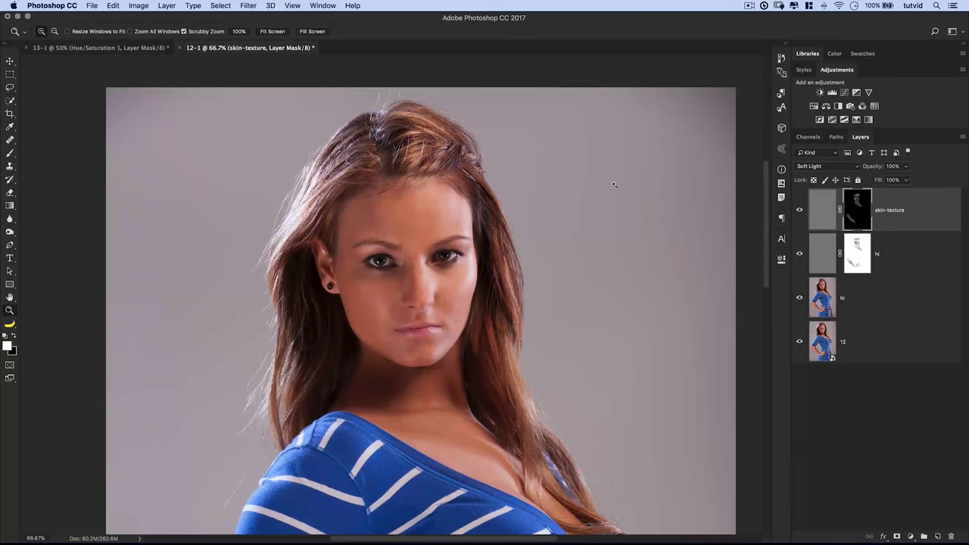
{"action": "scroll", "coordinate": [447, 265], "scroll_direction": "down", "scroll_amount": 3}
{"action": "scroll", "coordinate": [444, 258], "scroll_direction": "down", "scroll_amount": 2}
{"action": "key", "text": "super+minus"}
{"action": "scroll", "coordinate": [454, 258], "scroll_direction": "down", "scroll_amount": 2}
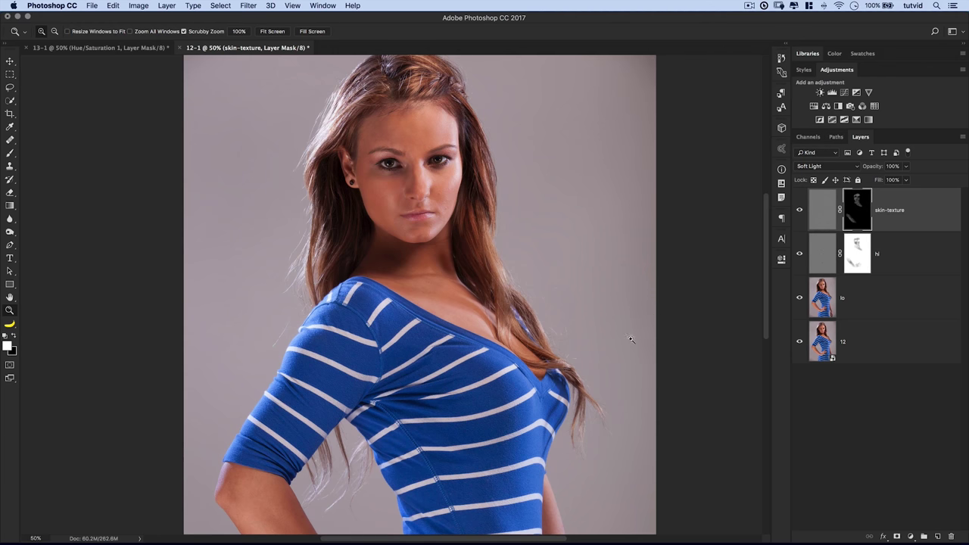
{"action": "key", "text": "super+0"}
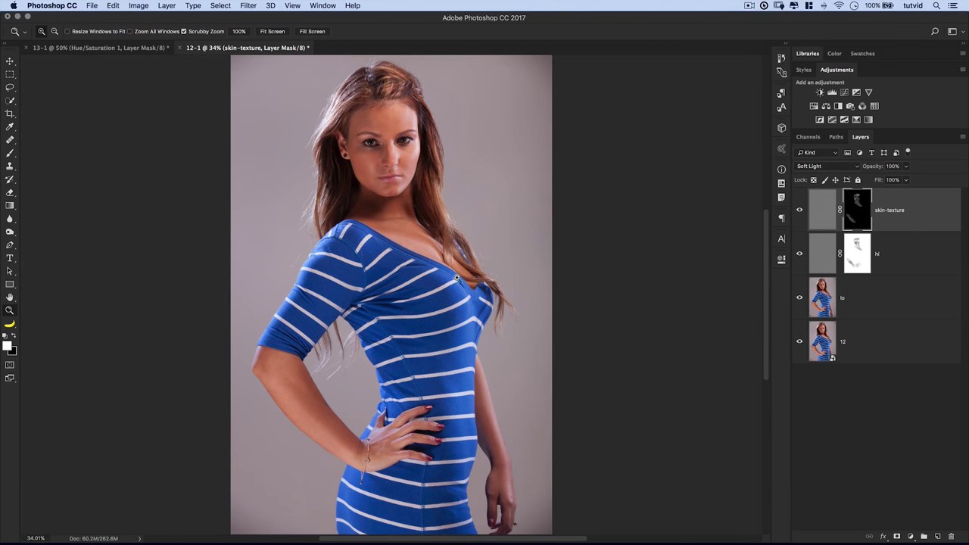